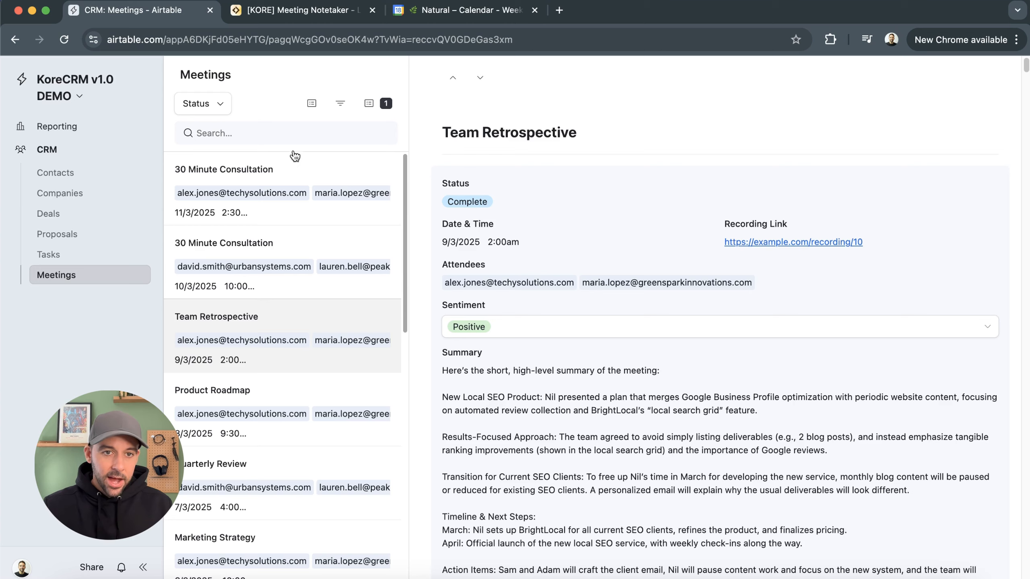
Filter the meetings list by status to show Upcoming and Complete meetings
scroll(319, 353, "up", 10)
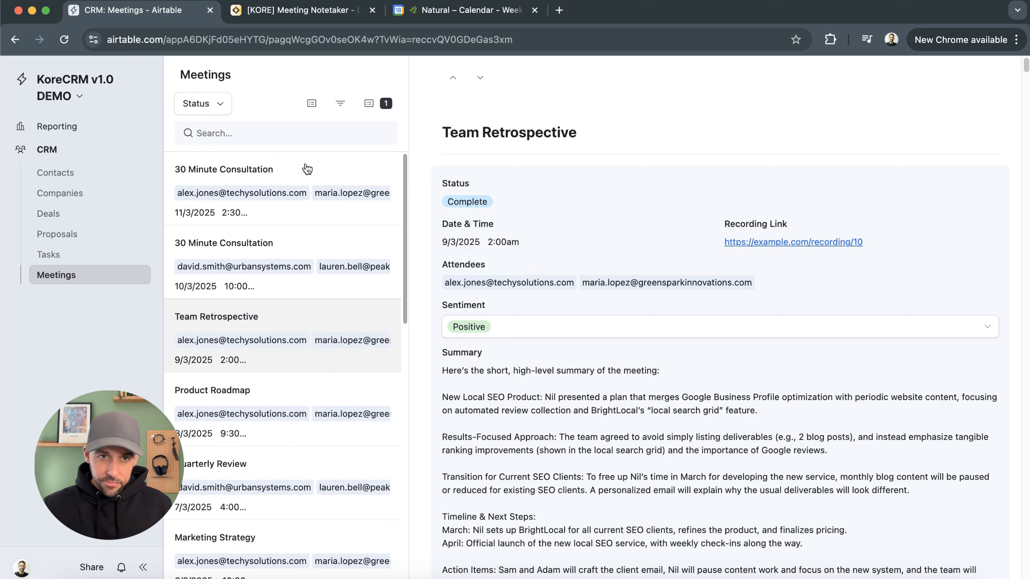
left_click(219, 108)
left_click(202, 161)
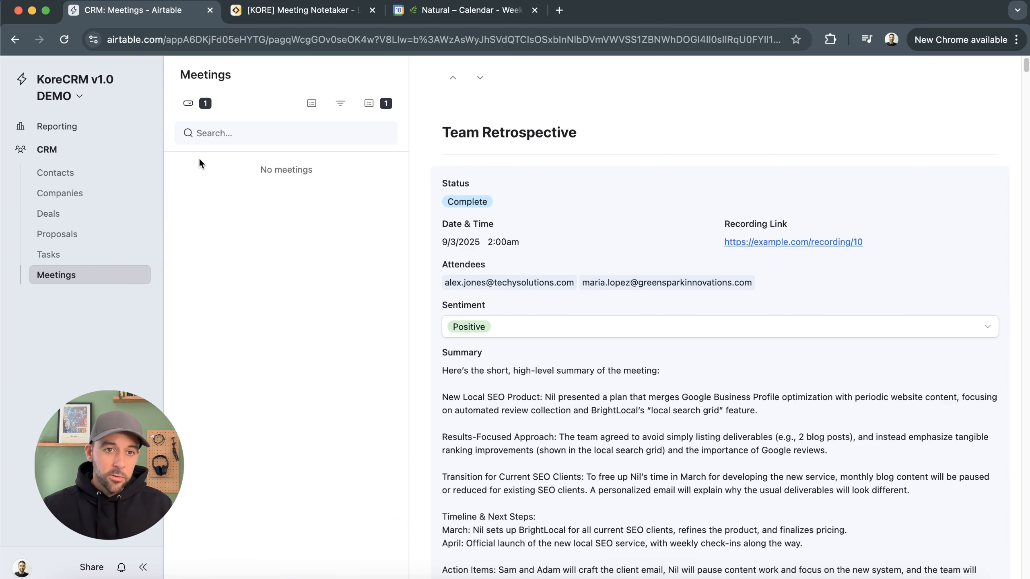
left_click(206, 106)
left_click(293, 140)
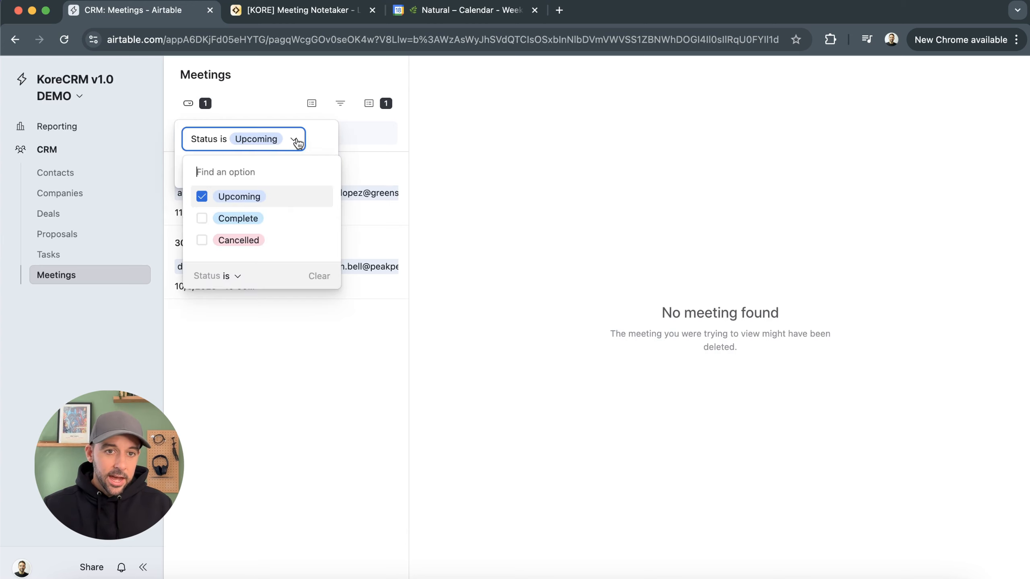
left_click(251, 219)
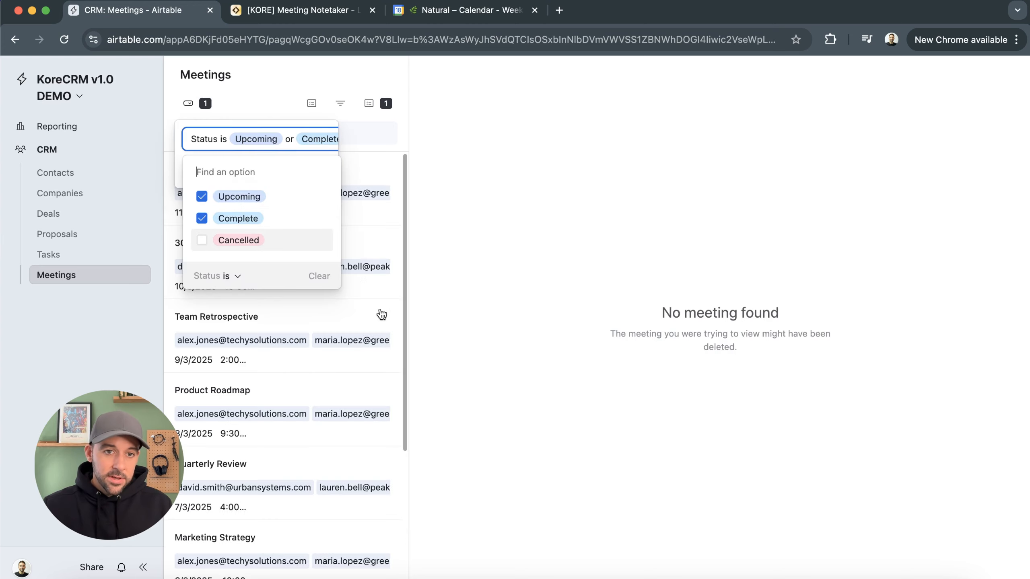
Change the status filter to show only Cancelled meetings
left_click(213, 198)
left_click(205, 241)
left_click(204, 219)
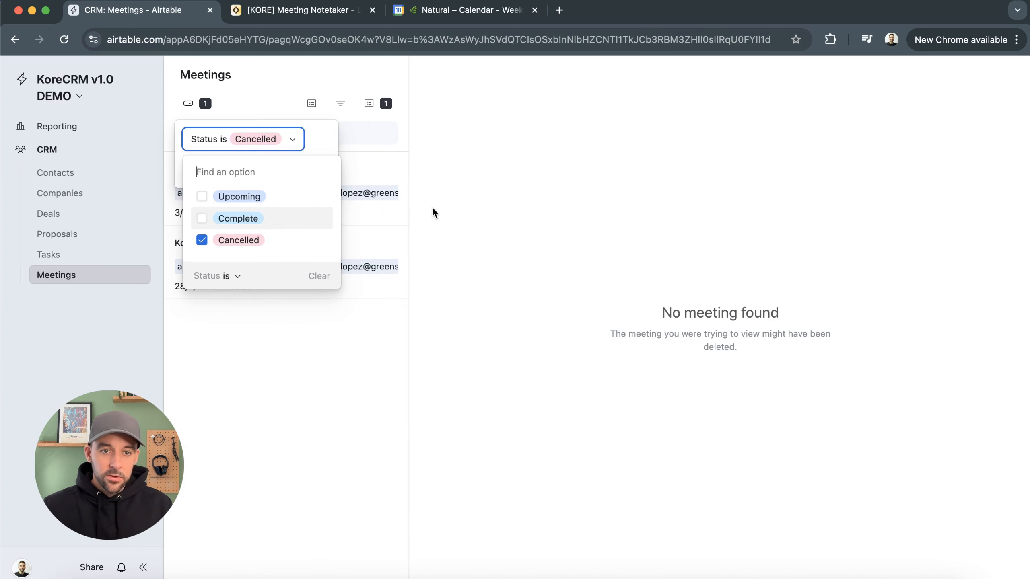
left_click(410, 215)
Add Complete to the status filter alongside Cancelled
left_click(206, 104)
left_click(242, 142)
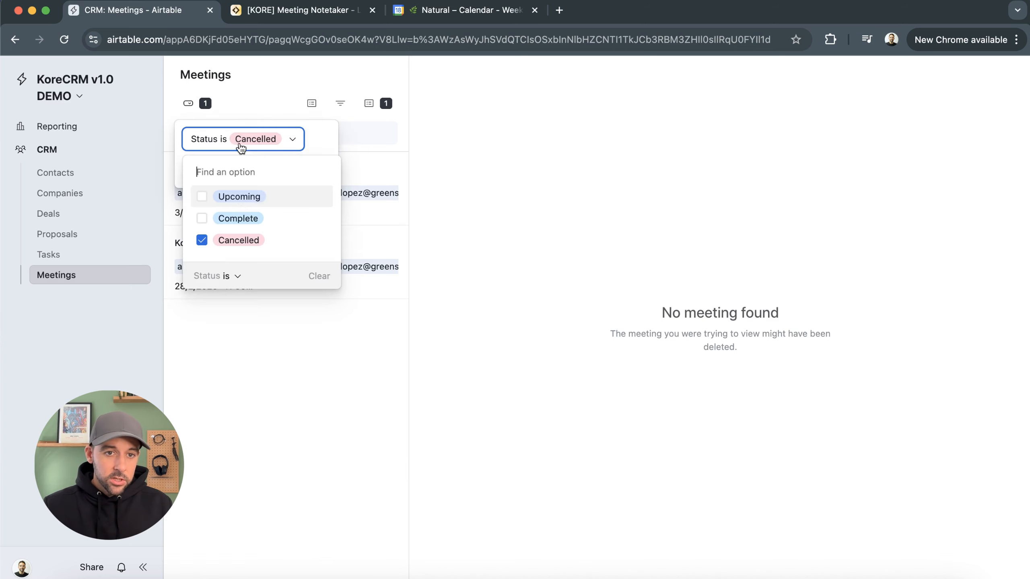
left_click(240, 219)
left_click(612, 227)
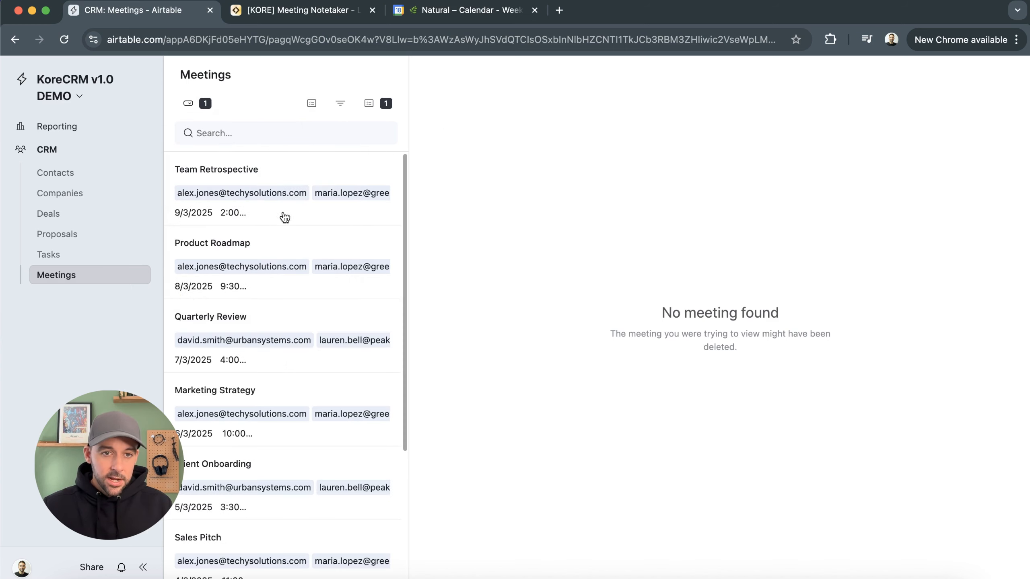
Open the Team Retrospective meeting and scroll through its summary and transcript
left_click(284, 217)
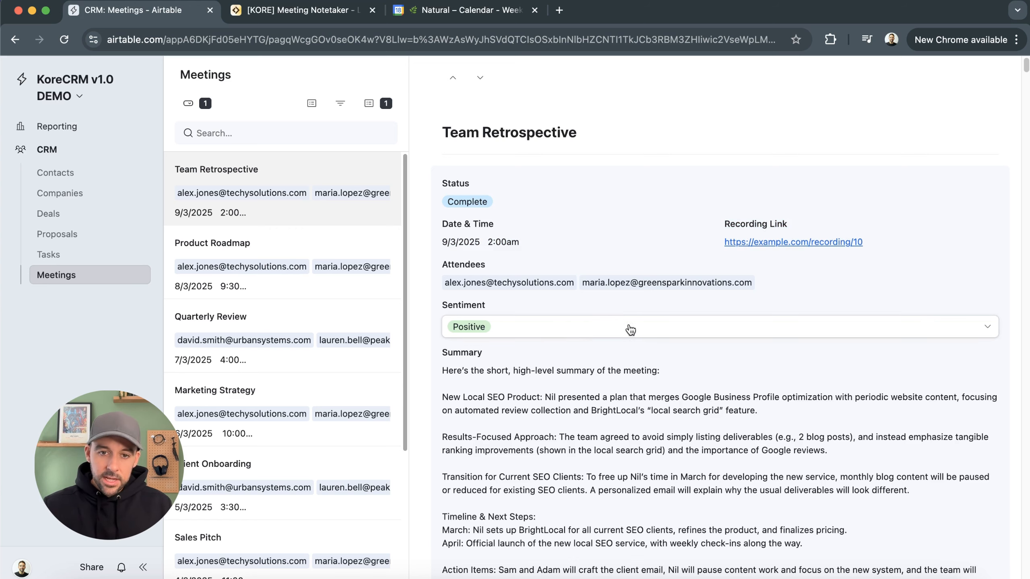
scroll(588, 396, "down", 3)
scroll(684, 405, "down", 20)
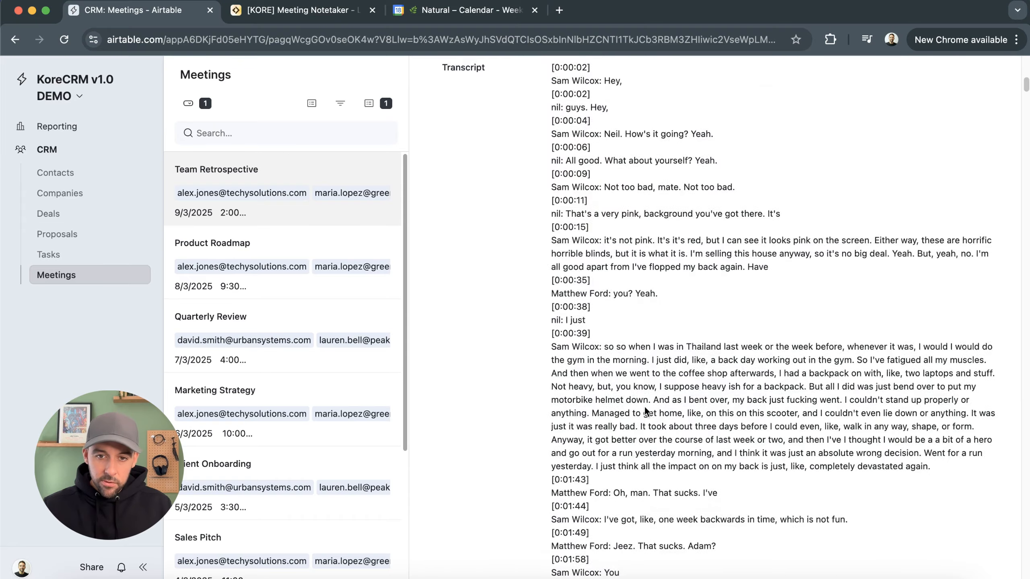
scroll(653, 406, "down", 20)
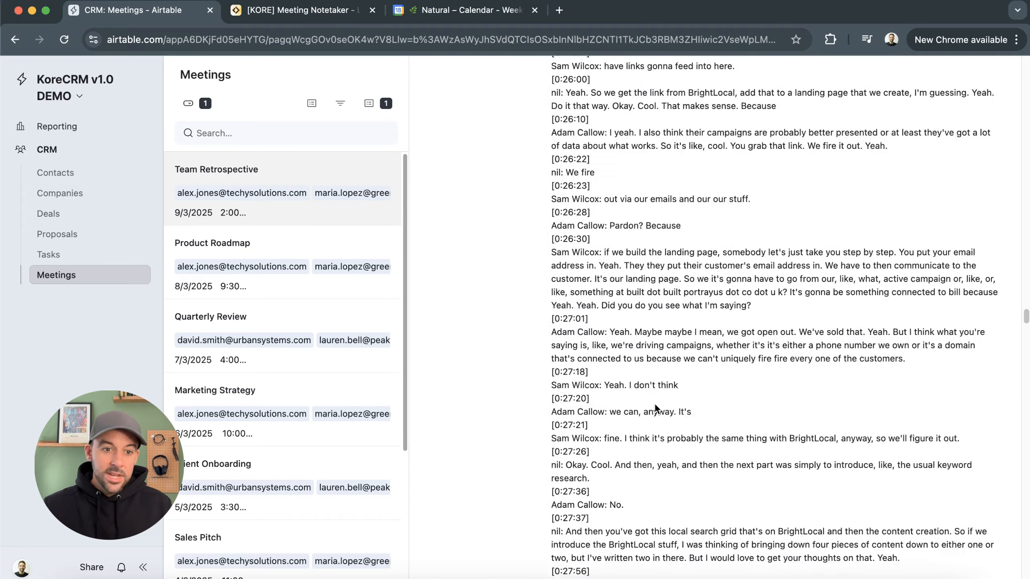
scroll(652, 404, "up", 20)
scroll(668, 392, "up", 20)
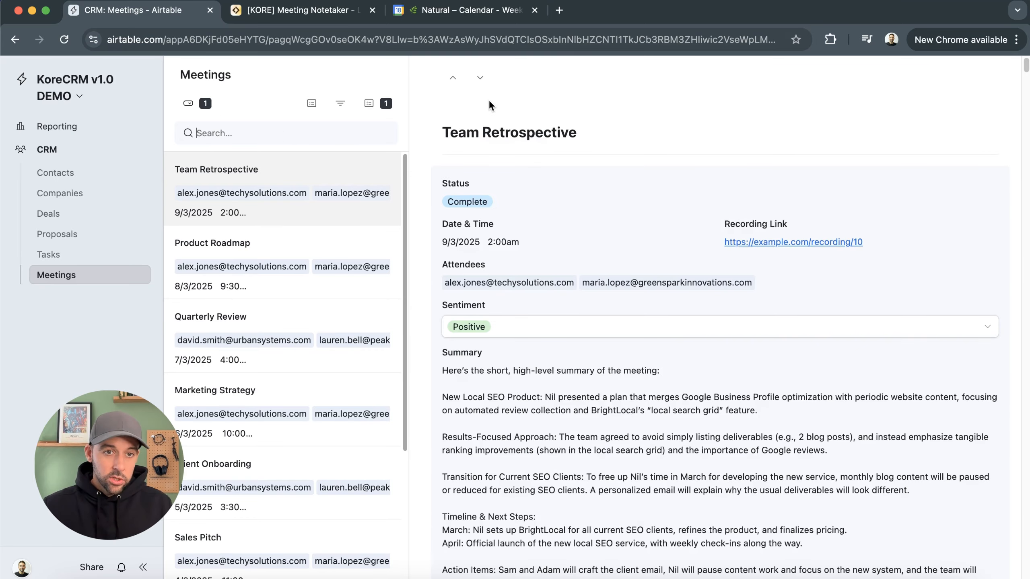
Search the meetings for 'roa' and open the Product Roadmap meeting
type("ros")
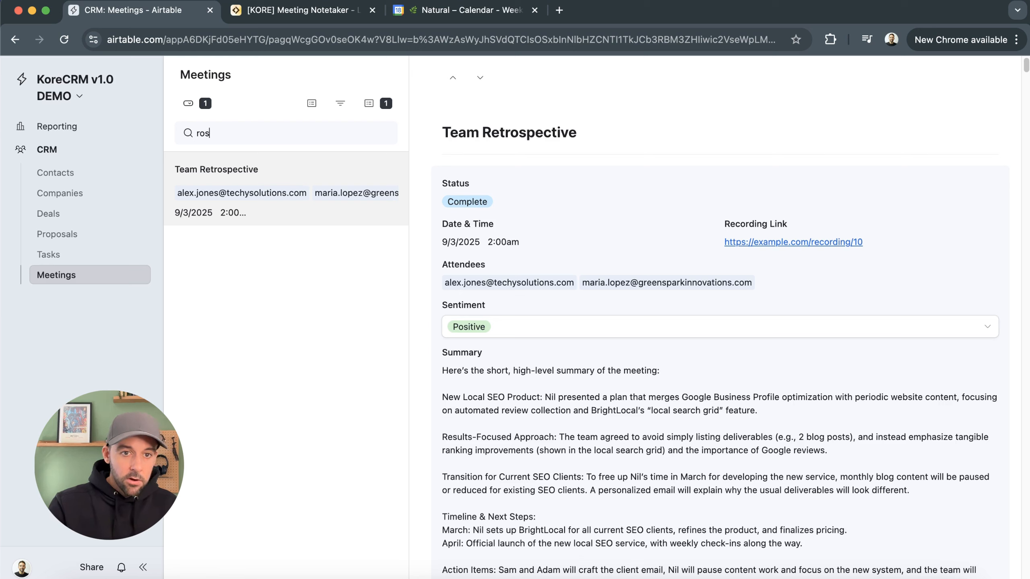
key("BackSpace")
type("a")
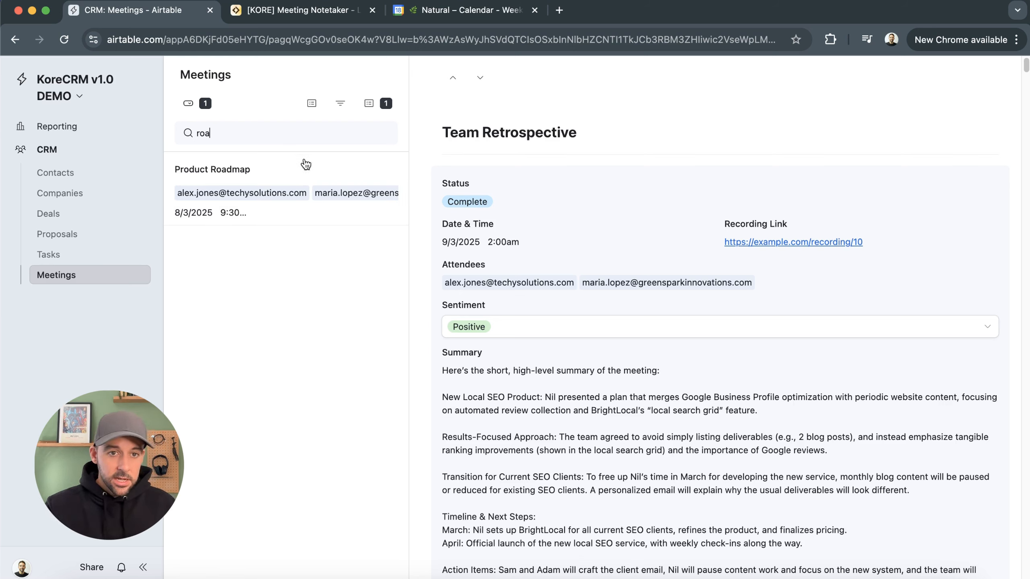
left_click(306, 164)
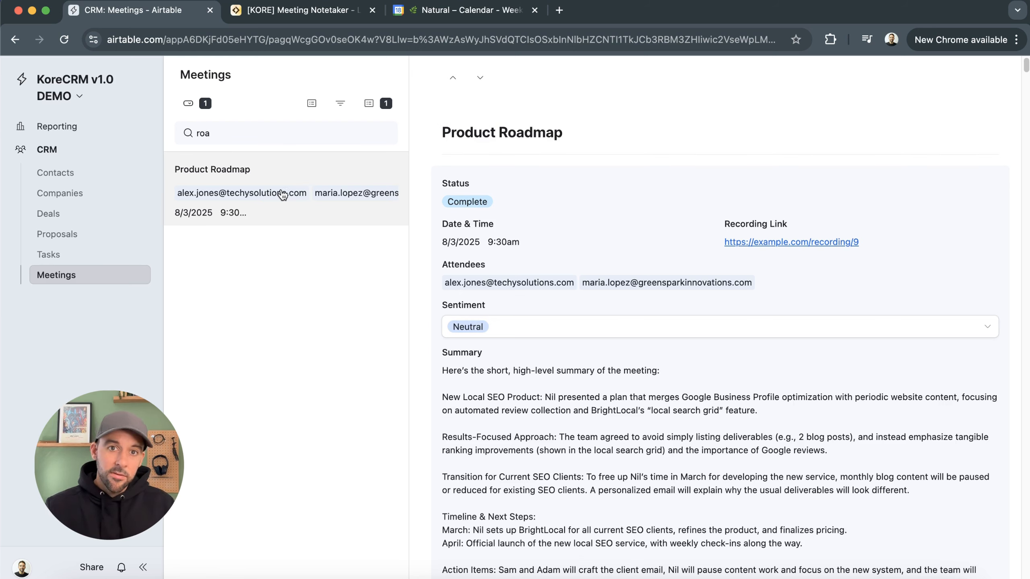
Search the meetings for 'alex', scroll through the matching meetings and clear the search
double_click(268, 137)
type("alex")
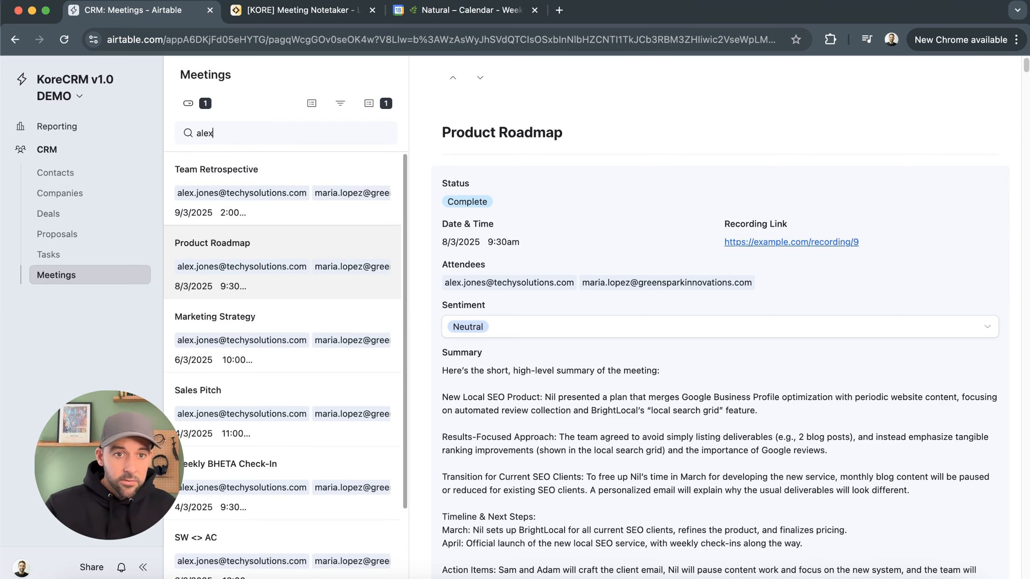
scroll(322, 221, "down", 4)
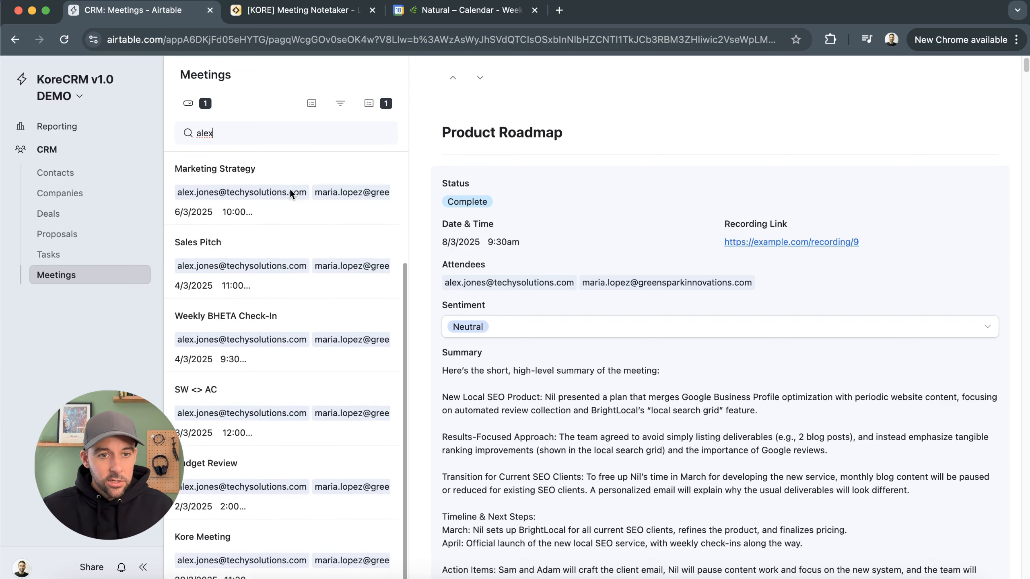
scroll(315, 293, "up", 6)
key("BackSpace")
key("BackSpace")
key("BackSpace")
key("BackSpace")
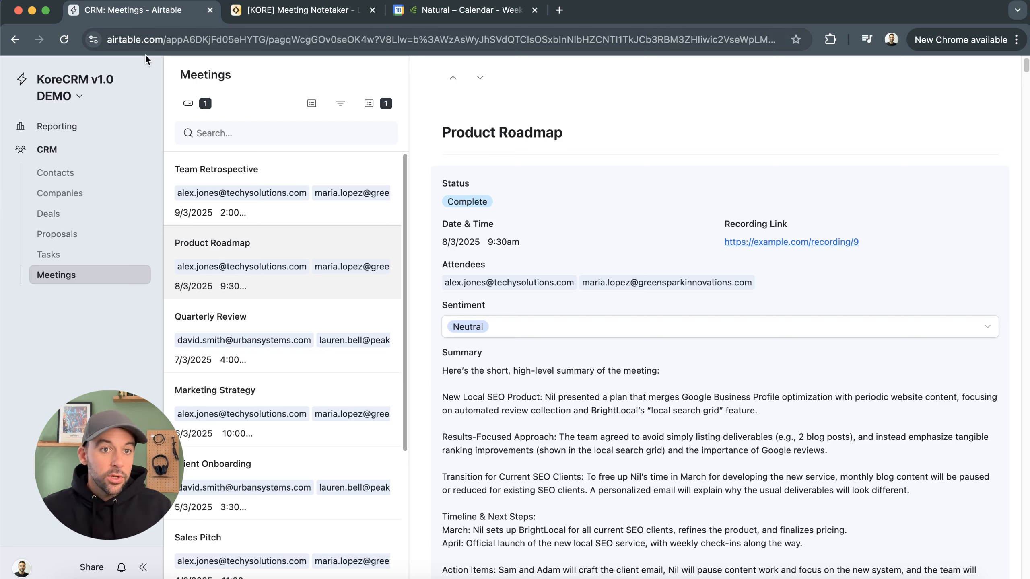
Open the interface editor for the KoreCRM base and go to its Automations
left_click(67, 96)
left_click(109, 131)
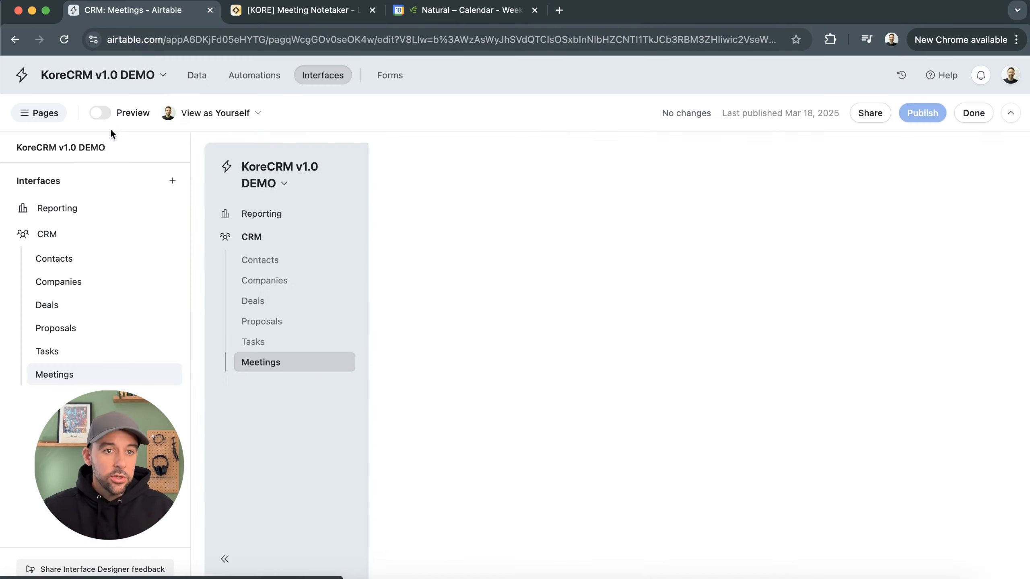
left_click(254, 75)
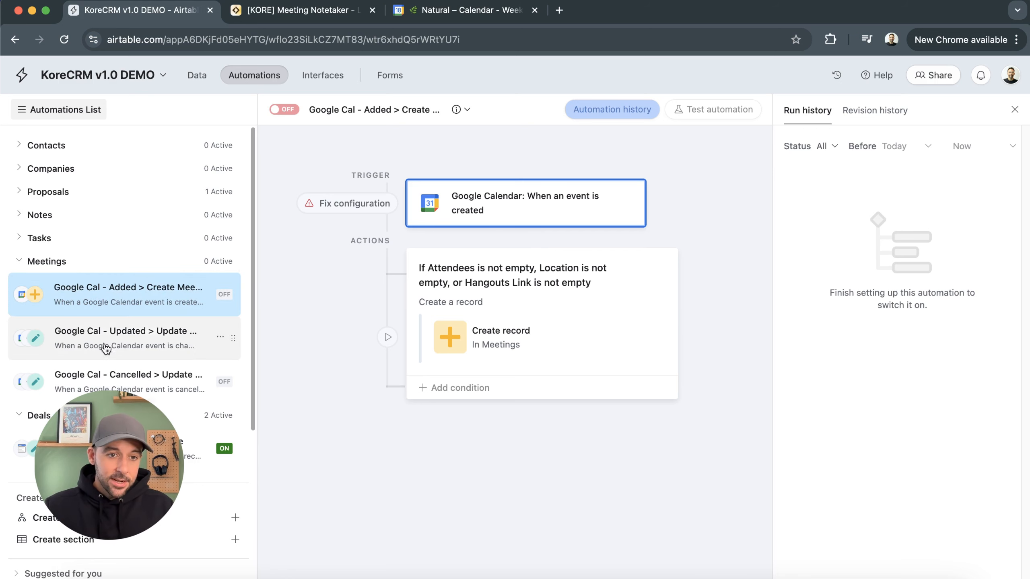
Review the Google Calendar added, updated and cancelled meeting automations and open the Meetings data table
left_click(150, 338)
left_click(170, 396)
left_click(138, 295)
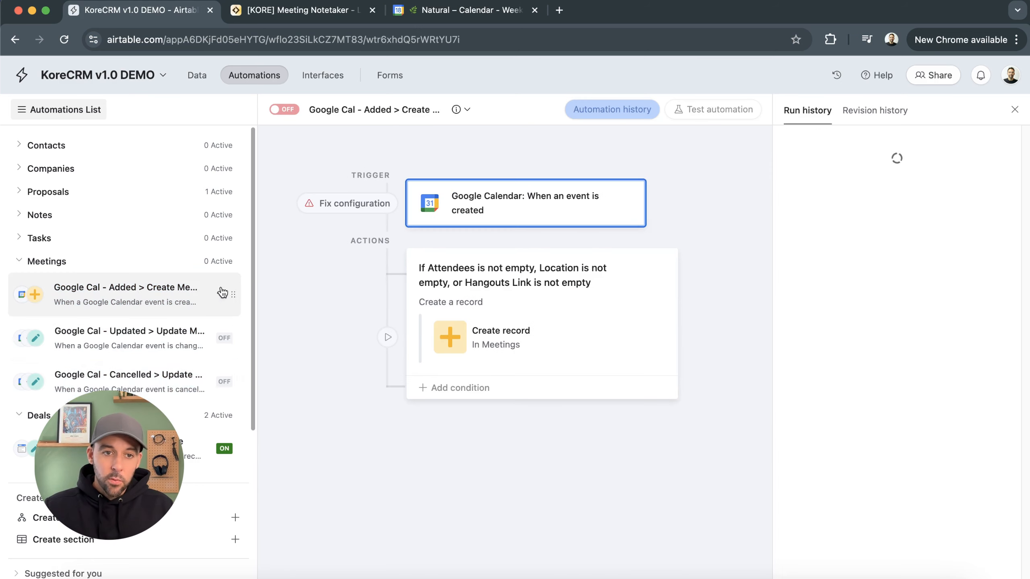
left_click(198, 75)
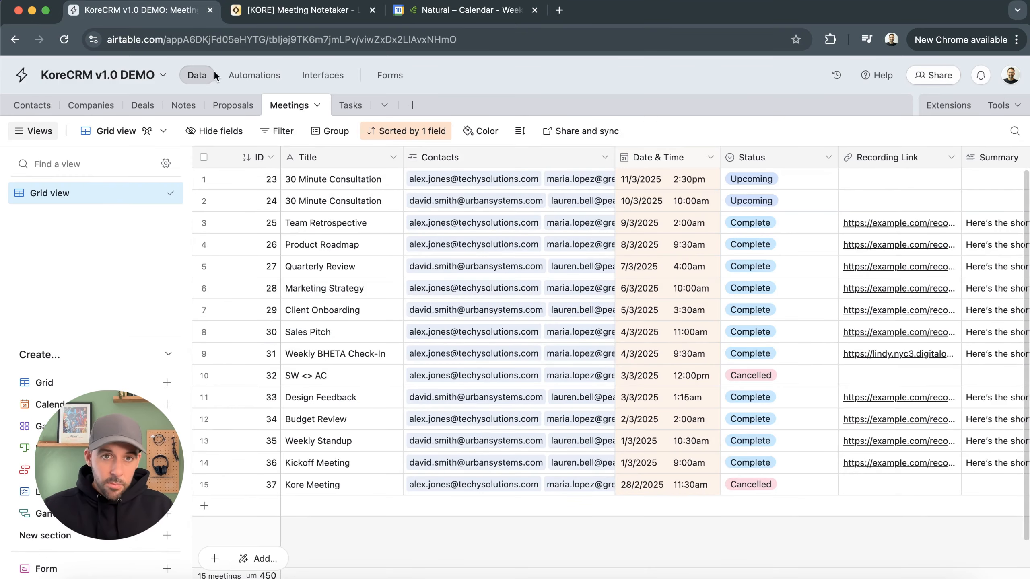
Switch to the Lindy Meeting Notetaker tab and examine its flow in the Flow Editor
left_click(305, 12)
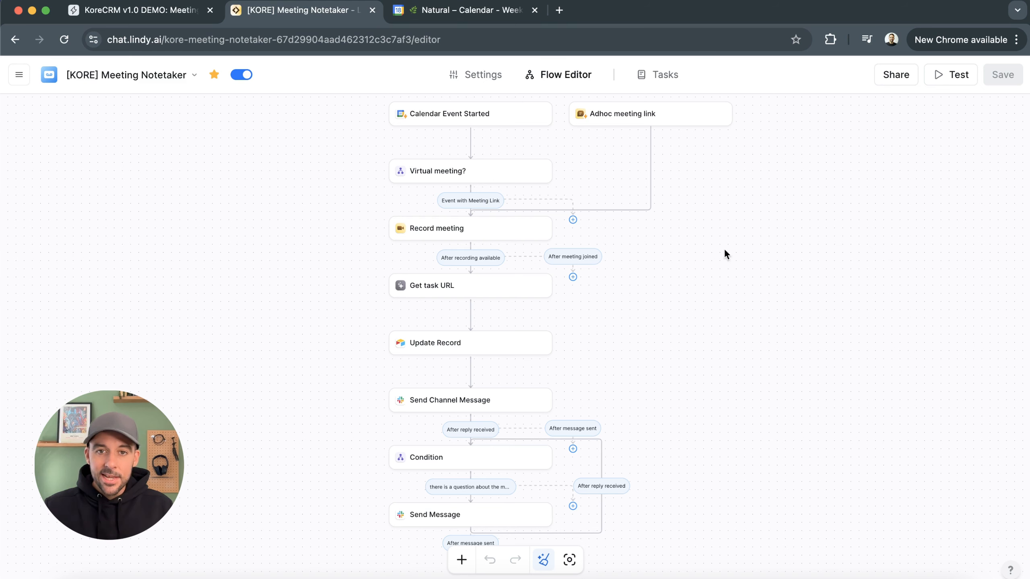
left_click_drag(675, 296, 696, 330)
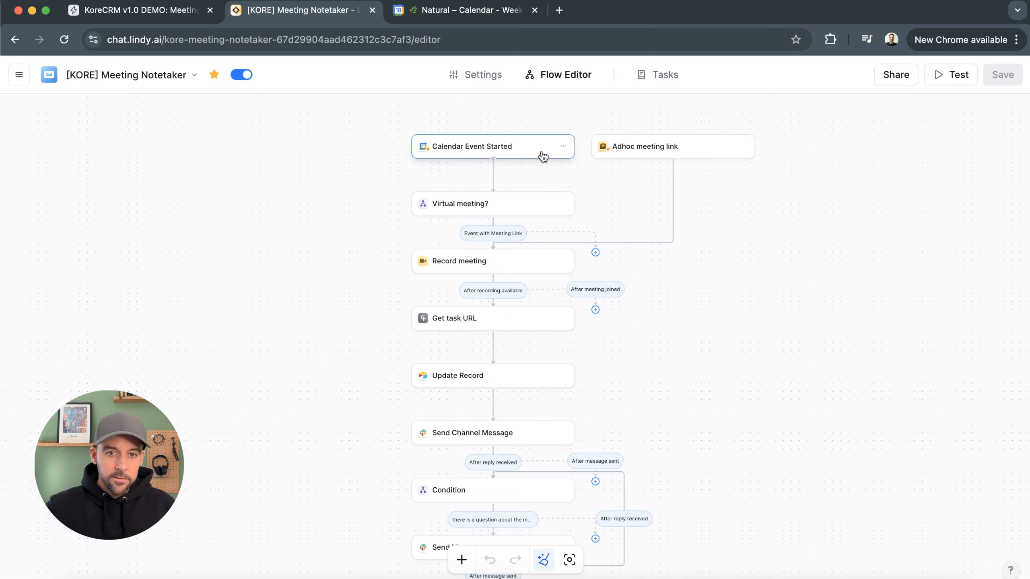
scroll(640, 370, "up", 1)
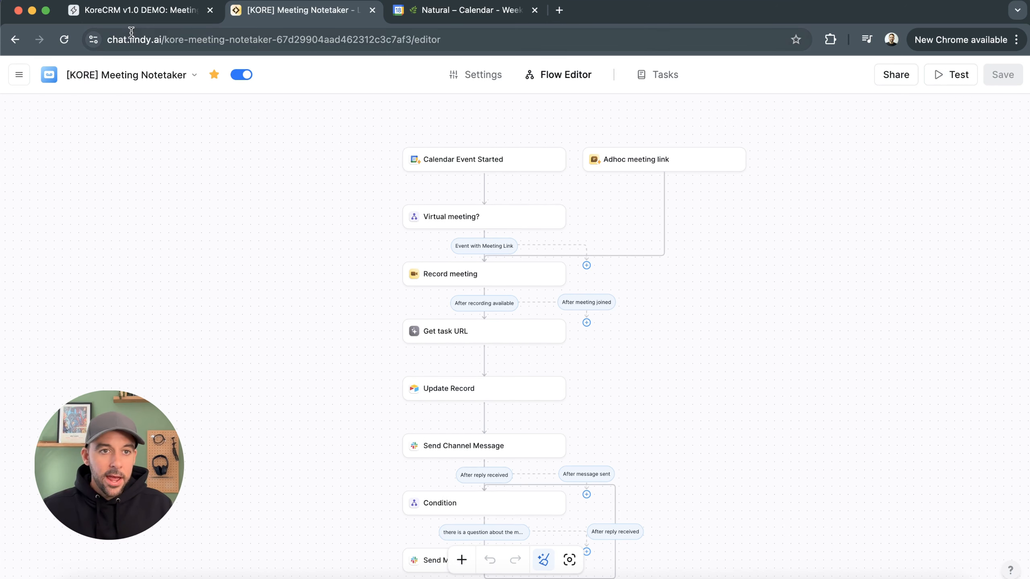
Return to the Airtable Meetings table and delete all 15 meeting records
left_click(122, 12)
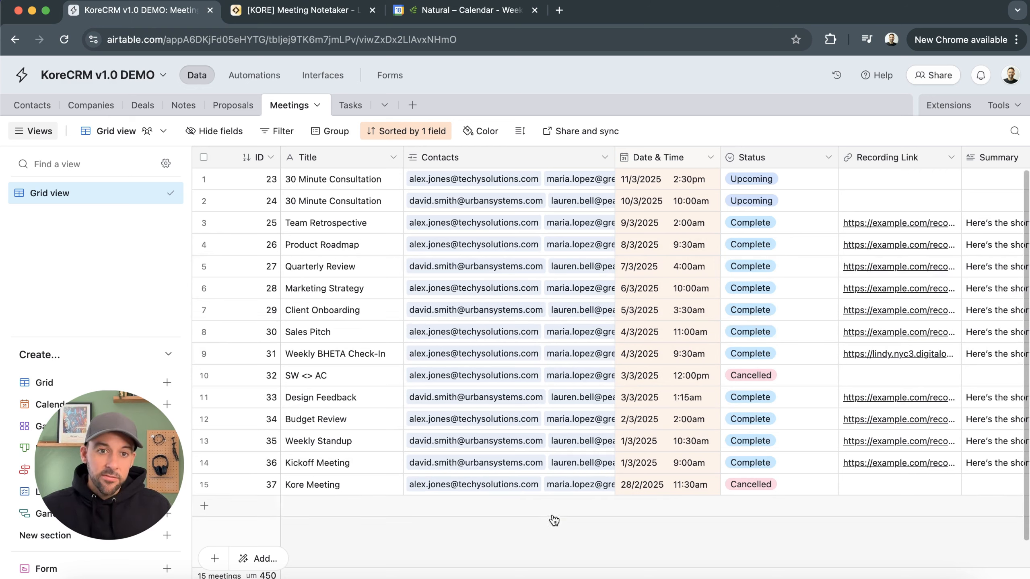
left_click(204, 157)
right_click(357, 198)
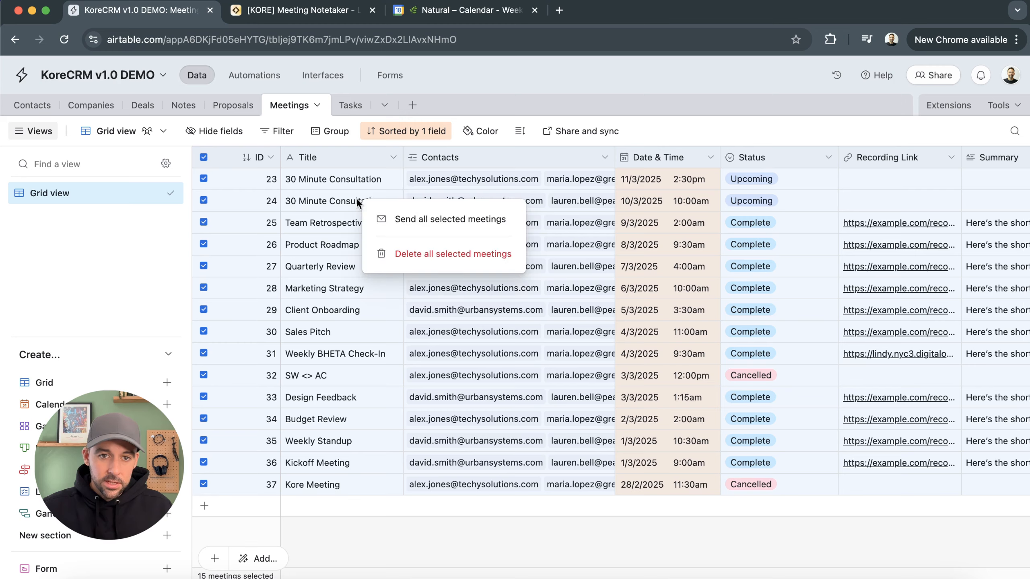
left_click(468, 249)
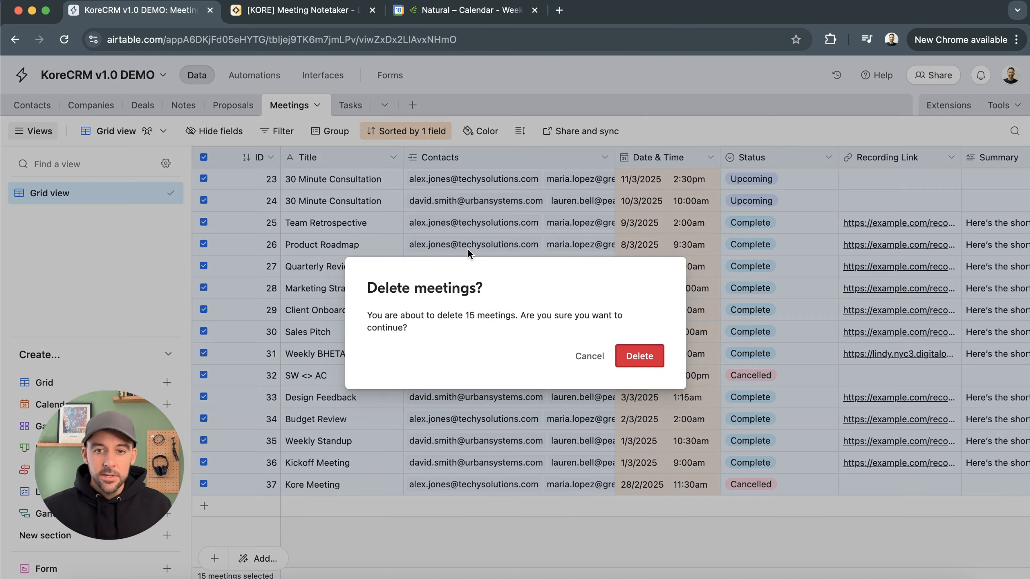
left_click(639, 355)
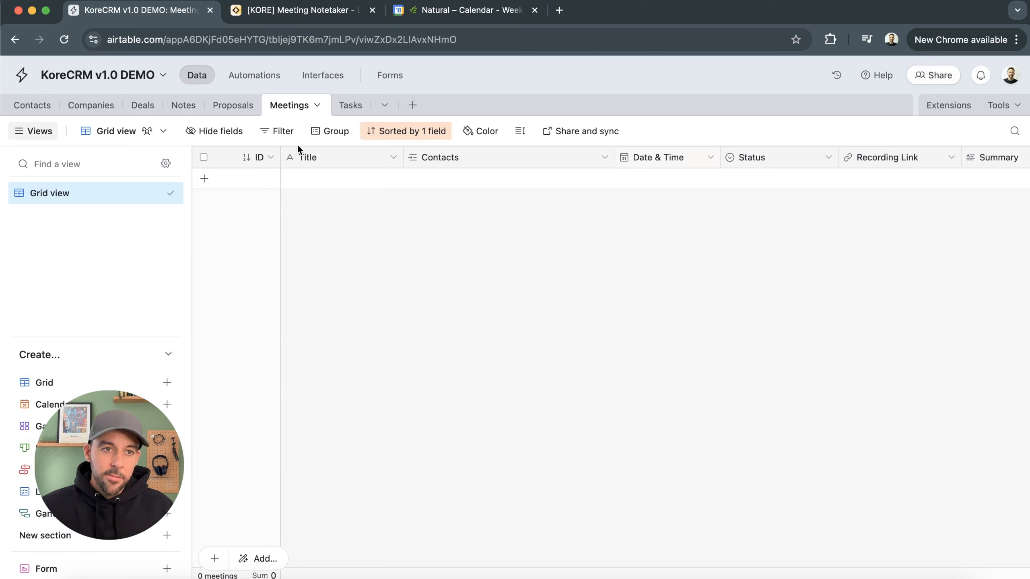
Browse through each table of the base to inspect their contents
left_click(30, 105)
left_click(107, 110)
left_click(156, 113)
left_click(206, 116)
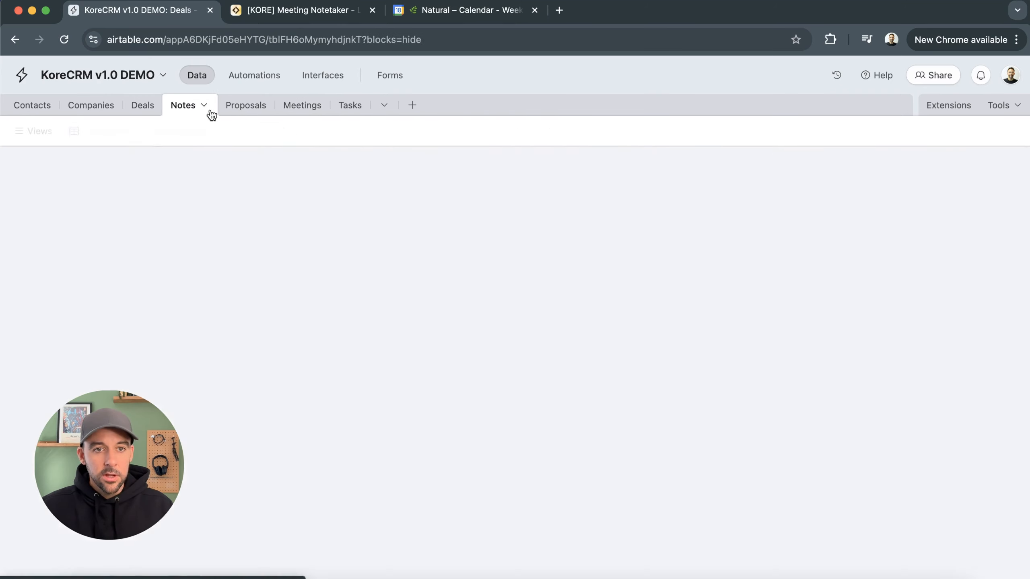
left_click(255, 113)
left_click(367, 108)
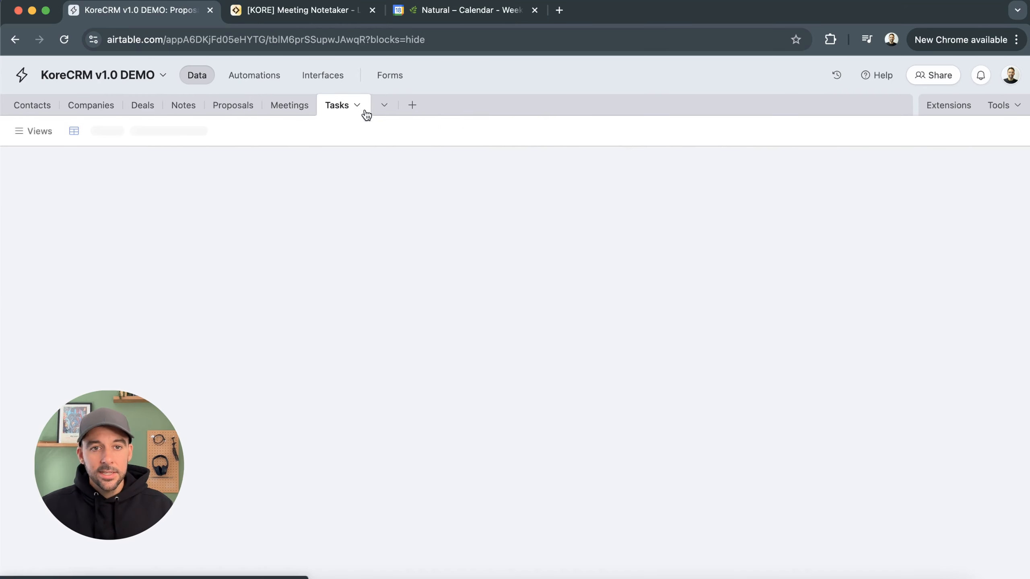
left_click(289, 105)
left_click(244, 109)
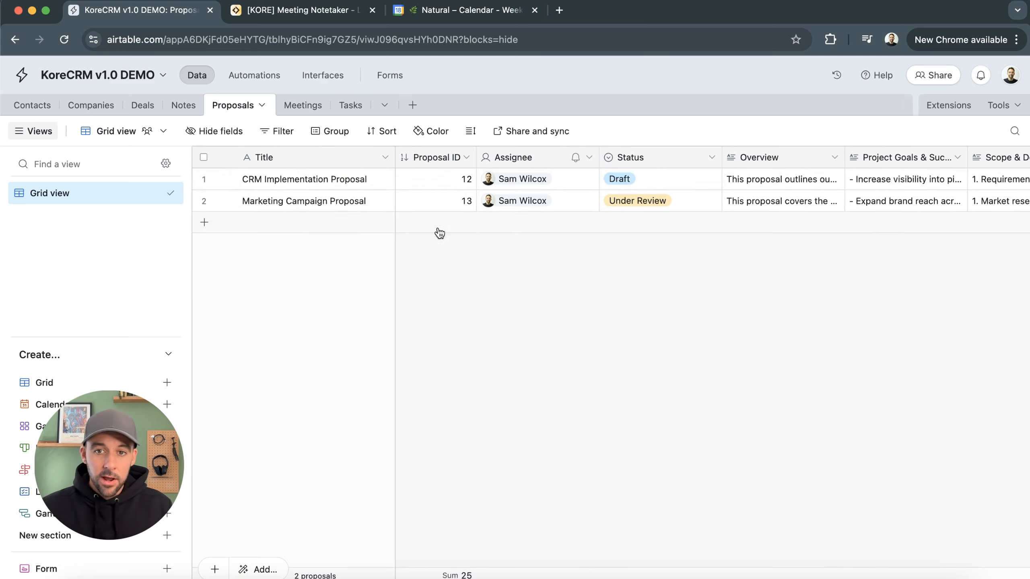
left_click(309, 107)
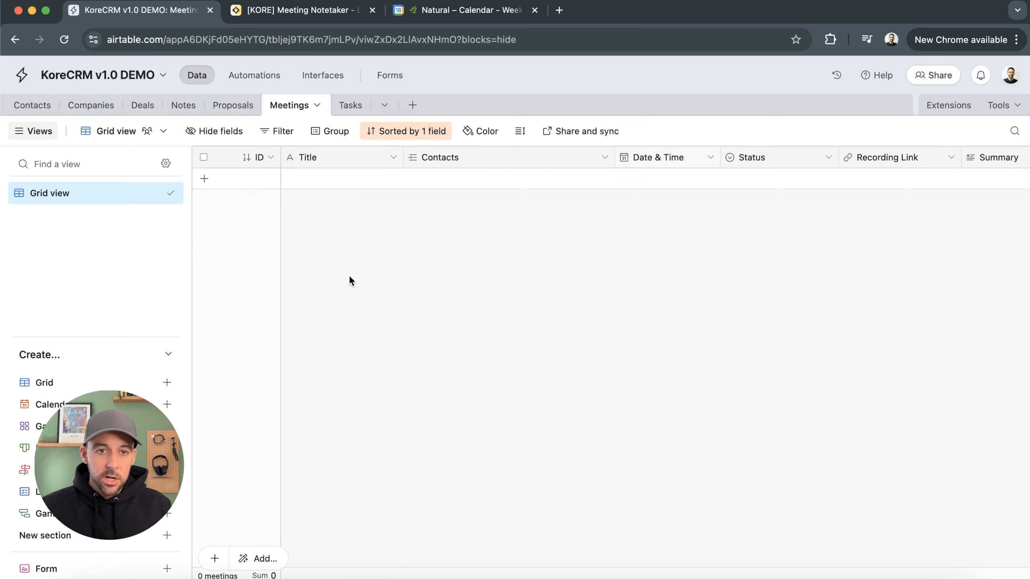
Hide the views sidebar and open the ID field's settings to inspect its Autonumber type
left_click(30, 132)
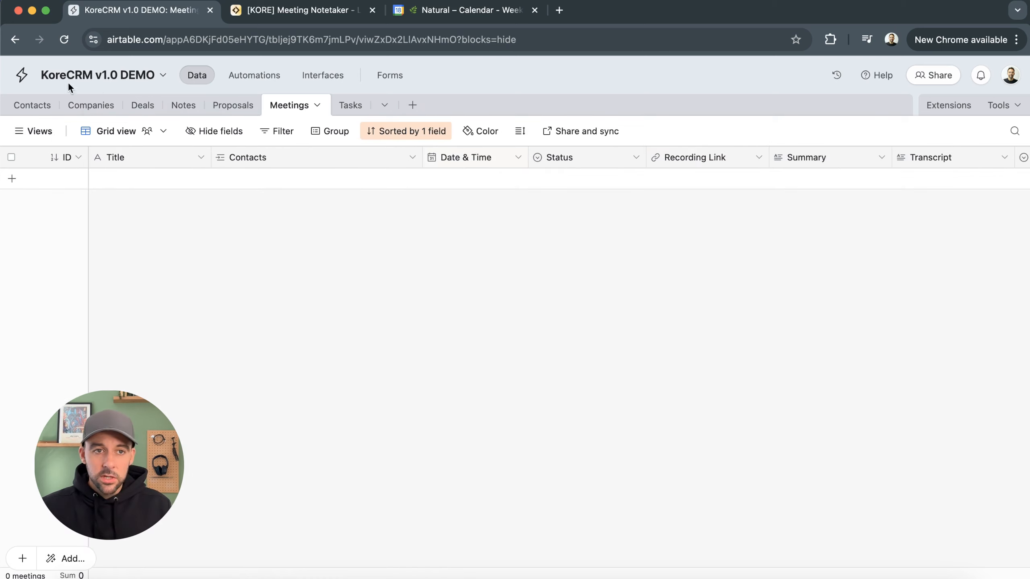
left_click(130, 107)
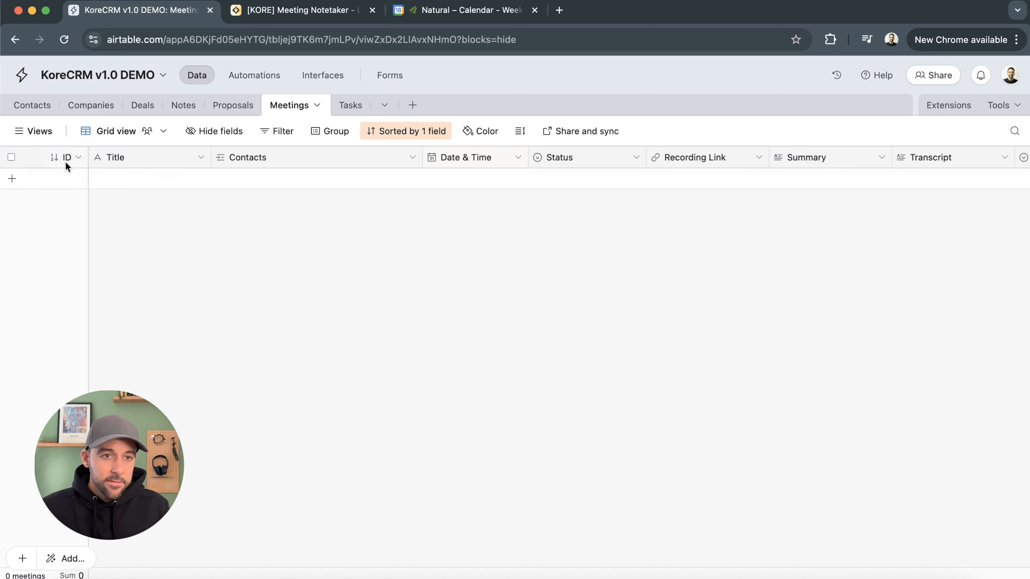
left_click(77, 157)
left_click(100, 187)
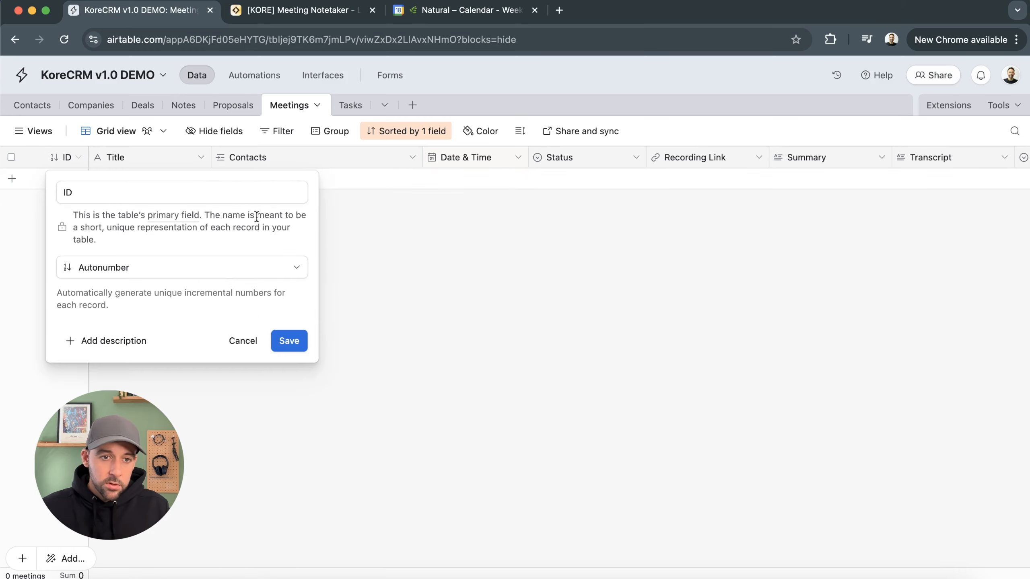
left_click(366, 266)
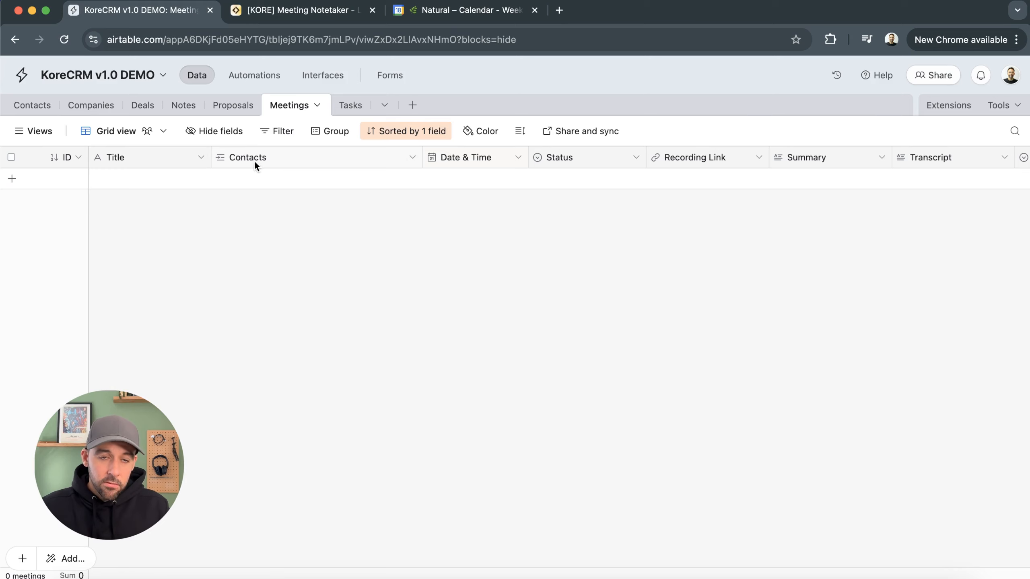
Return to the Meetings table, add a blank meeting record and open its Status options
left_click(36, 113)
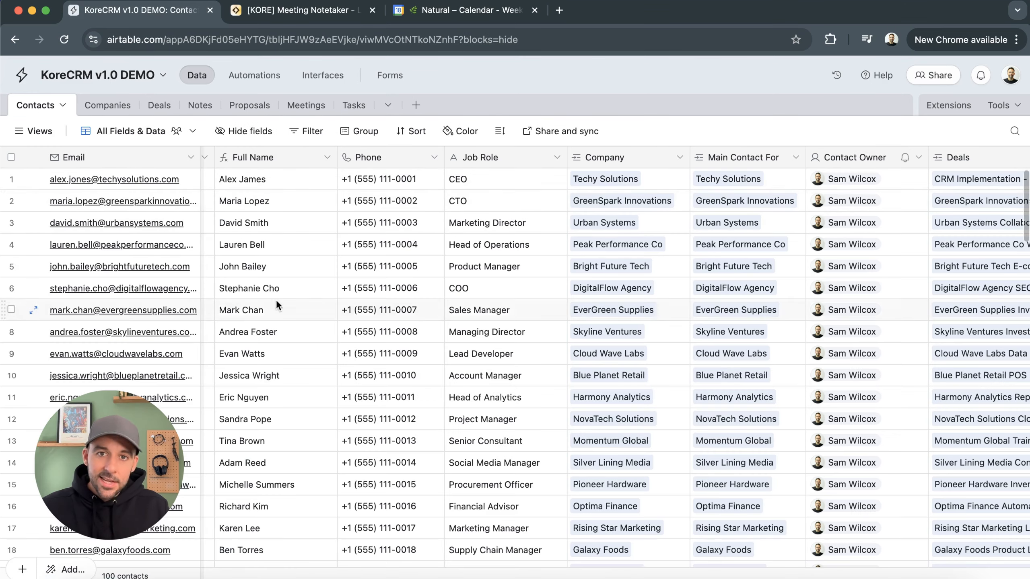
left_click(306, 105)
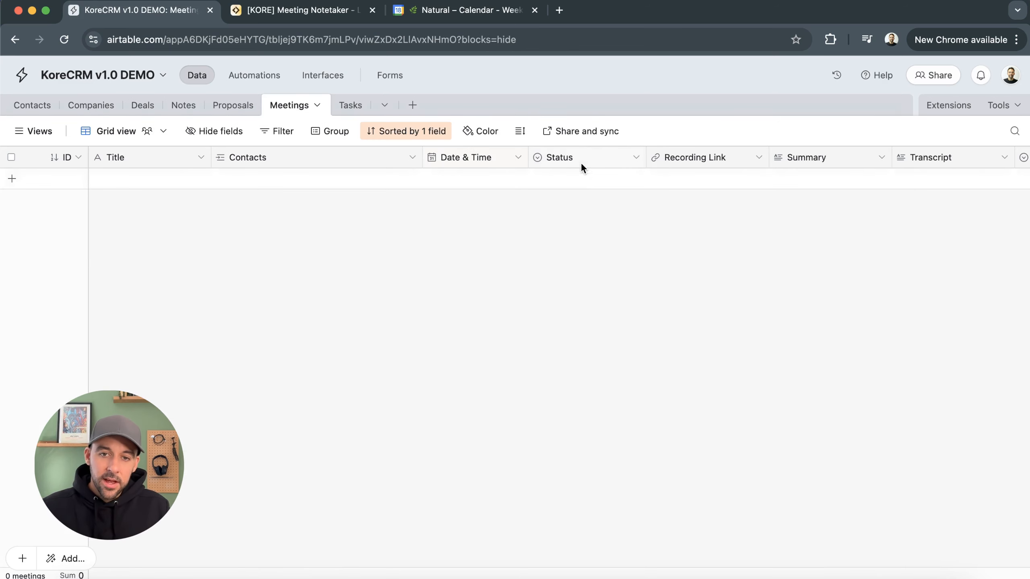
left_click(617, 182)
left_click(614, 183)
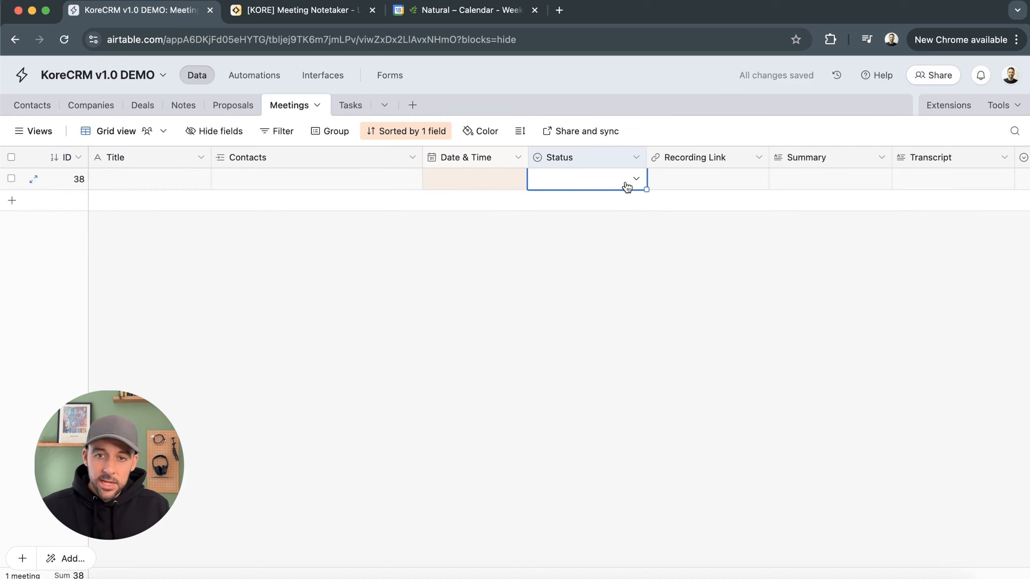
left_click(624, 183)
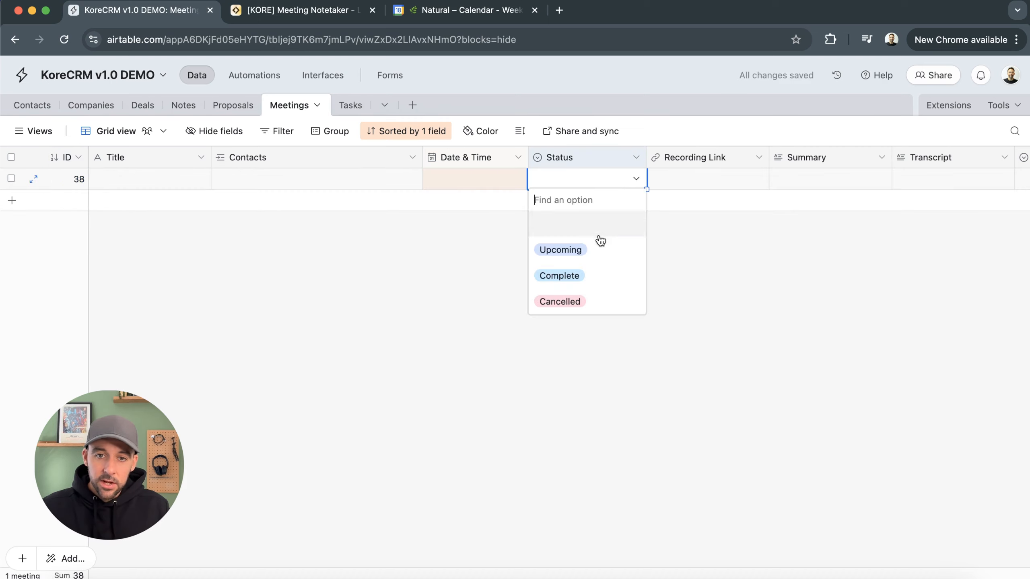
left_click(601, 365)
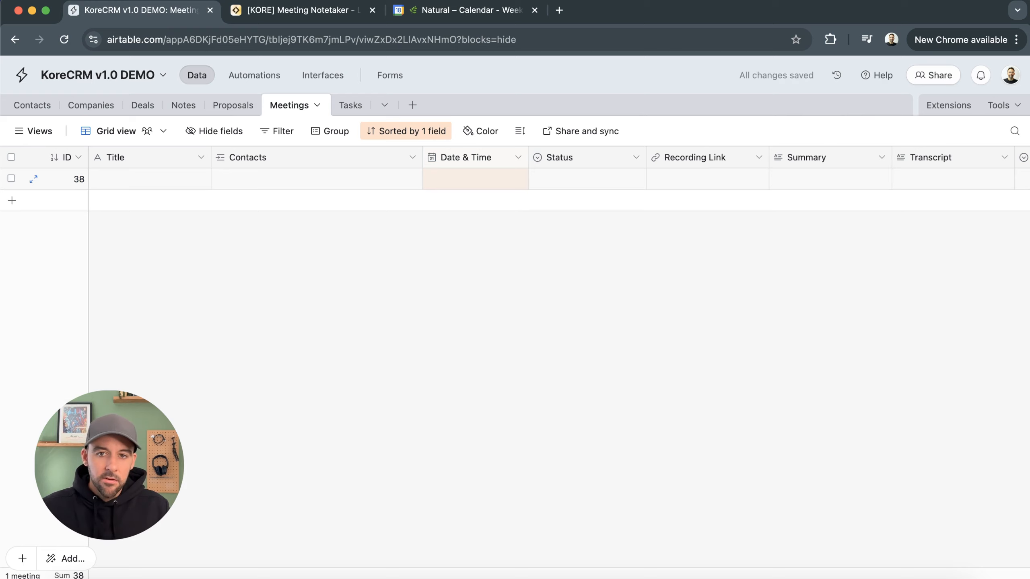
Scroll across the new record's fields and glance at the notetaker and calendar tabs
scroll(429, 469, "right", 5)
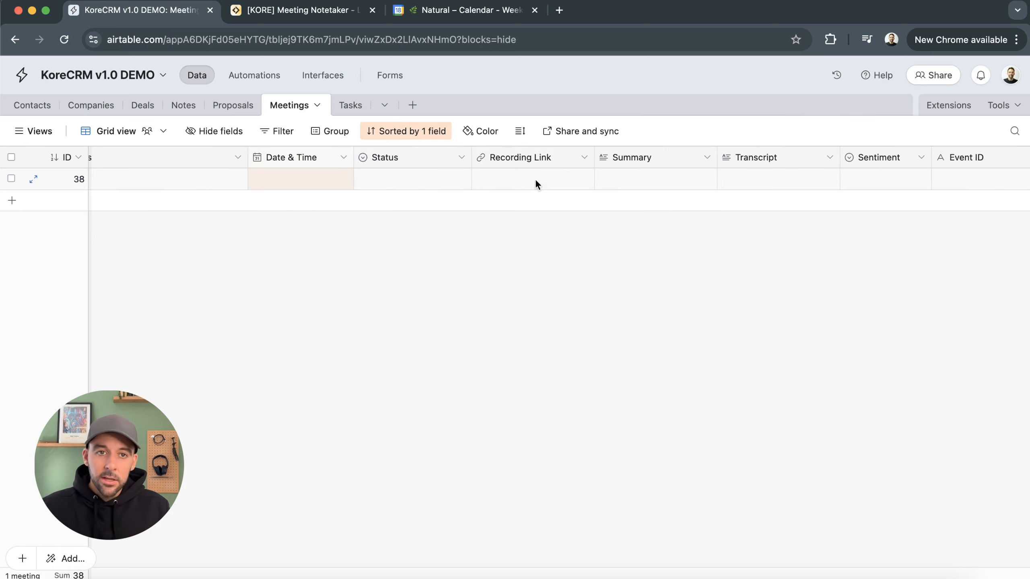
left_click(315, 11)
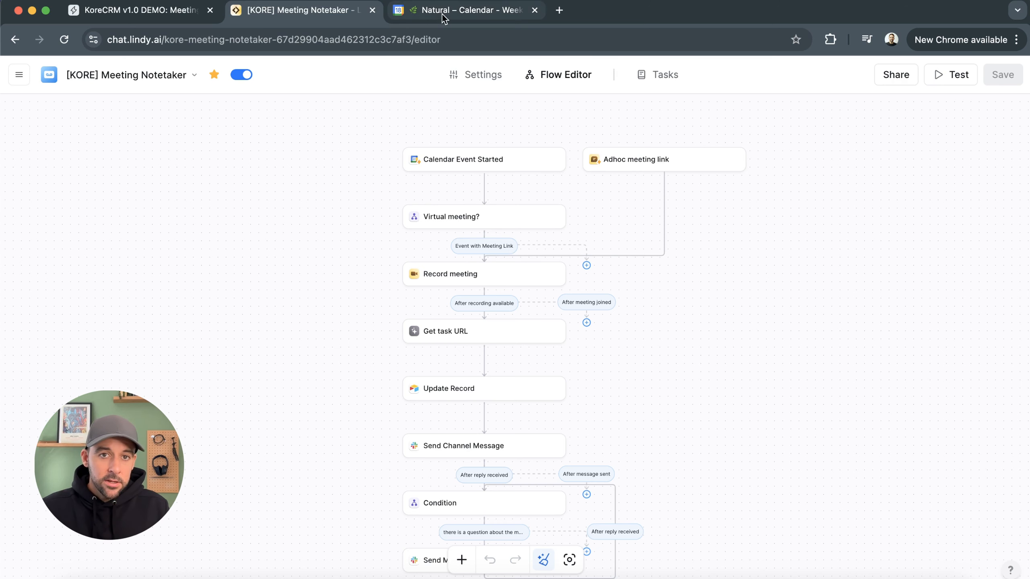
left_click(161, 12)
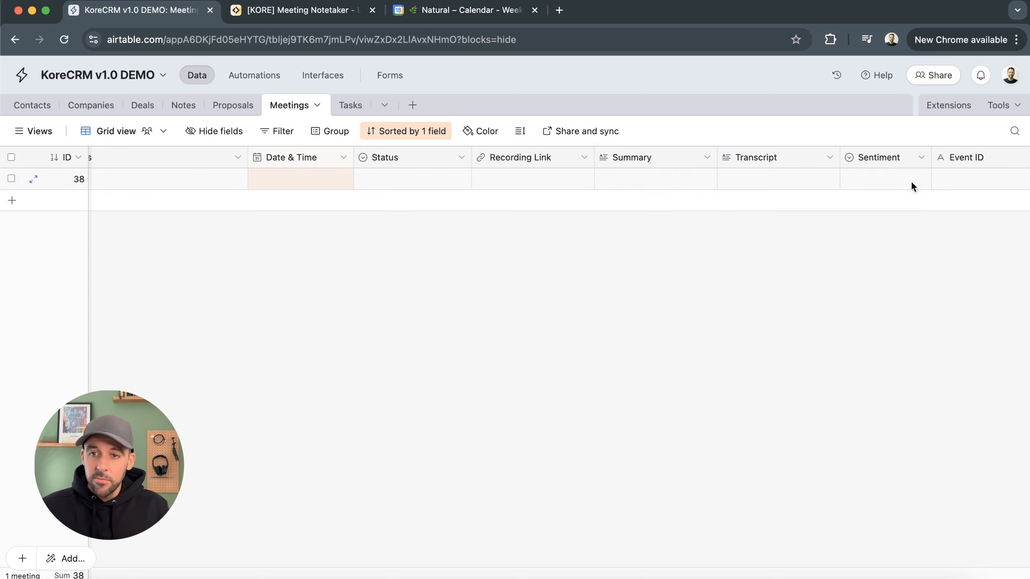
scroll(560, 178, "right", 5)
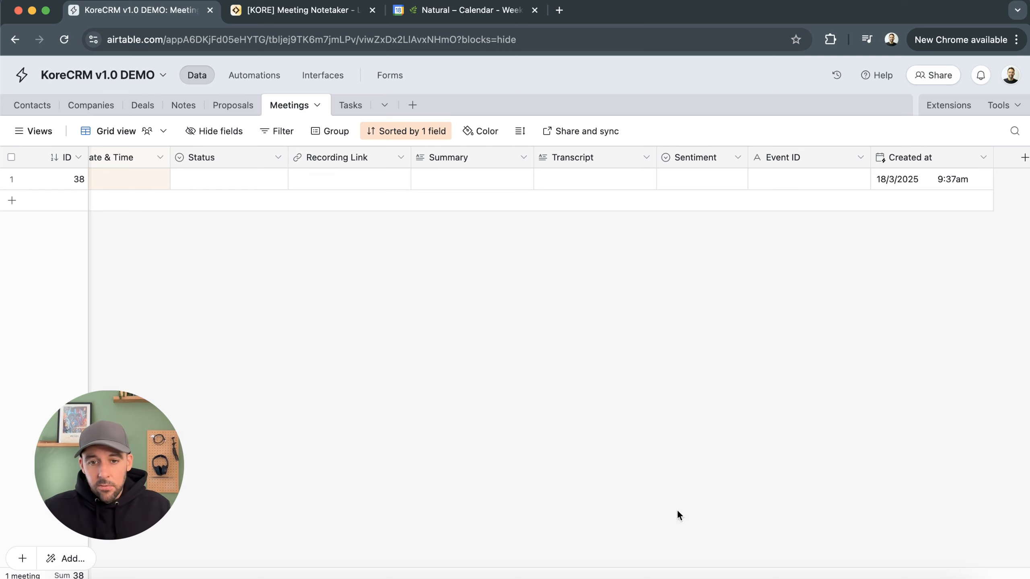
scroll(485, 310, "left", 5)
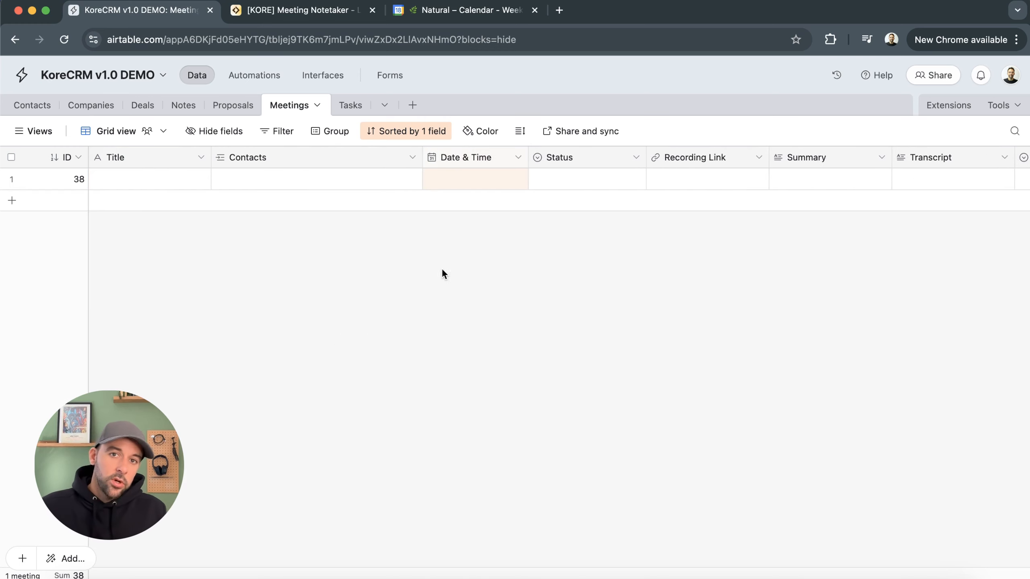
left_click(462, 16)
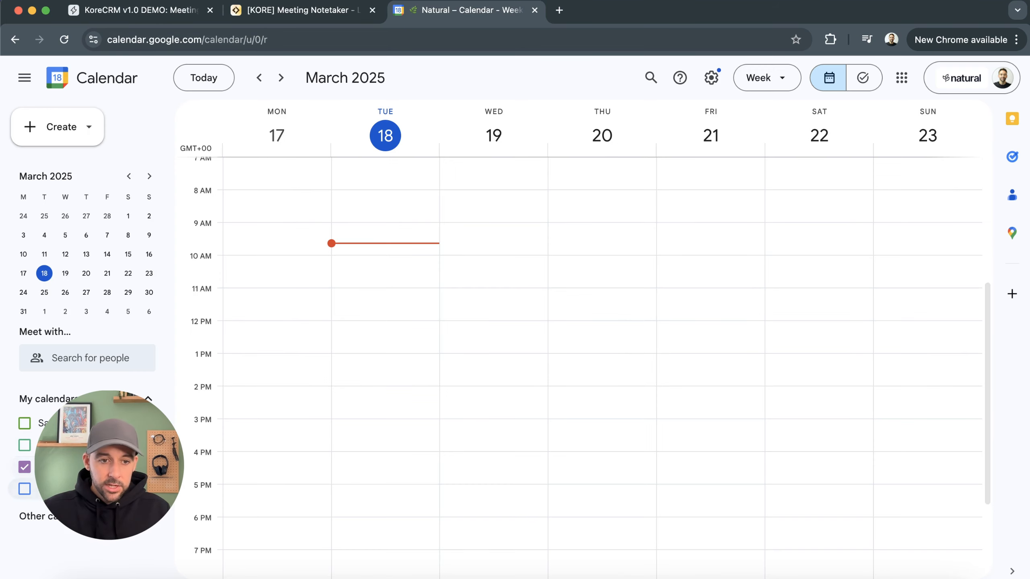
left_click(129, 9)
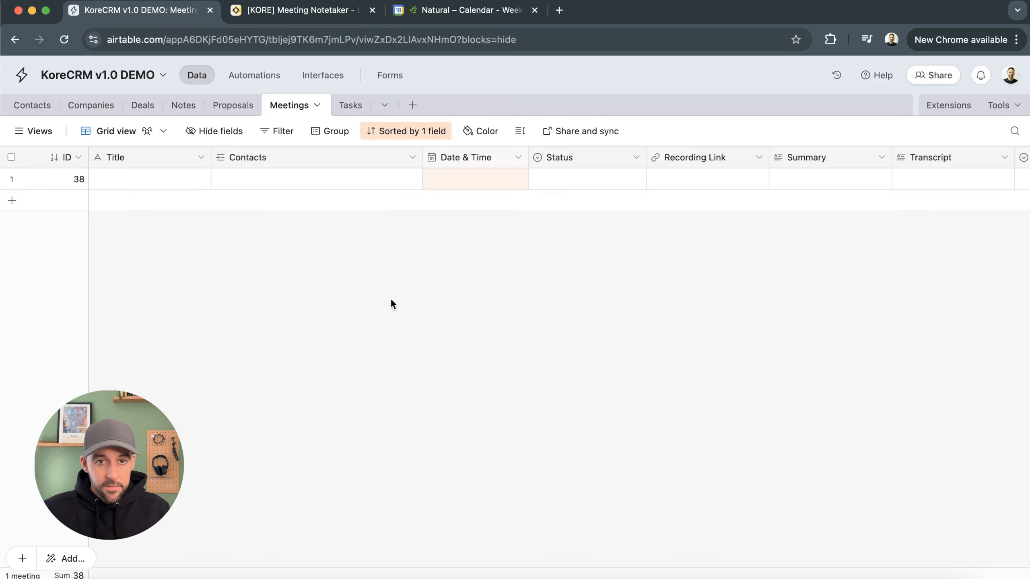
Create a new automation named "Demo - Google Cal > Event Created"
left_click(238, 77)
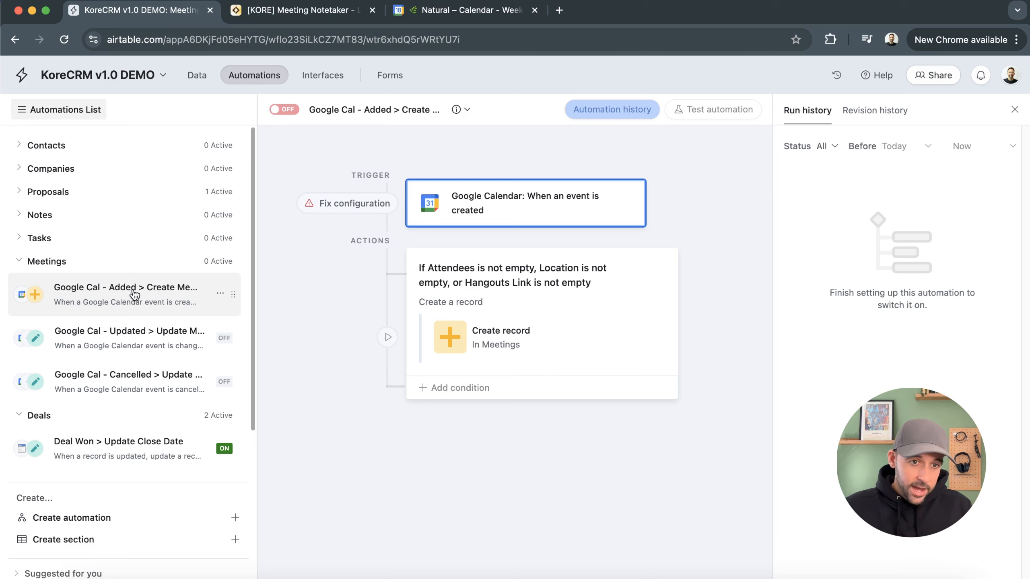
left_click(165, 289)
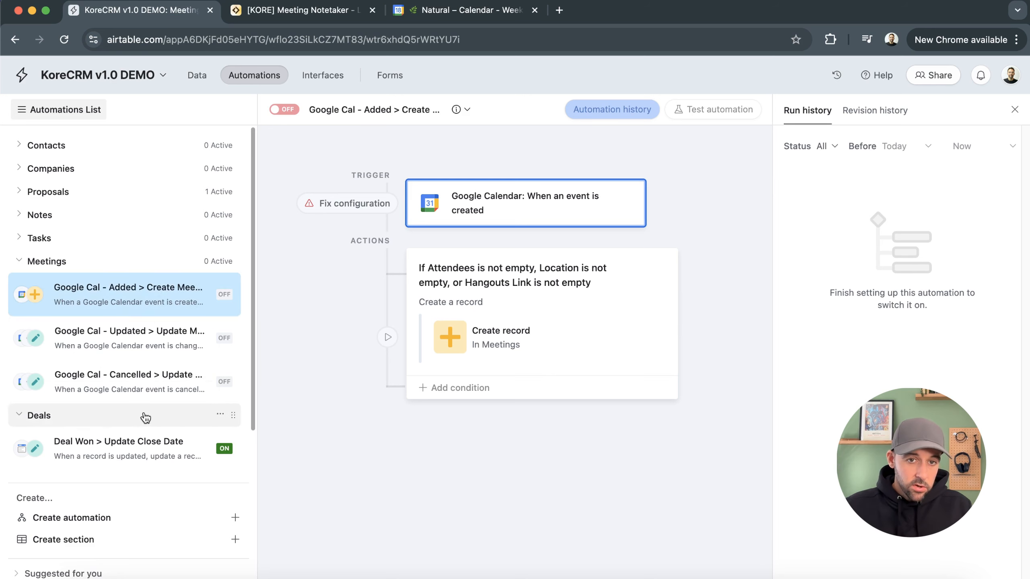
scroll(162, 345, "down", 2)
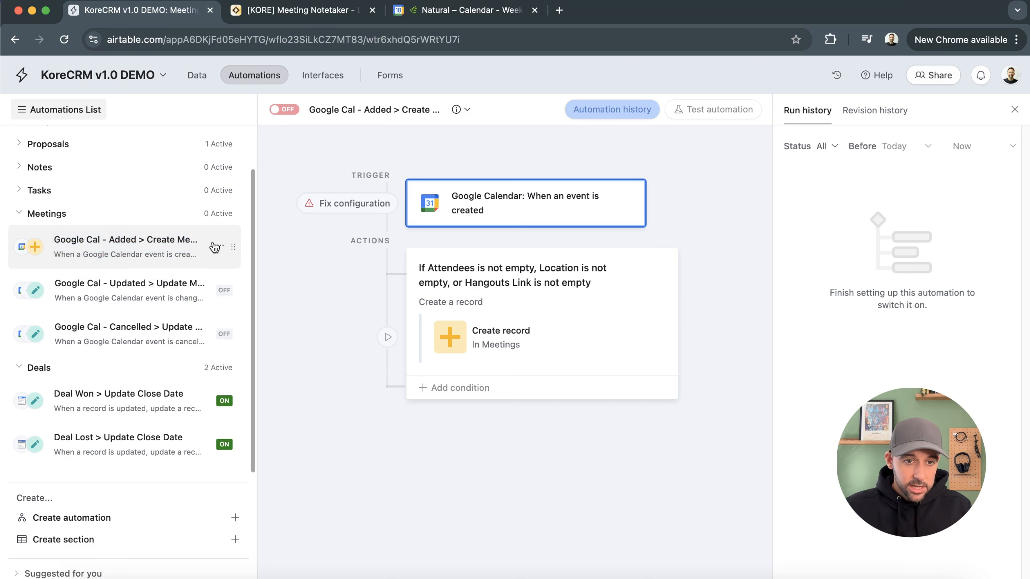
left_click(82, 520)
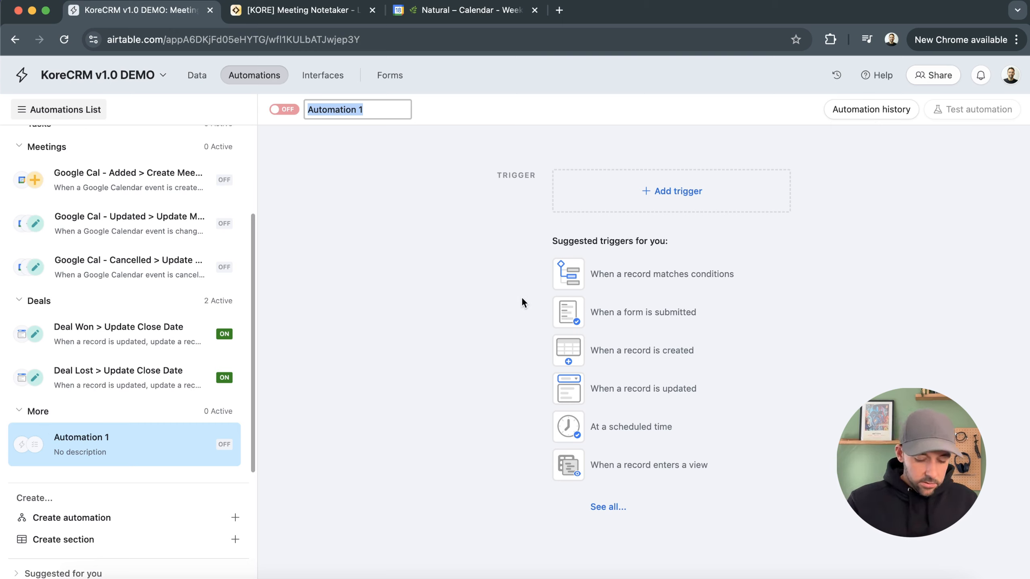
key("BackSpace")
type("Demo - ")
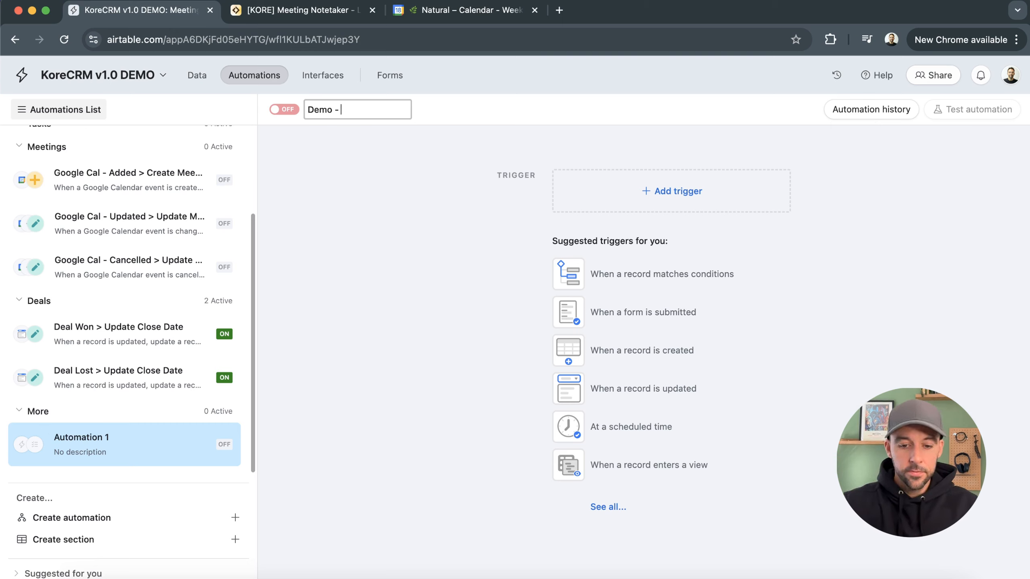
type("Google Ca")
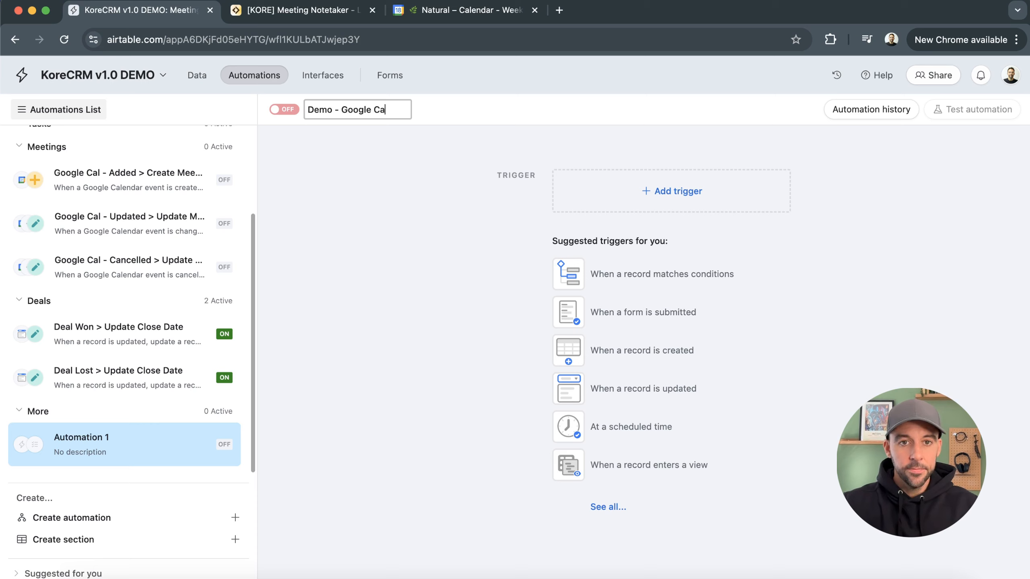
type("l > Event Created")
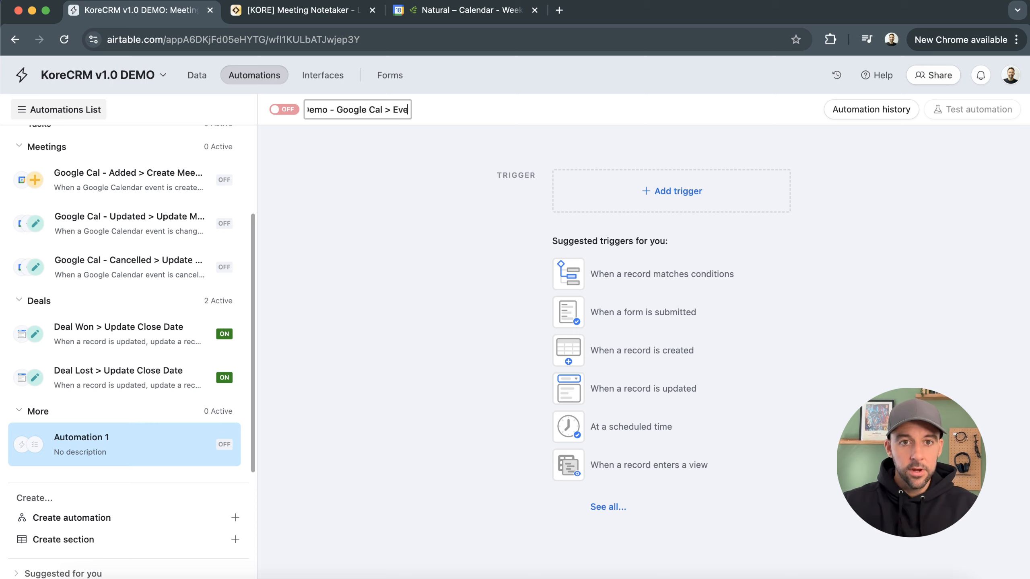
key("Return")
Set the trigger to Google Calendar "When event created" using the connected account and the Demo Calendar
left_click(624, 199)
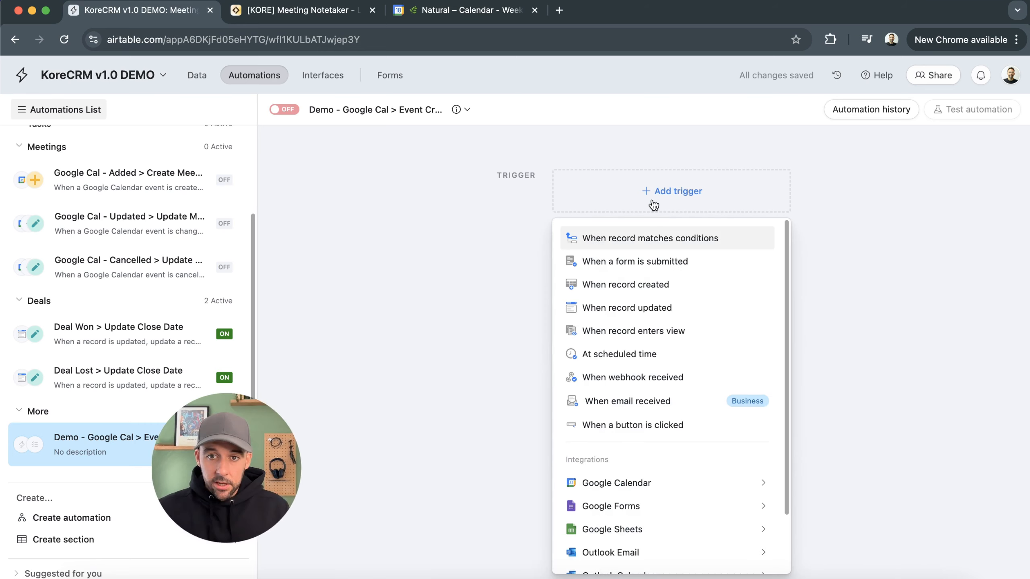
mouse_move(628, 484)
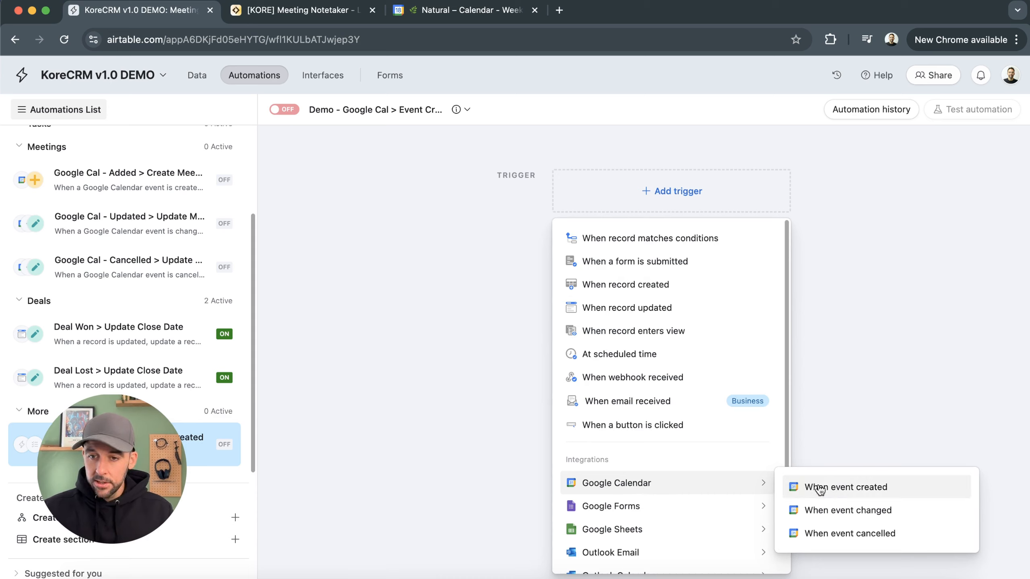
left_click(872, 491)
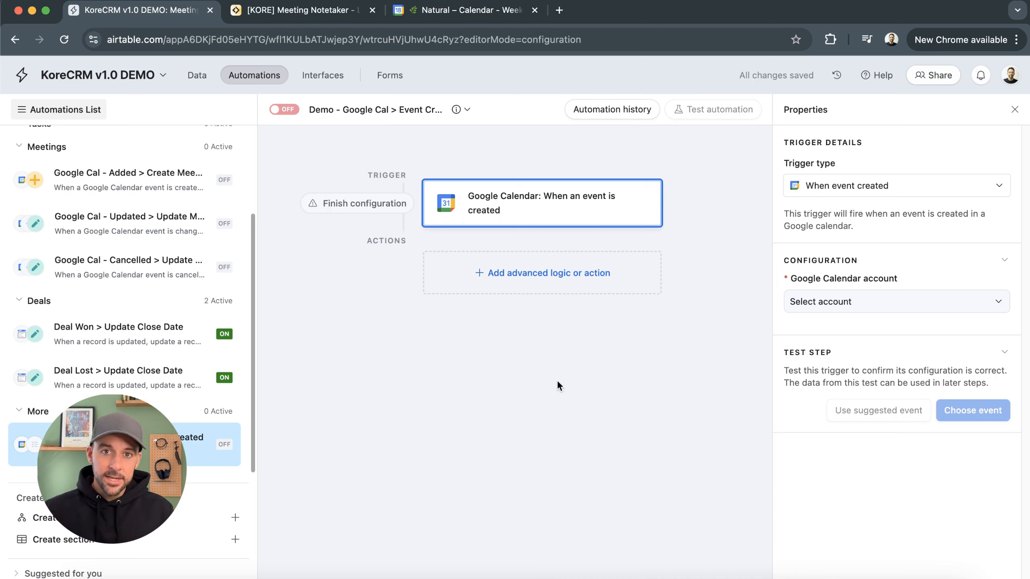
left_click(892, 302)
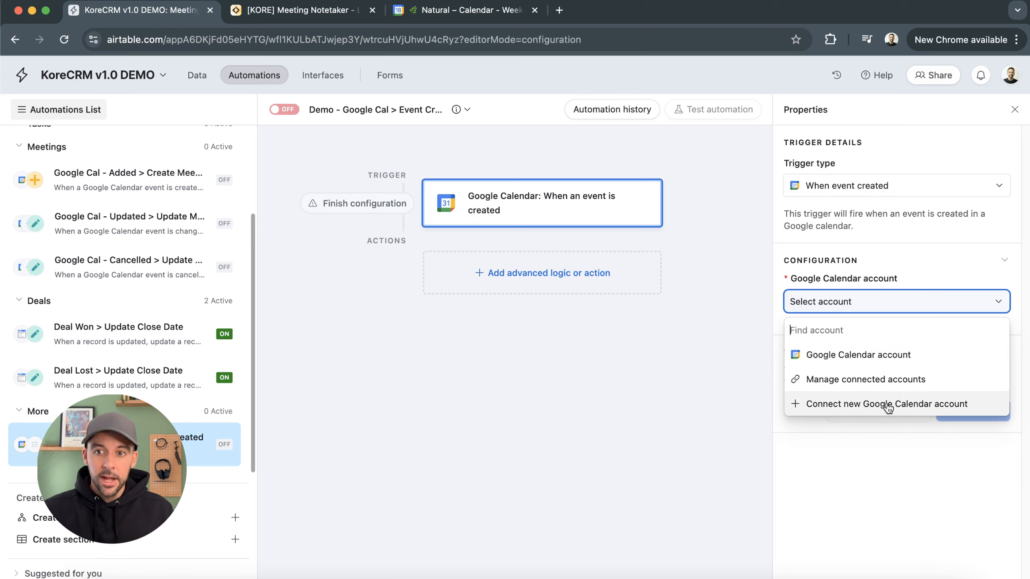
left_click(912, 356)
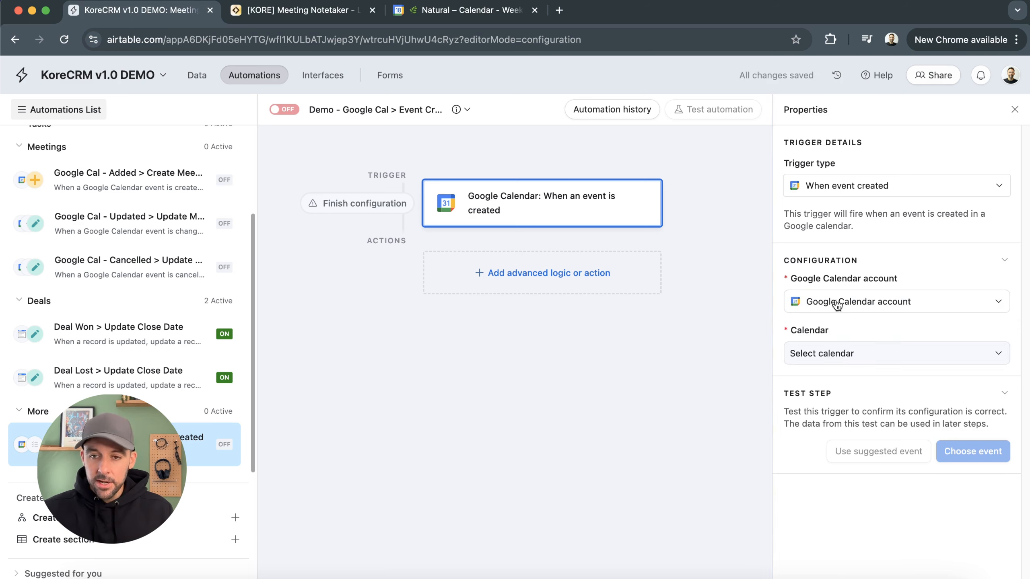
left_click(857, 353)
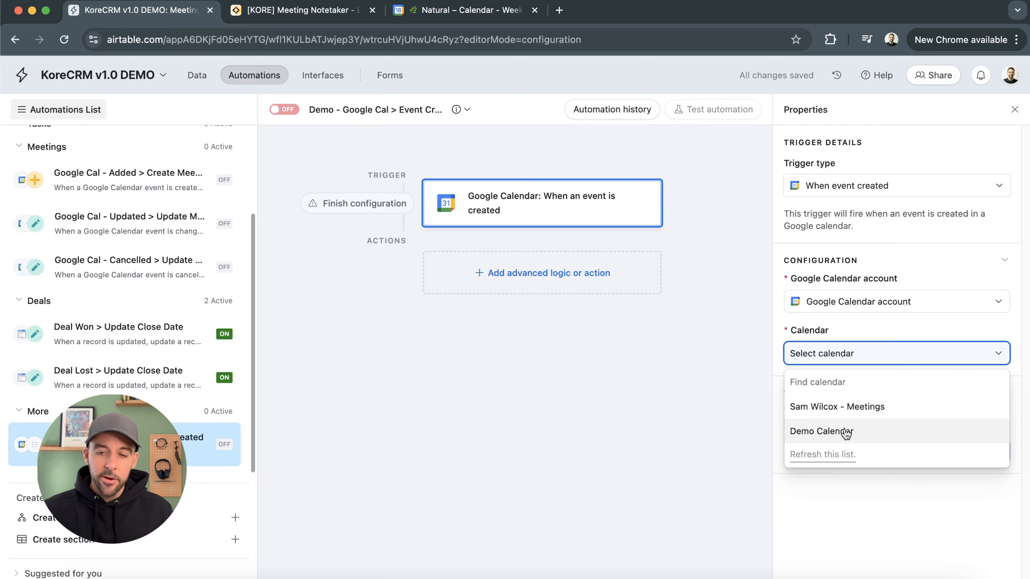
left_click(858, 433)
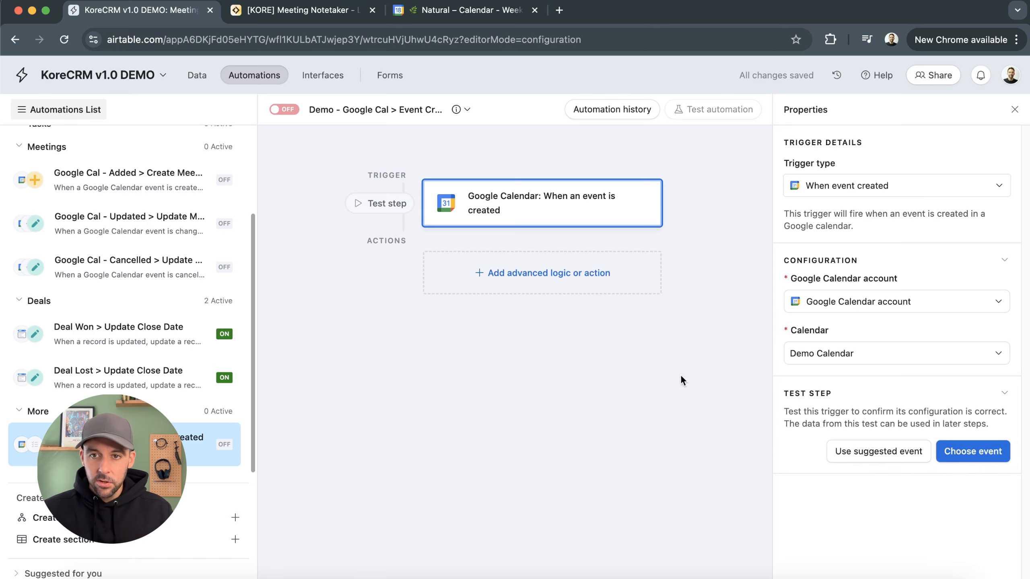
Switch to Google Calendar and start a new event titled TEST EVENT at 10:00am on Tuesday 18 March
left_click(466, 9)
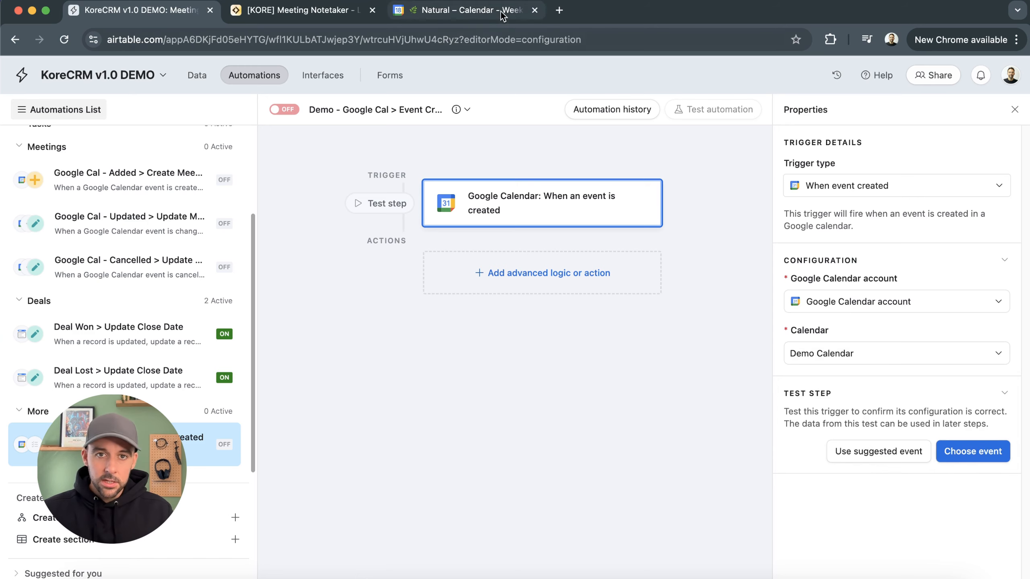
left_click(372, 260)
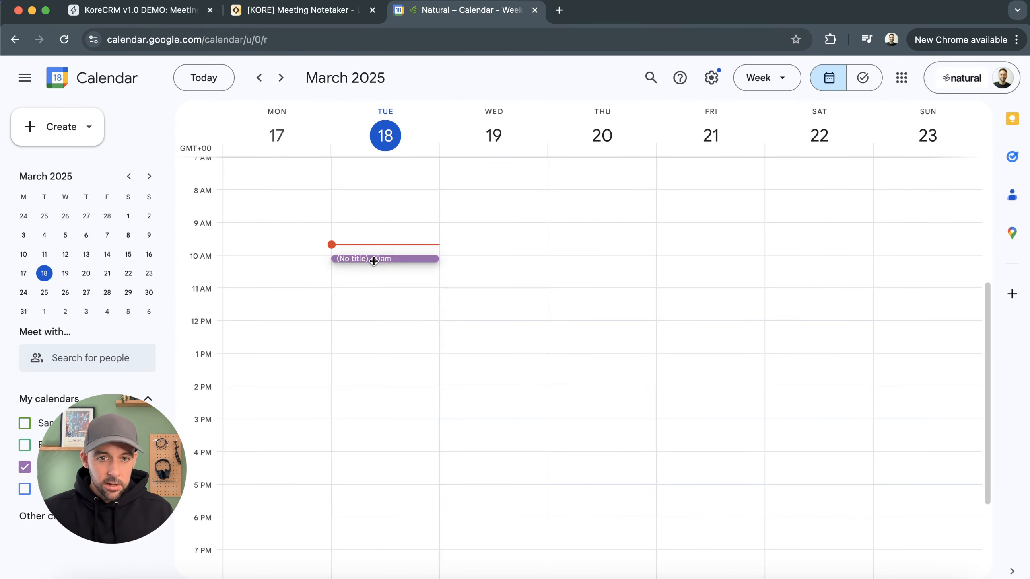
type("TEST EVENT")
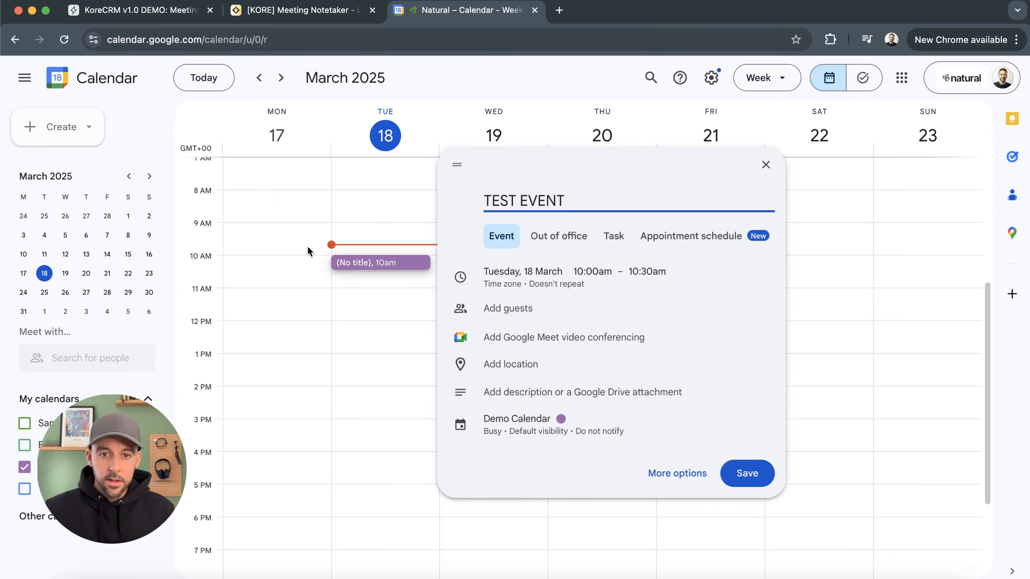
Add a guest to TEST EVENT, save the event, and choose to invite all outside guests
left_click(517, 310)
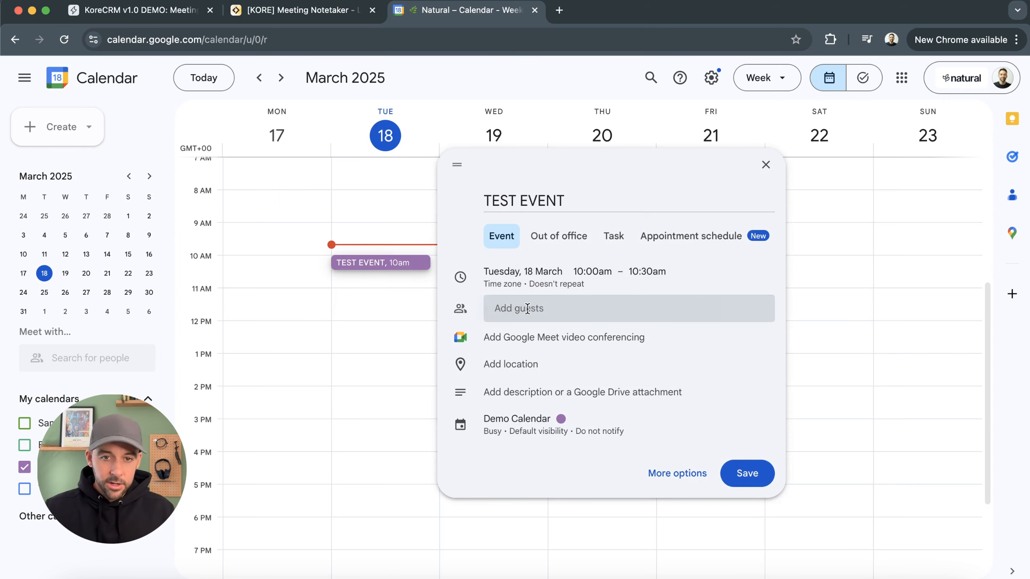
type("sam")
key("Return")
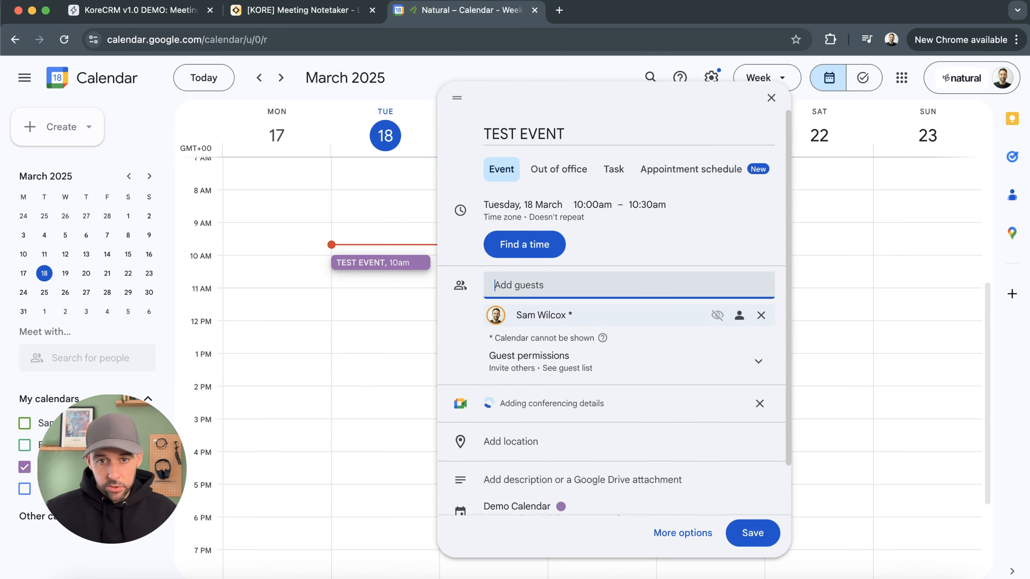
left_click(748, 532)
left_click(659, 360)
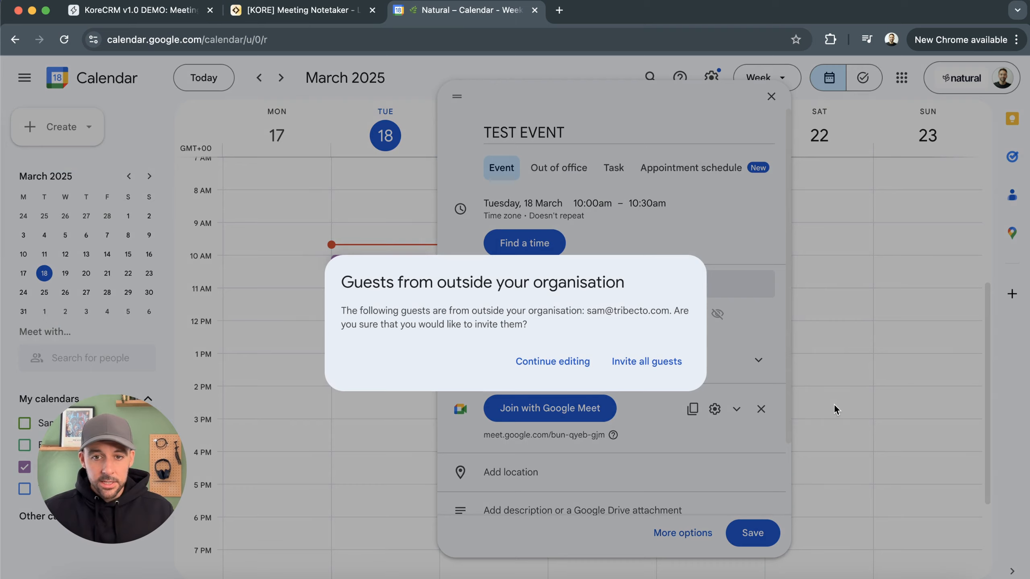
left_click(646, 361)
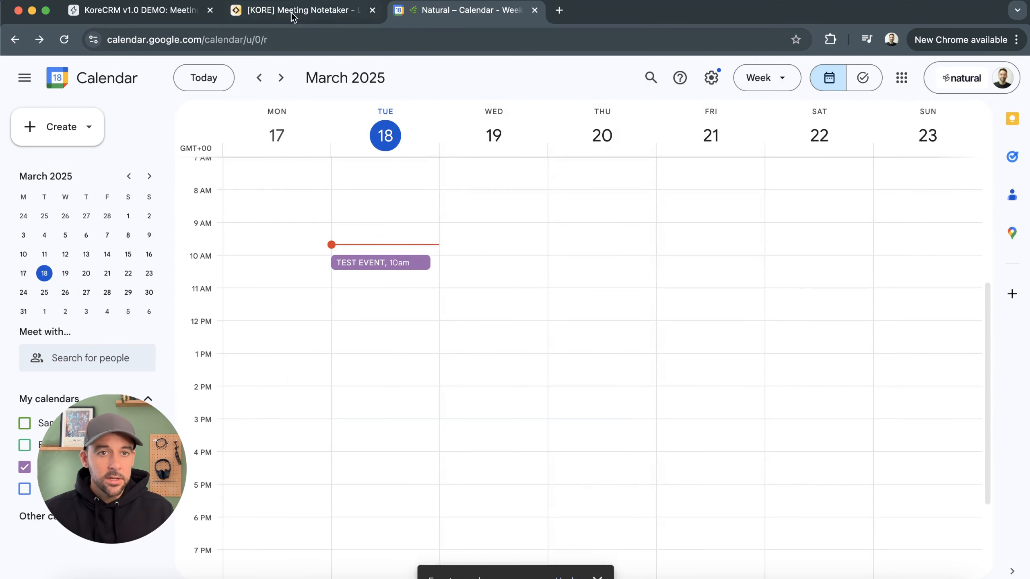
Back in the automation, test the trigger by choosing TEST EVENT from the upcoming events and review the results
left_click(287, 12)
left_click(184, 9)
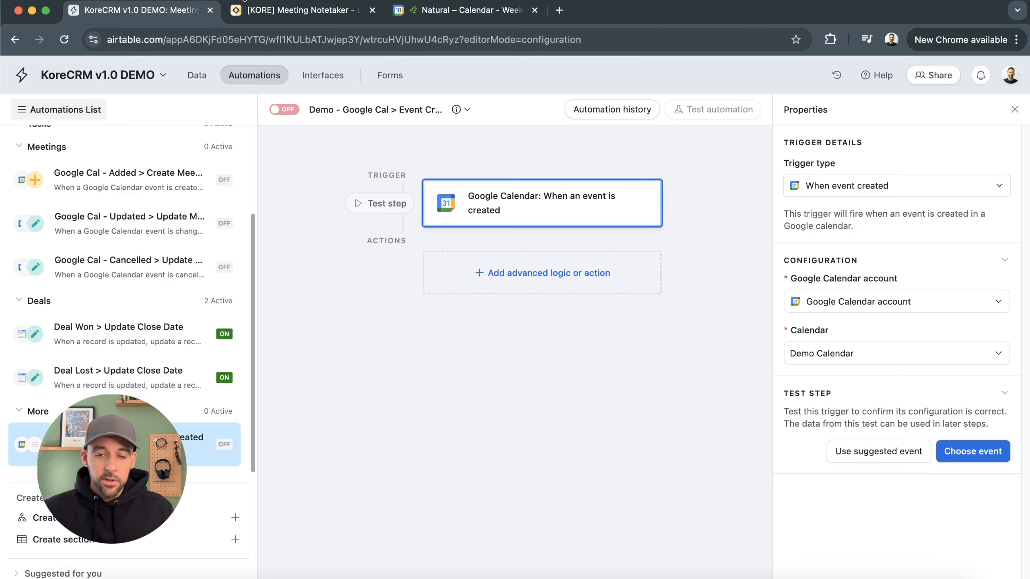
left_click(986, 453)
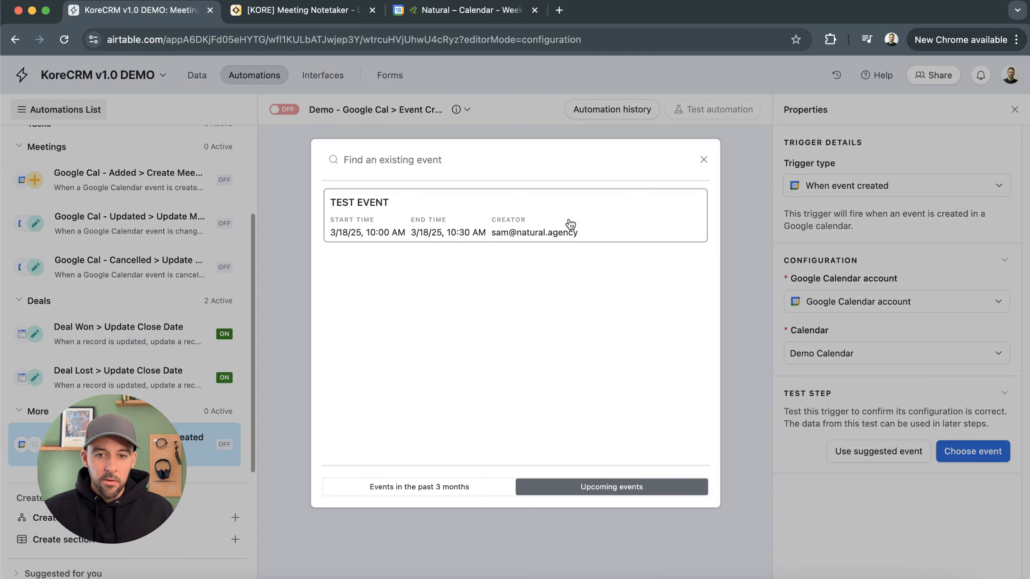
left_click(542, 226)
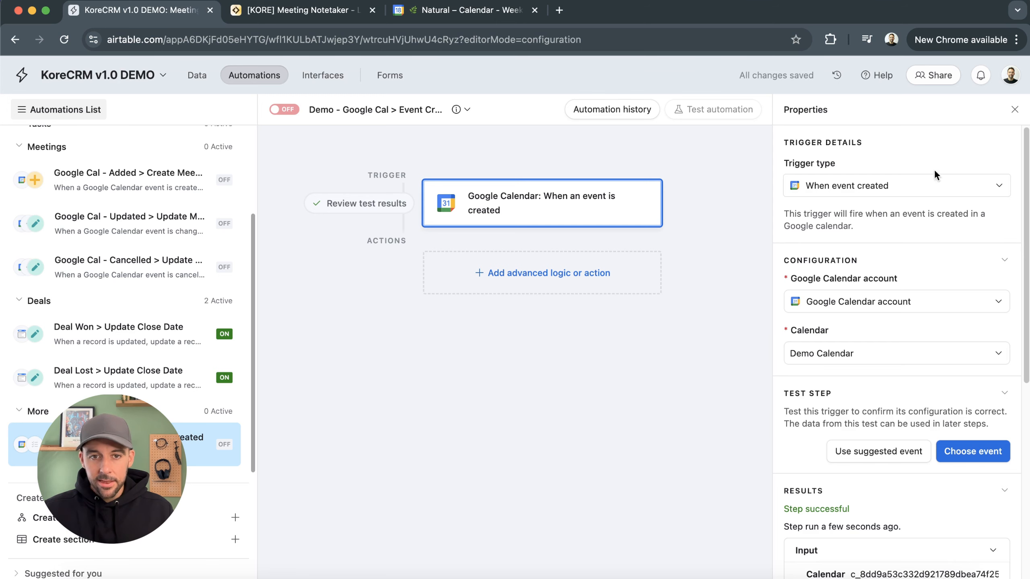
scroll(856, 352, "down", 7)
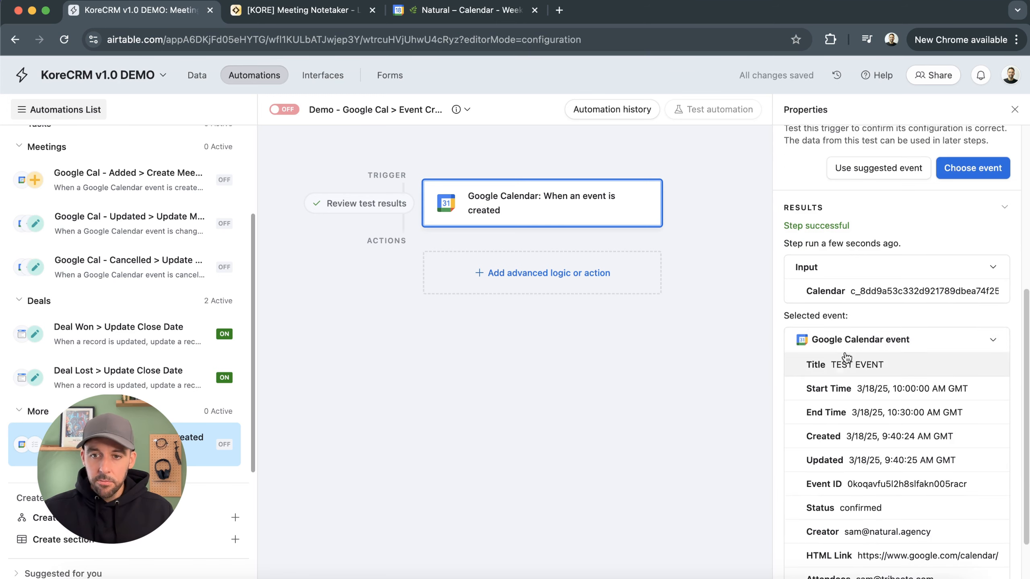
scroll(847, 359, "down", 2)
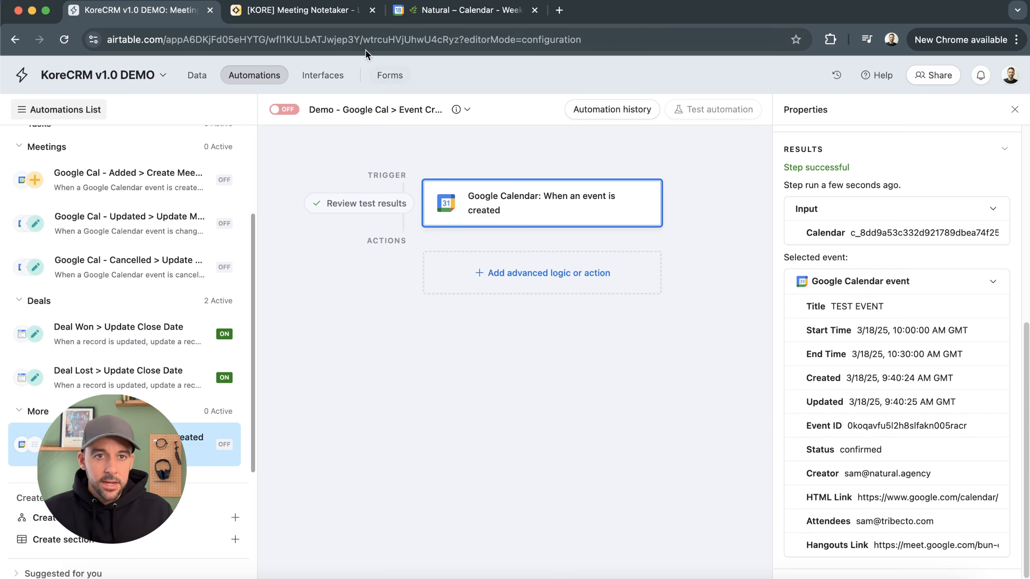
Add a Create record action below the Google Calendar trigger
left_click(327, 13)
left_click(134, 10)
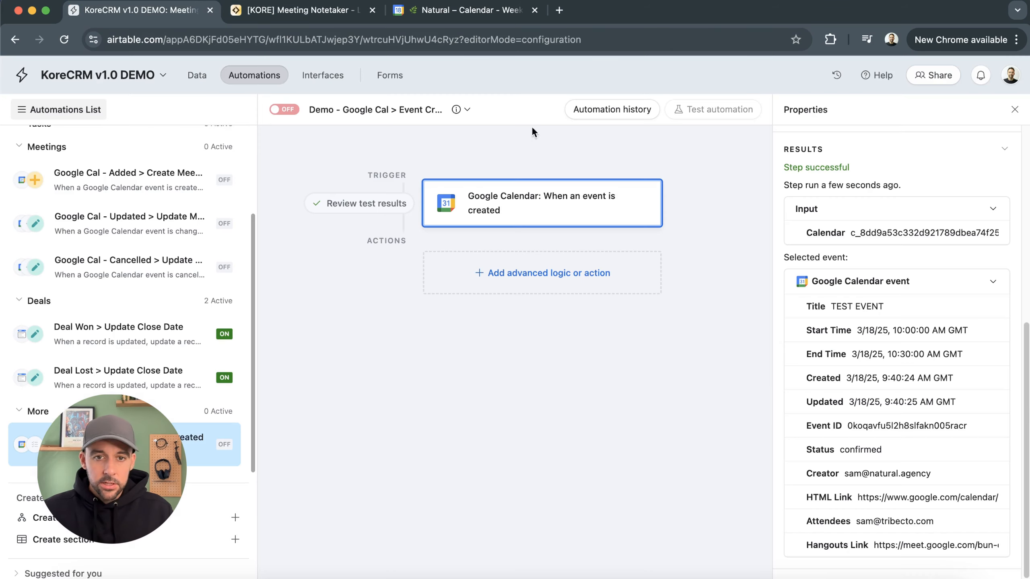
left_click(552, 274)
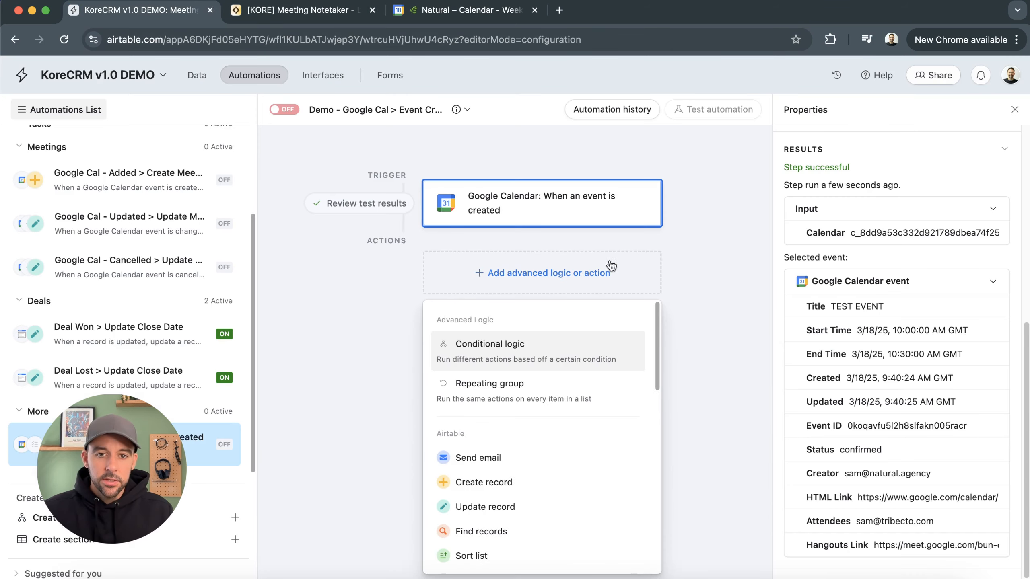
left_click(515, 482)
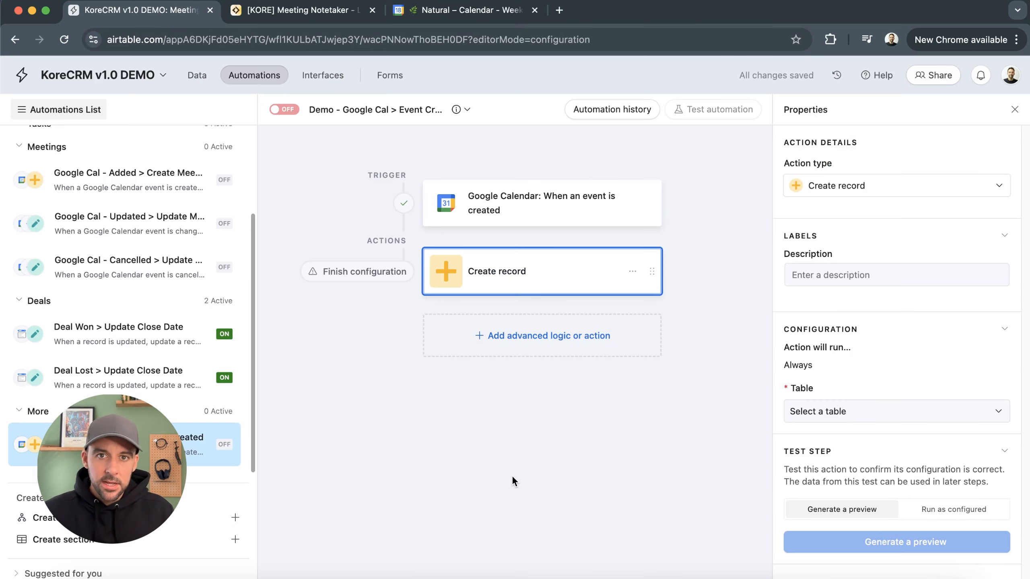
Describe the action as "Creat meeting" and set its table to Meetings
left_click(875, 282)
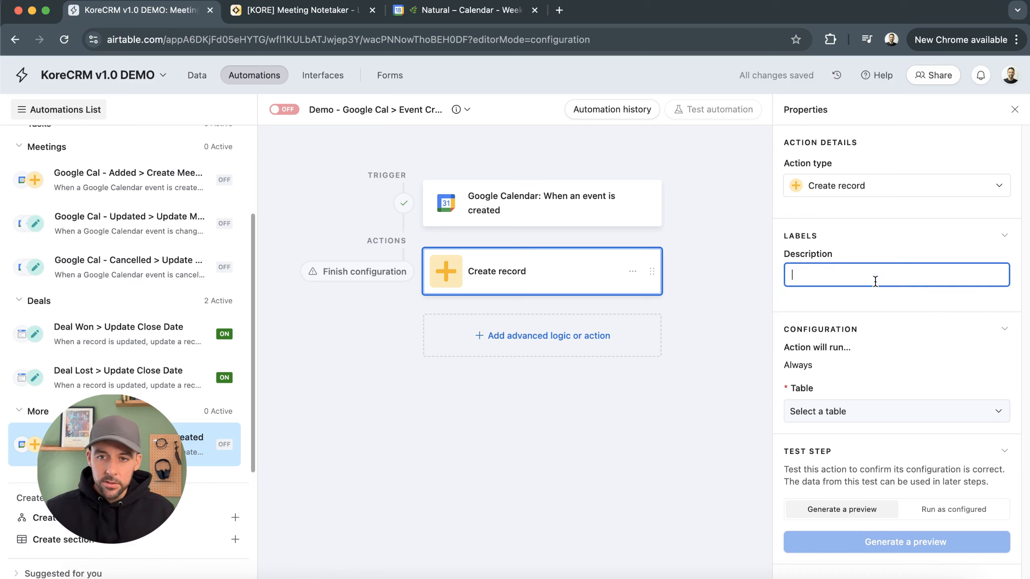
type("Creat meeting")
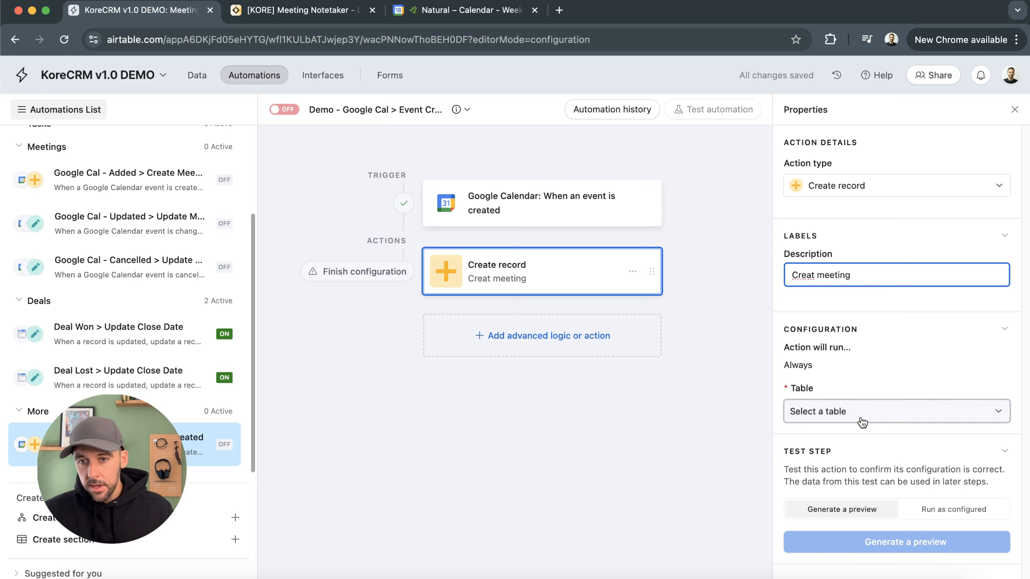
left_click(863, 420)
left_click(843, 377)
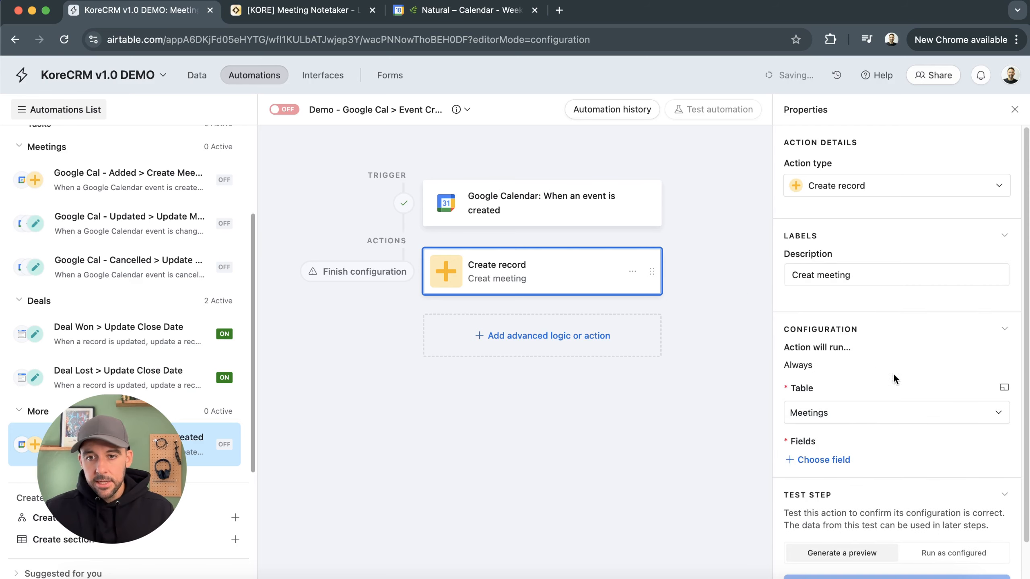
Add the Title field to the record and fill it with the calendar event's Title
scroll(856, 418, "down", 1)
left_click(842, 422)
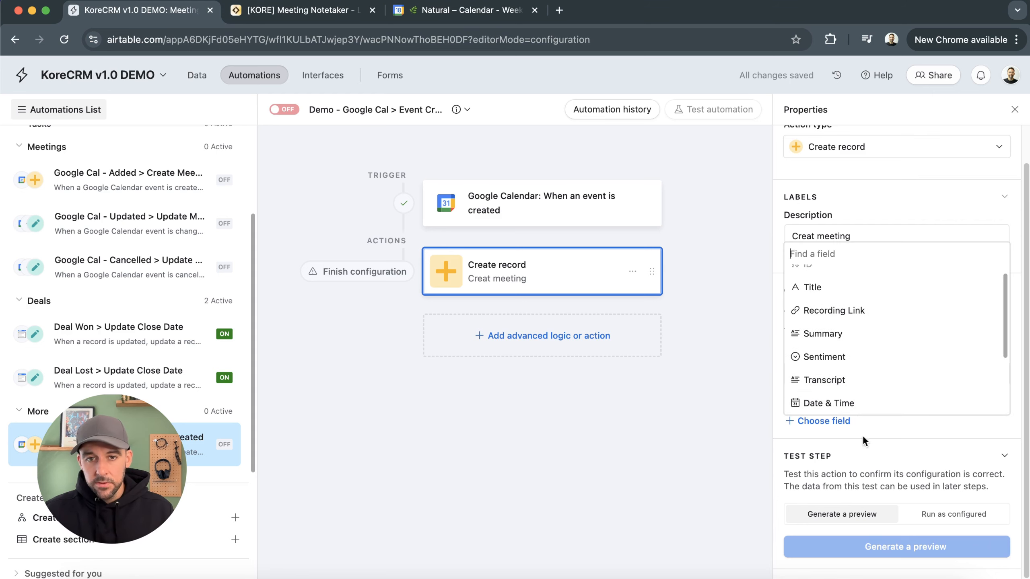
left_click(854, 301)
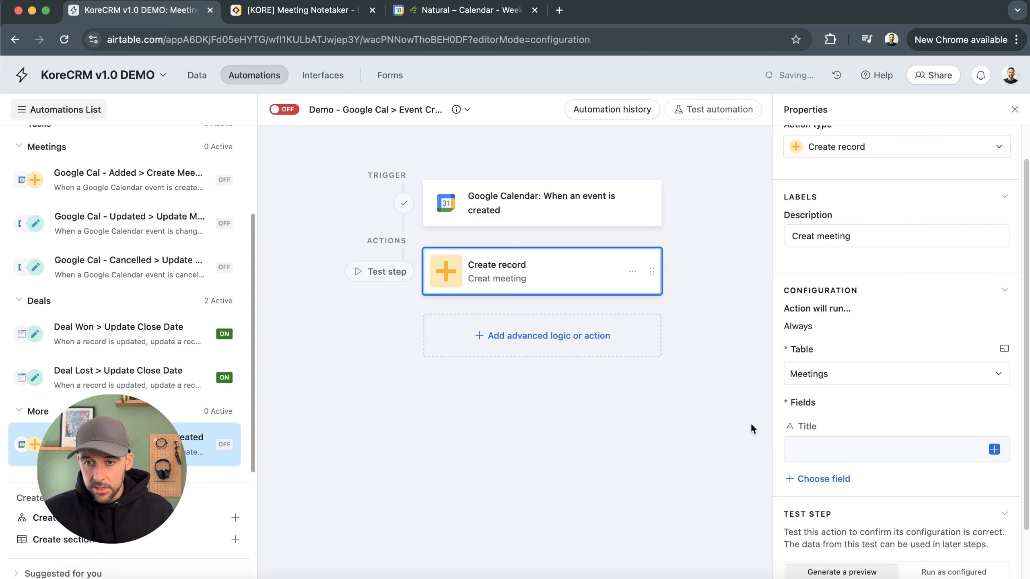
left_click(994, 449)
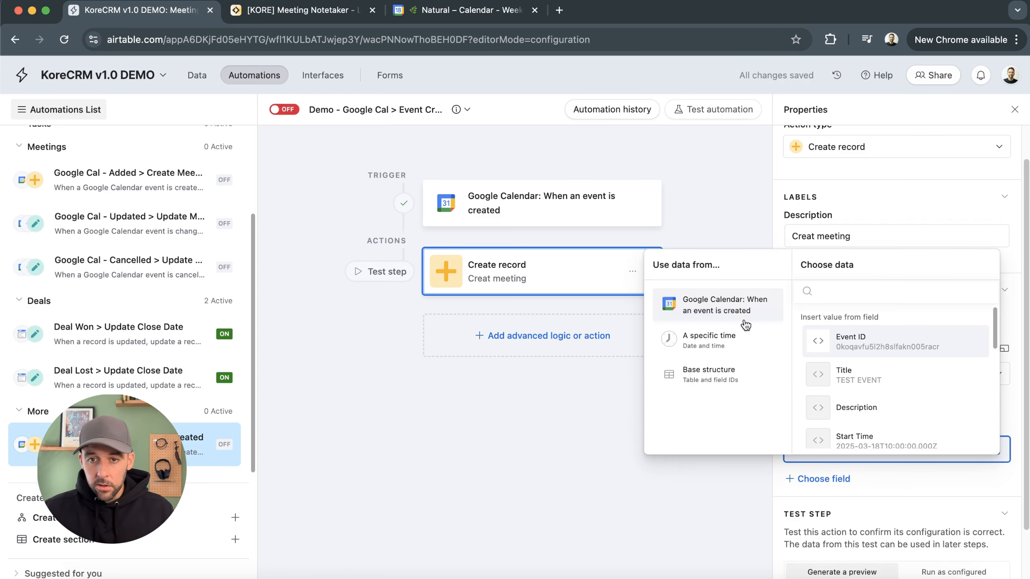
left_click(995, 449)
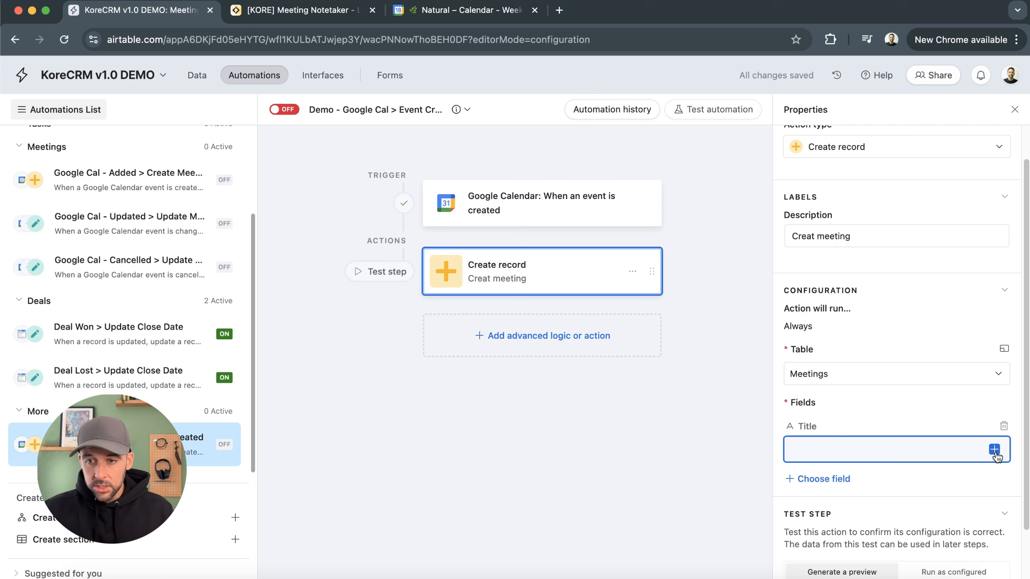
left_click(994, 449)
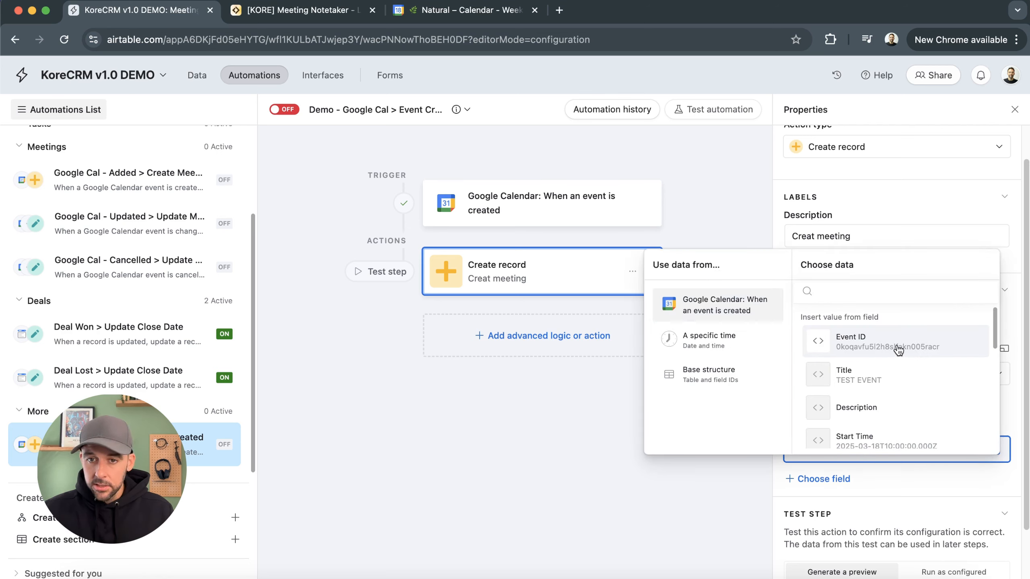
left_click(884, 378)
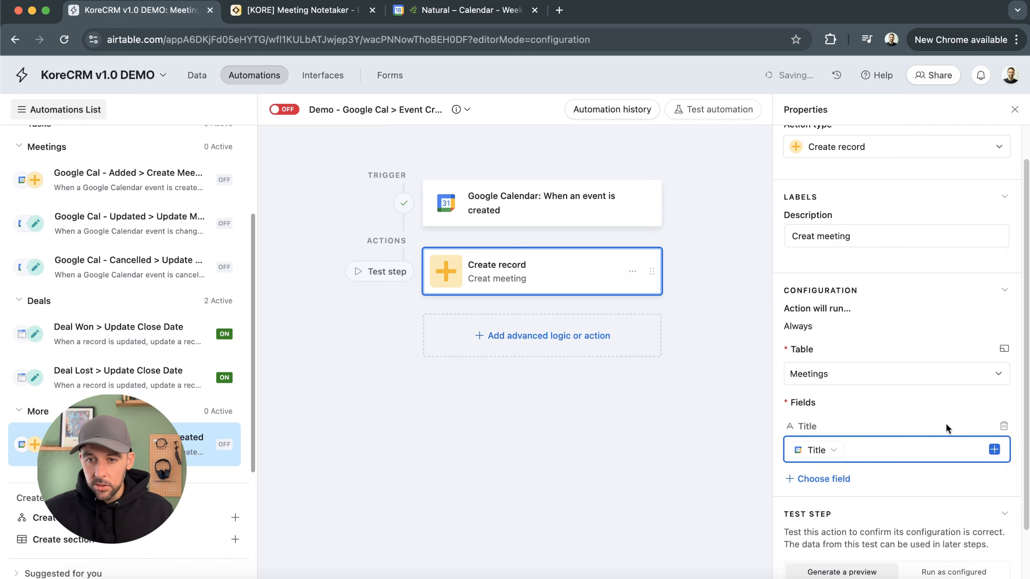
Add the Date & Time field, switch it to Dynamic, and fill it with the event's Start Time
left_click(839, 479)
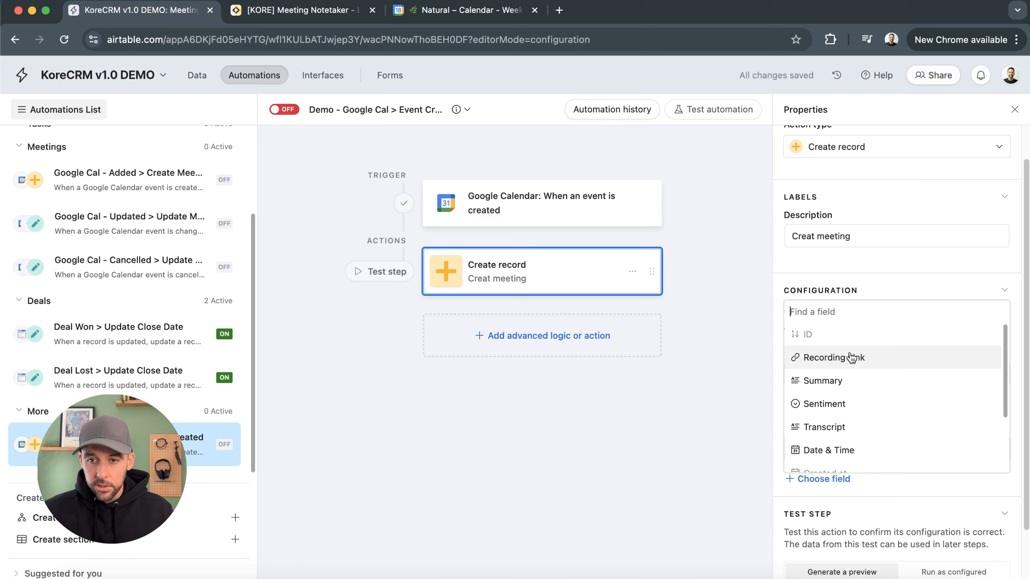
left_click(851, 448)
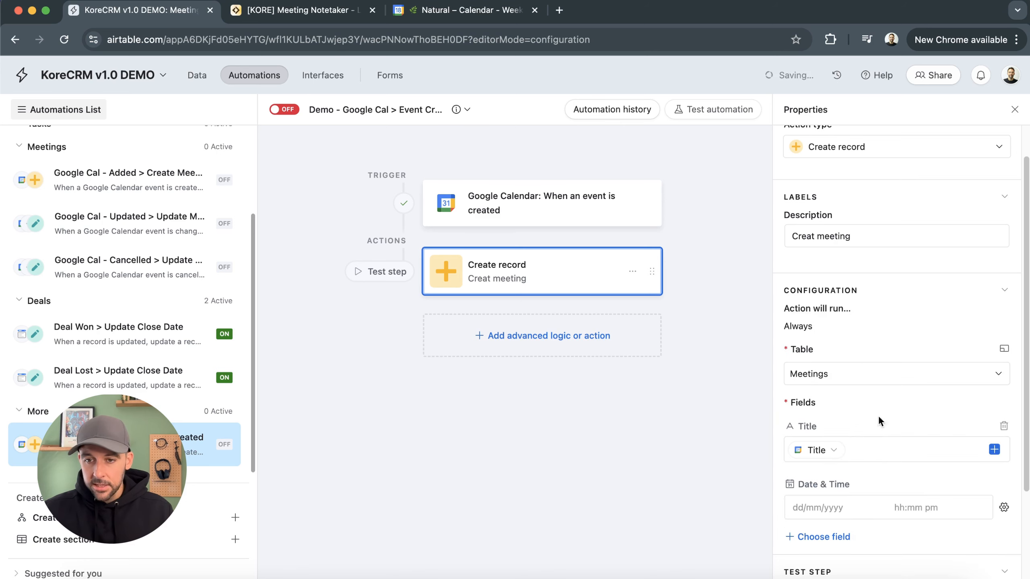
left_click(1004, 509)
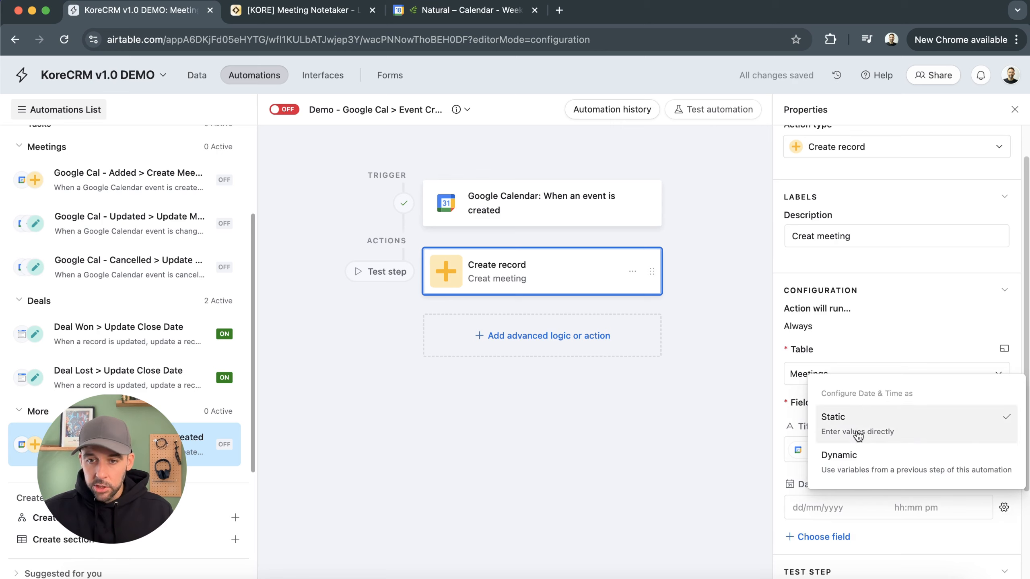
left_click(913, 468)
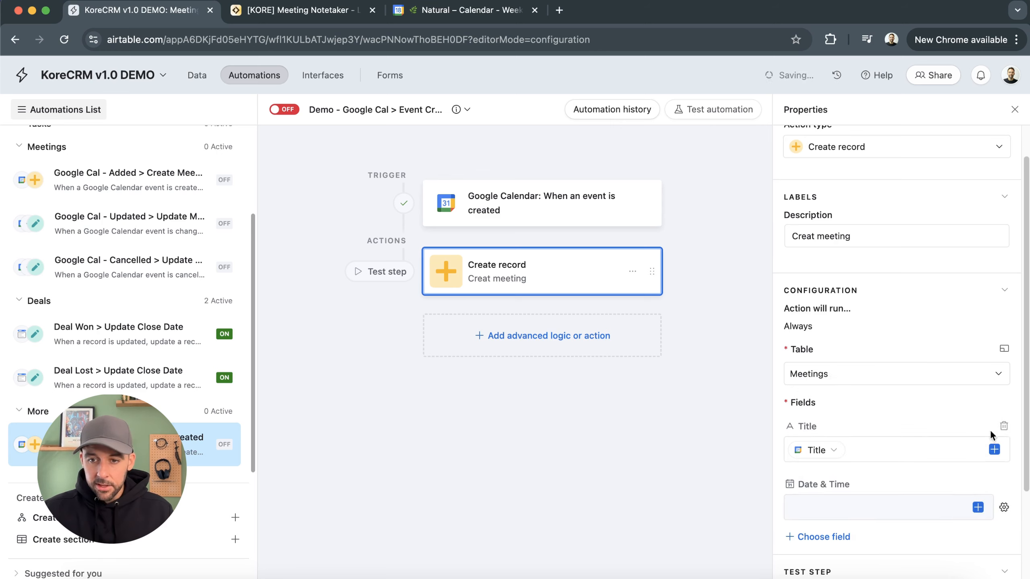
left_click(978, 508)
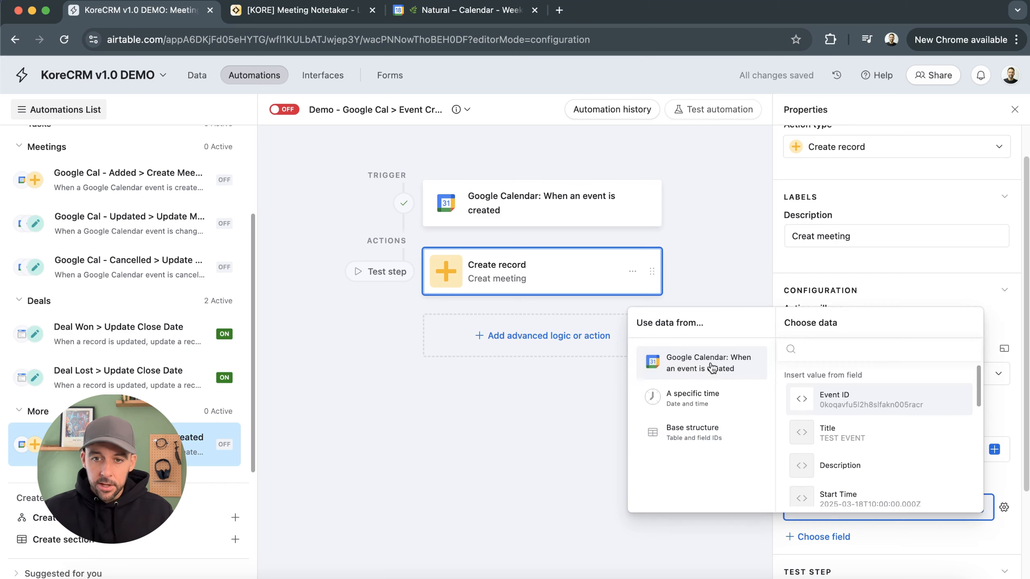
scroll(870, 437, "down", 2)
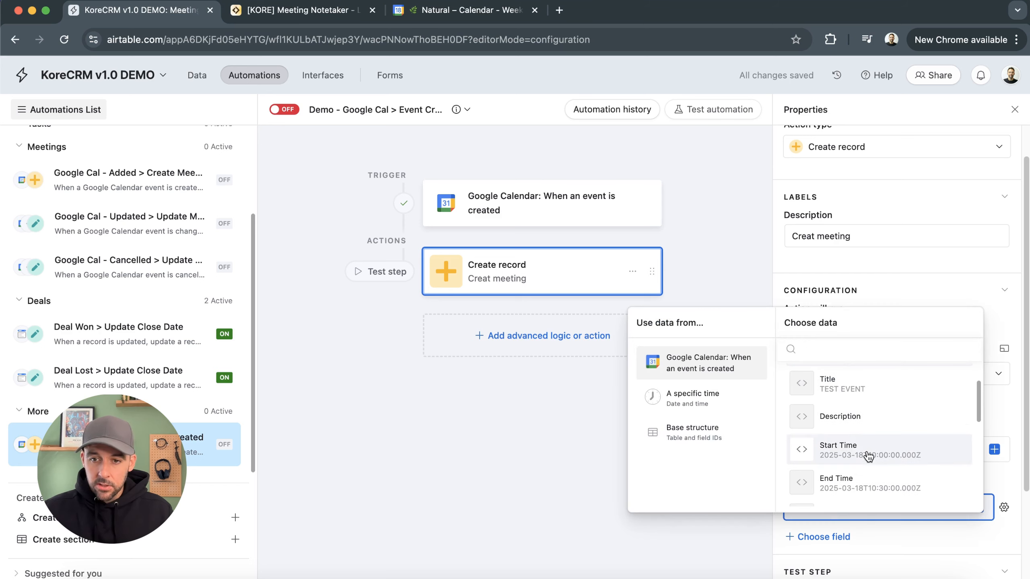
left_click(869, 453)
scroll(869, 482, "down", 3)
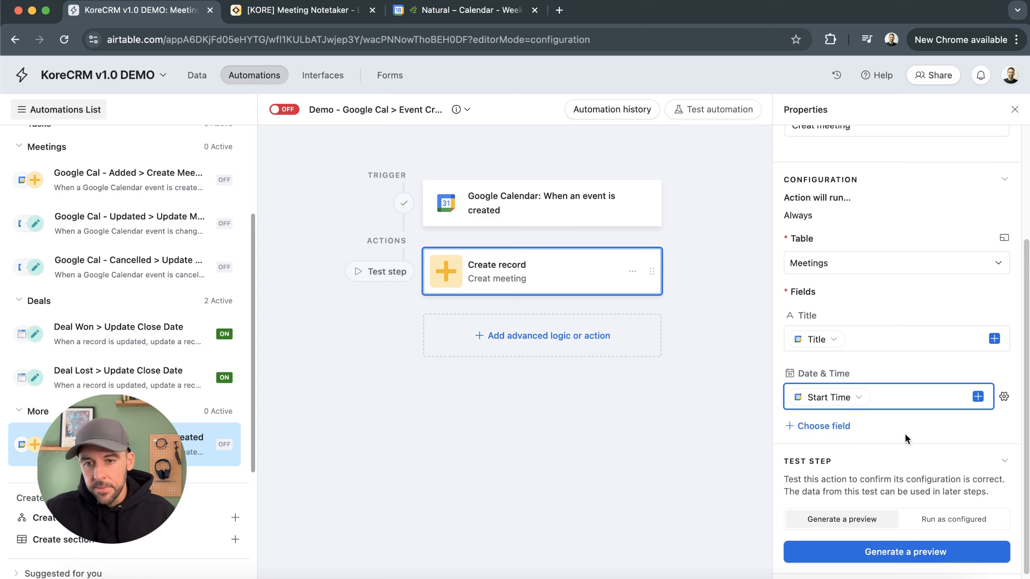
Add the Contacts field and fill it with the event's Attendees
left_click(824, 427)
scroll(831, 381, "down", 3)
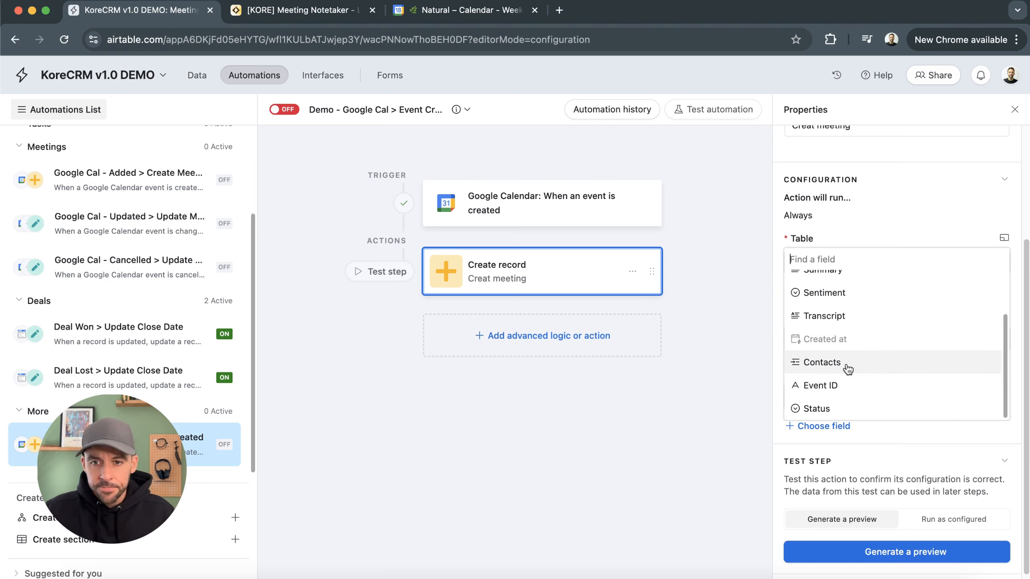
left_click(848, 369)
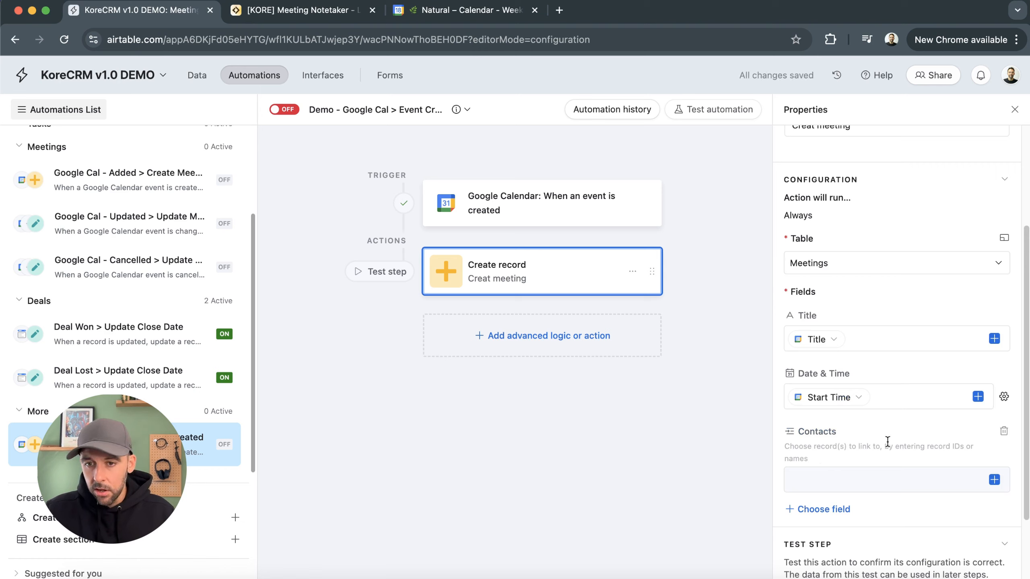
left_click(994, 480)
scroll(868, 385, "down", 3)
scroll(871, 366, "down", 5)
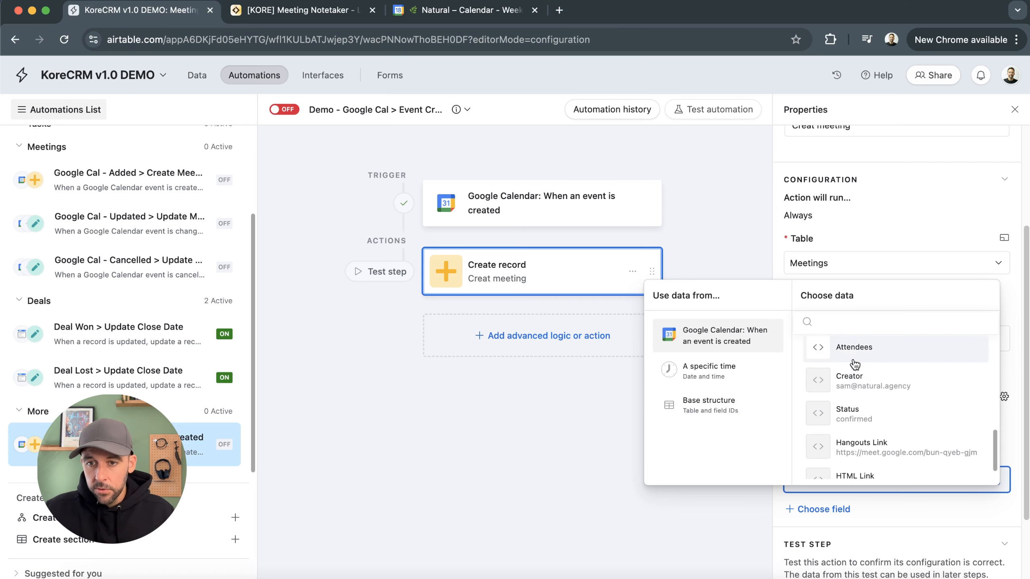
left_click(903, 356)
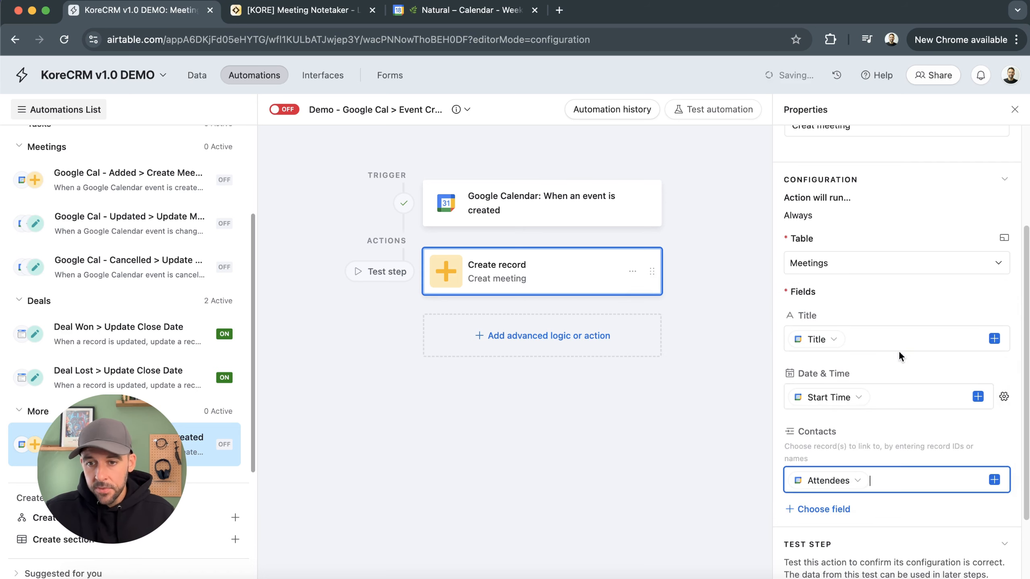
Add the Event ID field to the record's fields
mouse_move(868, 487)
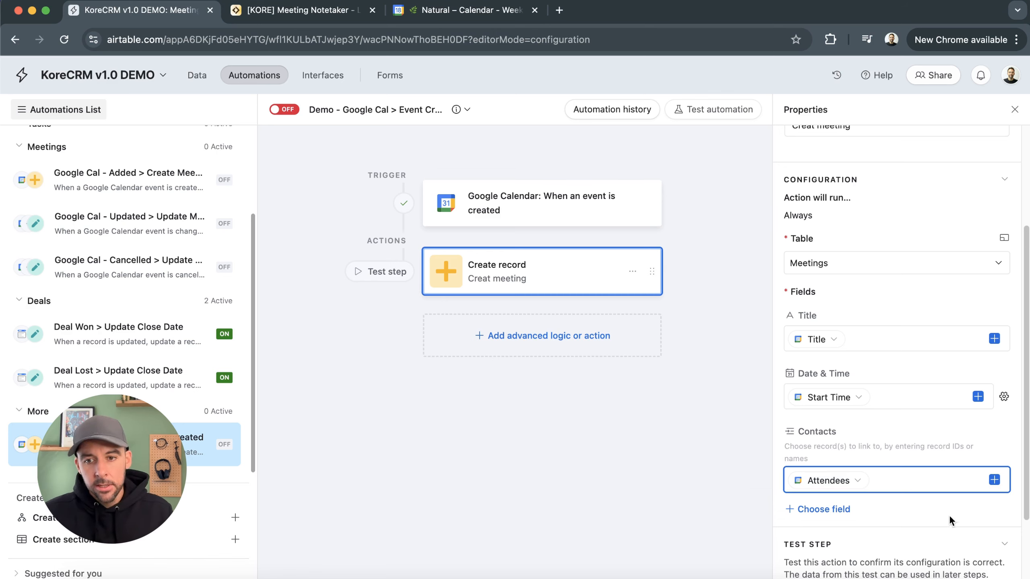
left_click(824, 509)
scroll(832, 471, "down", 2)
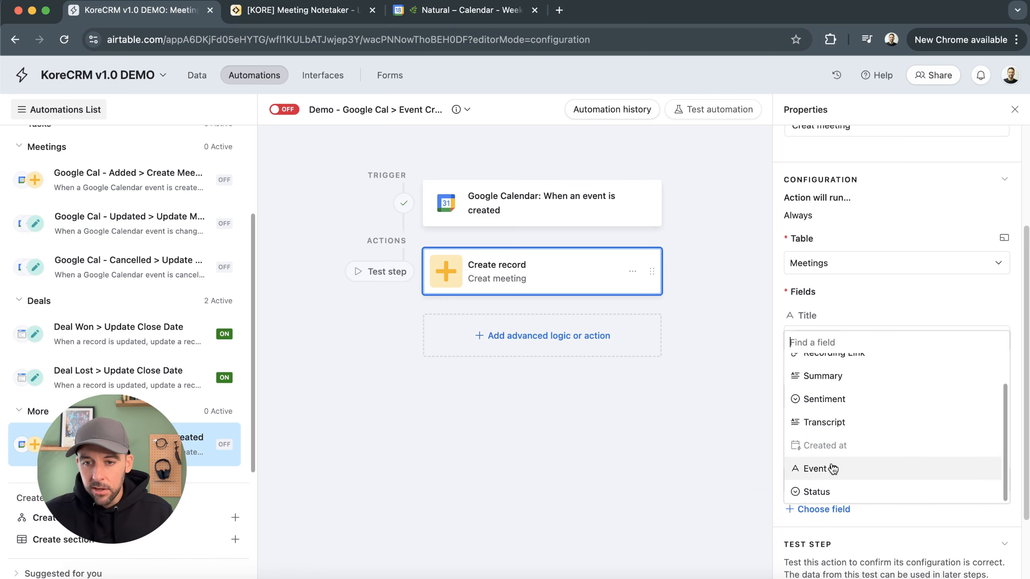
left_click(834, 470)
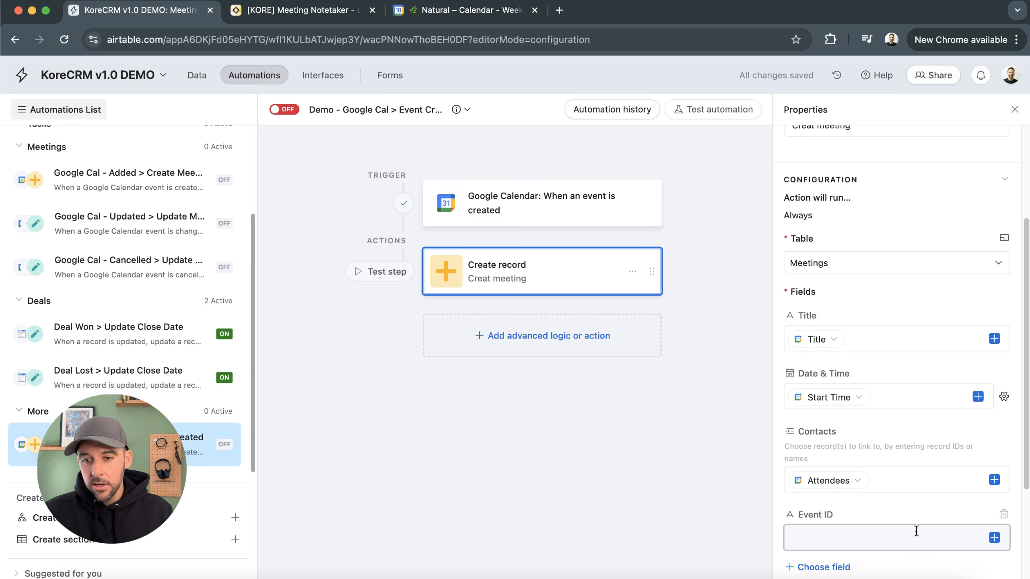
Fill the Event ID field with the calendar event's Event ID
left_click(995, 538)
left_click(867, 444)
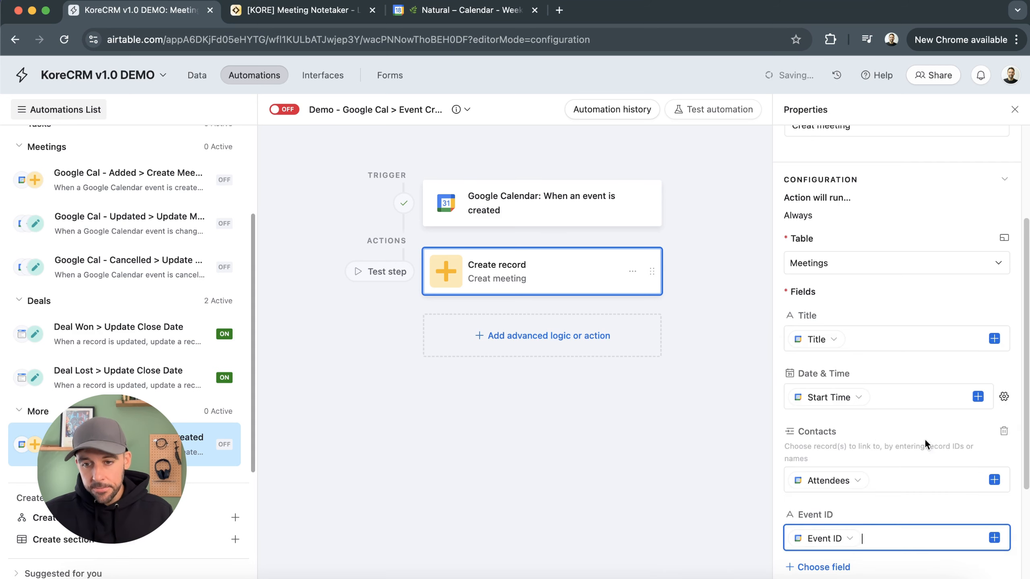
Add the Status field to the record and set it to Upcoming
scroll(924, 439, "down", 3)
left_click(822, 439)
scroll(839, 397, "down", 1)
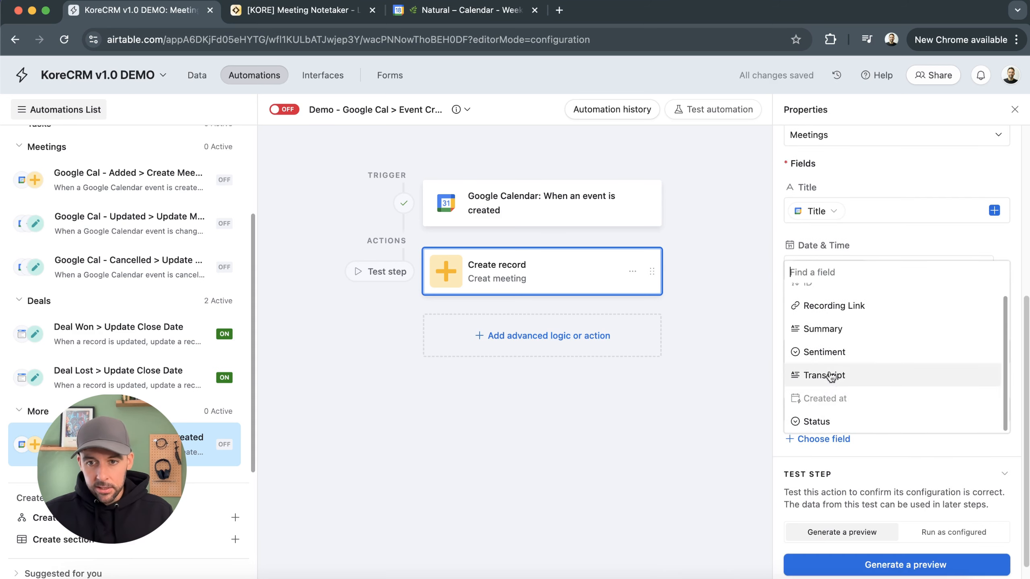
left_click(853, 420)
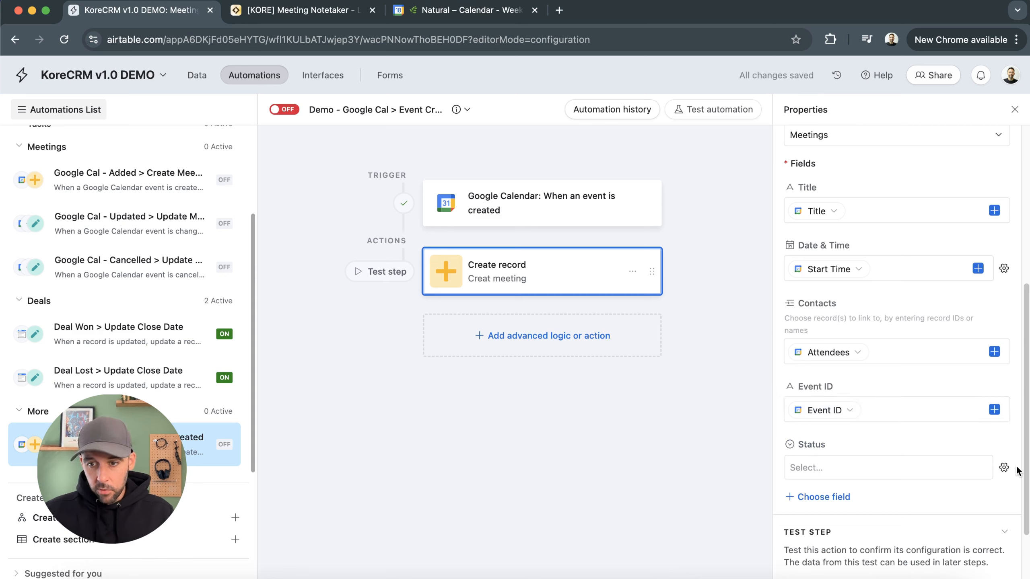
left_click(1004, 467)
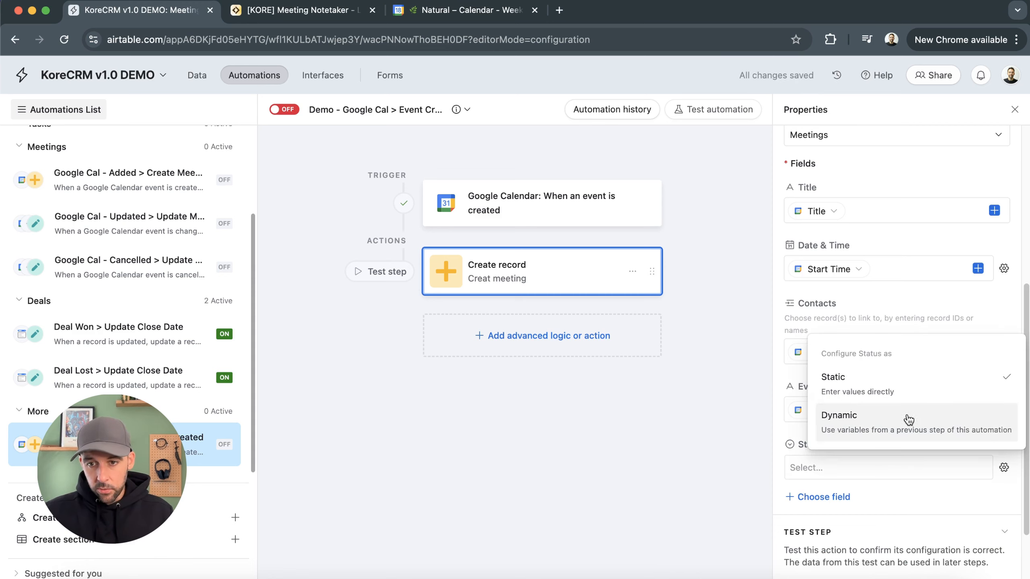
left_click(830, 456)
left_click(876, 470)
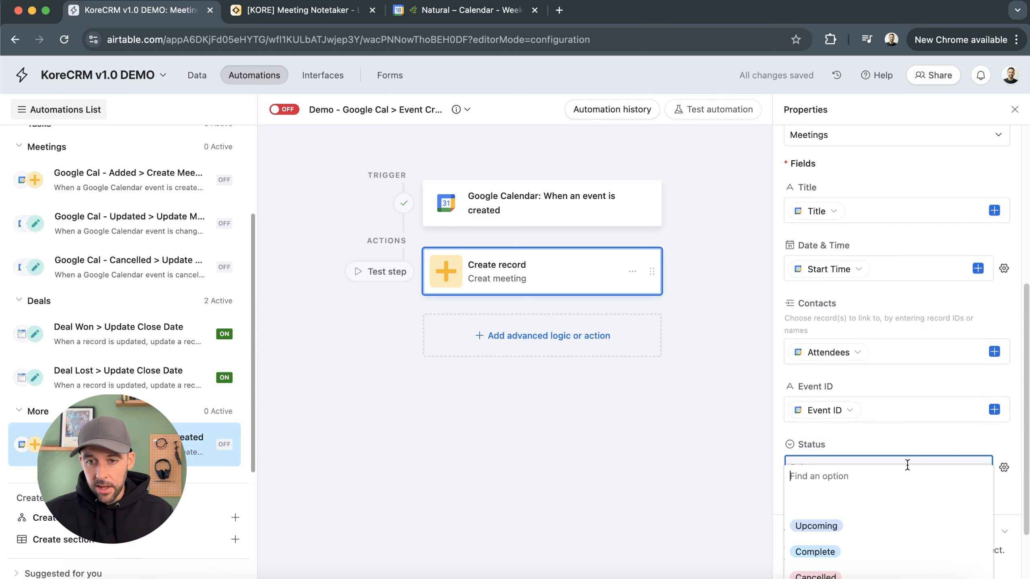
left_click(872, 534)
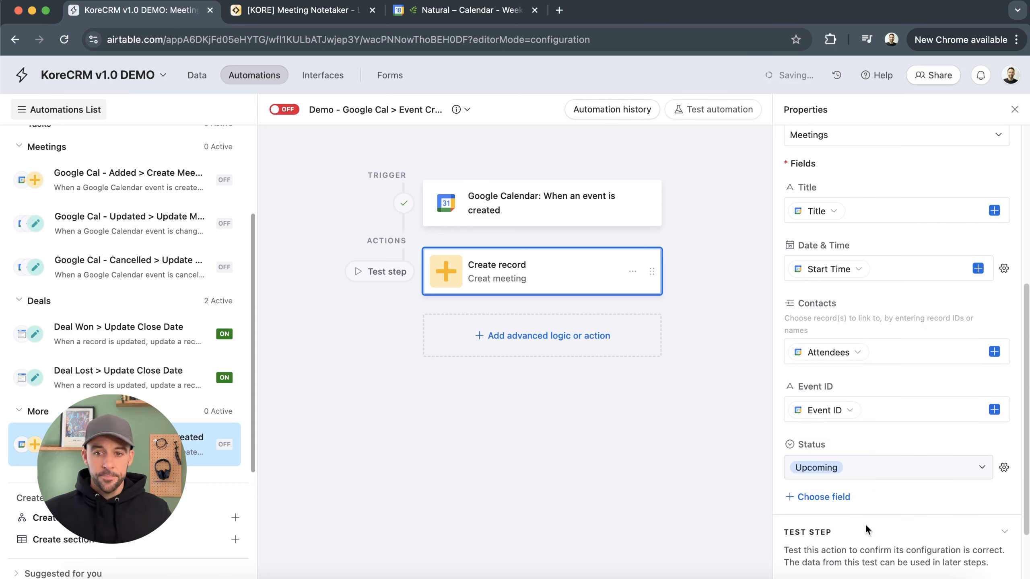
Generate a preview of the Create record action and review the mapped fields
scroll(868, 349, "up", 3)
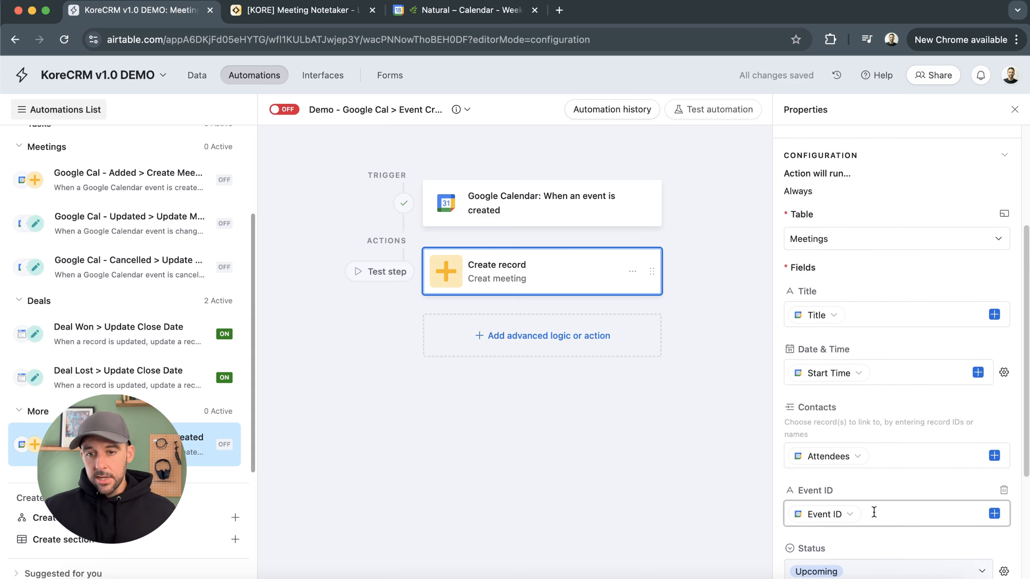
scroll(869, 544, "down", 3)
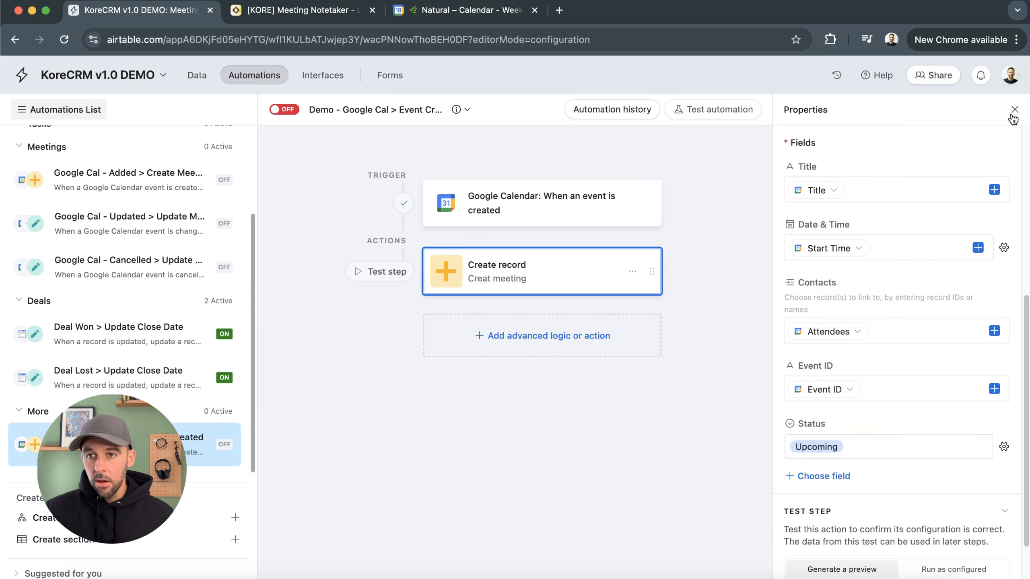
scroll(853, 535, "down", 2)
left_click(853, 544)
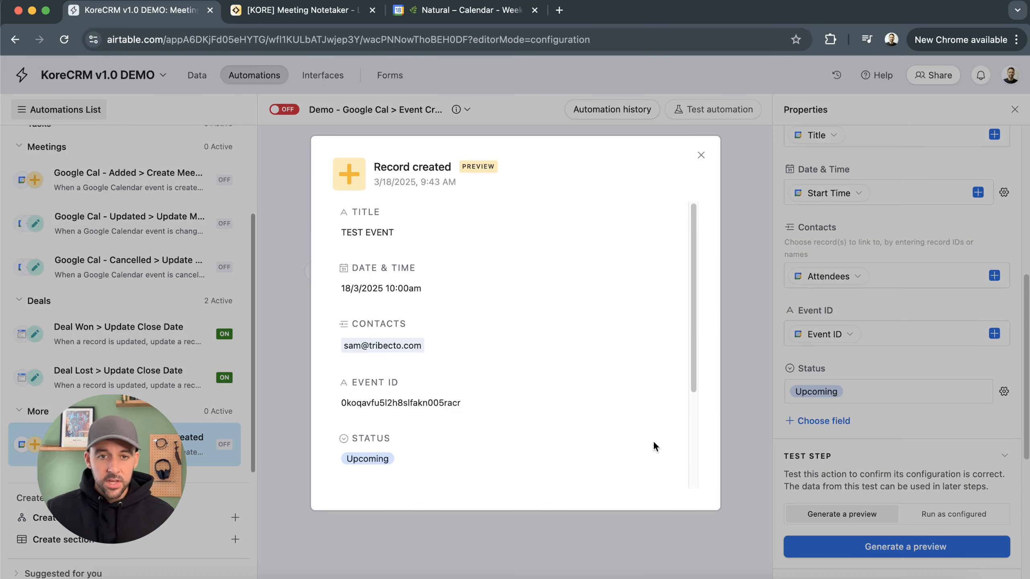
left_click(701, 156)
Close the properties panel and turn the automation on
left_click(1015, 110)
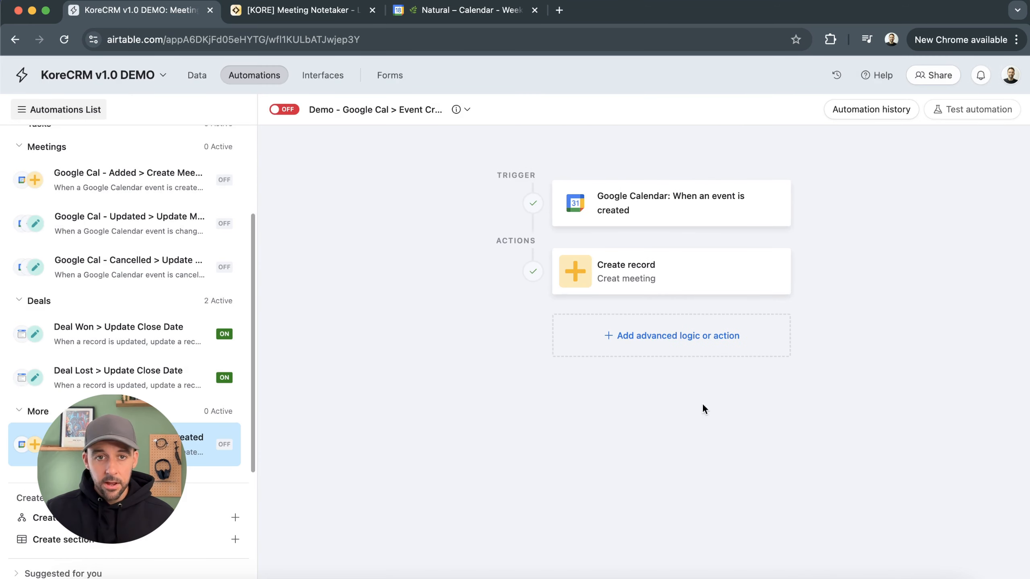
left_click(279, 112)
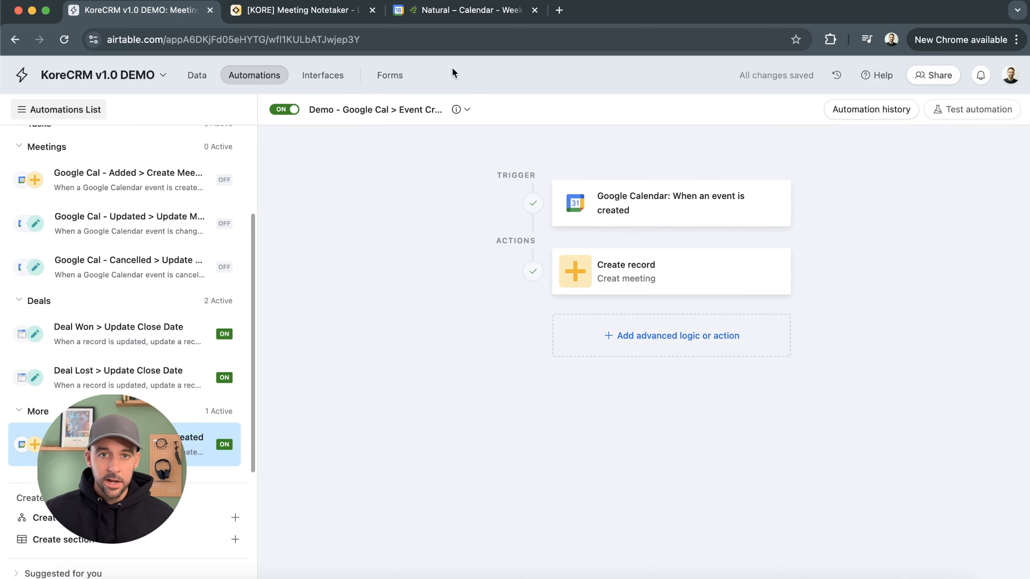
Switch to Google Calendar and delete the TEST EVENT, sending cancellation emails to guests
left_click(470, 10)
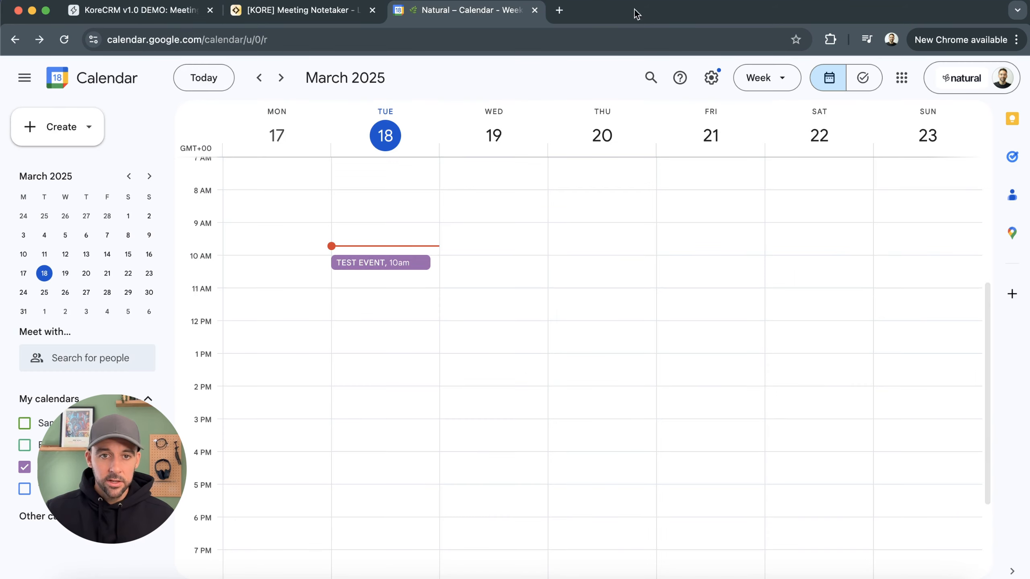
left_click(388, 264)
key("Delete")
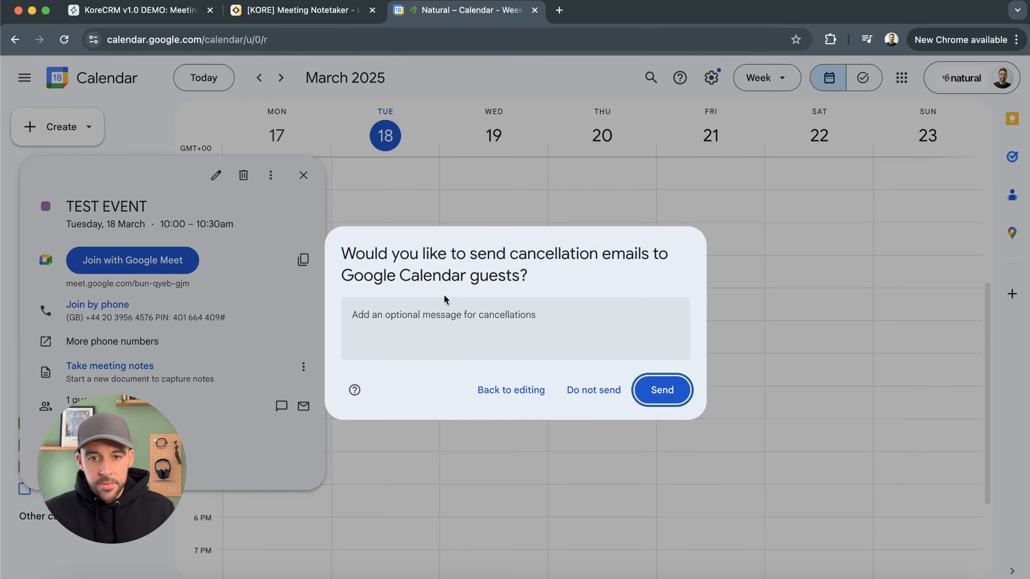
left_click(662, 390)
Create a 10am event on Tuesday 18 March titled Test event 2 and add a guest
left_click(415, 258)
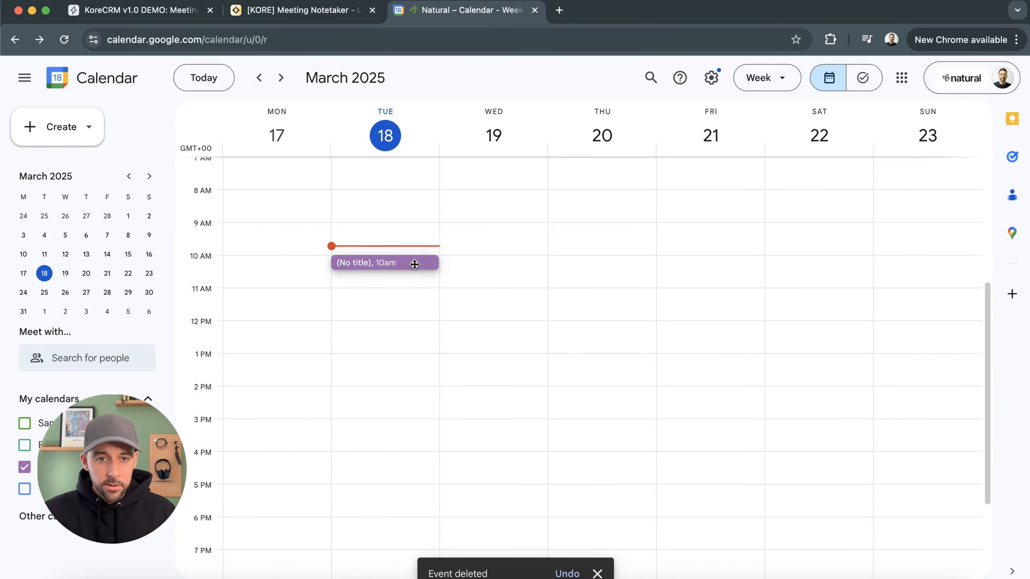
type("TEs")
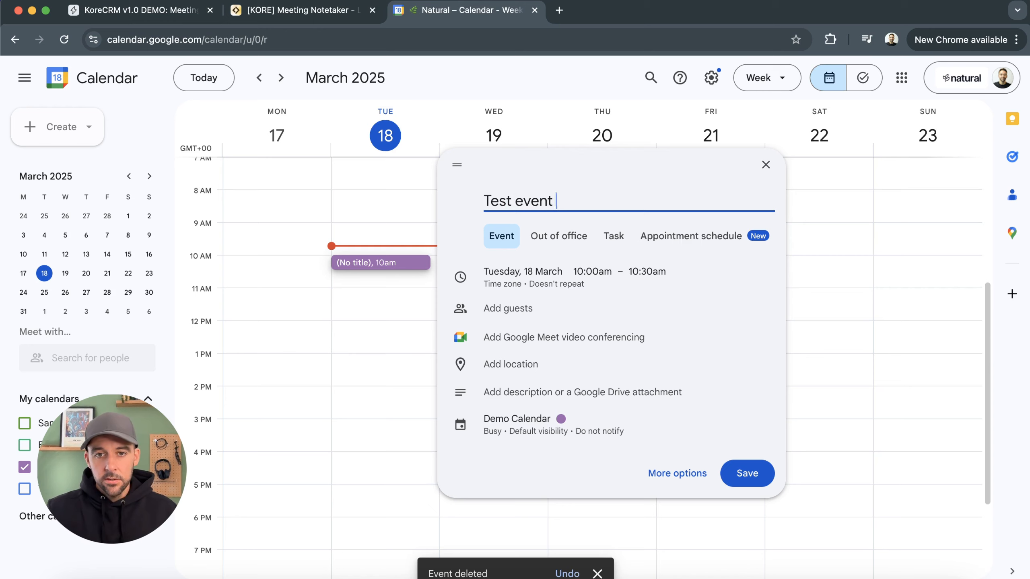
left_click(507, 308)
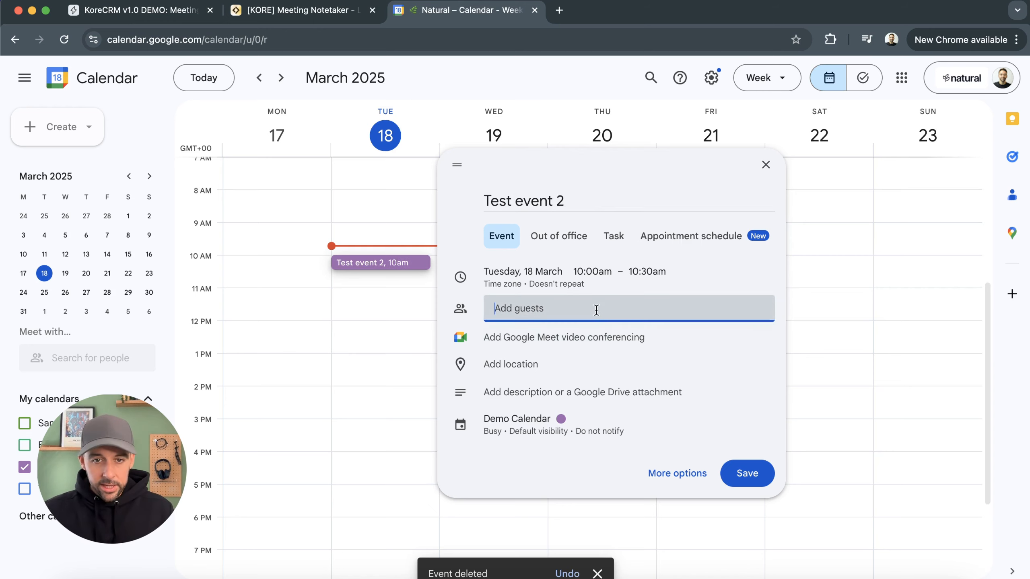
type("sam")
key("Return")
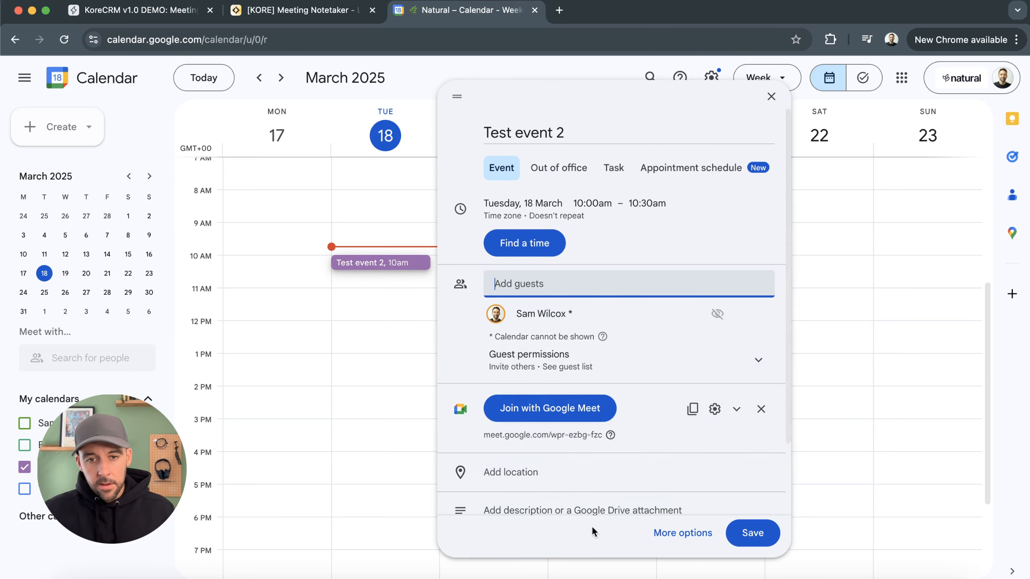
Save the new event and send the invitation emails to guests
scroll(593, 462, "down", 3)
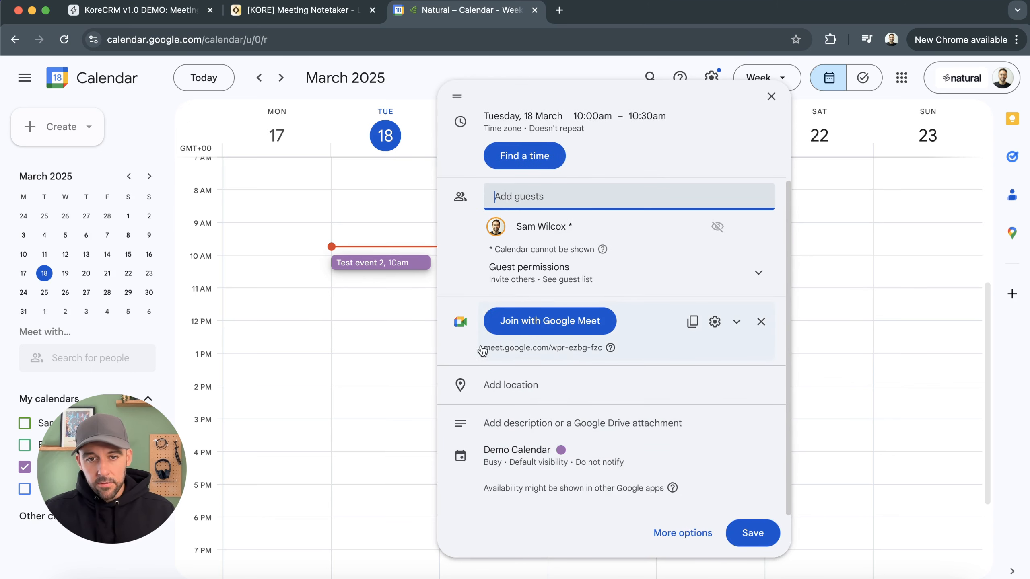
left_click(762, 540)
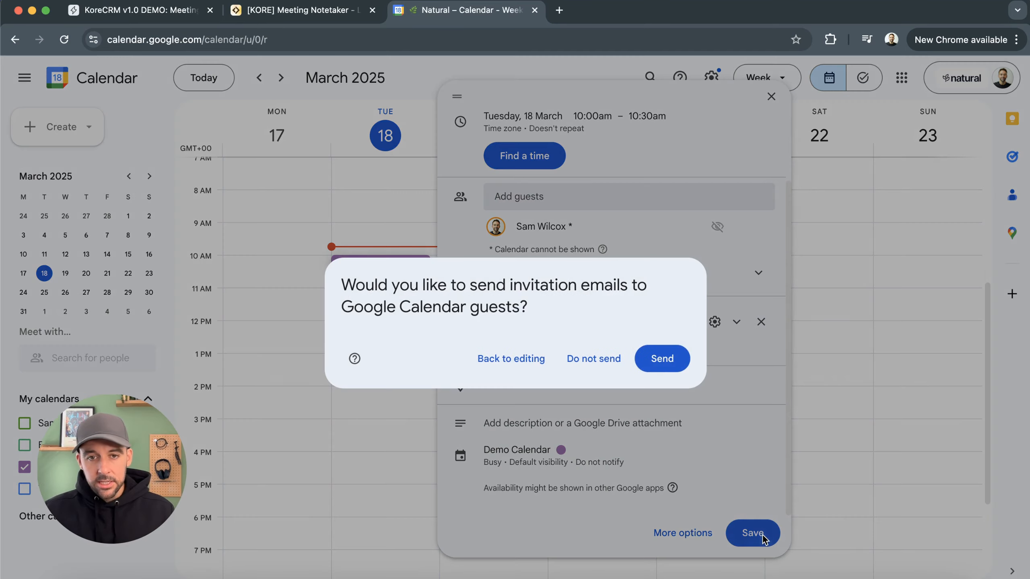
left_click(660, 359)
left_click(657, 361)
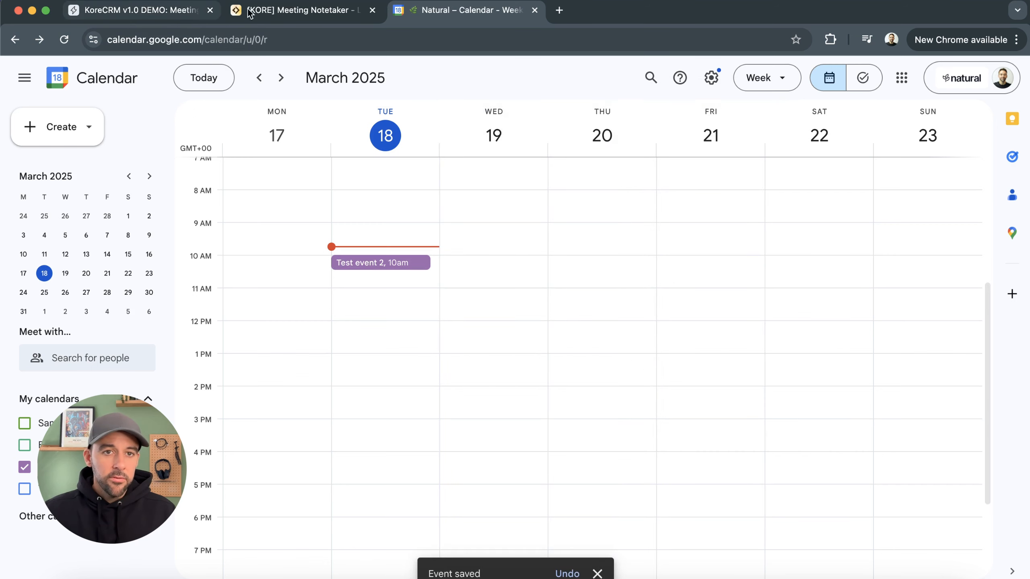
Return to Airtable and open the automation's run history, expanding the latest run
left_click(138, 10)
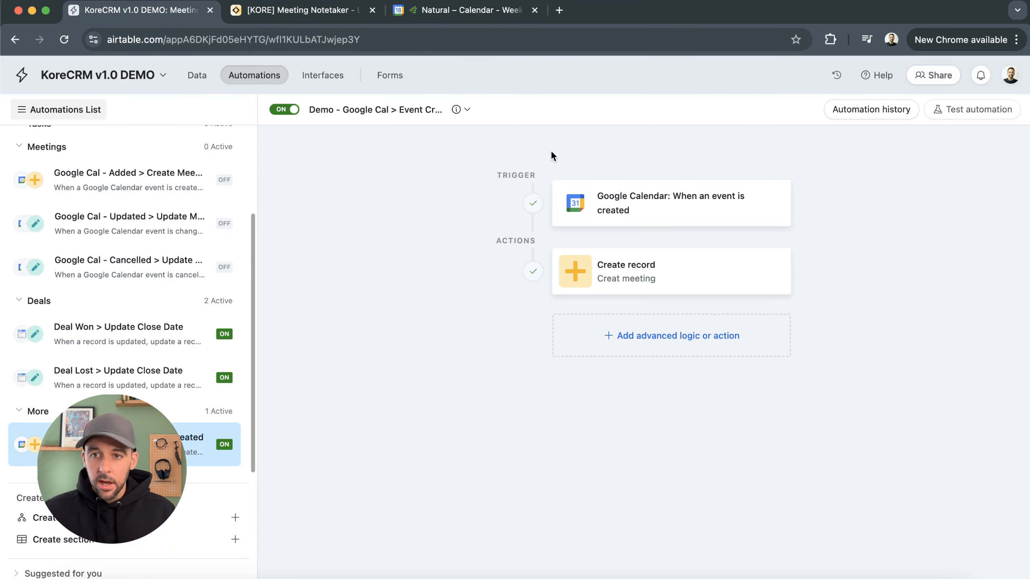
left_click(888, 111)
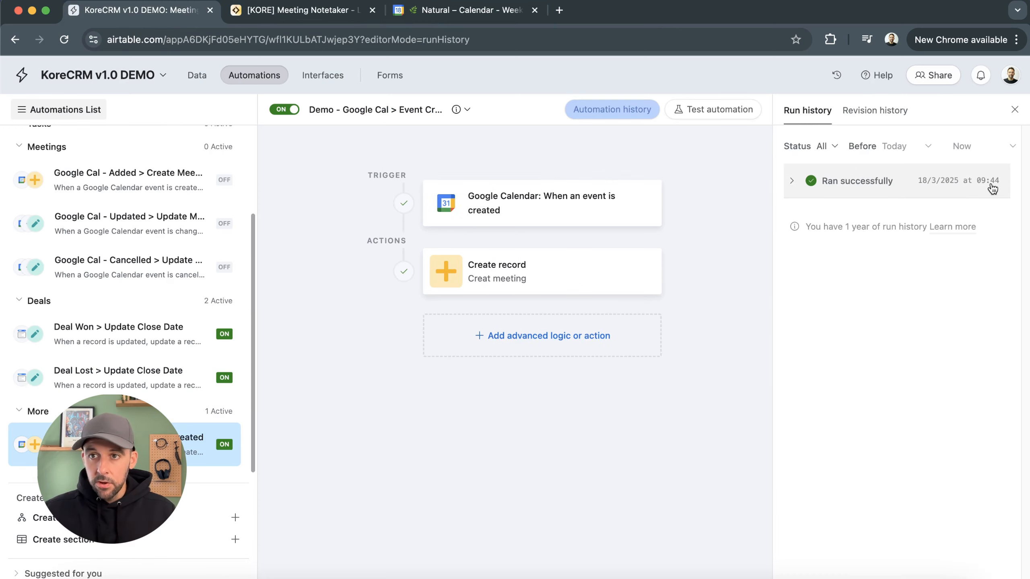
left_click(855, 182)
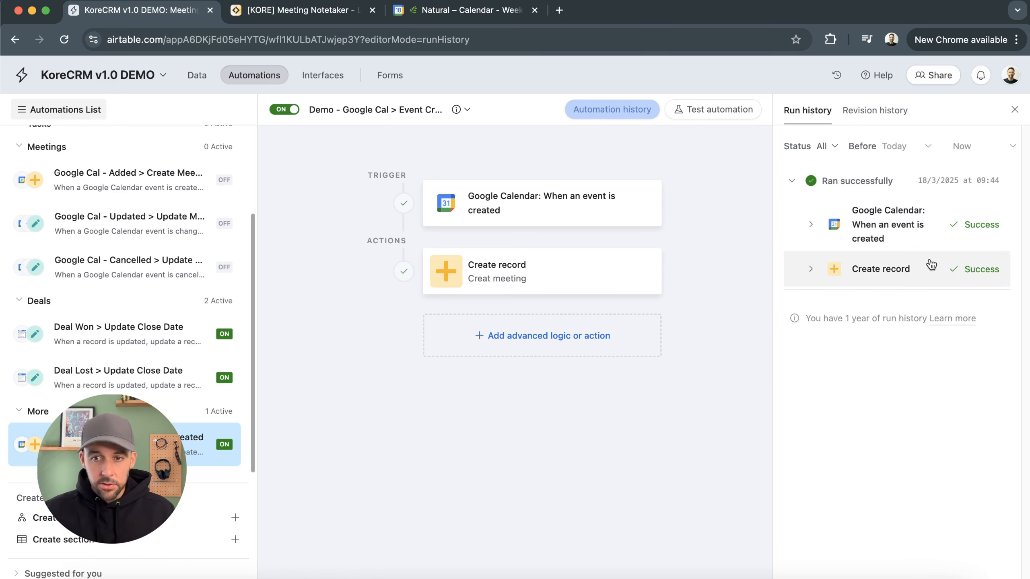
Examine the new record in the Meetings table and the linked contact in the Contacts table
left_click(196, 75)
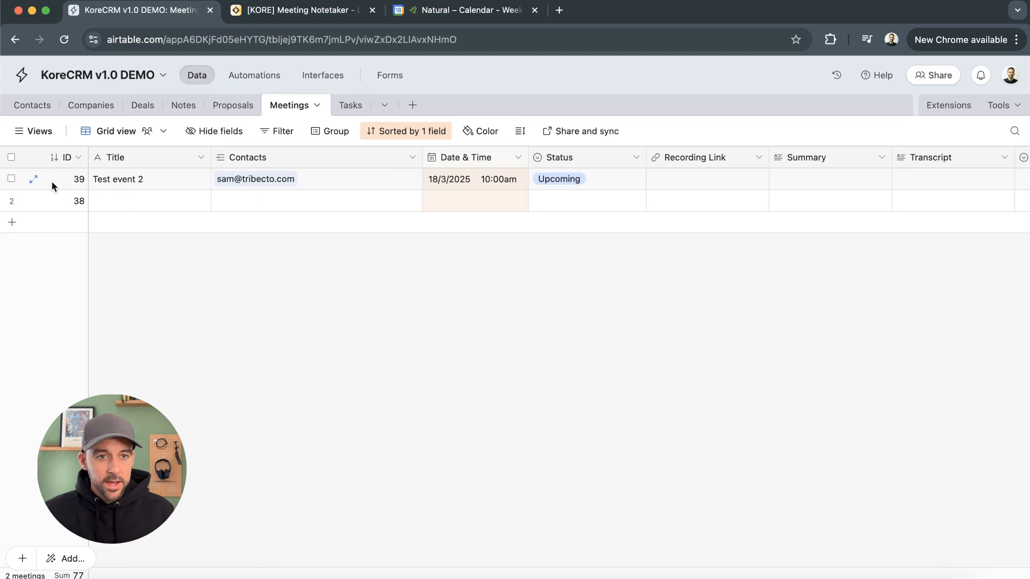
left_click(123, 181)
left_click(395, 182)
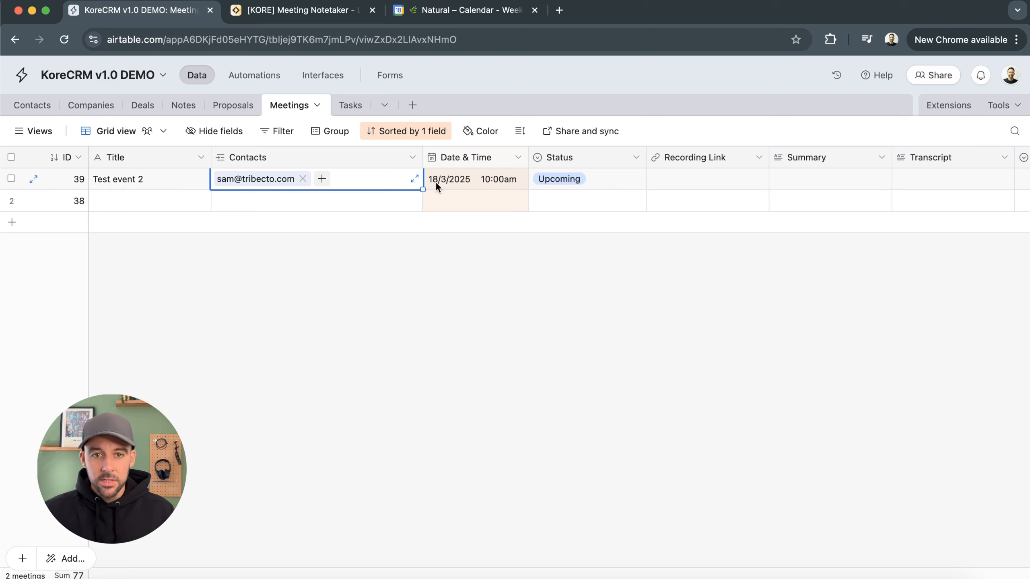
left_click(486, 177)
left_click(625, 182)
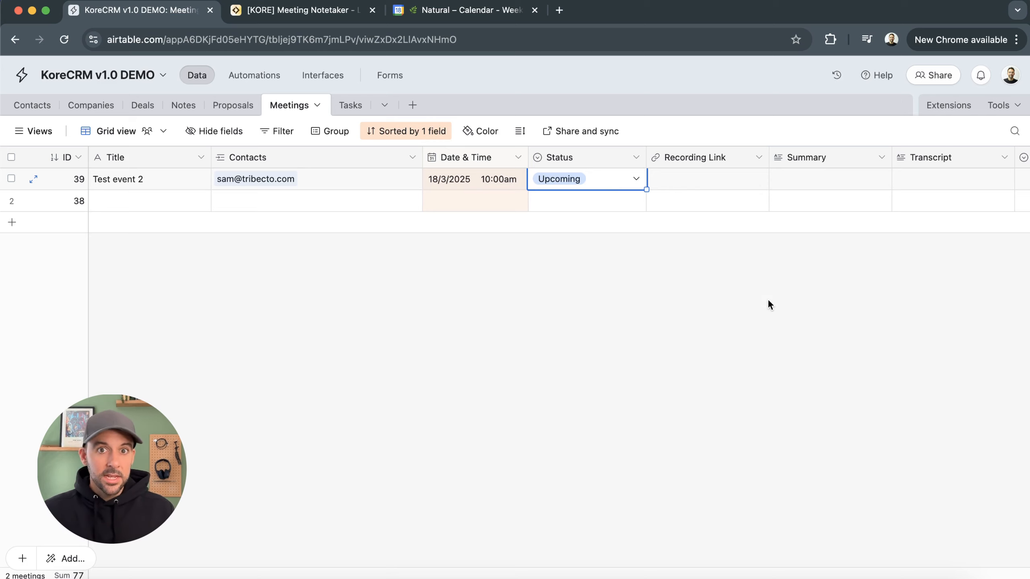
left_click(31, 107)
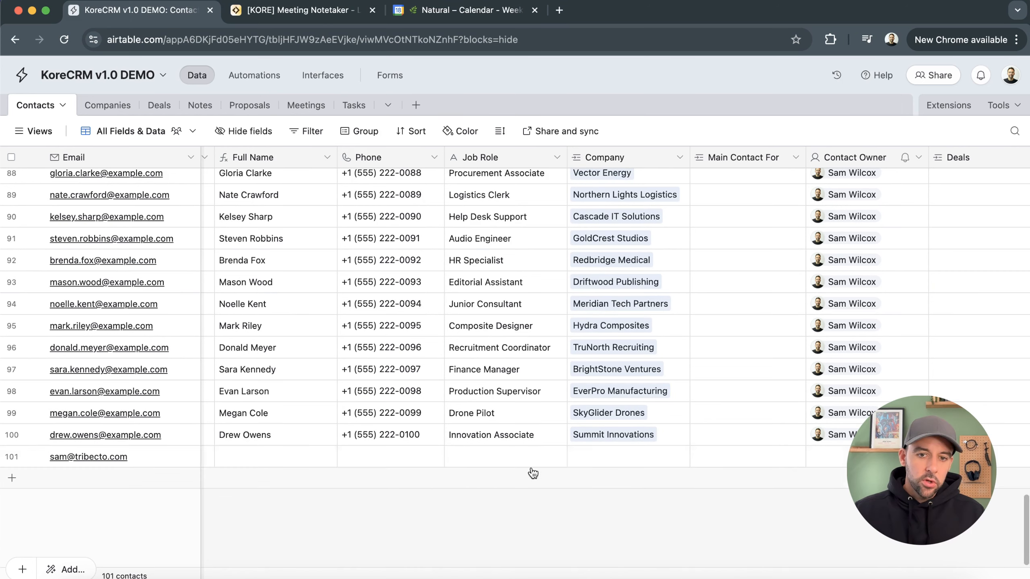
Create a new automation named DEMO - Google Cal > Update
left_click(254, 76)
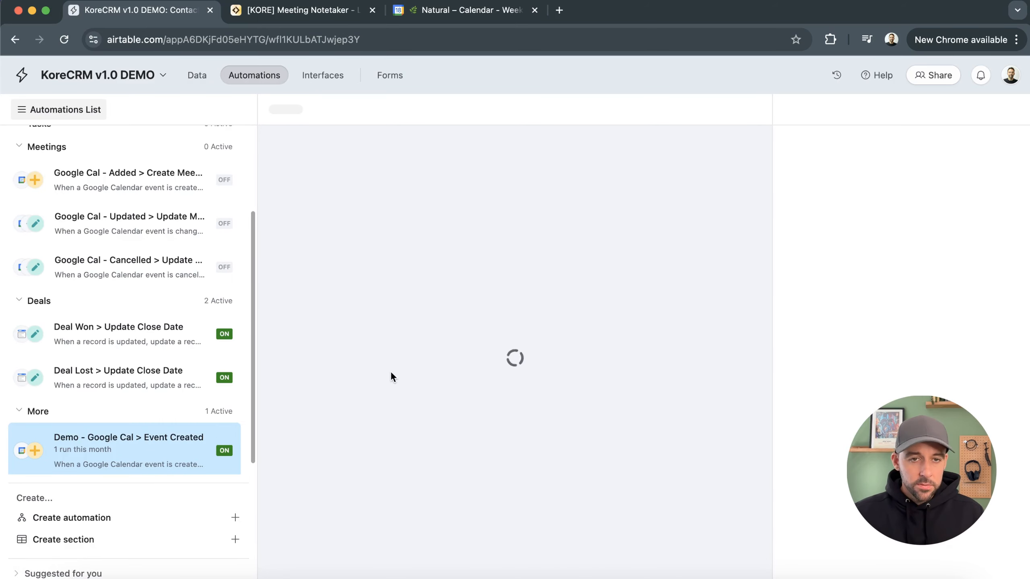
scroll(114, 361, "down", 1)
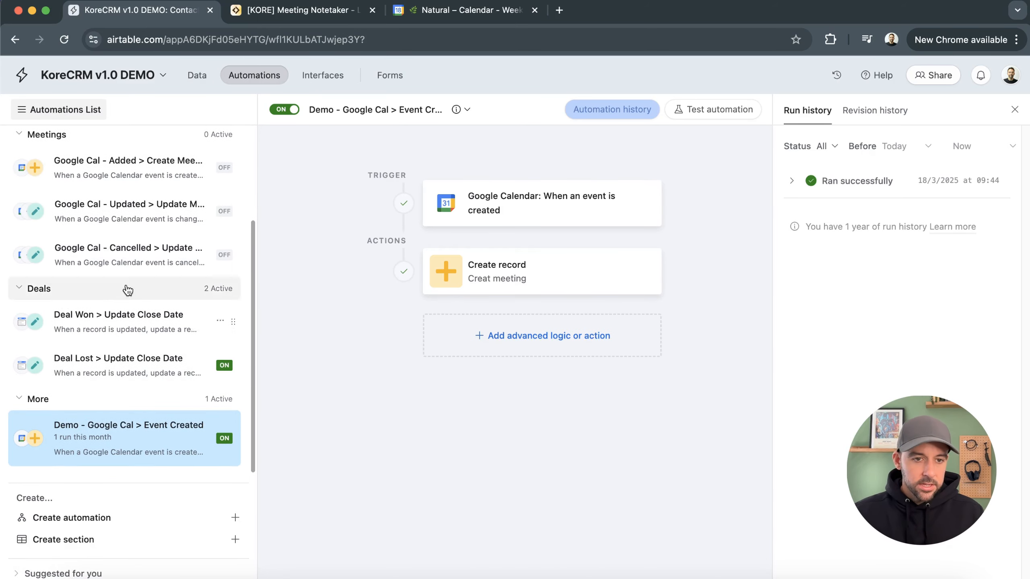
left_click(70, 521)
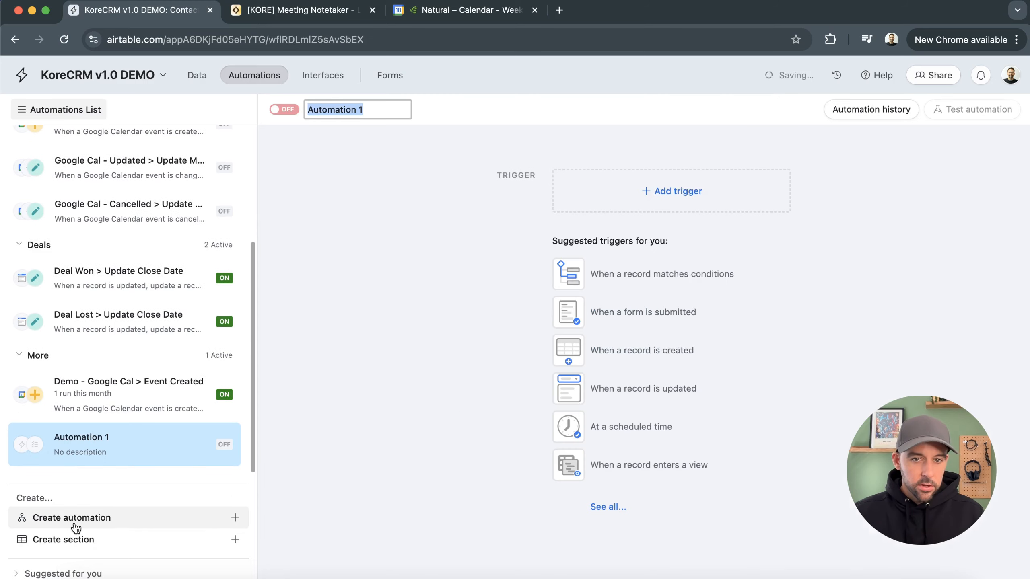
type("DE")
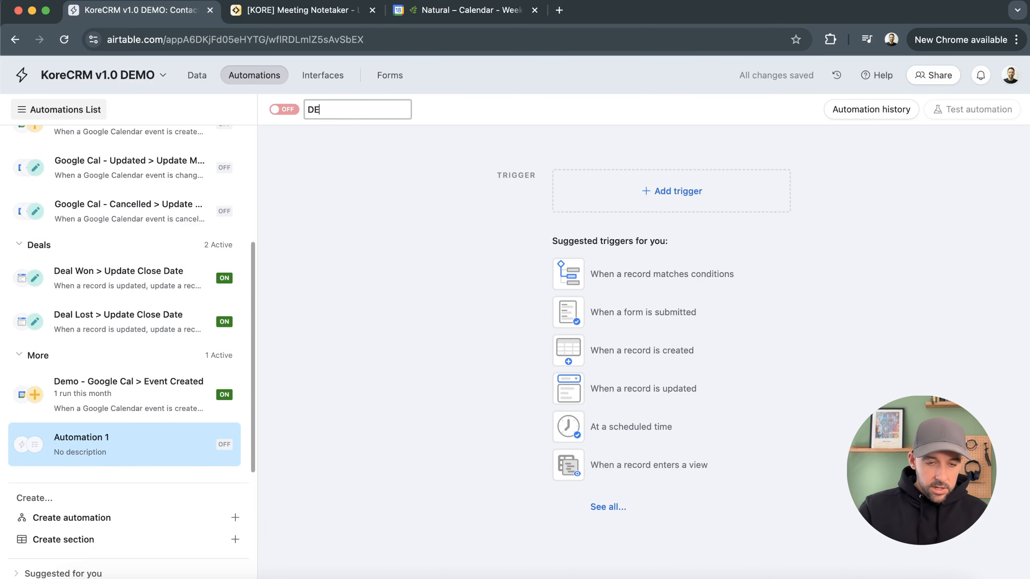
type("MO - ")
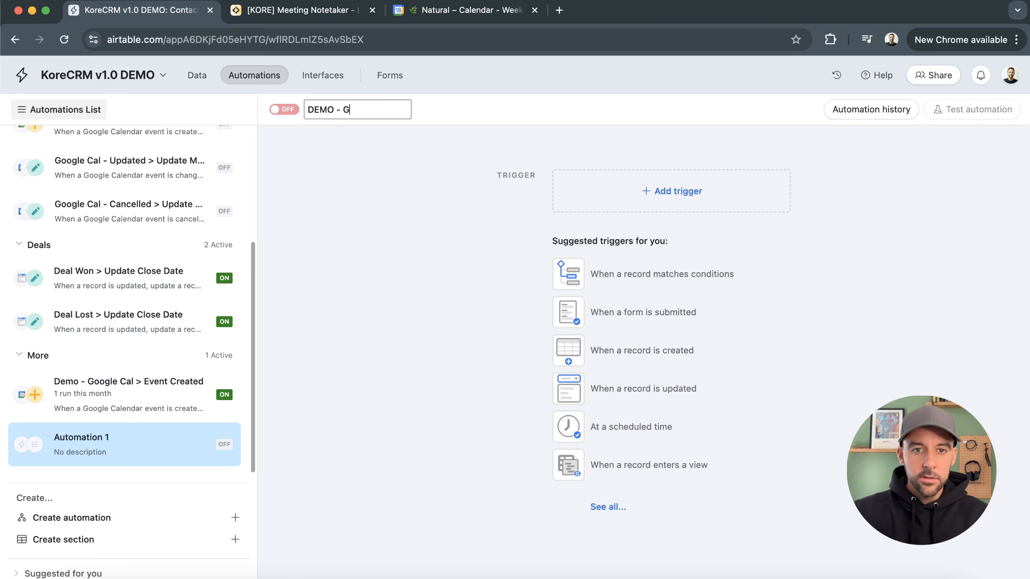
type("Google Cal > Update")
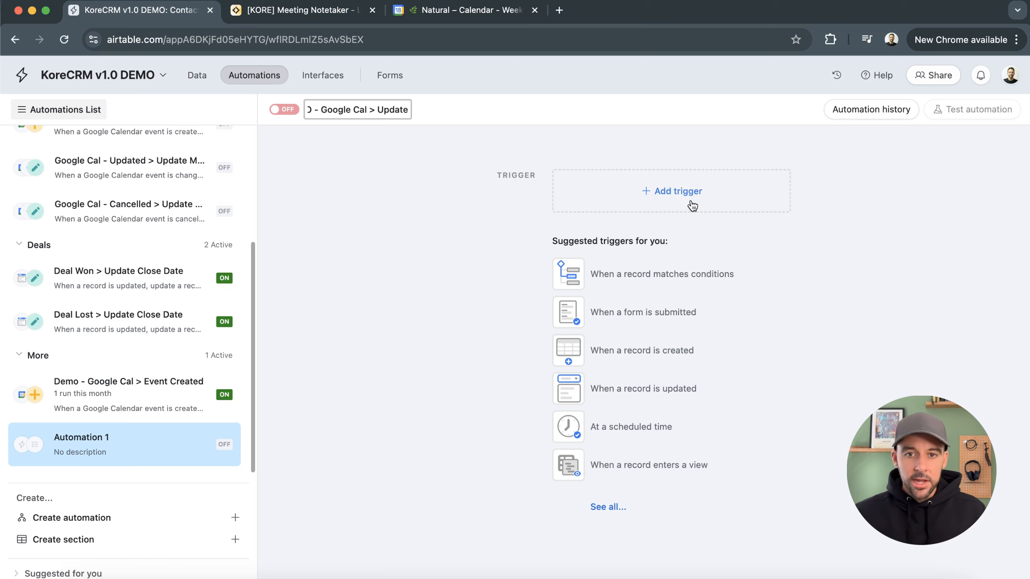
left_click(420, 195)
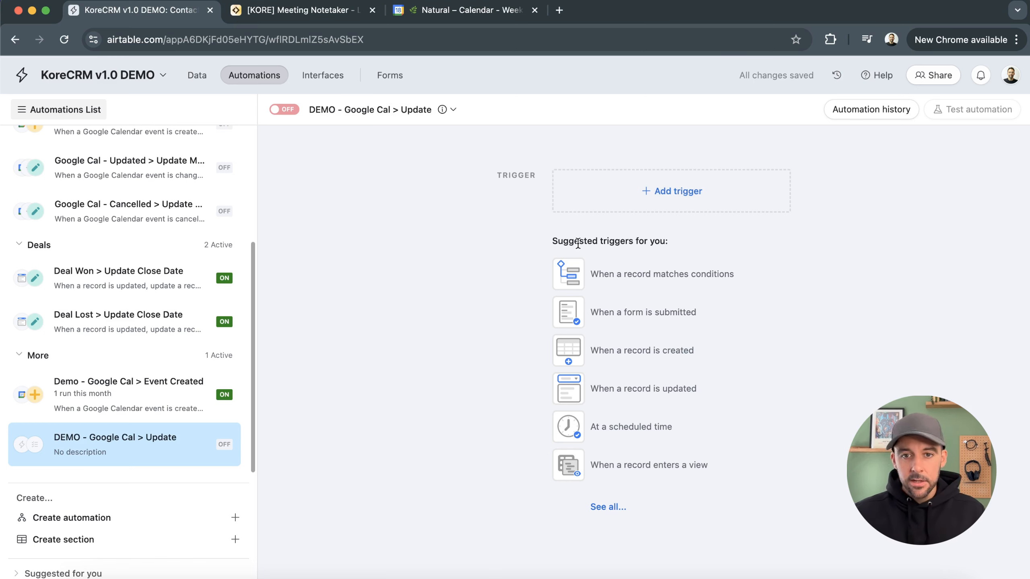
Add a Google Calendar trigger that fires when an event is changed
left_click(685, 198)
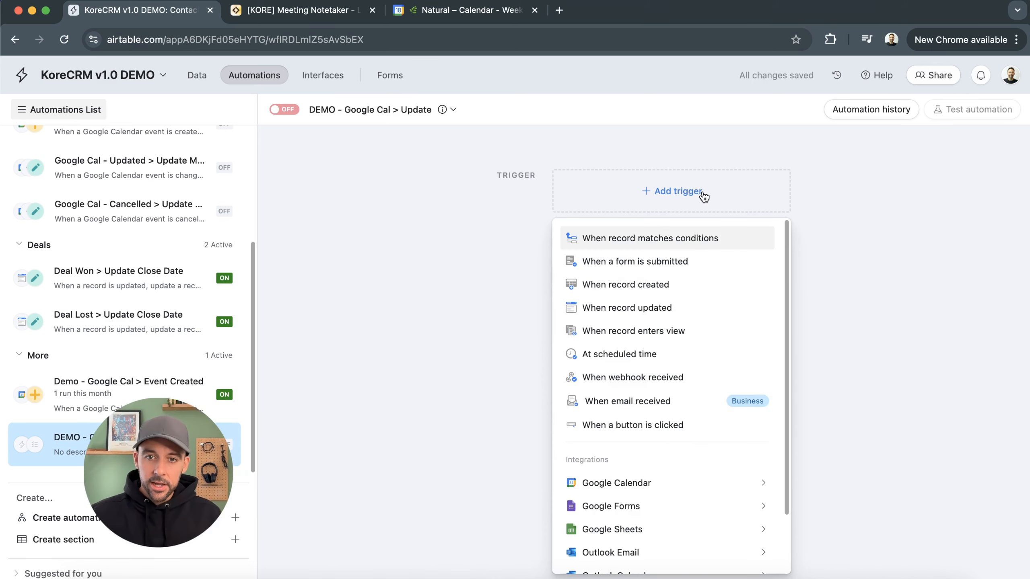
mouse_move(612, 482)
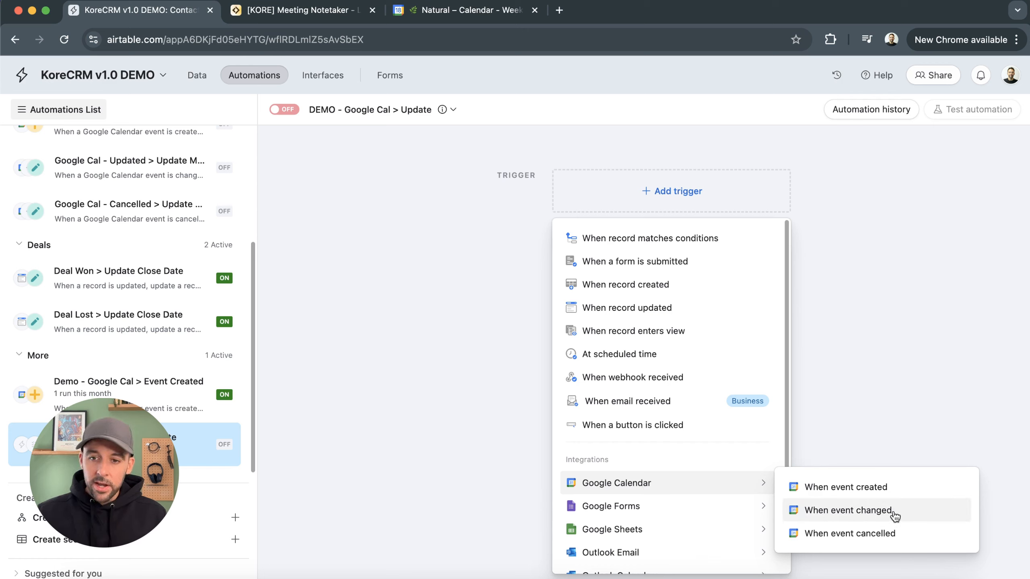
left_click(852, 512)
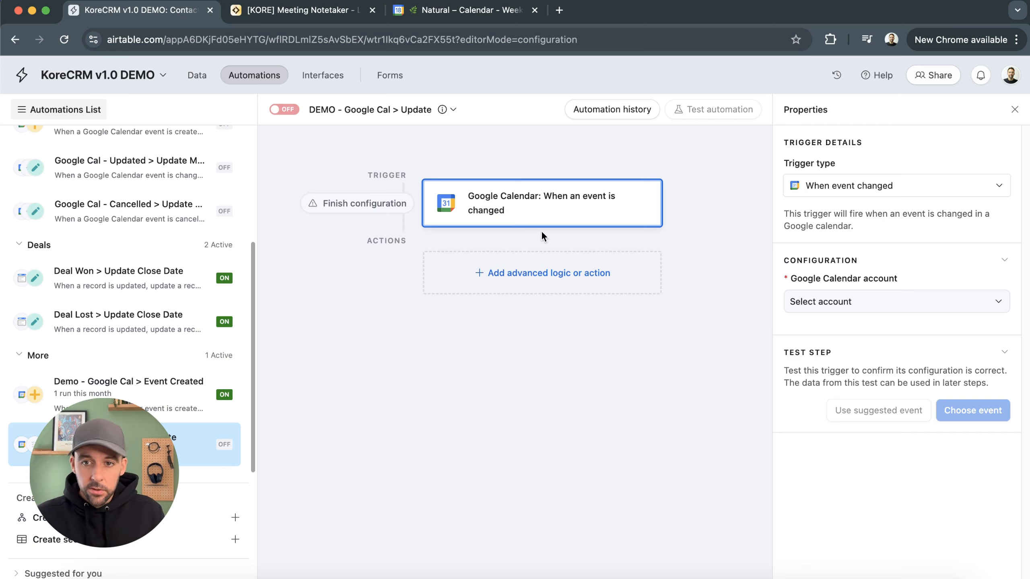
Connect the Google Calendar account, select Demo Calendar, and test the trigger with an upcoming event
left_click(825, 302)
left_click(877, 359)
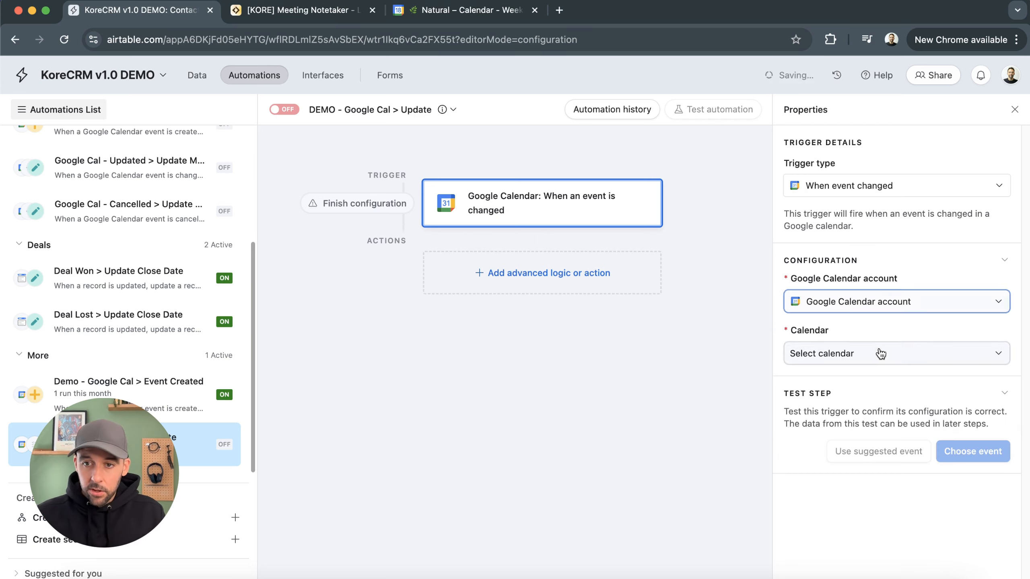
left_click(897, 357)
left_click(856, 431)
left_click(969, 451)
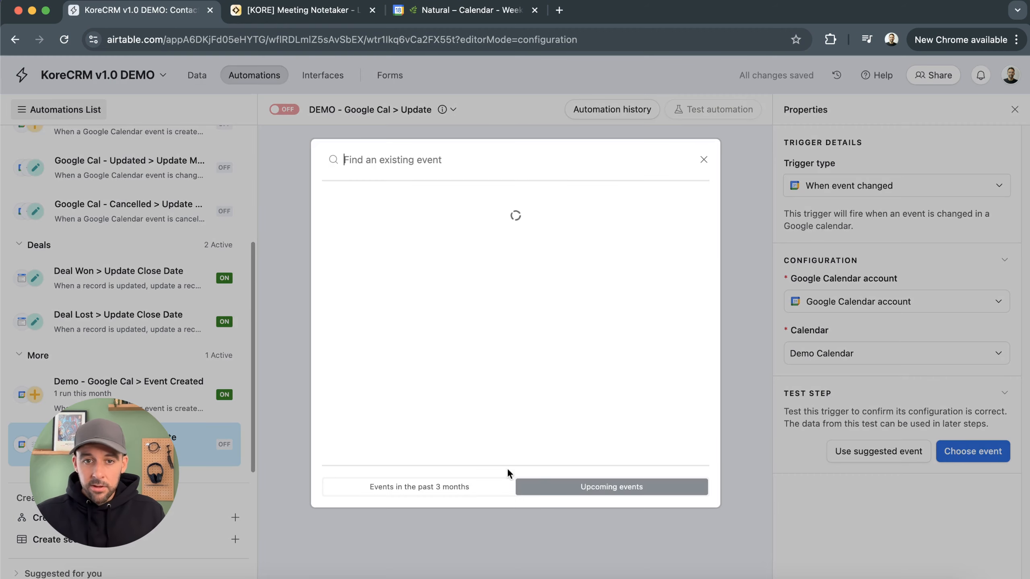
left_click(554, 226)
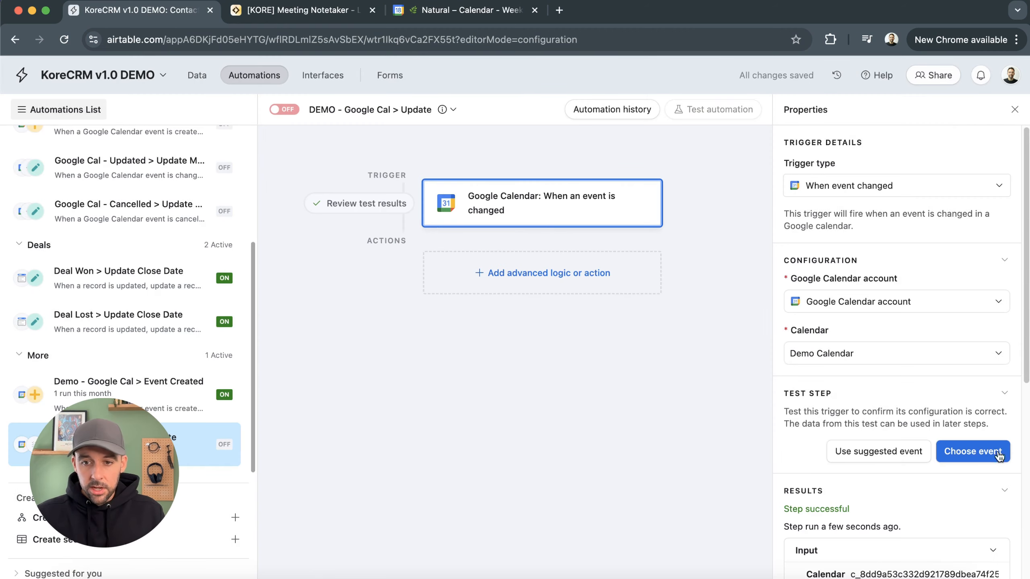
Add a Find records action after the trigger
scroll(885, 421, "down", 10)
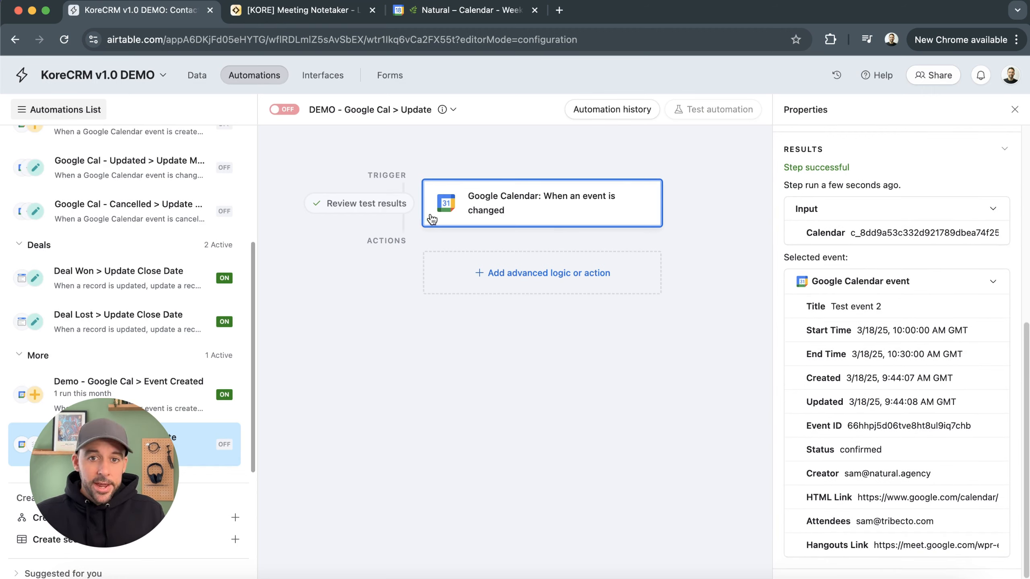
left_click(534, 280)
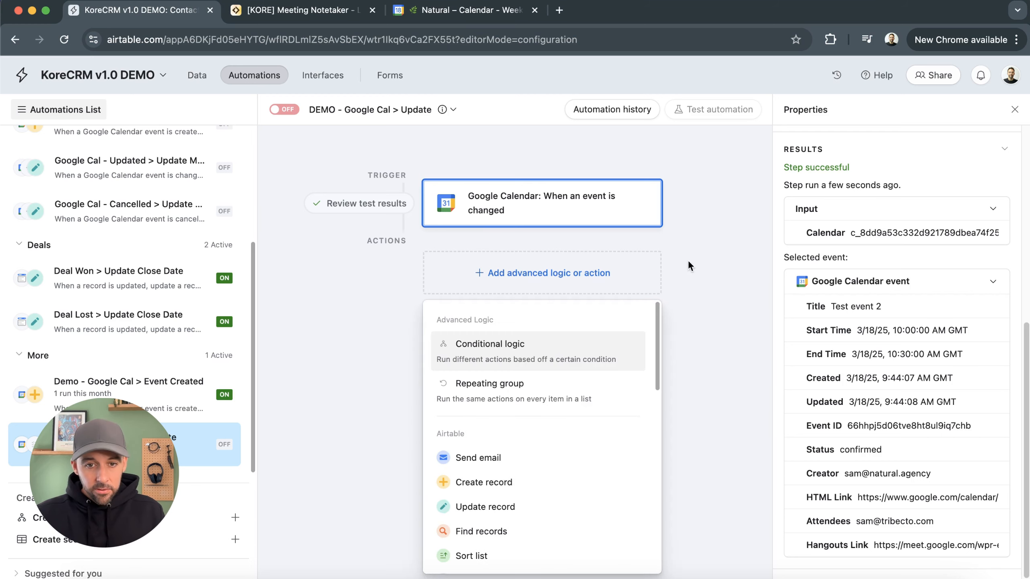
left_click(513, 530)
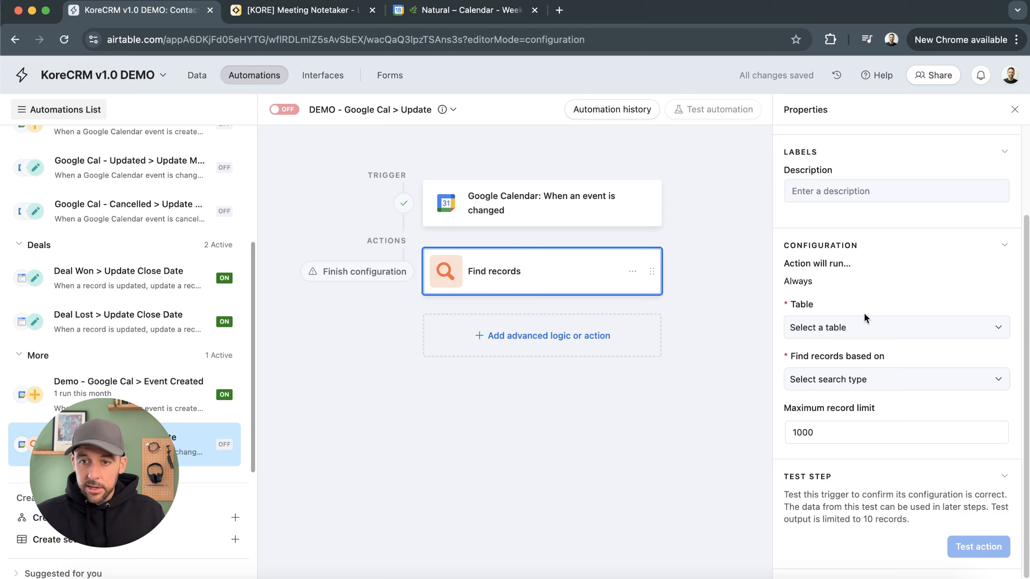
Set the Find records action to search the Meetings table based on a condition
left_click(868, 329)
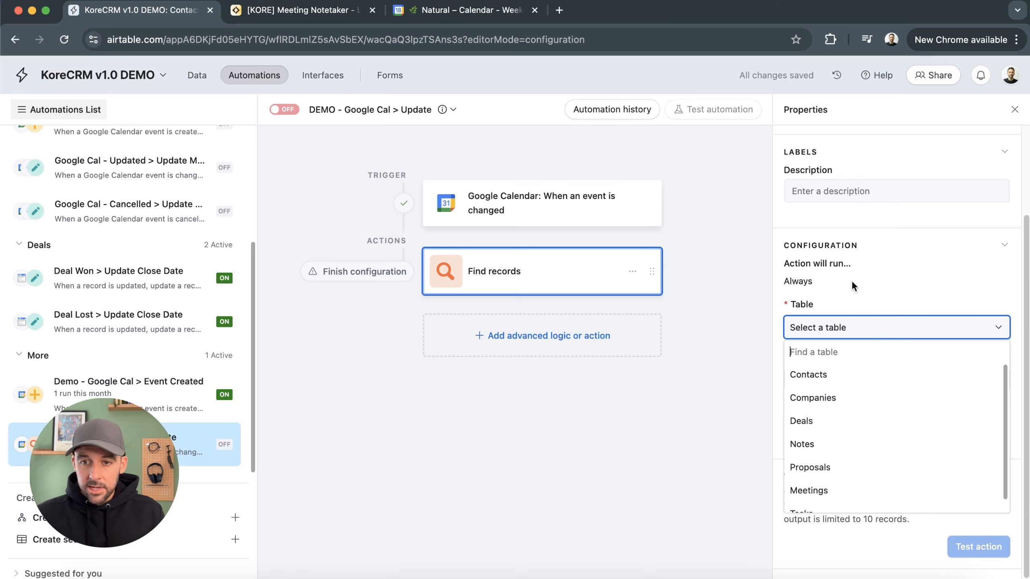
scroll(846, 446, "down", 1)
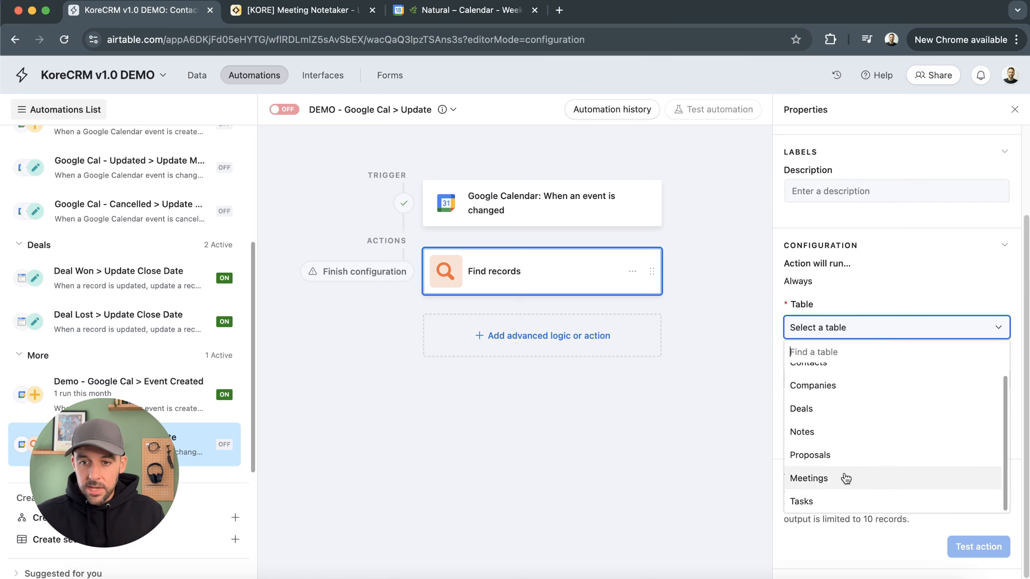
left_click(846, 477)
left_click(883, 386)
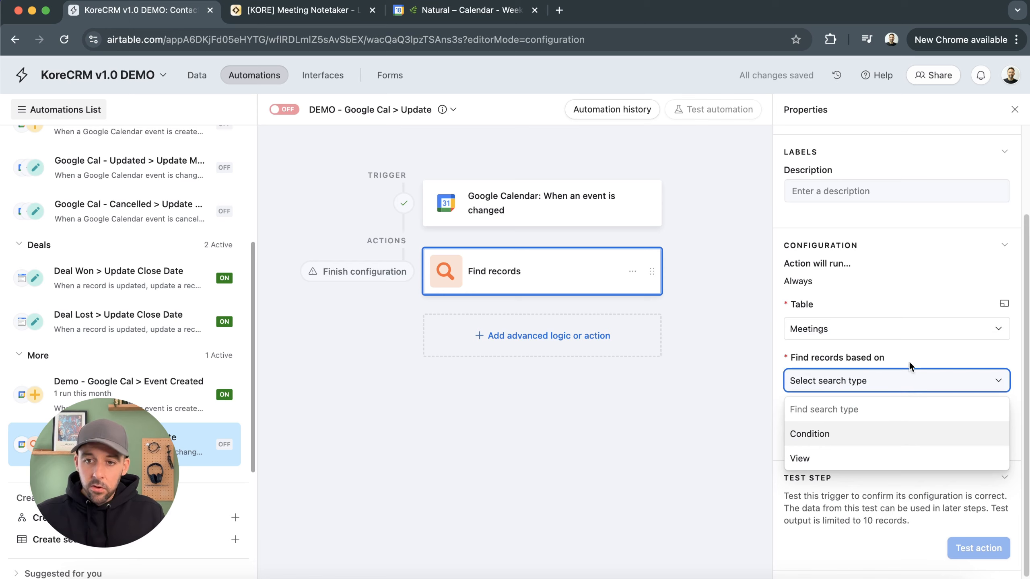
left_click(834, 436)
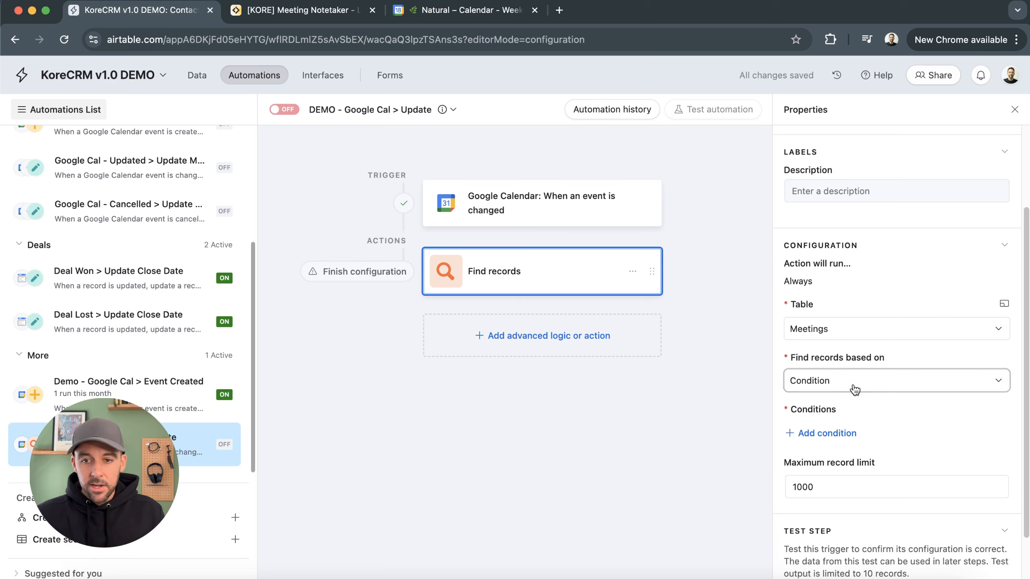
Add a condition where Event ID is the trigger event's Event ID, inserted as a dynamic value
left_click(823, 435)
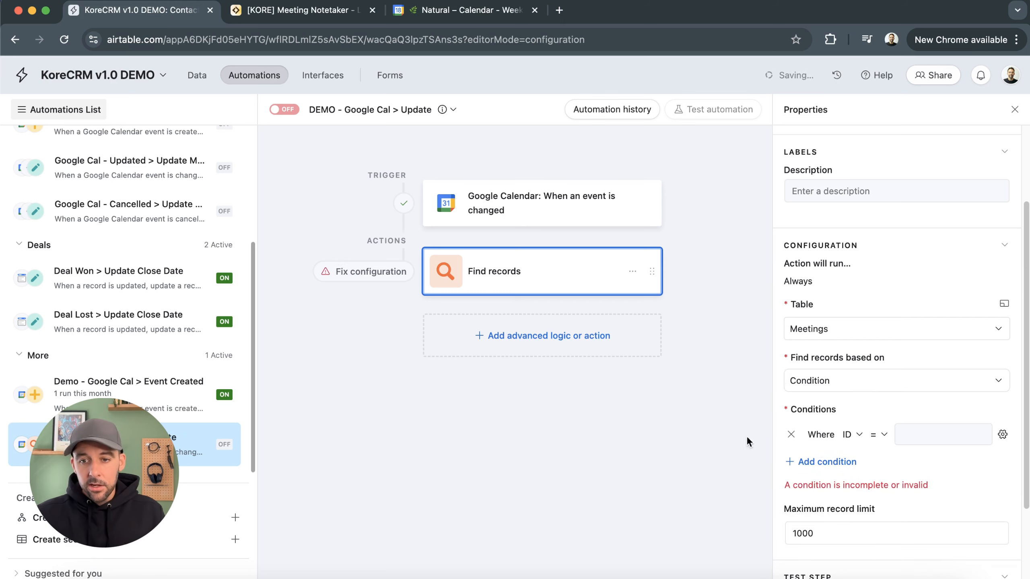
left_click(857, 440)
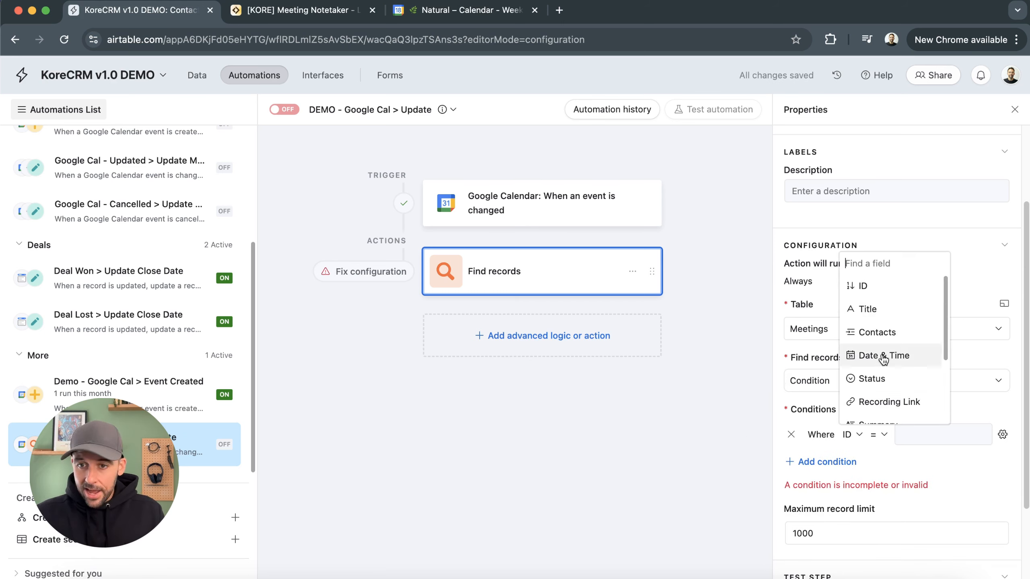
scroll(883, 359, "down", 3)
left_click(876, 389)
left_click(970, 440)
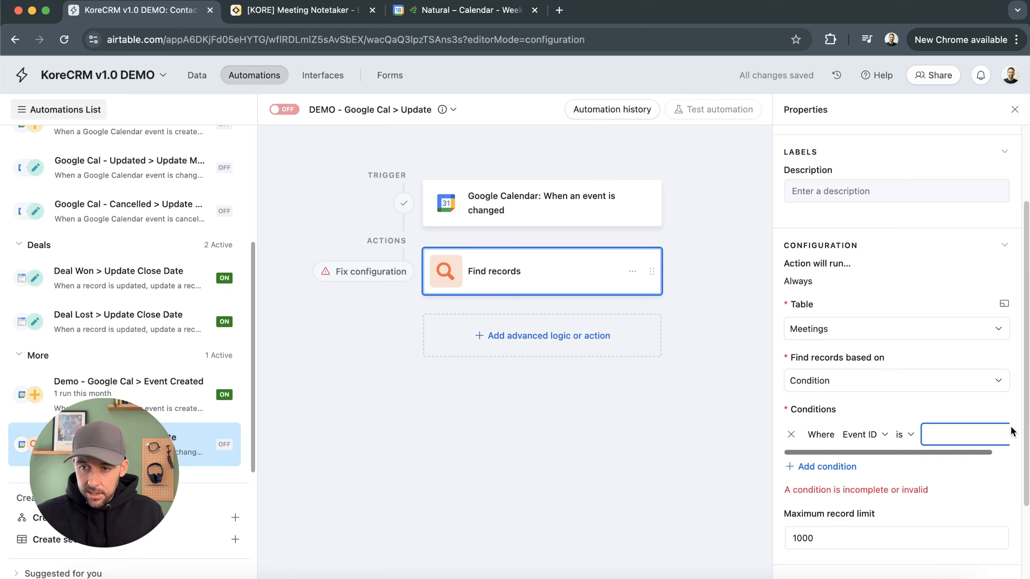
left_click_drag(913, 452, 980, 451)
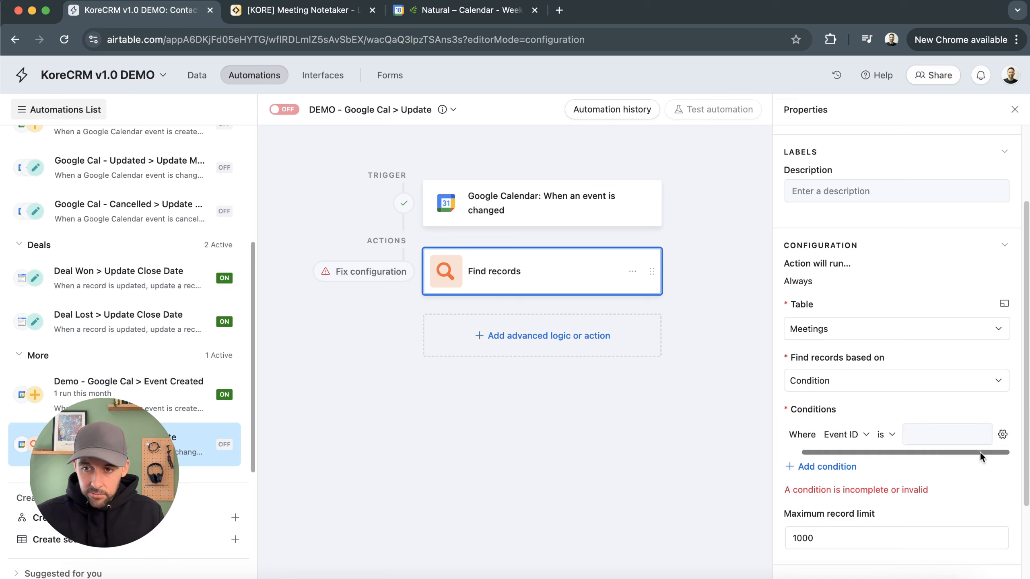
left_click(1004, 436)
left_click(878, 529)
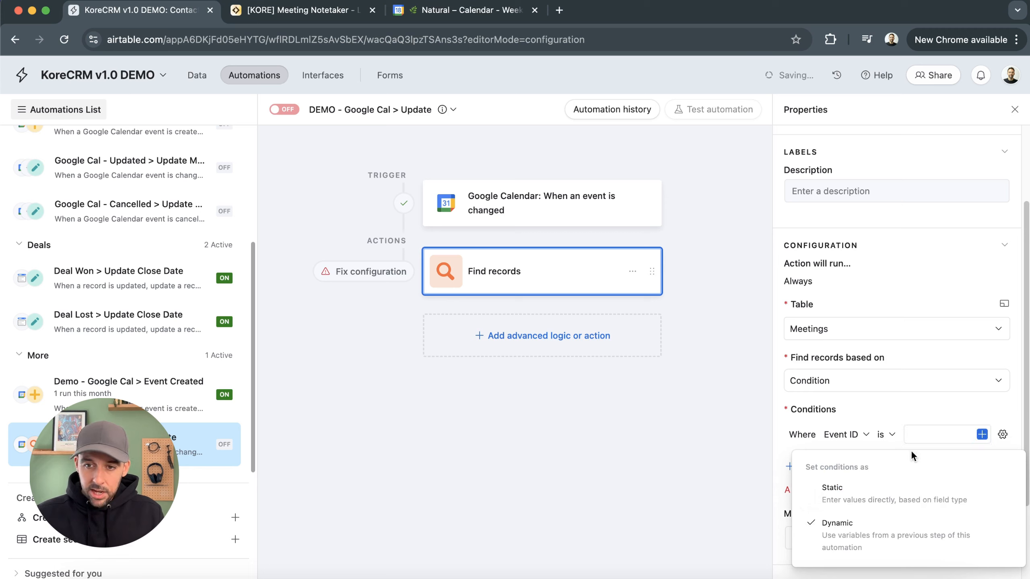
left_click(790, 432)
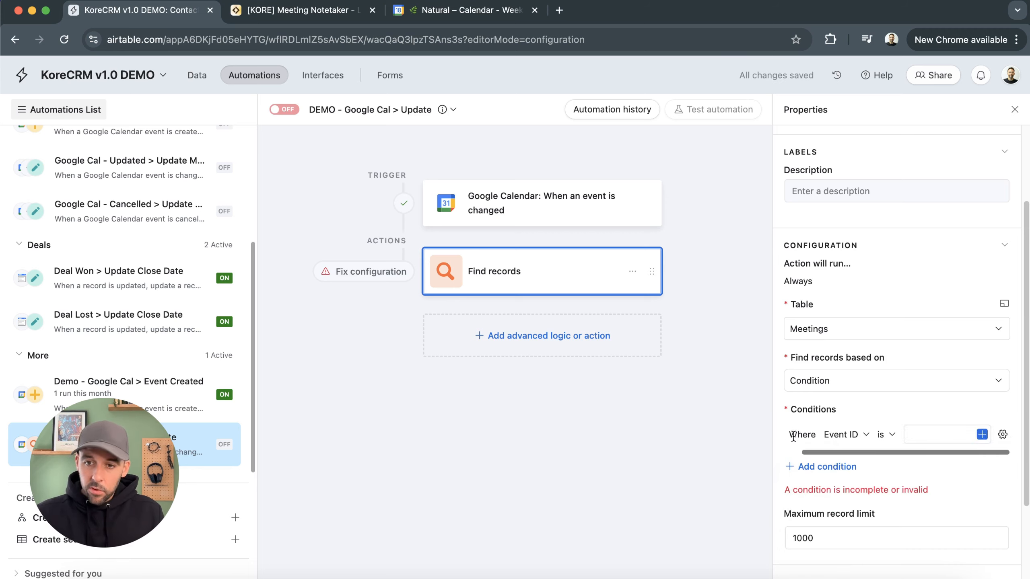
left_click(981, 434)
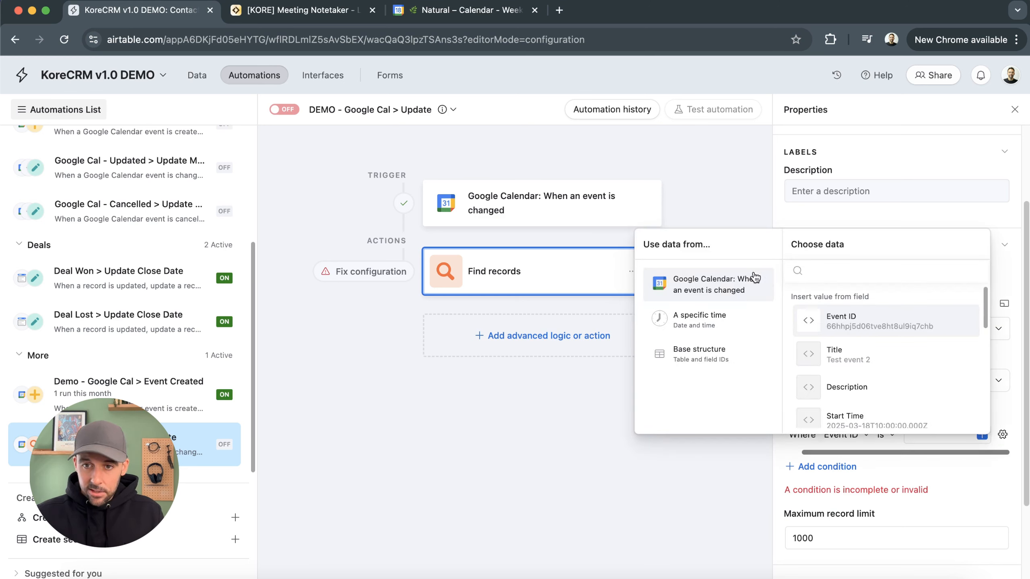
left_click(868, 324)
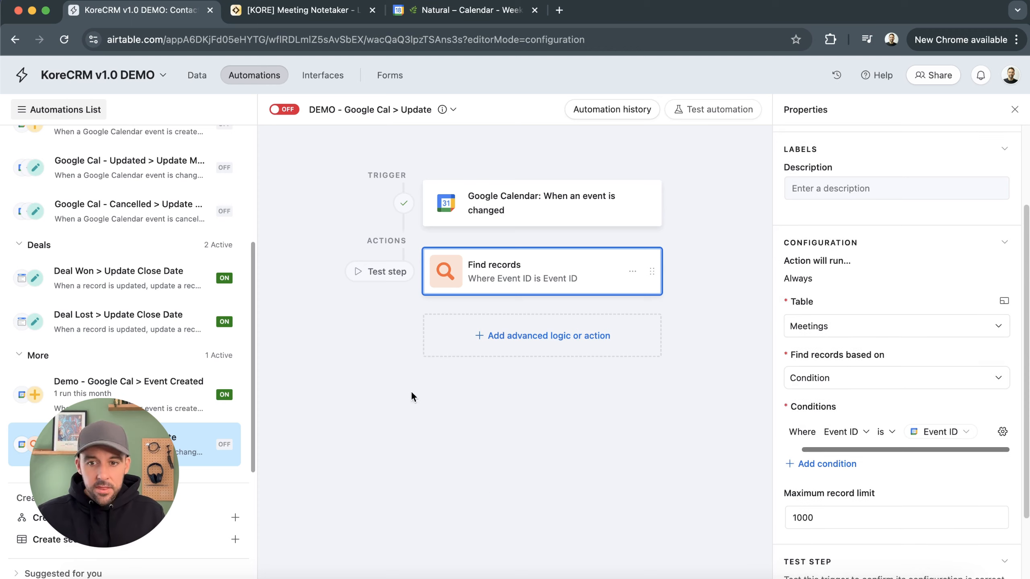
Test the Find records action
scroll(872, 442, "down", 3)
left_click(972, 548)
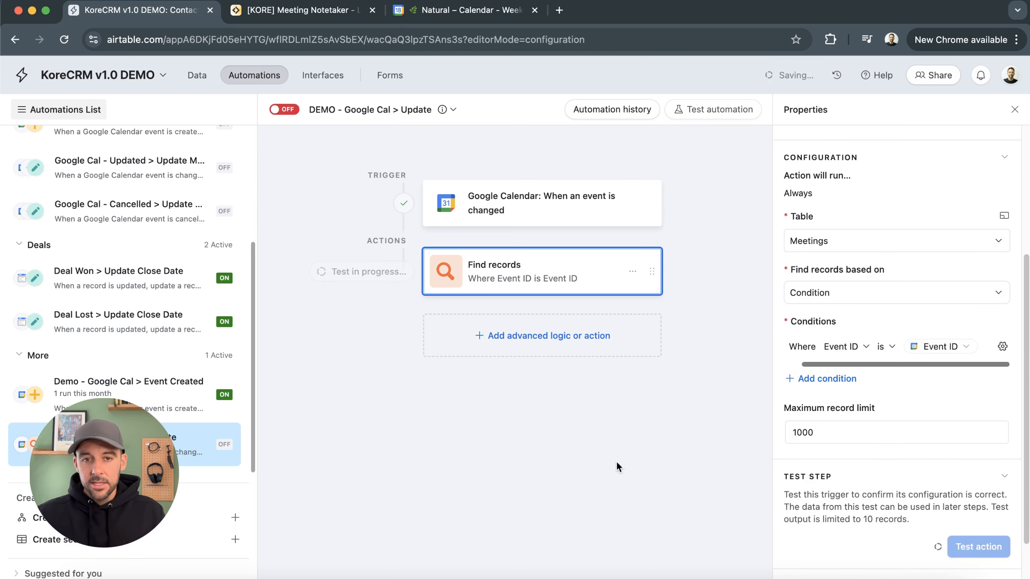
left_click_drag(465, 378, 431, 379)
left_click(753, 259)
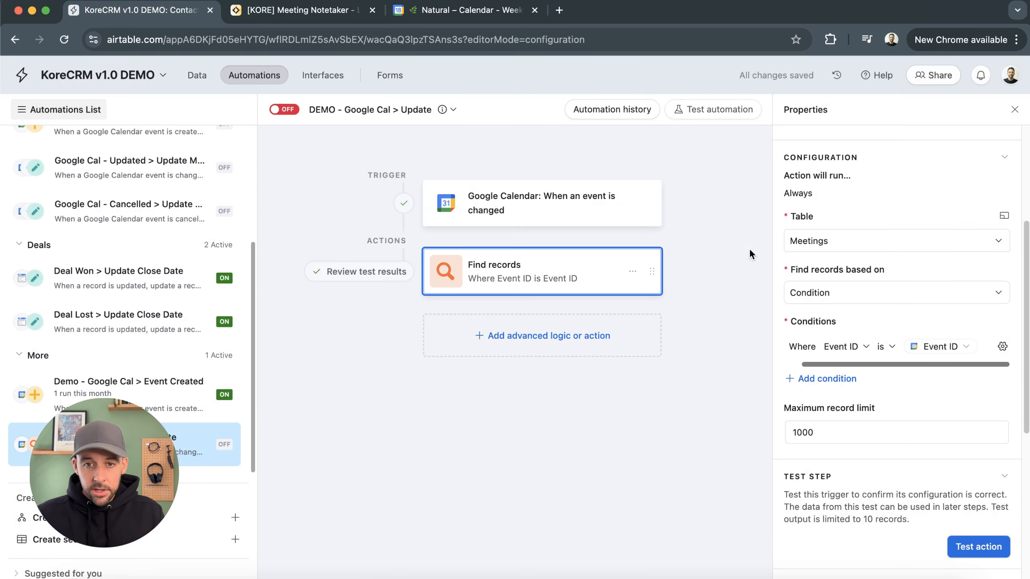
Add an Update record action below Find records
left_click(510, 335)
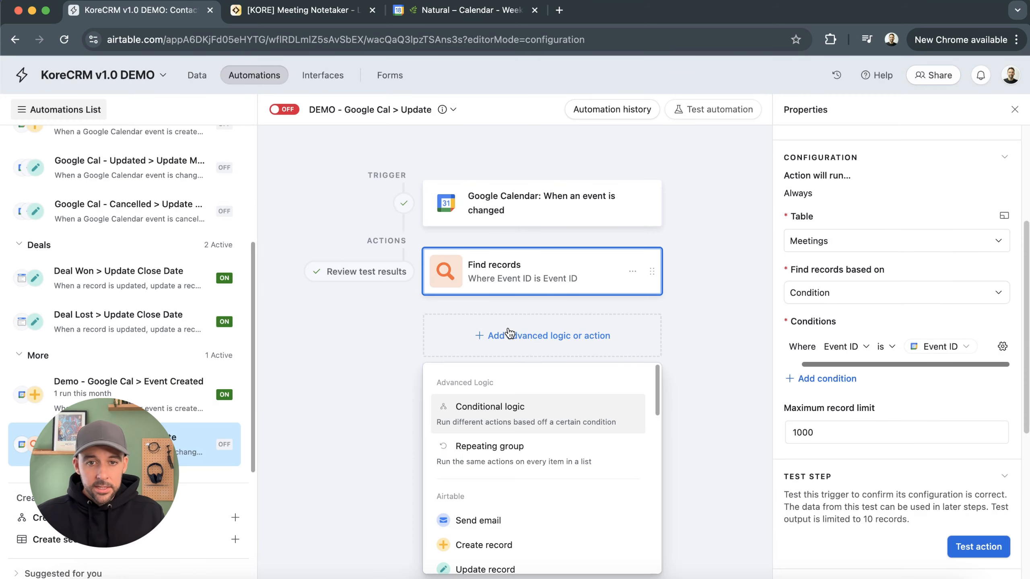
scroll(499, 528, "down", 1)
left_click(500, 550)
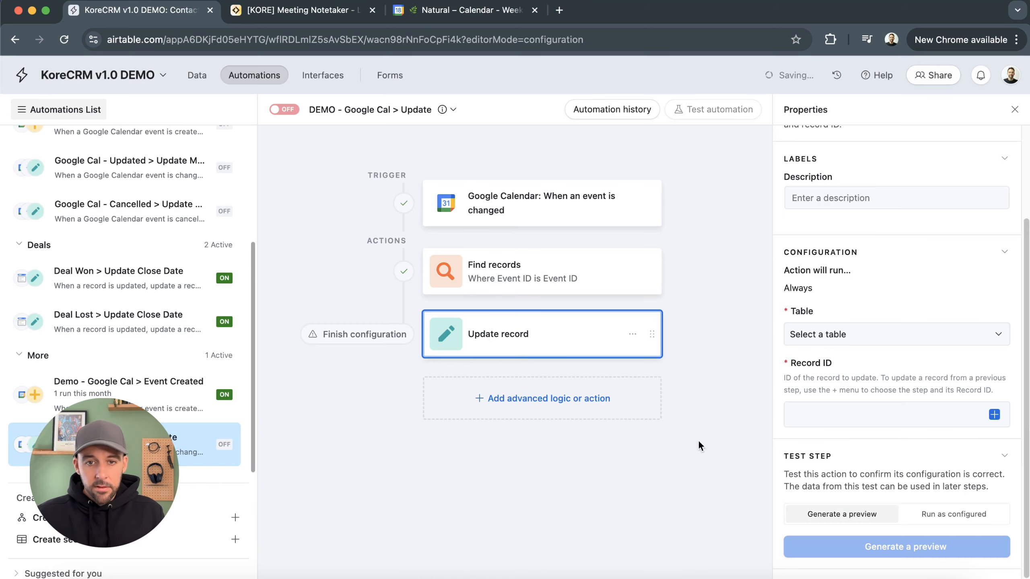
Set the Update record action to the Meetings table with the record ID from the found records' Airtable record IDs
left_click(831, 334)
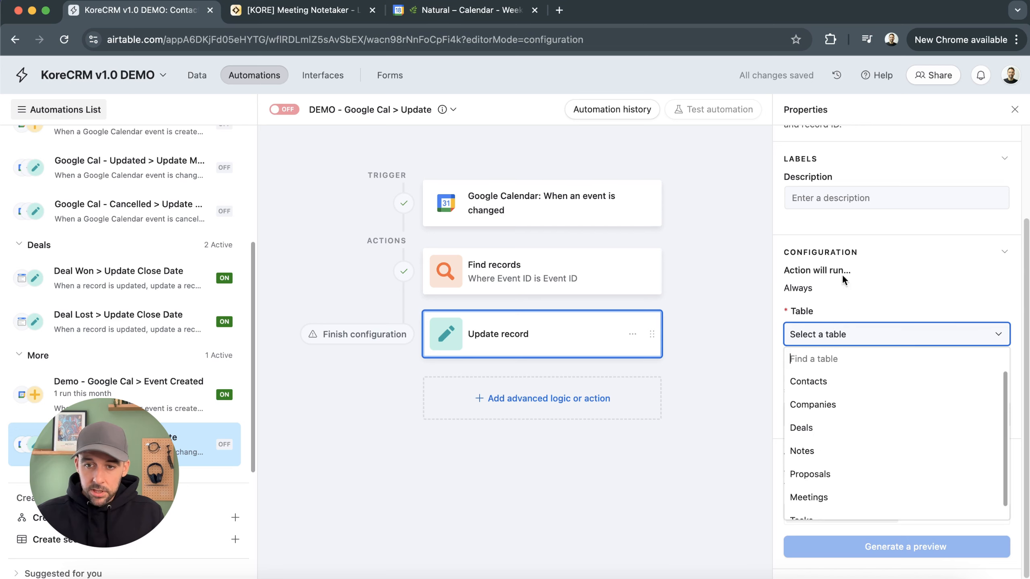
left_click(869, 494)
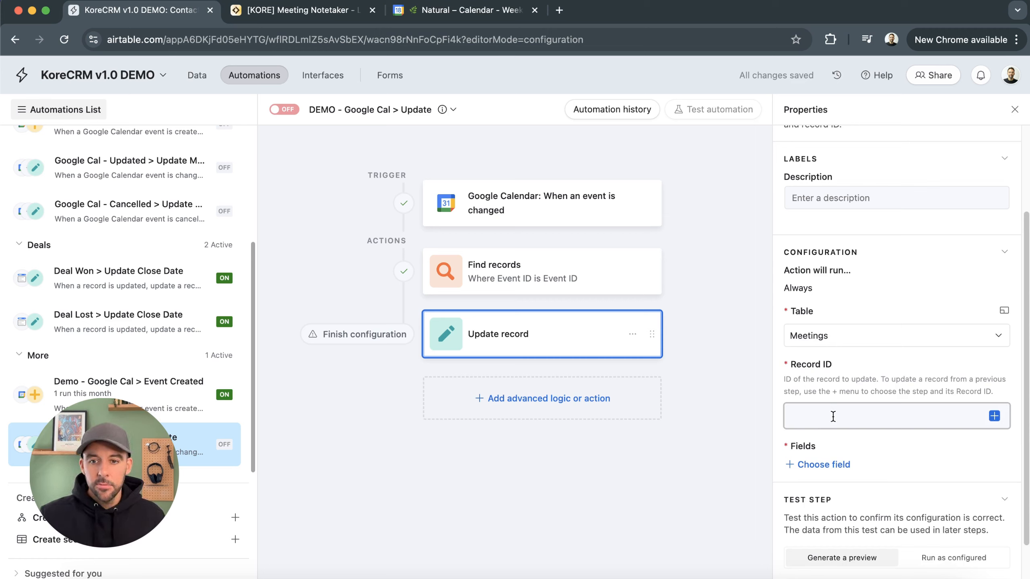
left_click(846, 416)
left_click(995, 417)
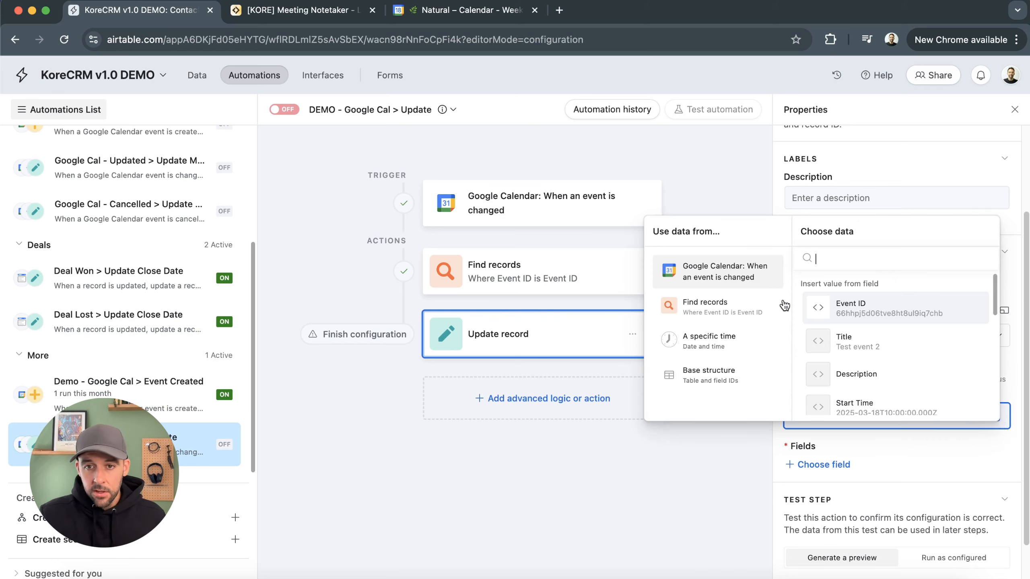
left_click(704, 316)
scroll(852, 296, "down", 2)
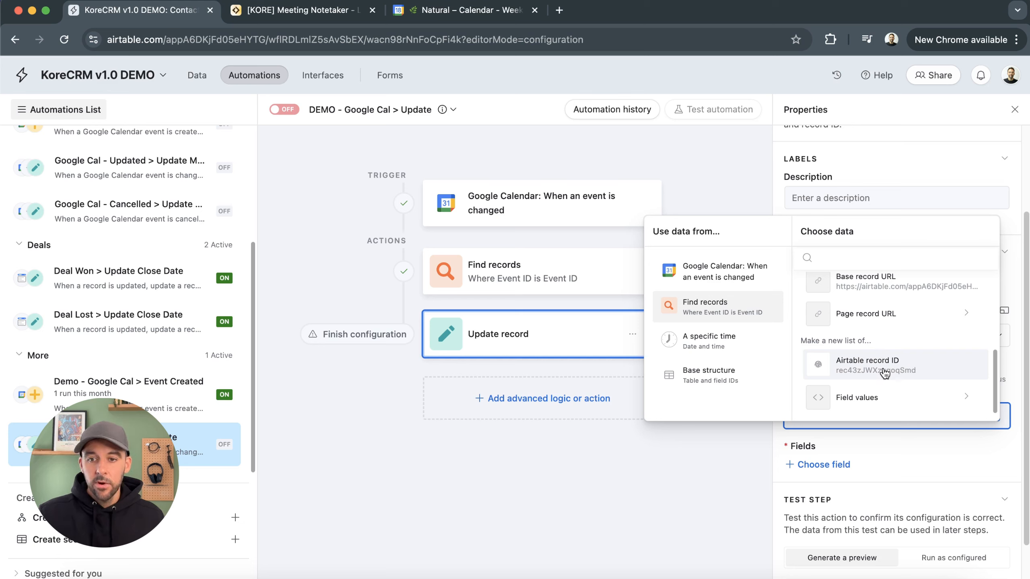
left_click(899, 373)
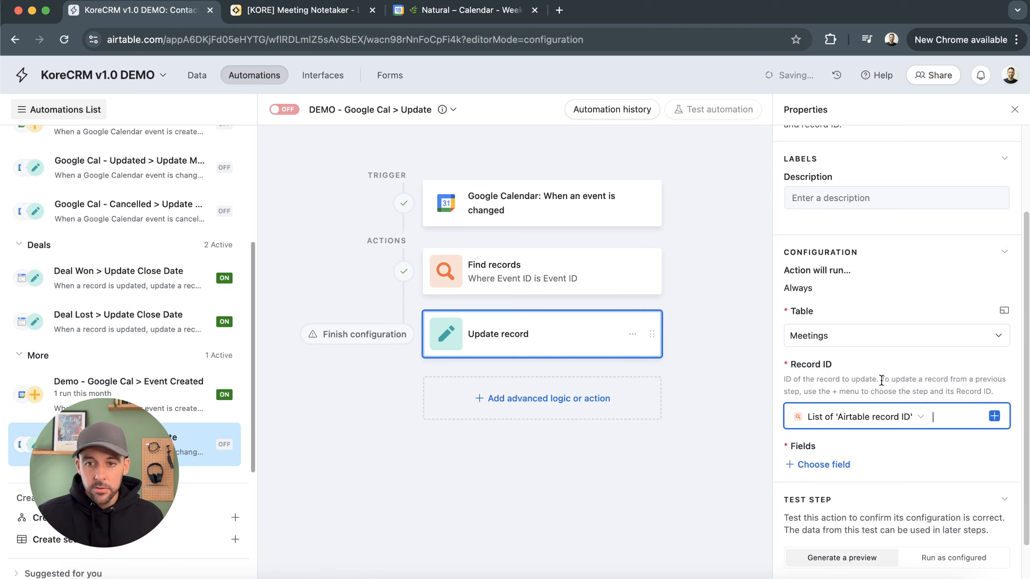
Add the Title field to the update and fill it with the calendar event's Title
left_click(817, 468)
left_click(825, 345)
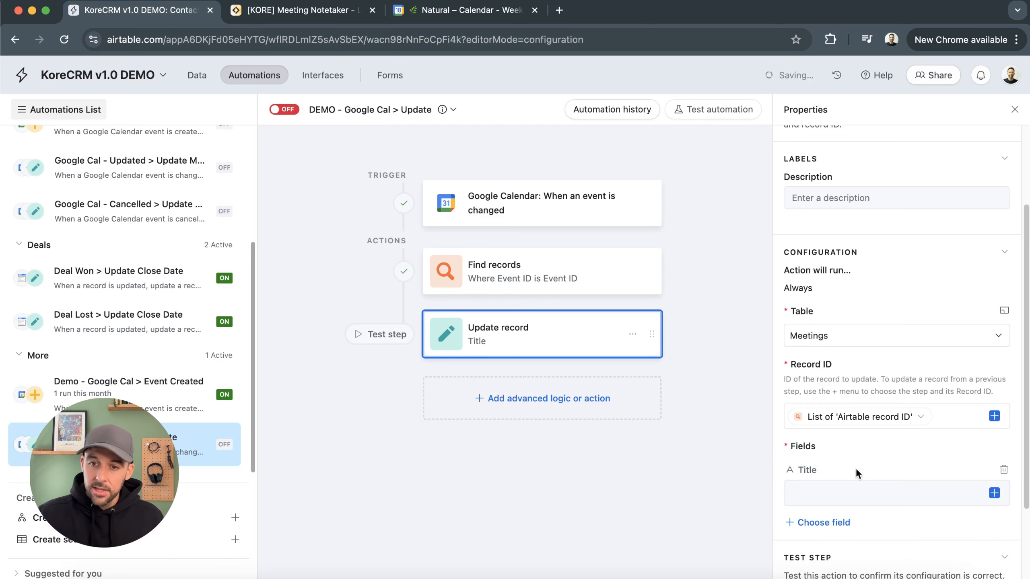
left_click(994, 493)
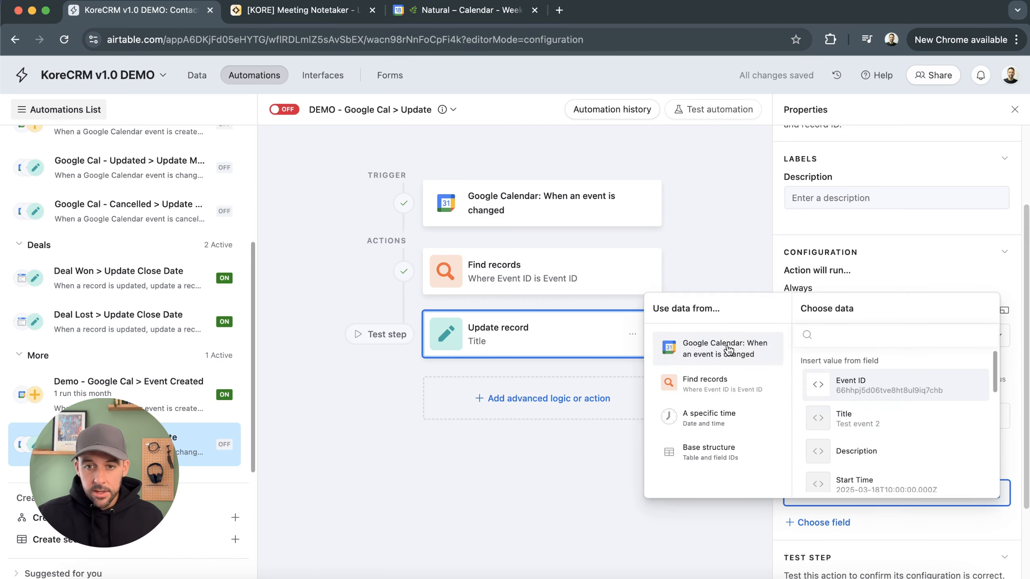
left_click(856, 419)
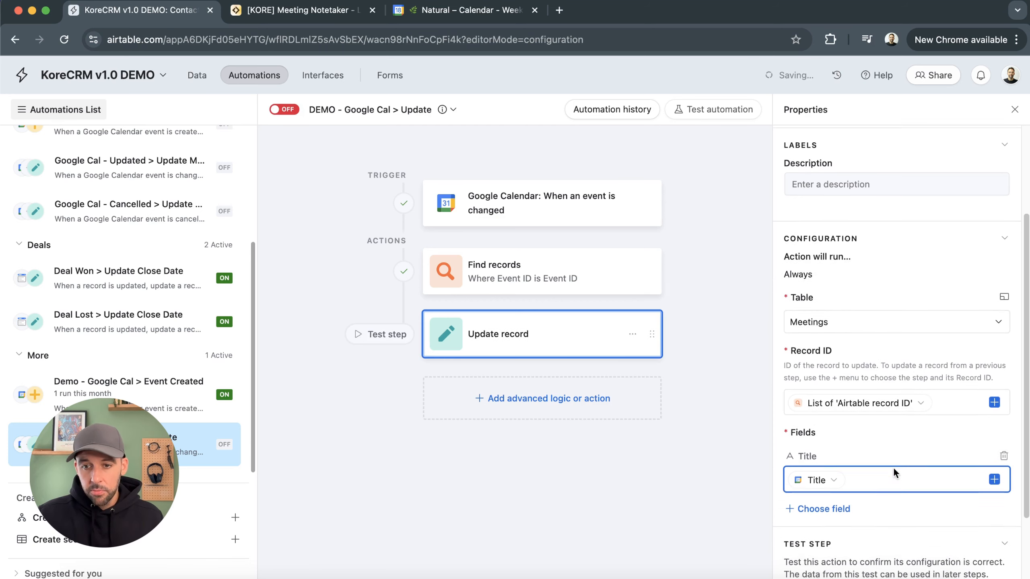
Add the Date & Time field to the update, switch it to dynamic, and fill it with the event's Start Time
left_click(835, 499)
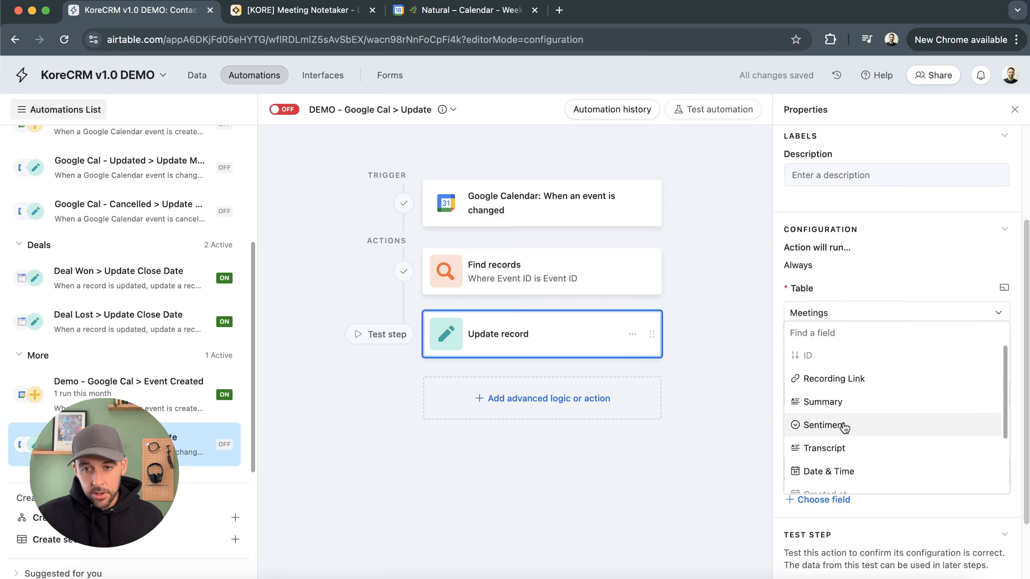
left_click(841, 472)
left_click(1004, 508)
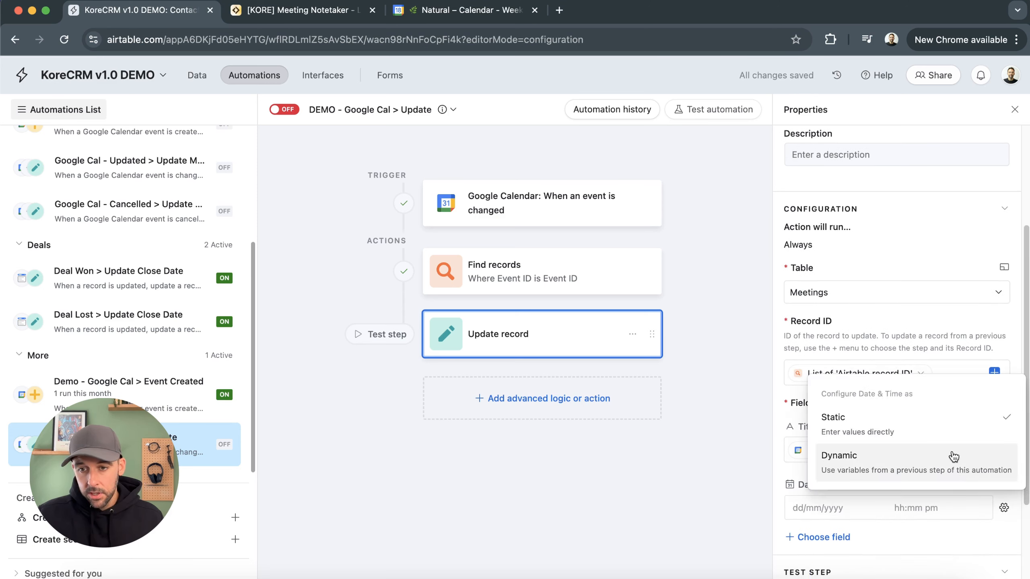
left_click(946, 461)
left_click(991, 501)
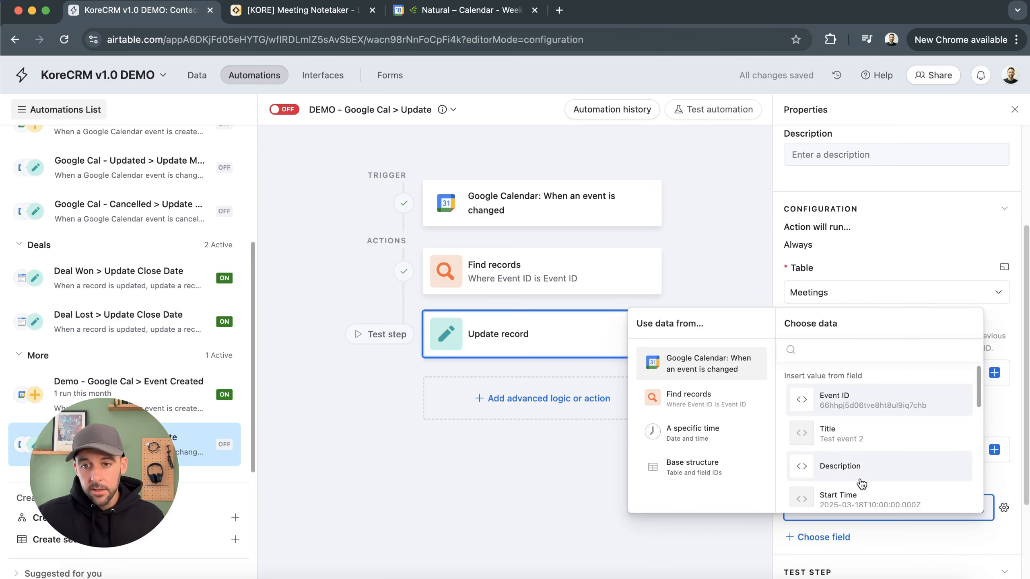
scroll(852, 426, "down", 1)
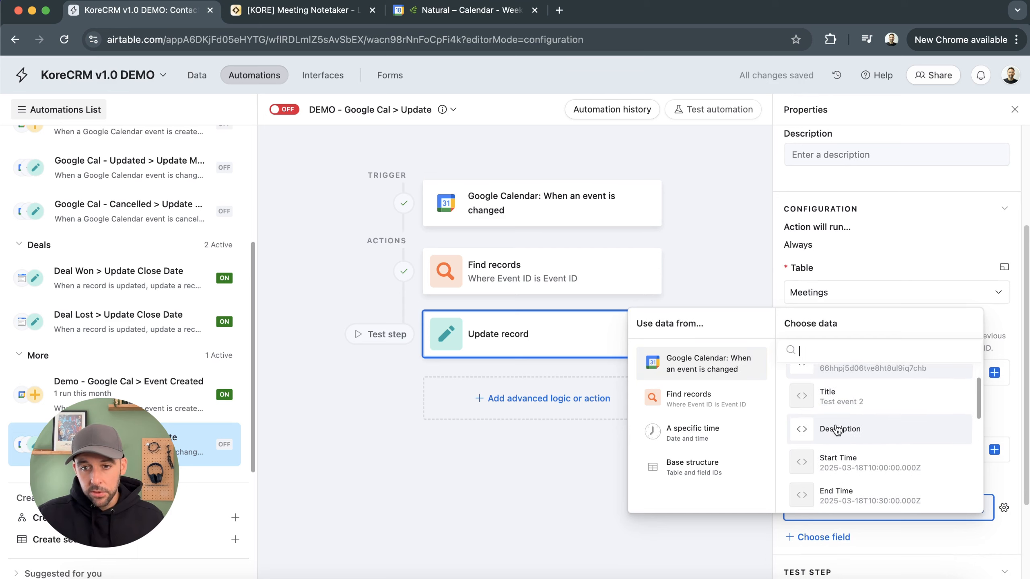
left_click(839, 479)
Add the Contacts field to the update and fill it with the calendar event's Attendees
scroll(827, 474, "down", 1)
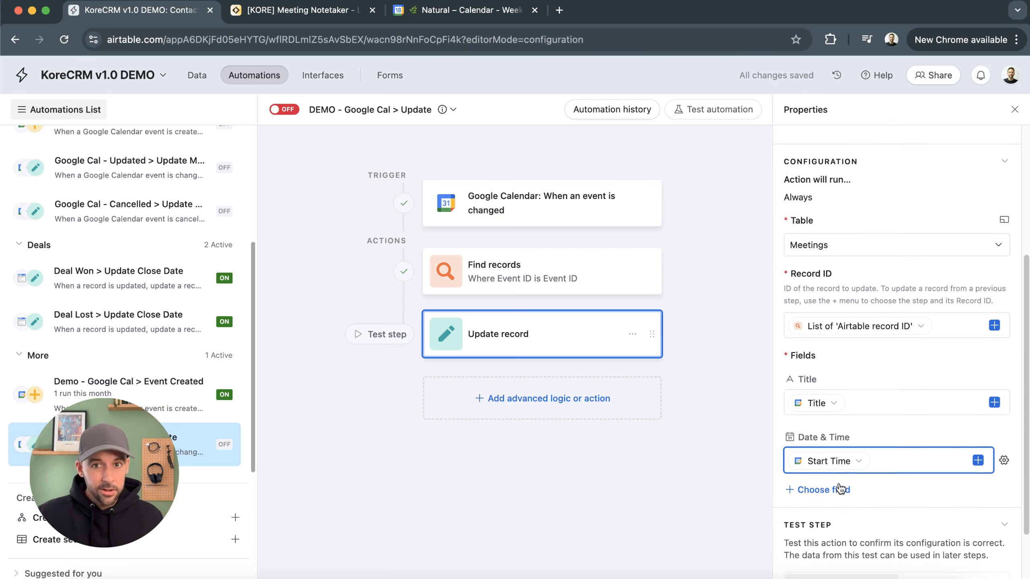
left_click(847, 488)
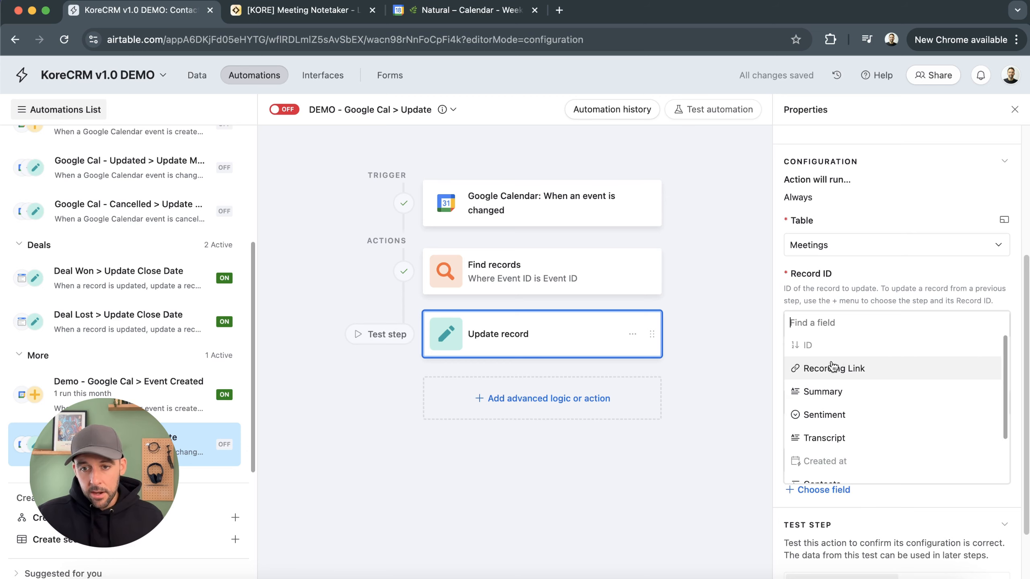
scroll(852, 426, "down", 3)
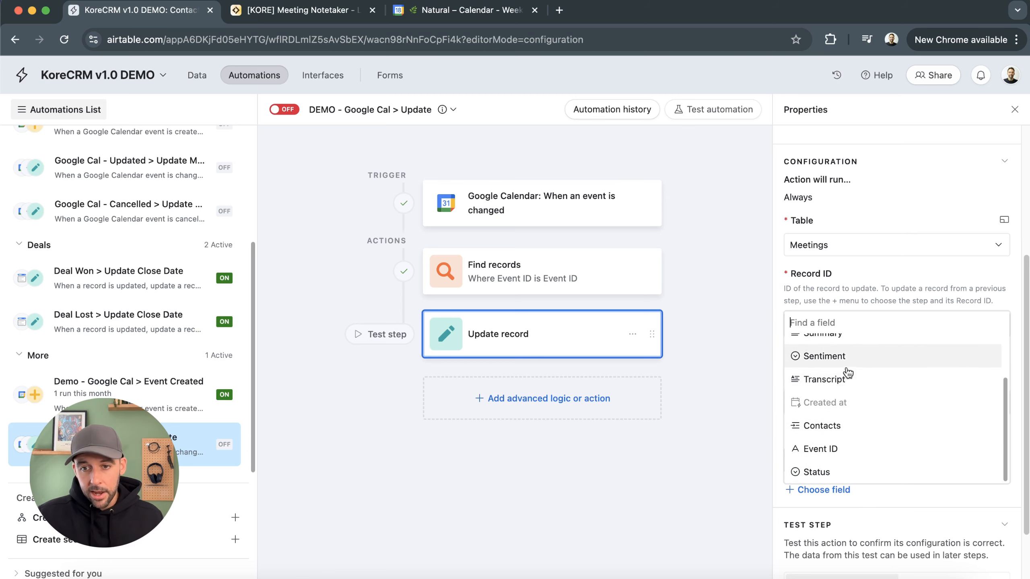
left_click(846, 426)
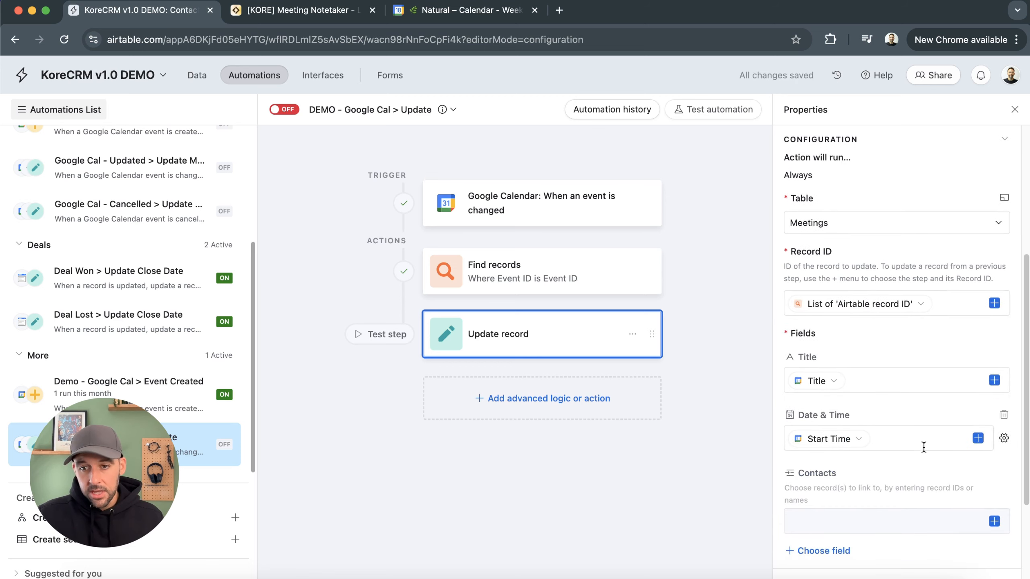
left_click(994, 521)
scroll(872, 459, "down", 5)
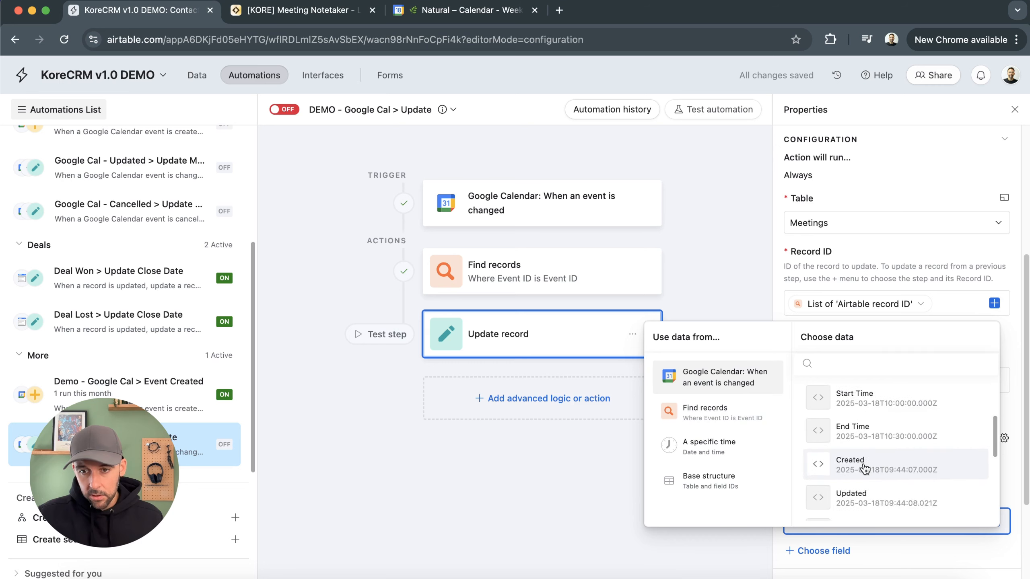
left_click(872, 433)
scroll(897, 497, "down", 4)
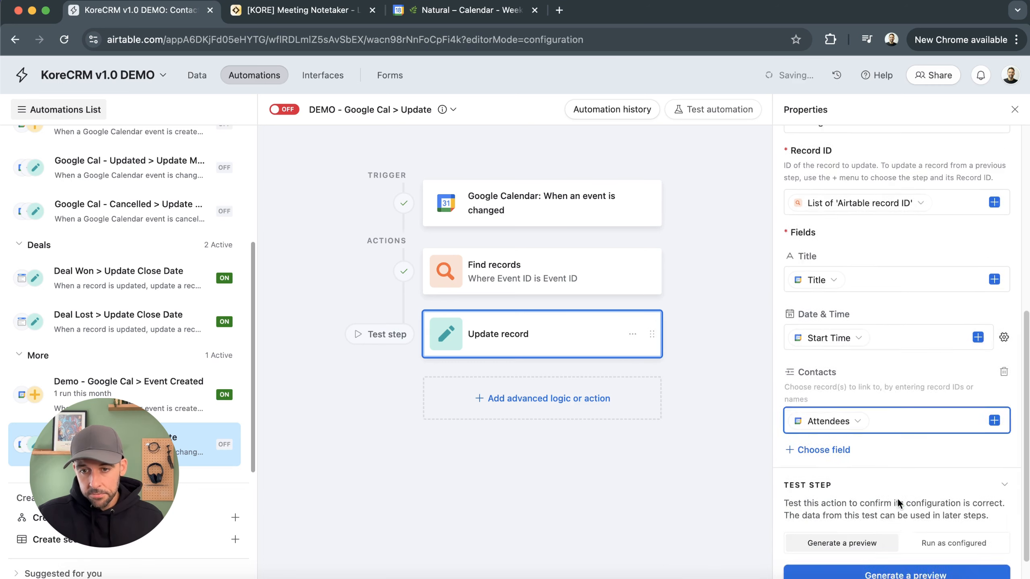
left_click(840, 430)
scroll(866, 388, "down", 3)
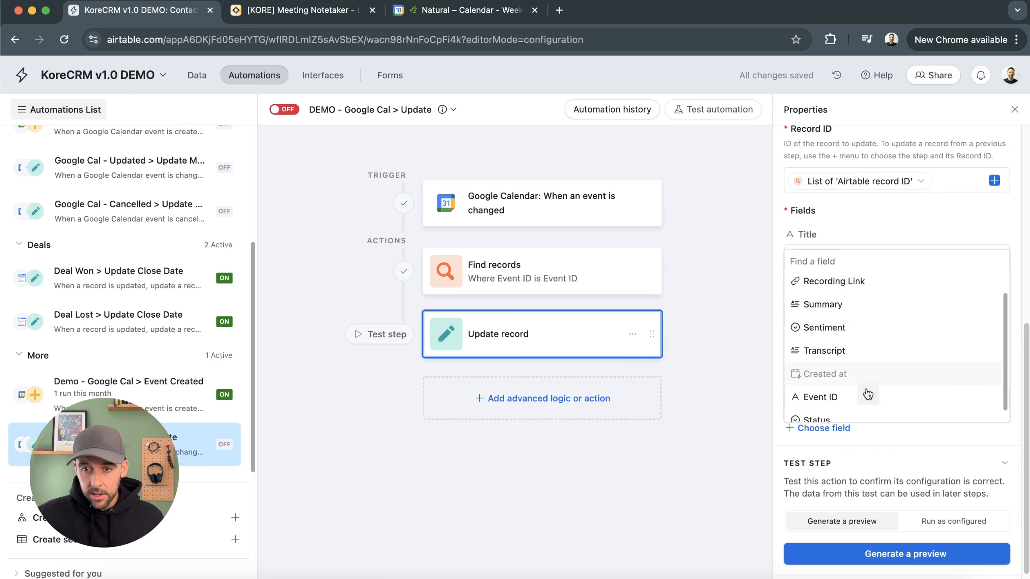
left_click(932, 447)
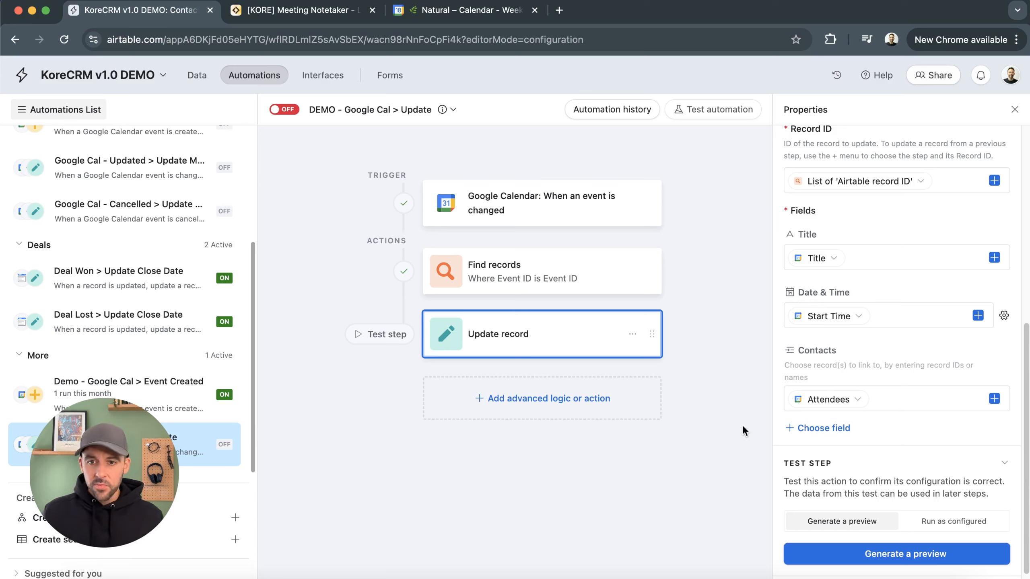
Generate a preview of the Update record step, review it, and turn the automation on
left_click(832, 556)
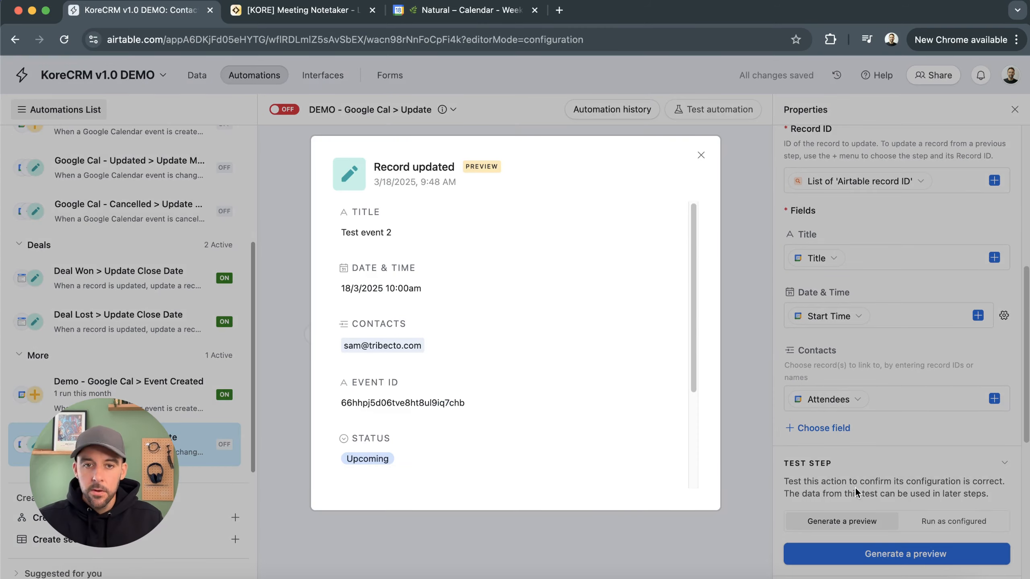
scroll(676, 319, "down", 4)
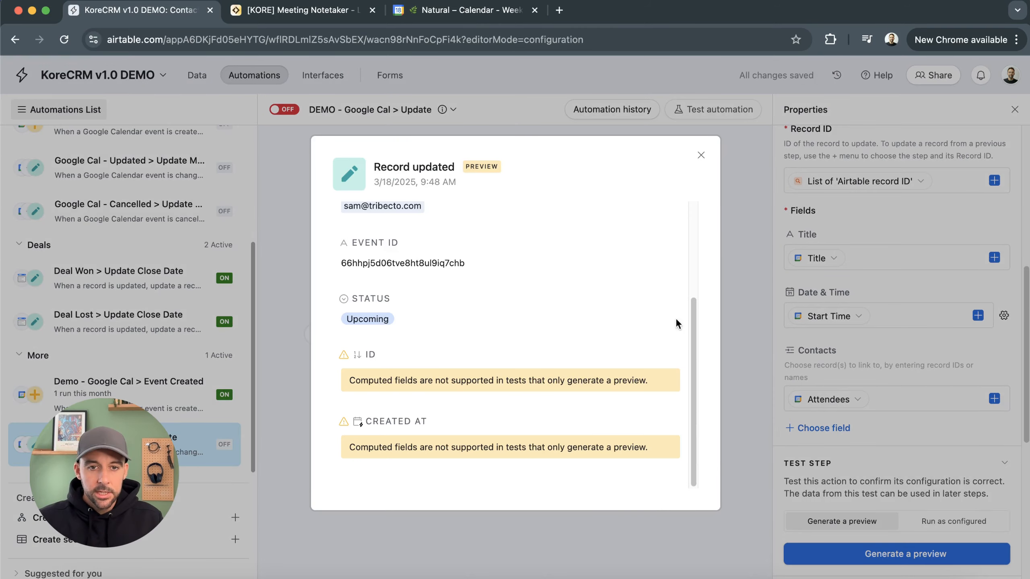
left_click(702, 157)
left_click(284, 109)
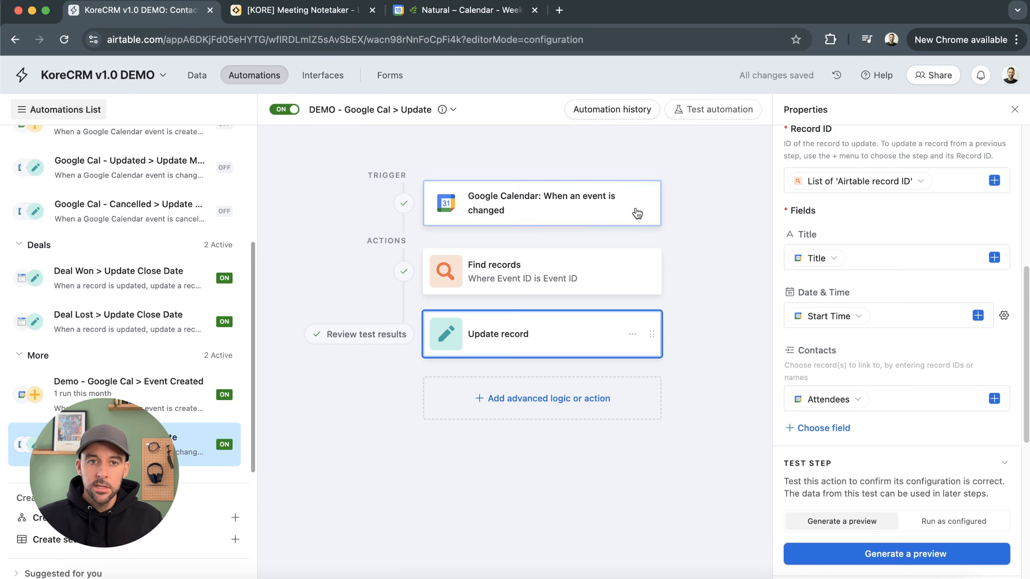
In Google Calendar, rename Test event 2 to "Test event UPDATED" and save the event
left_click(459, 10)
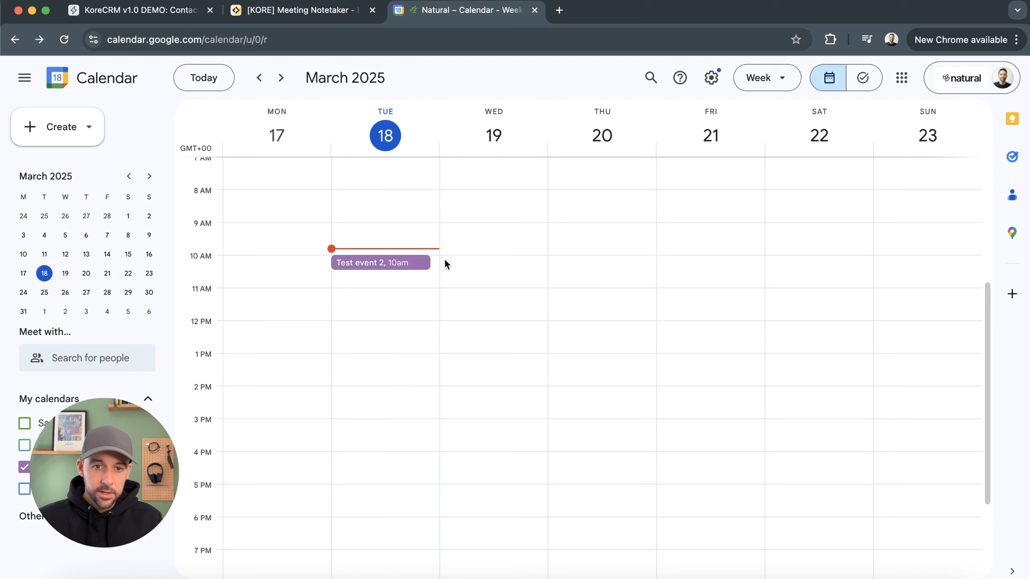
left_click(388, 263)
left_click(214, 177)
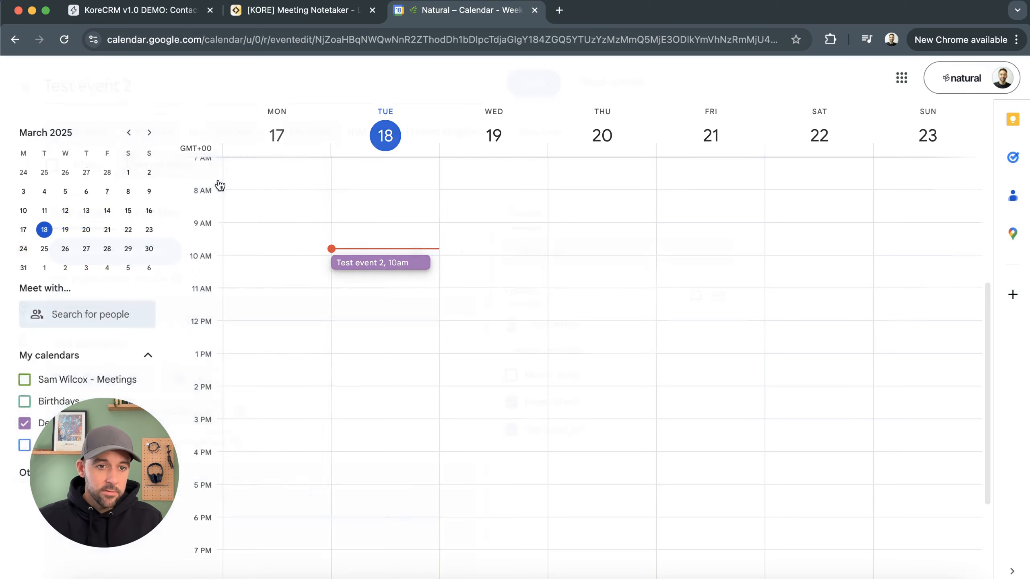
left_click(114, 86)
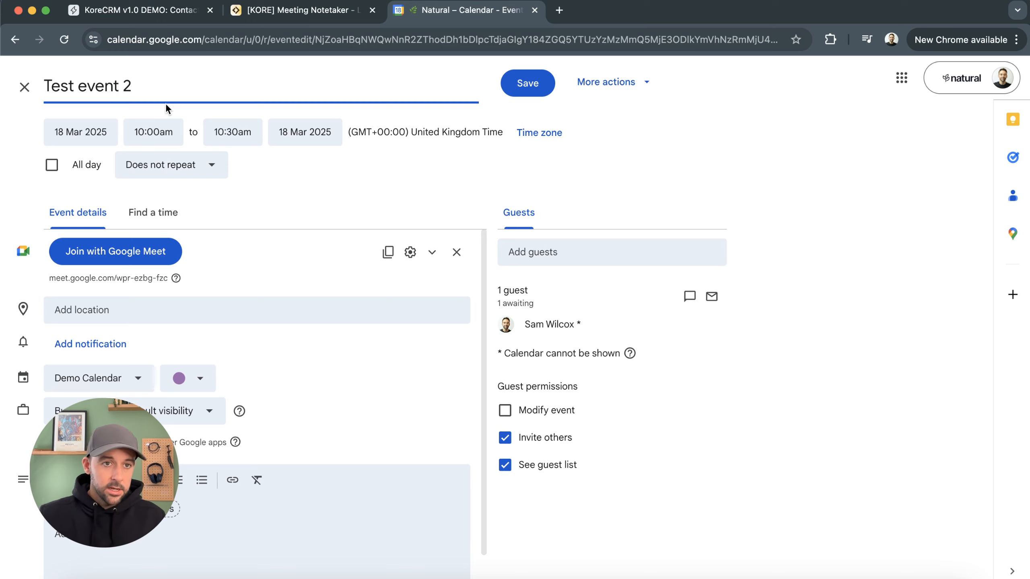
type("UPDATED")
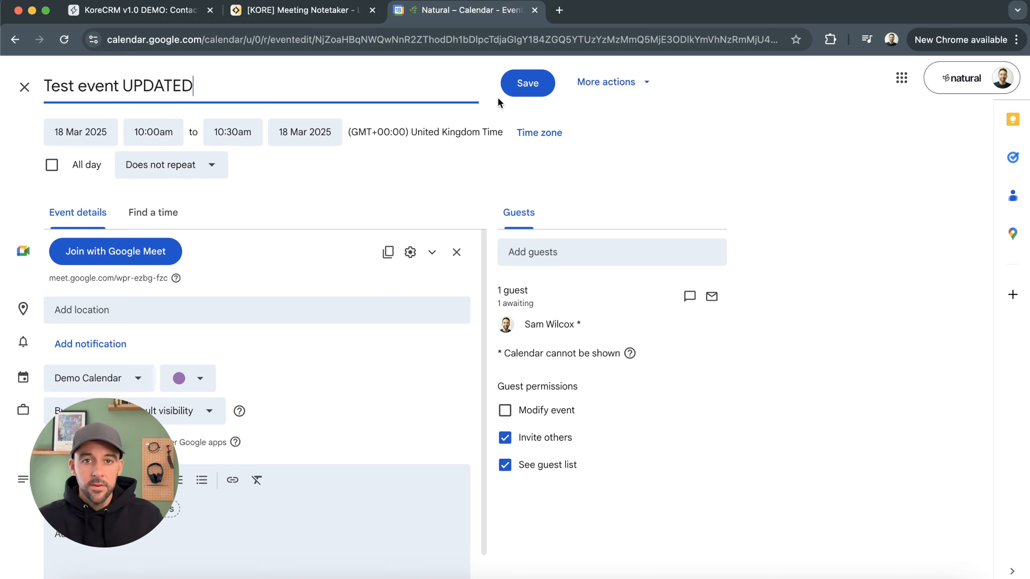
left_click(512, 92)
left_click(660, 389)
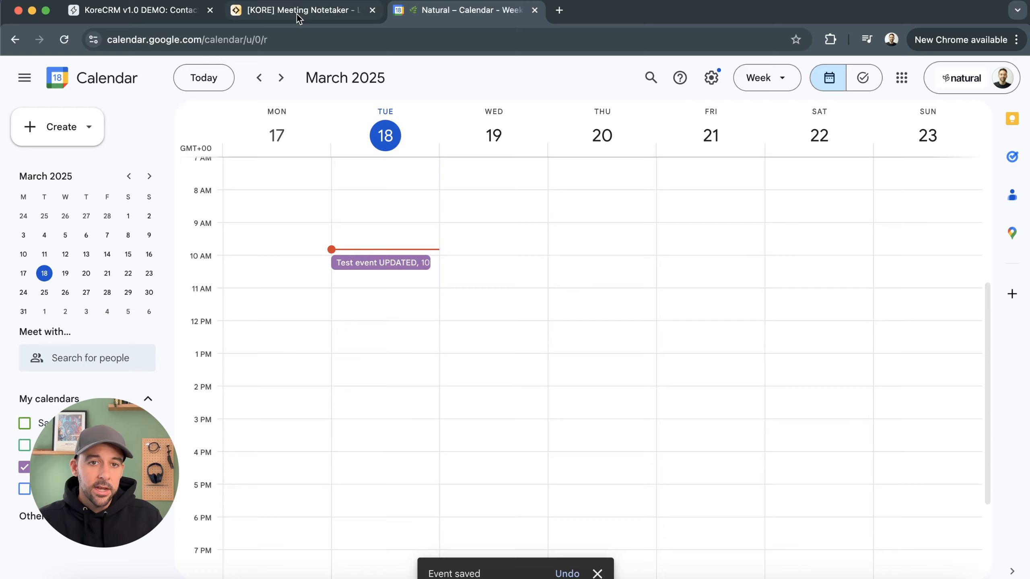
Open the update automation's run history and expand the latest run
left_click(97, 11)
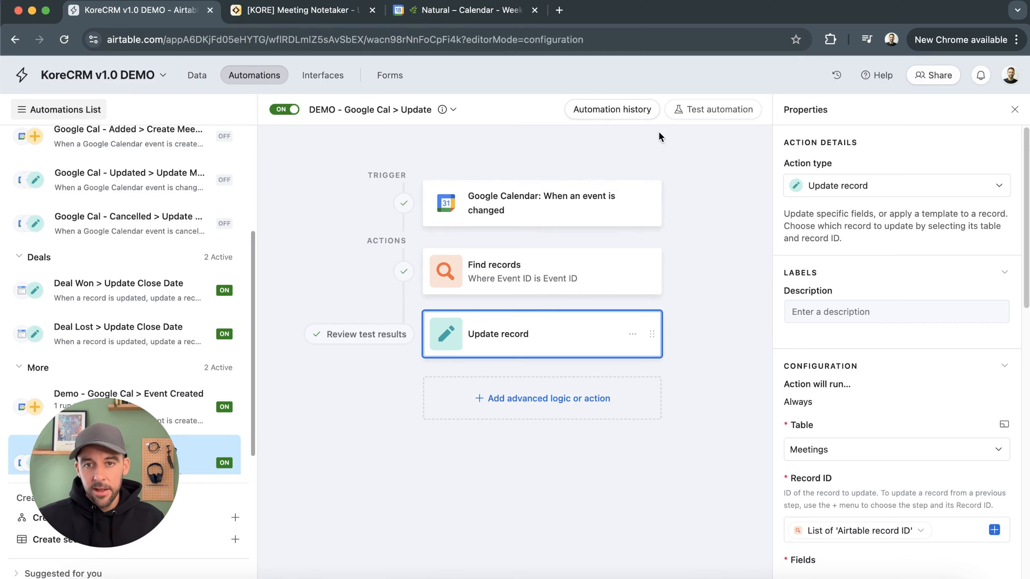
left_click(610, 115)
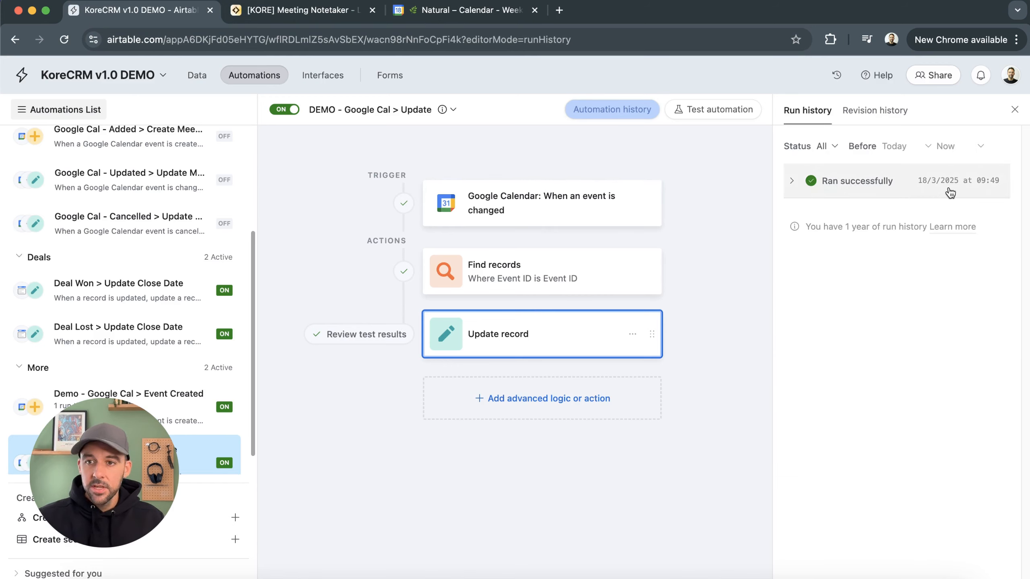
left_click(859, 187)
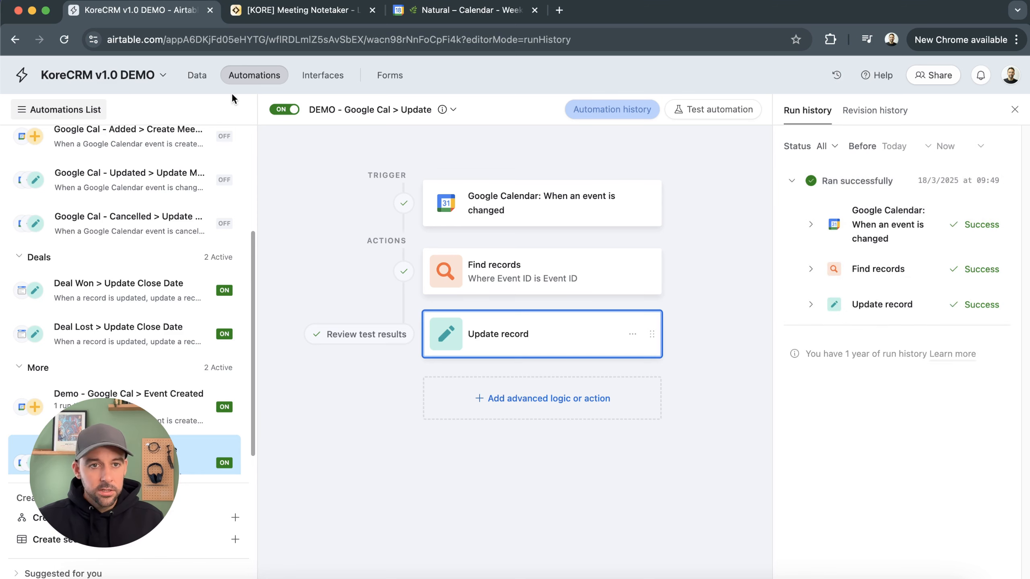
Open the Meetings table to check the synced meeting record
left_click(202, 84)
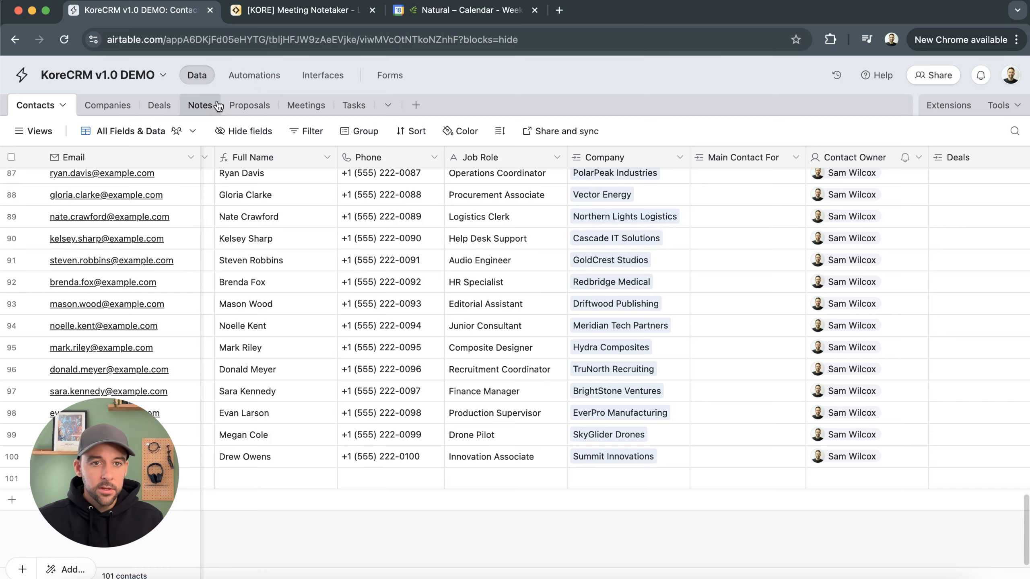
left_click(307, 106)
left_click(134, 183)
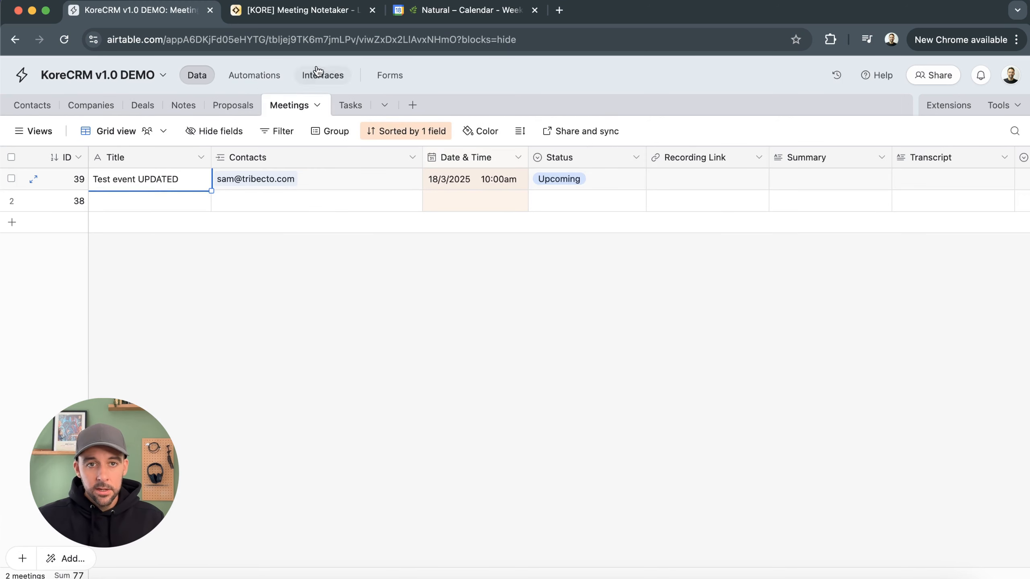
In Google Calendar, move the test event to start at 10:30am and send update emails to guests
left_click(460, 16)
left_click_drag(373, 266, 372, 280)
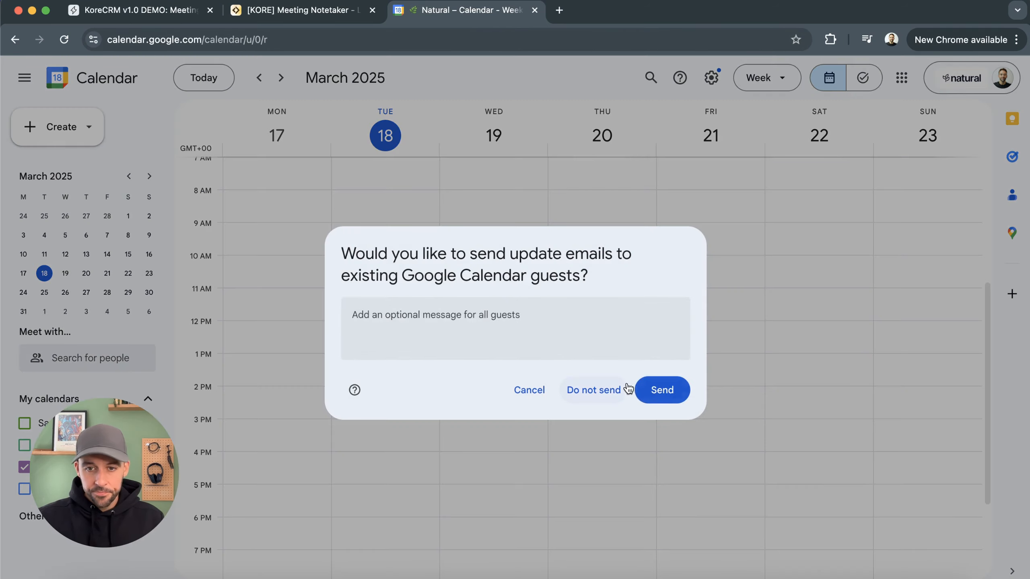
left_click(670, 395)
Return to Airtable, check the Meetings record, and reopen the automations list
left_click(191, 11)
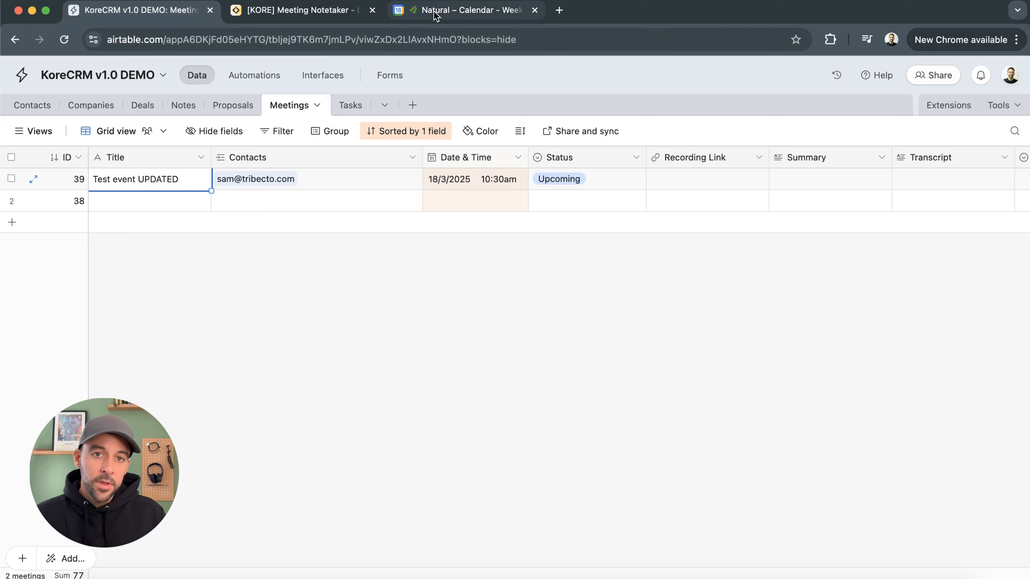
left_click(256, 76)
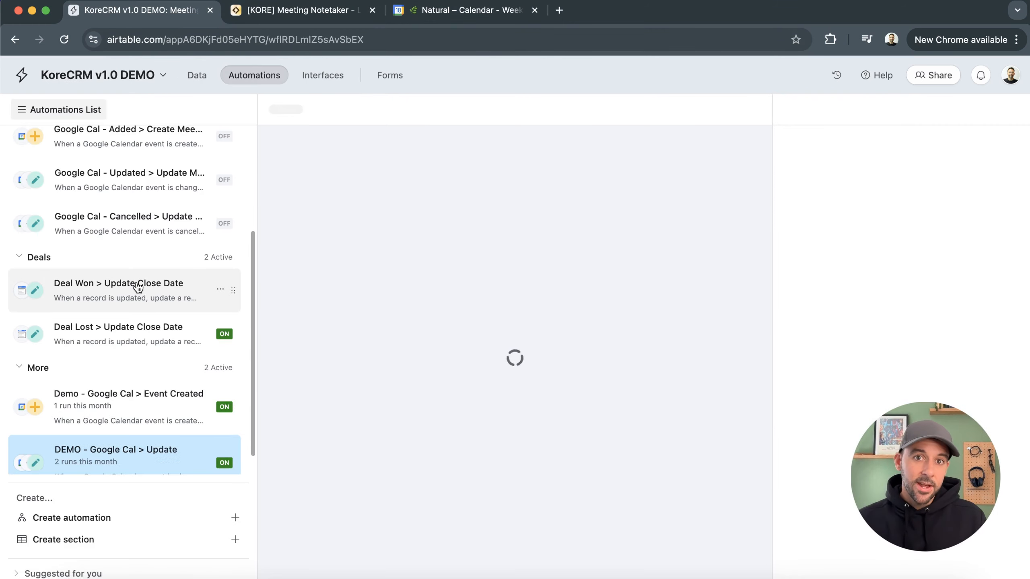
scroll(162, 384, "down", 1)
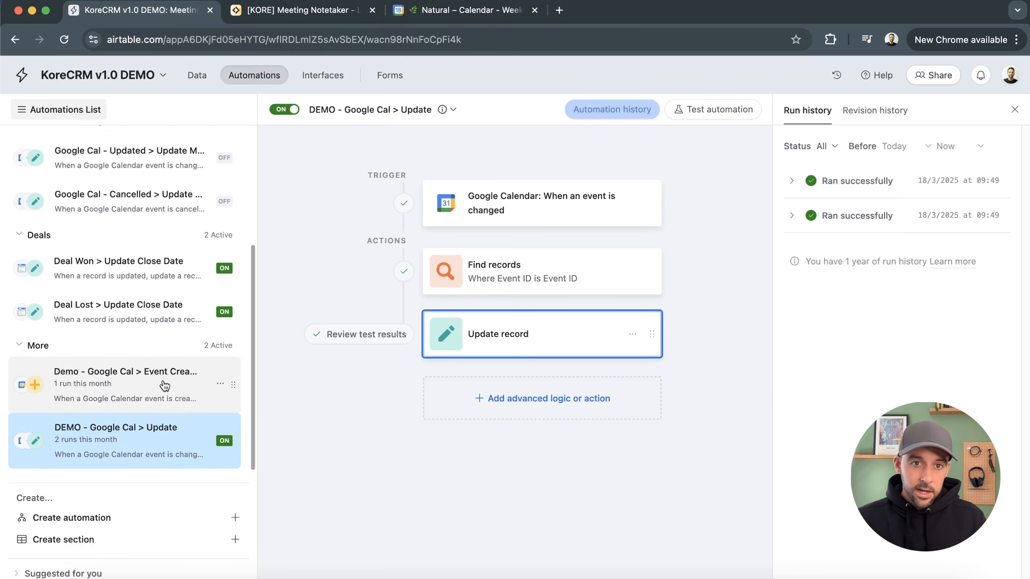
Create a new automation named "DEMO - Google Cal > Cancelled"
left_click(142, 523)
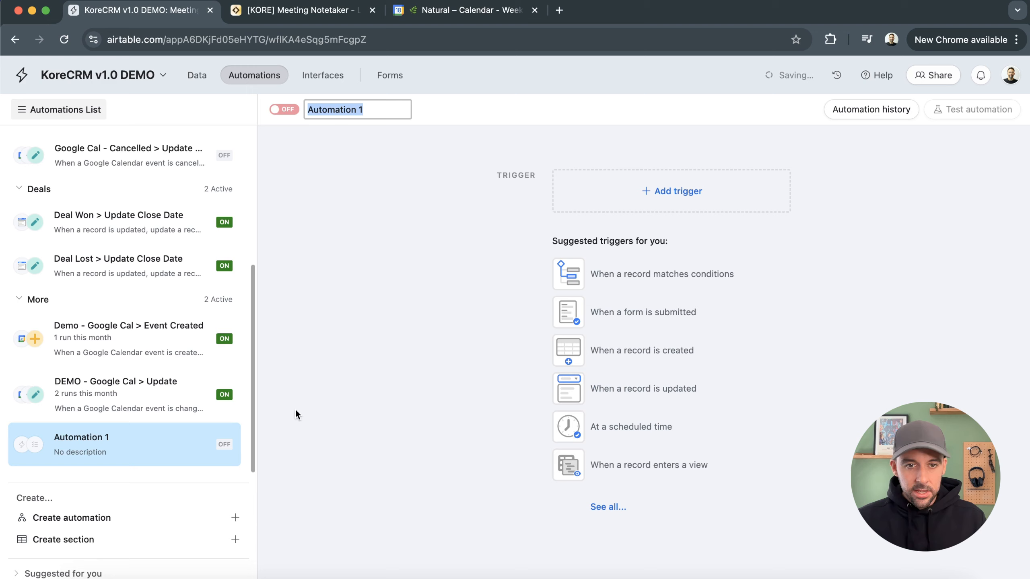
type("DE")
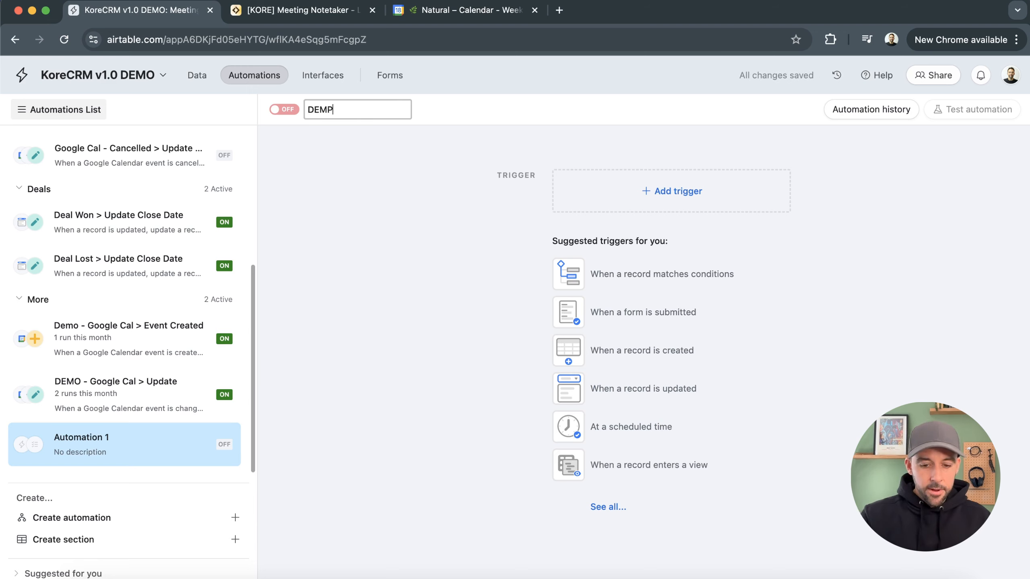
type("MO ")
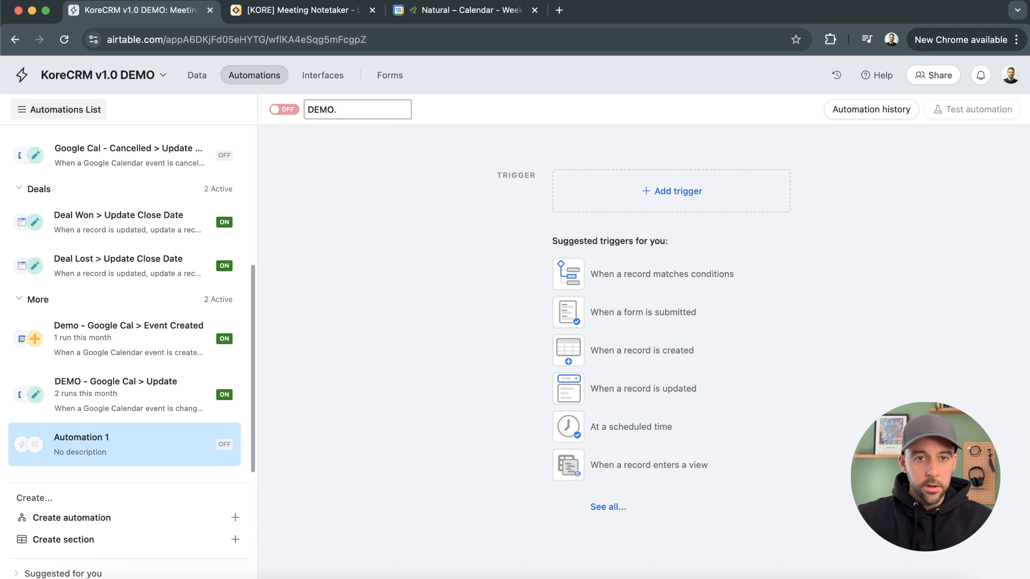
type("-G")
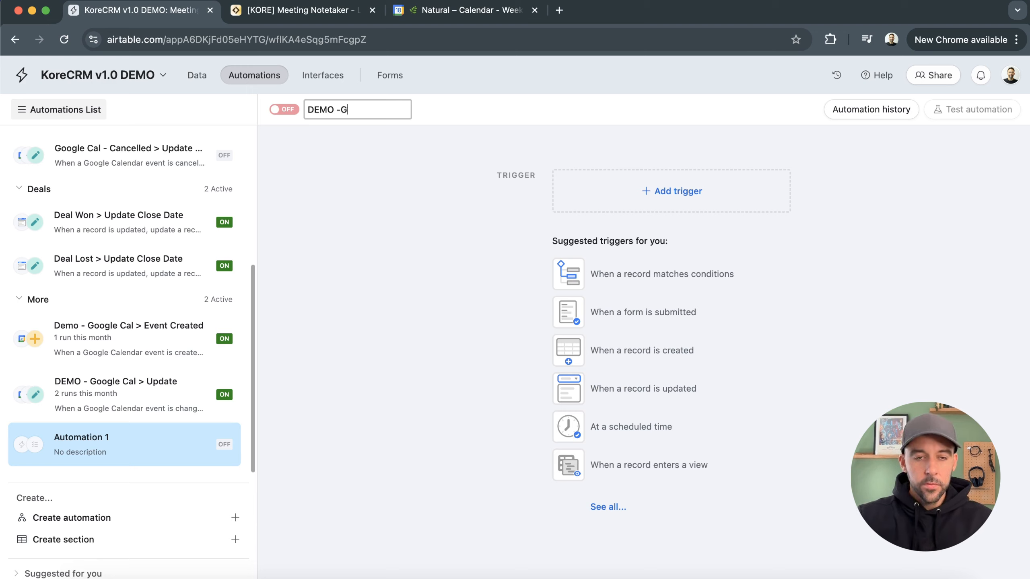
type("oogle Cal ")
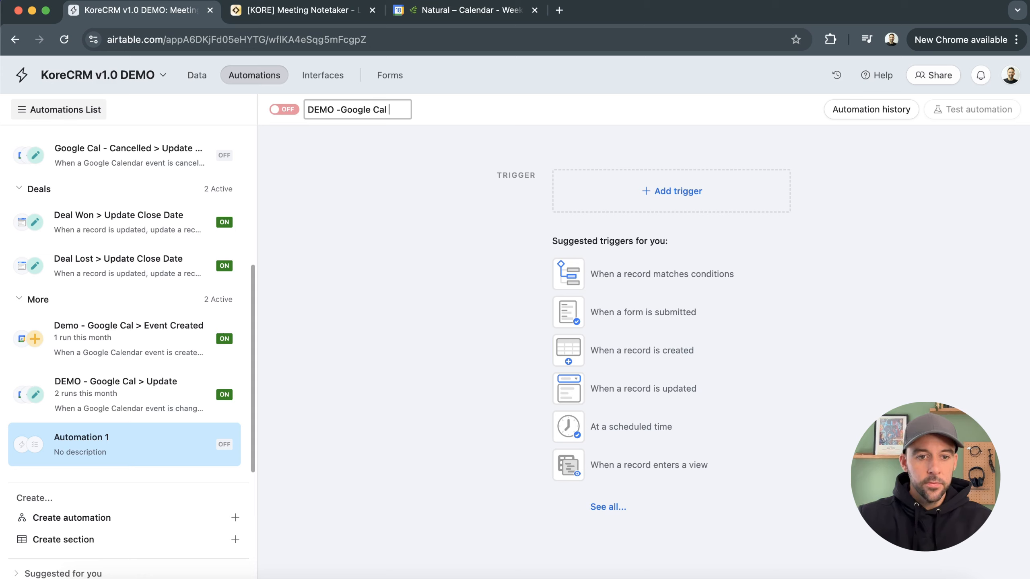
type("> Cancelled")
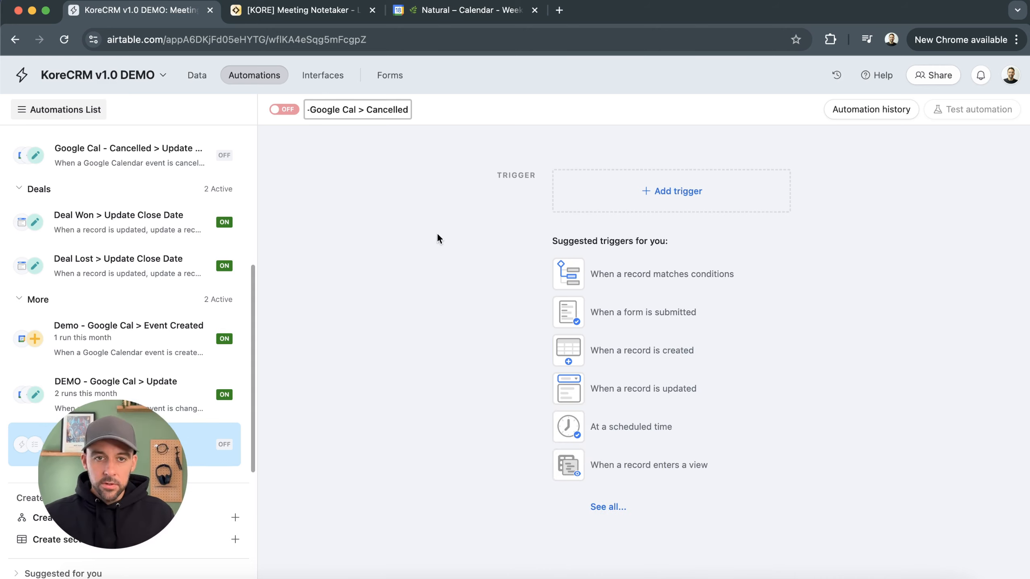
Confirm the automation name and set its trigger to Google Calendar's When event cancelled
key("Return")
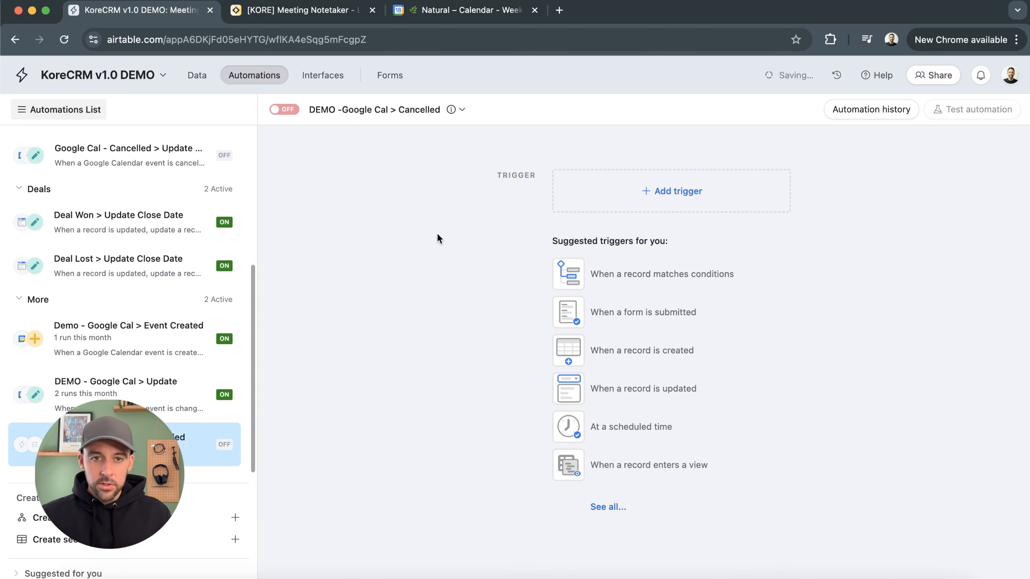
left_click(647, 199)
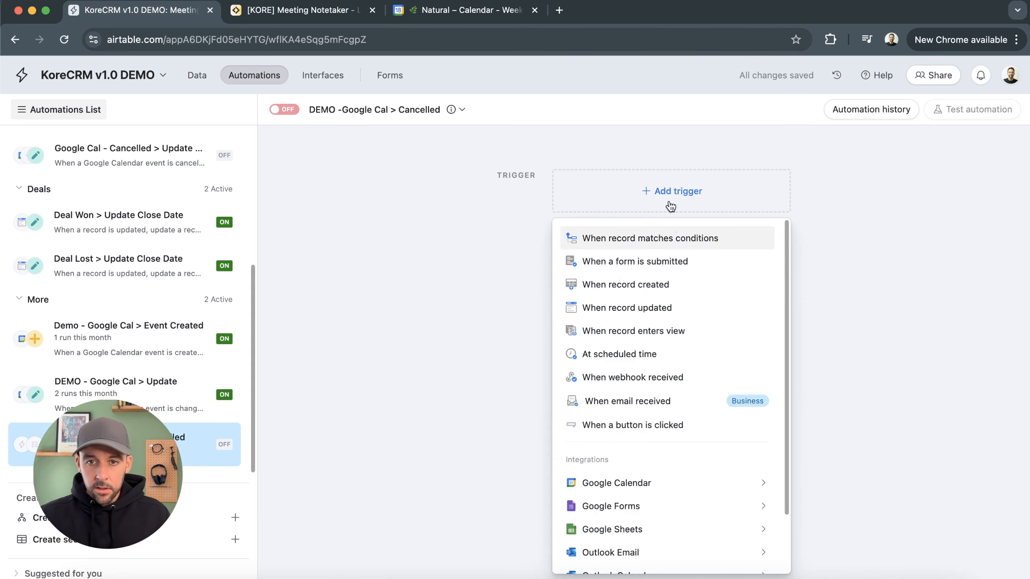
mouse_move(657, 492)
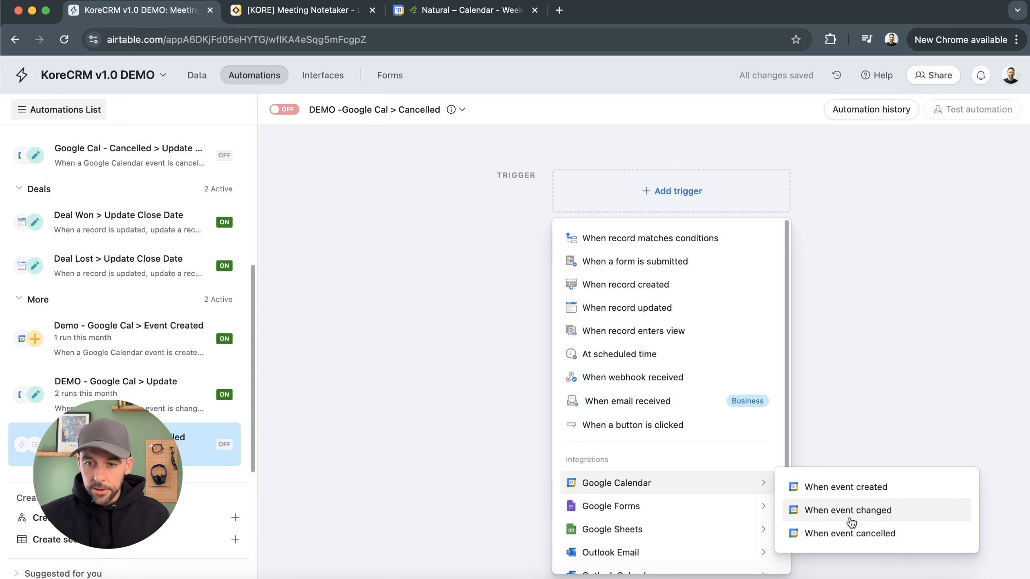
left_click(862, 534)
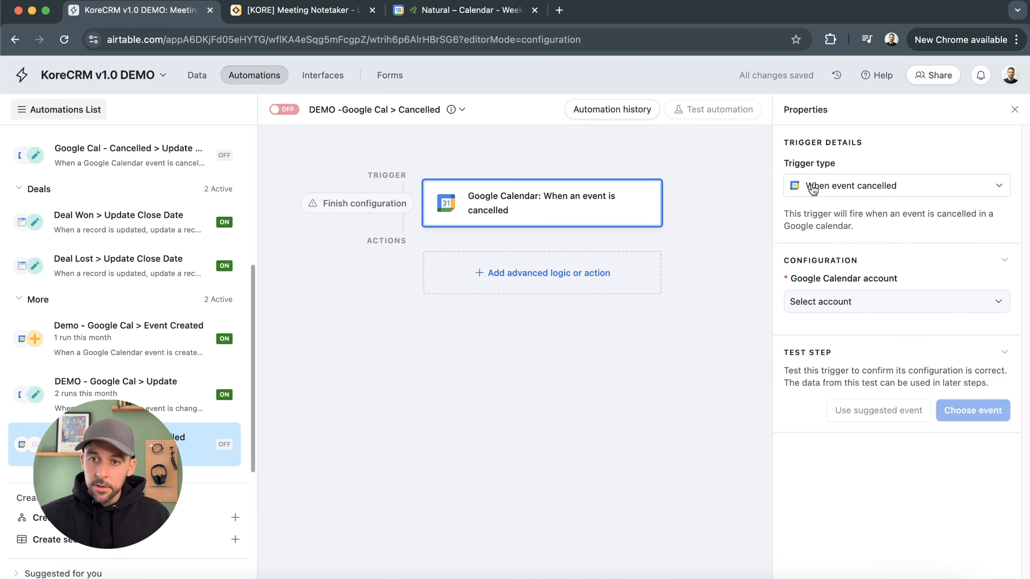
Configure the trigger with the Google Calendar account and Demo Calendar, and choose a test event
left_click(895, 291)
left_click(887, 356)
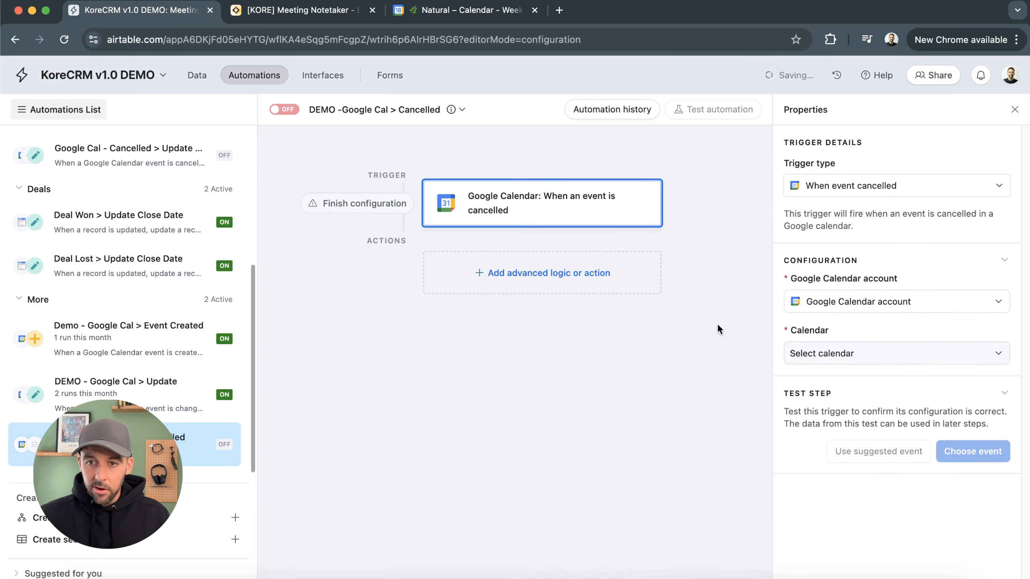
left_click(918, 358)
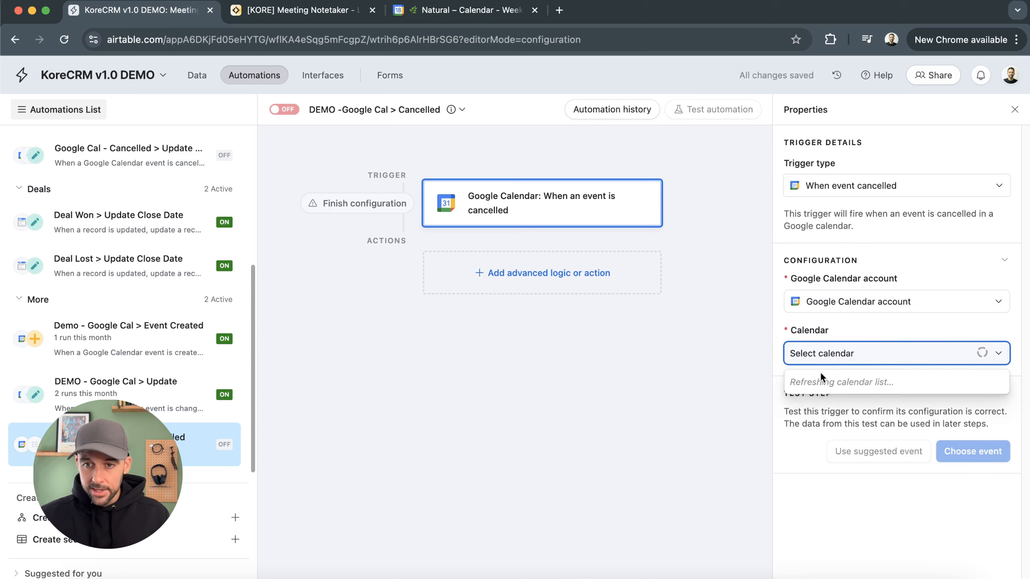
left_click(808, 431)
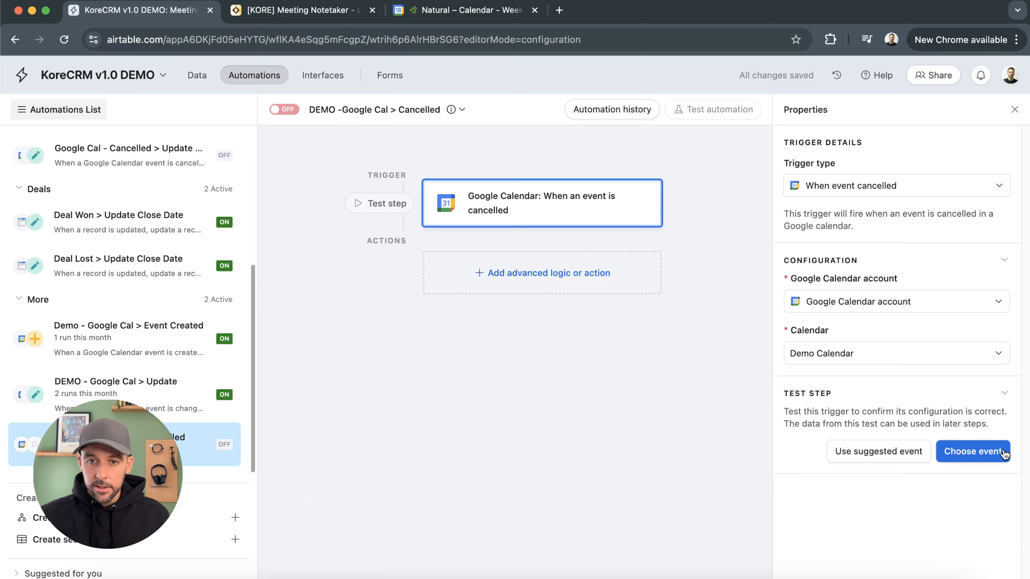
left_click(973, 451)
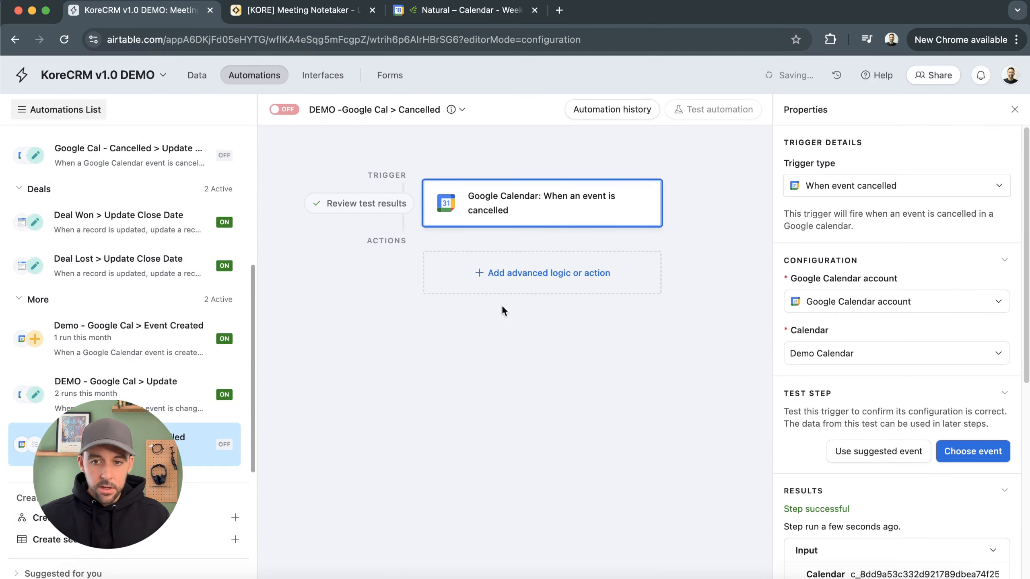
Add a Find records action that searches the Meetings table by condition
scroll(830, 489, "down", 10)
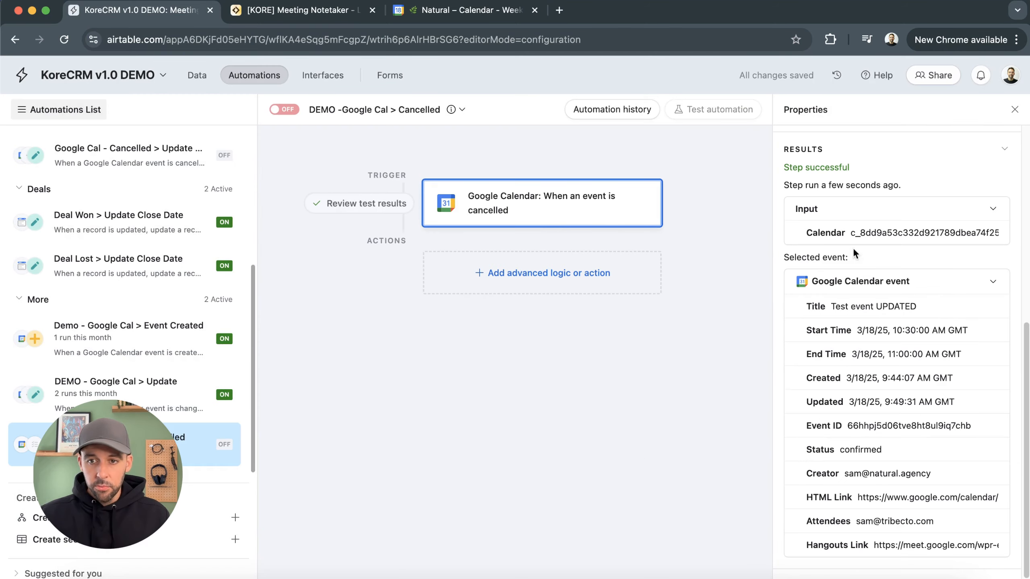
left_click(527, 271)
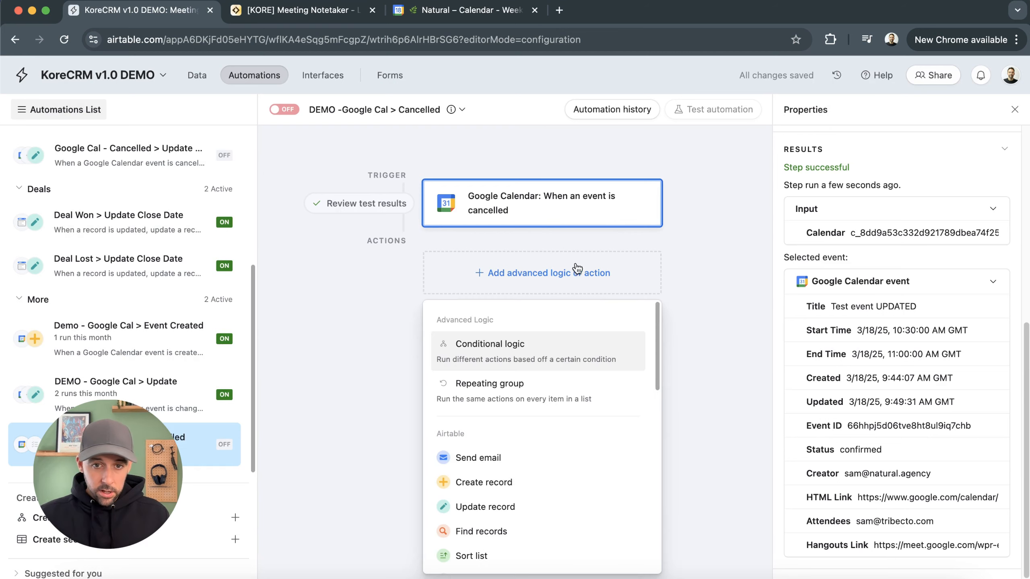
left_click(491, 531)
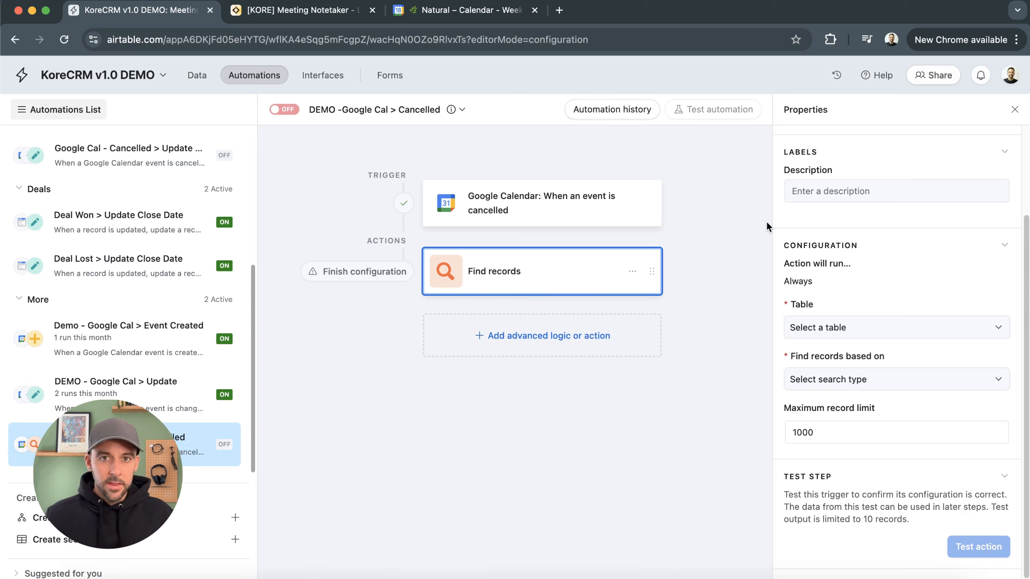
left_click(847, 328)
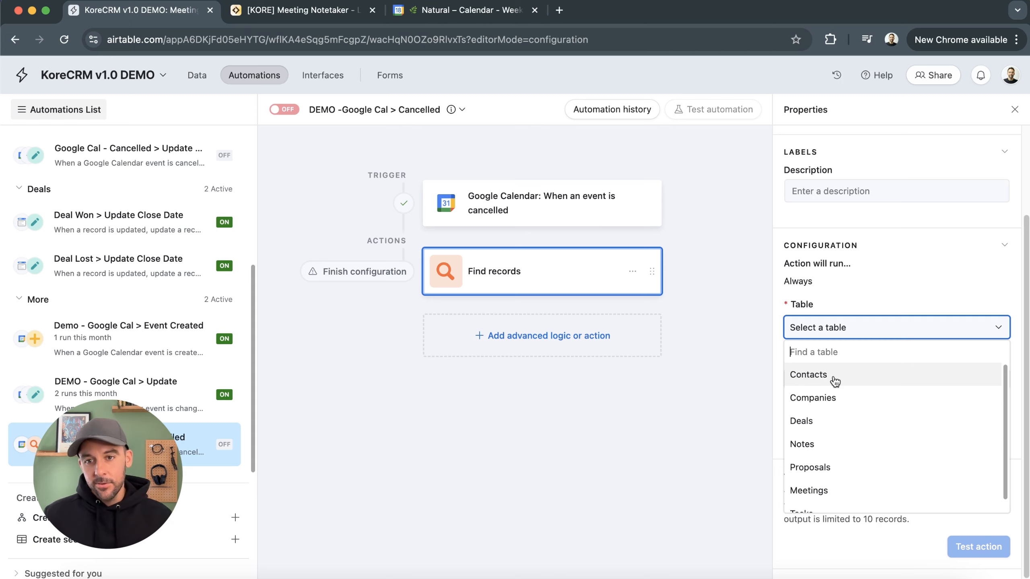
left_click(809, 490)
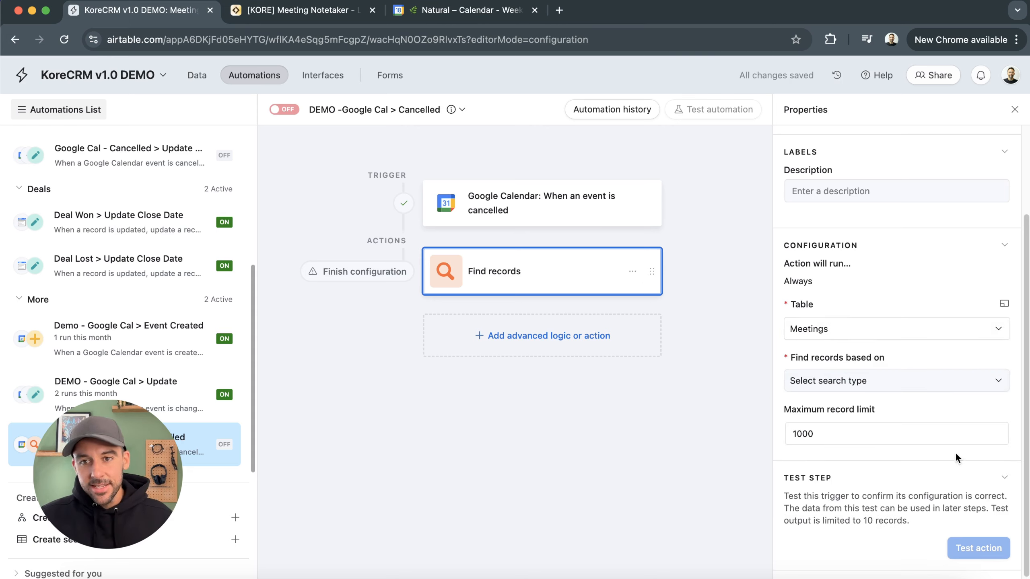
left_click(878, 380)
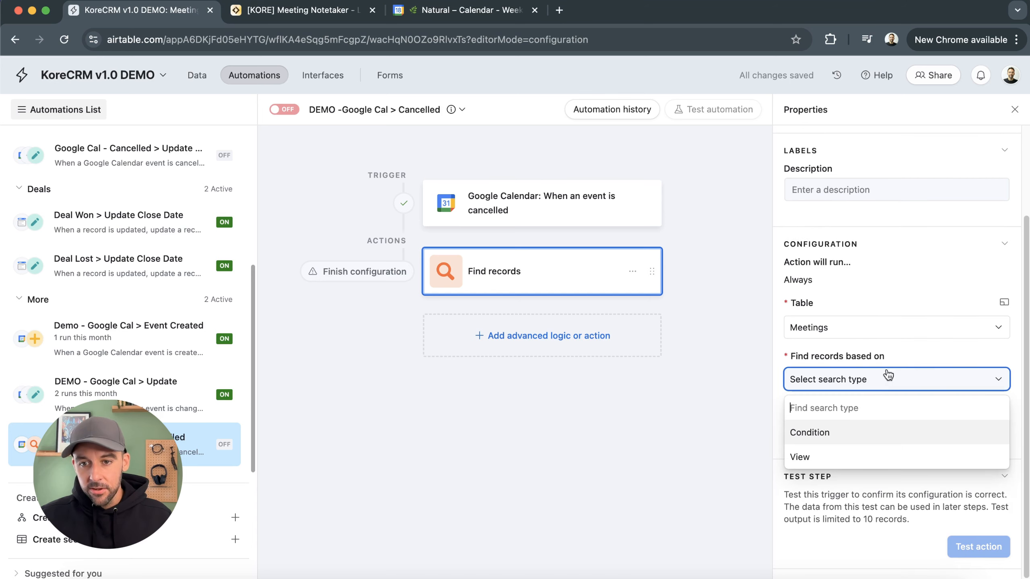
left_click(870, 432)
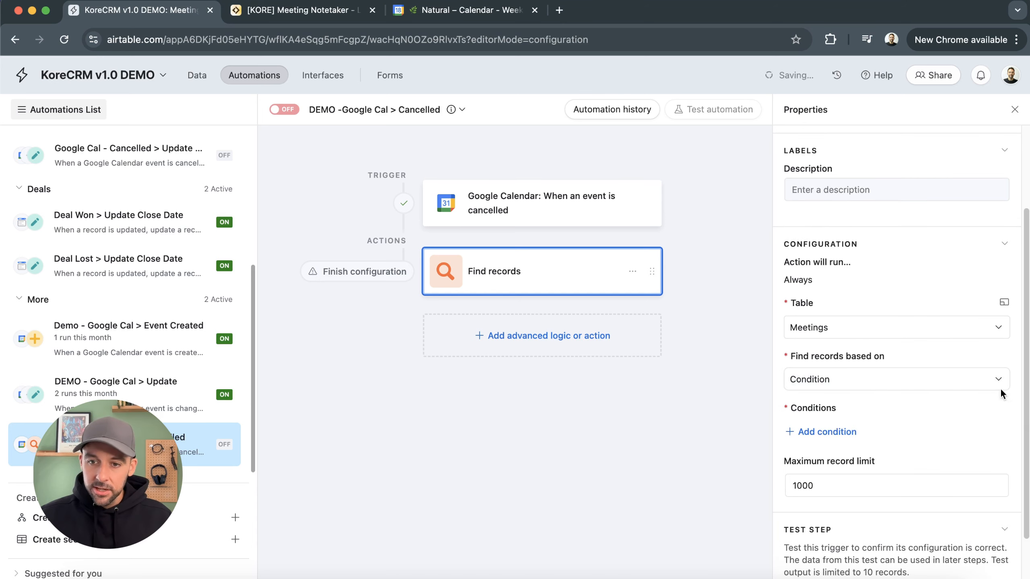
Add a condition where the Event ID field is the trigger's Event ID, set dynamically
left_click(843, 431)
left_click(856, 433)
scroll(909, 365, "down", 3)
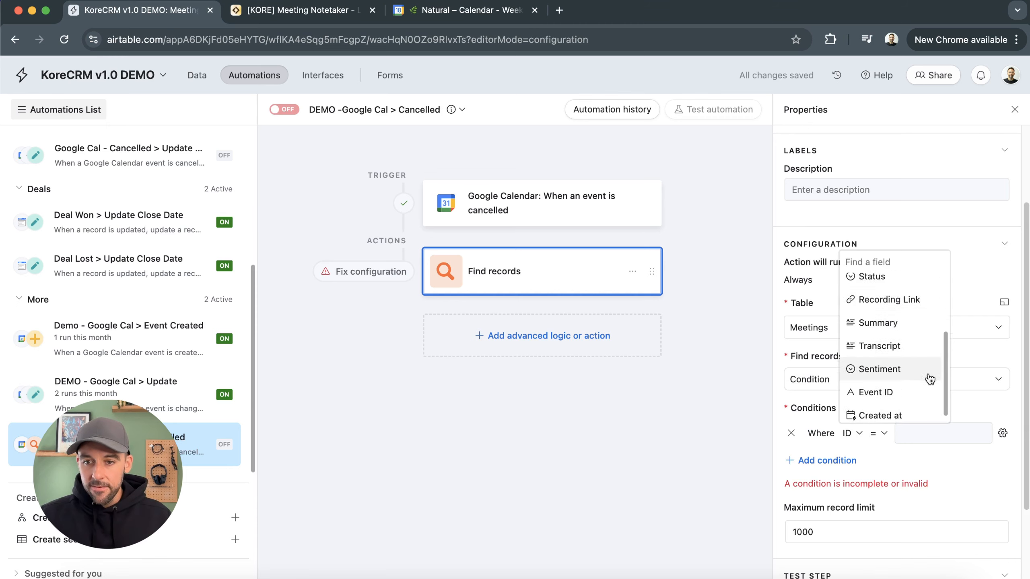
left_click(909, 392)
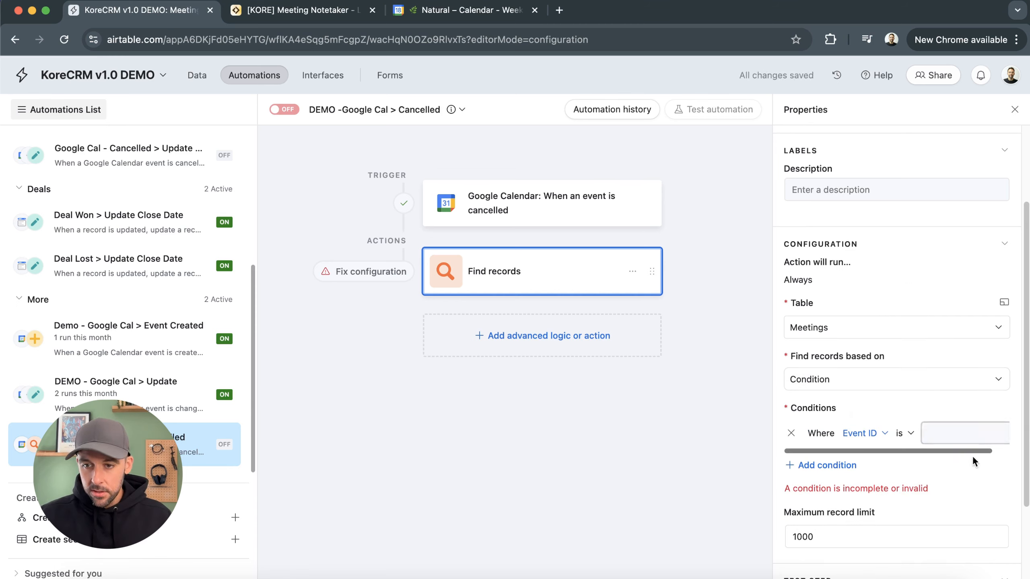
scroll(965, 452, "right", 2)
left_click(1003, 433)
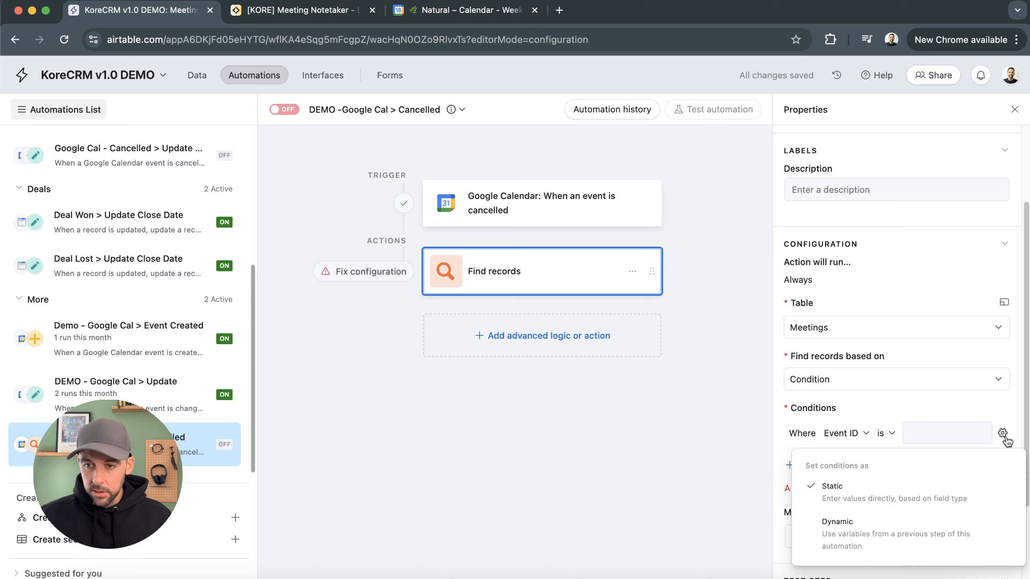
left_click(866, 525)
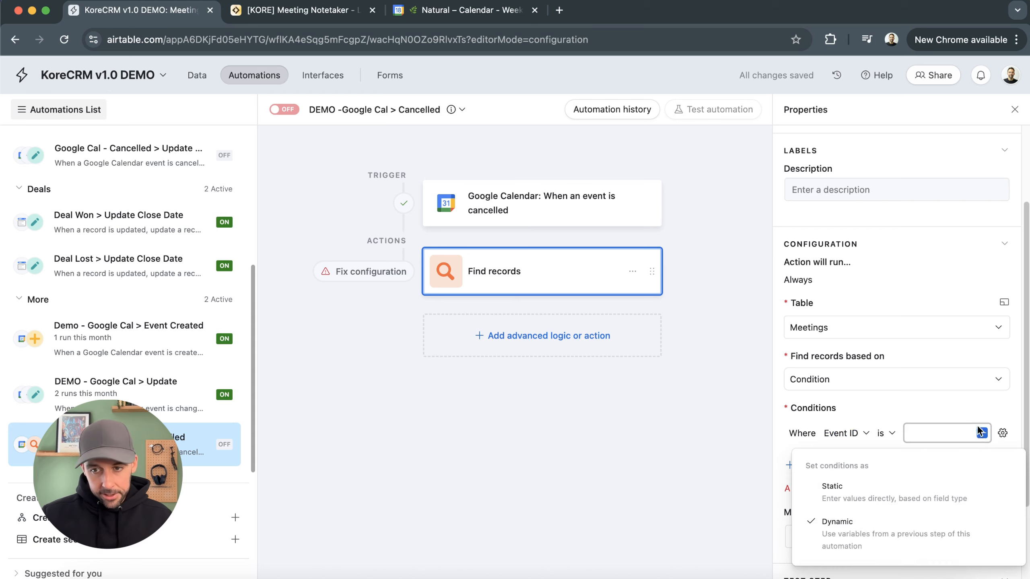
left_click(982, 432)
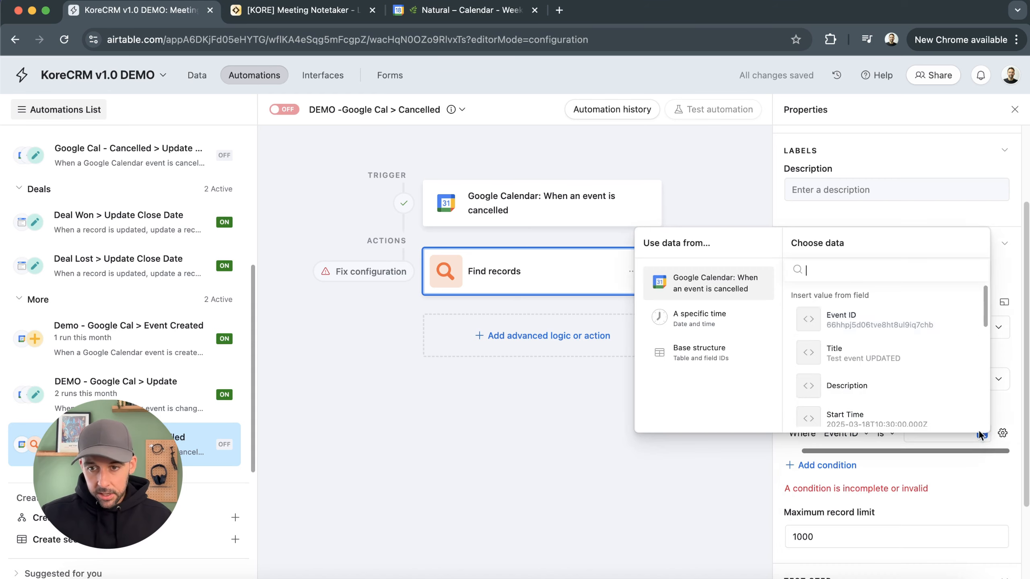
left_click(836, 311)
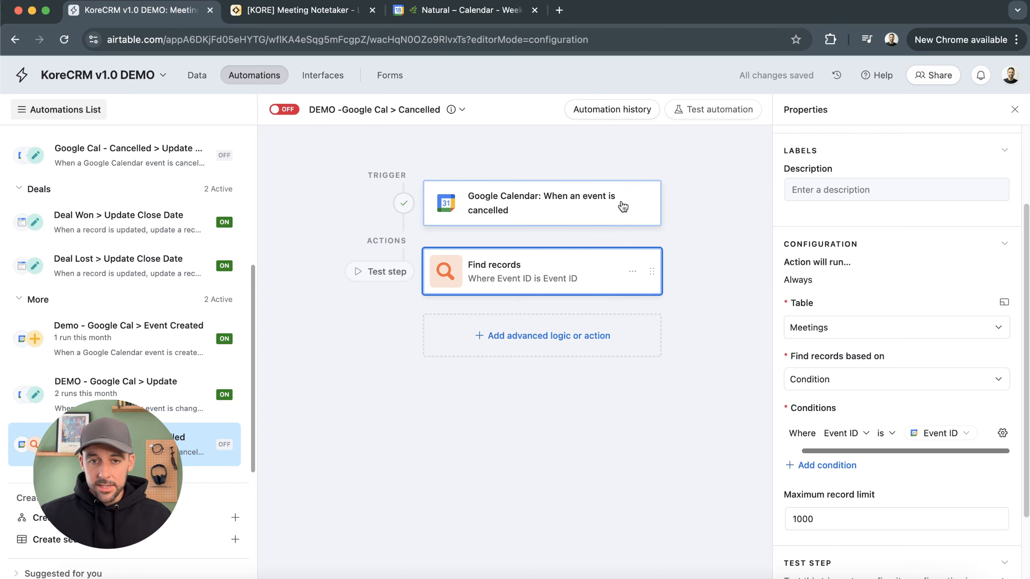
Test the Find records action and close the found records
scroll(892, 487, "down", 3)
left_click(976, 549)
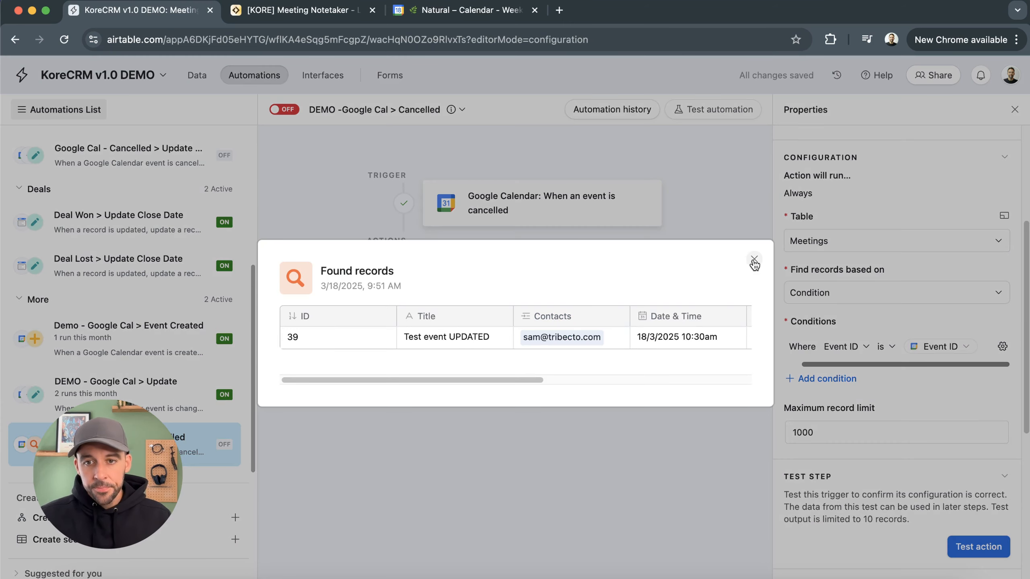
left_click(755, 260)
Add an Update record action on Meetings using the found records' Airtable record ID as Record ID
left_click(572, 339)
scroll(521, 538, "down", 3)
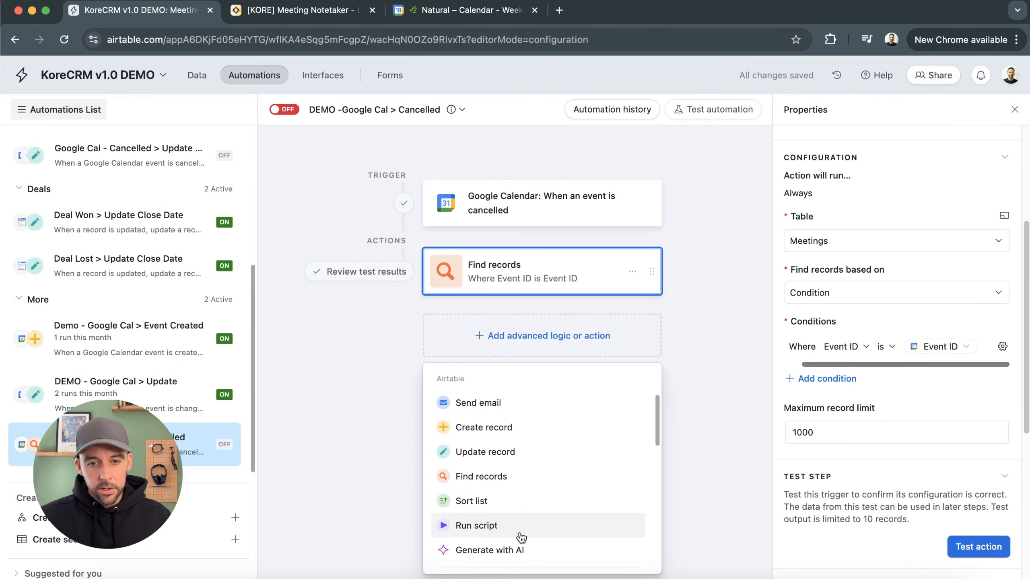
left_click(523, 454)
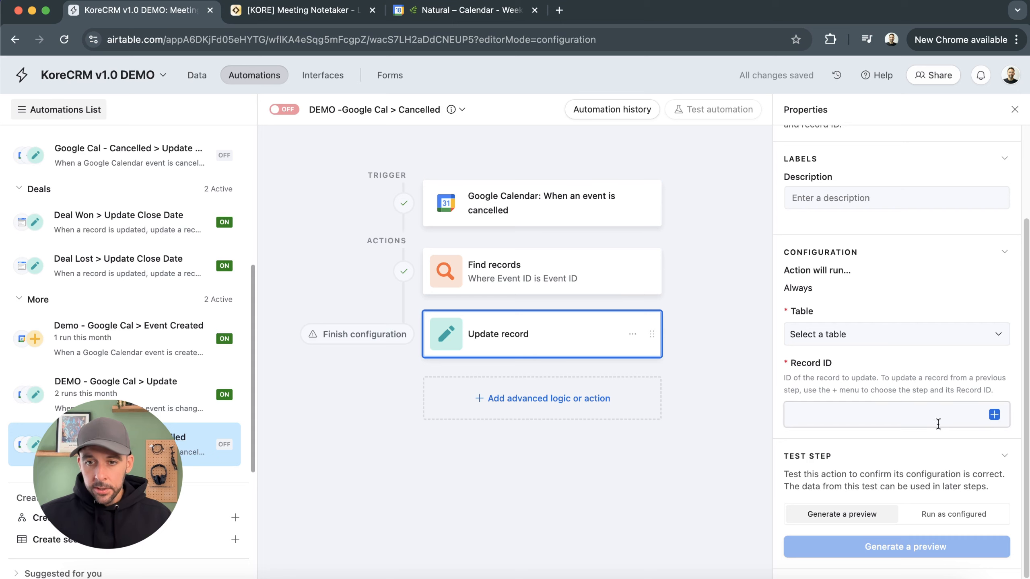
left_click(846, 335)
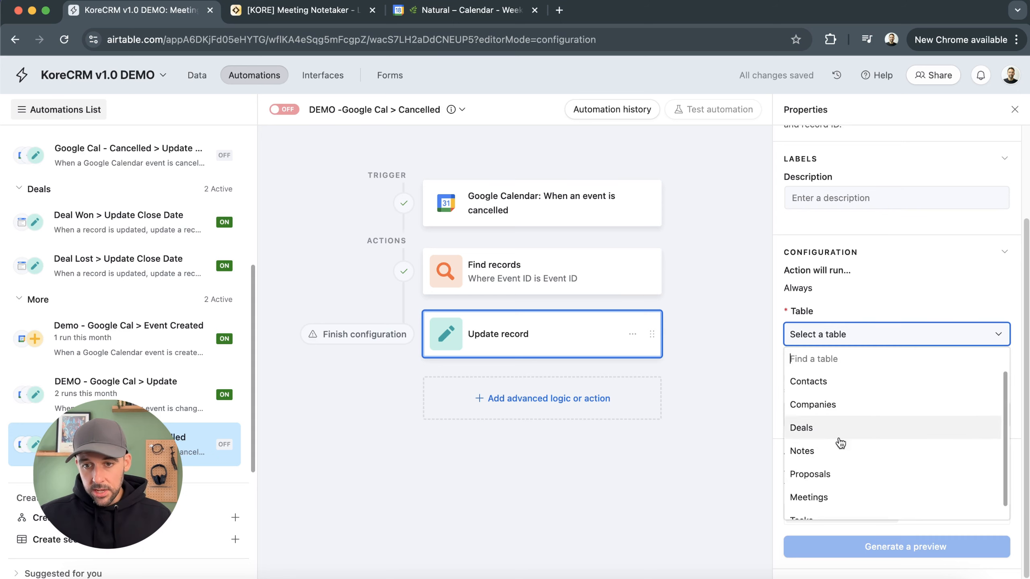
left_click(831, 497)
left_click(994, 416)
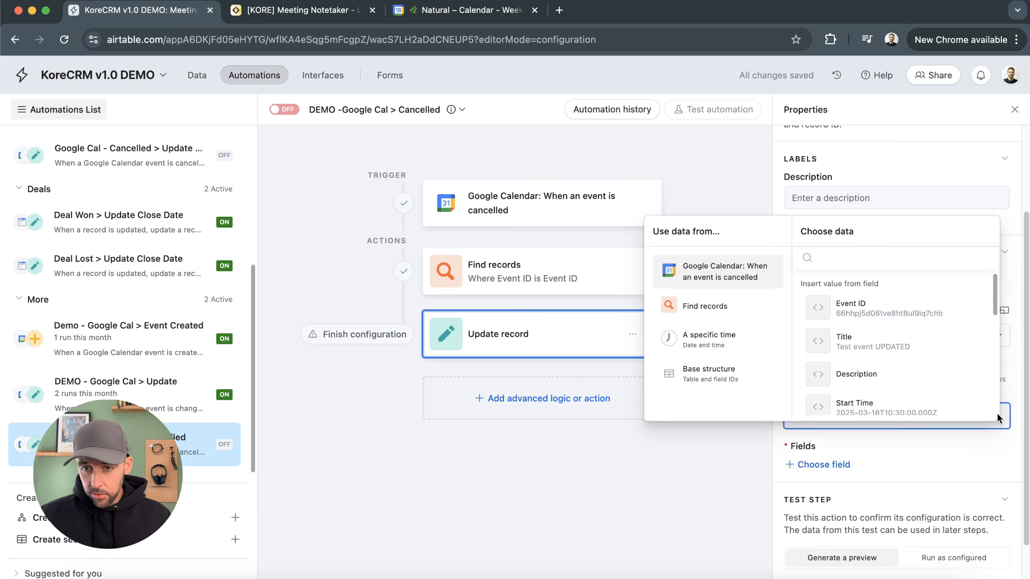
left_click(718, 306)
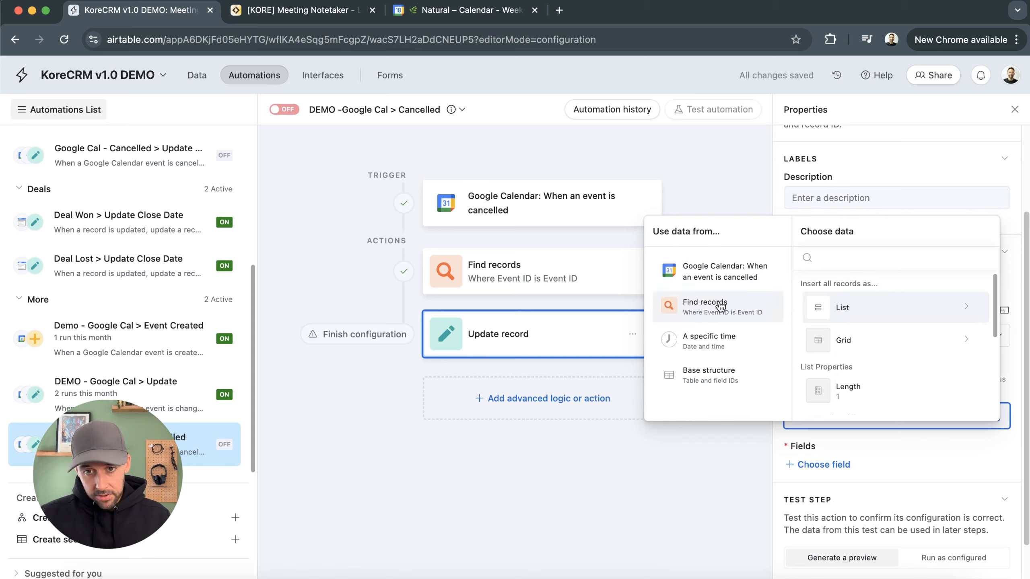
scroll(872, 316, "down", 5)
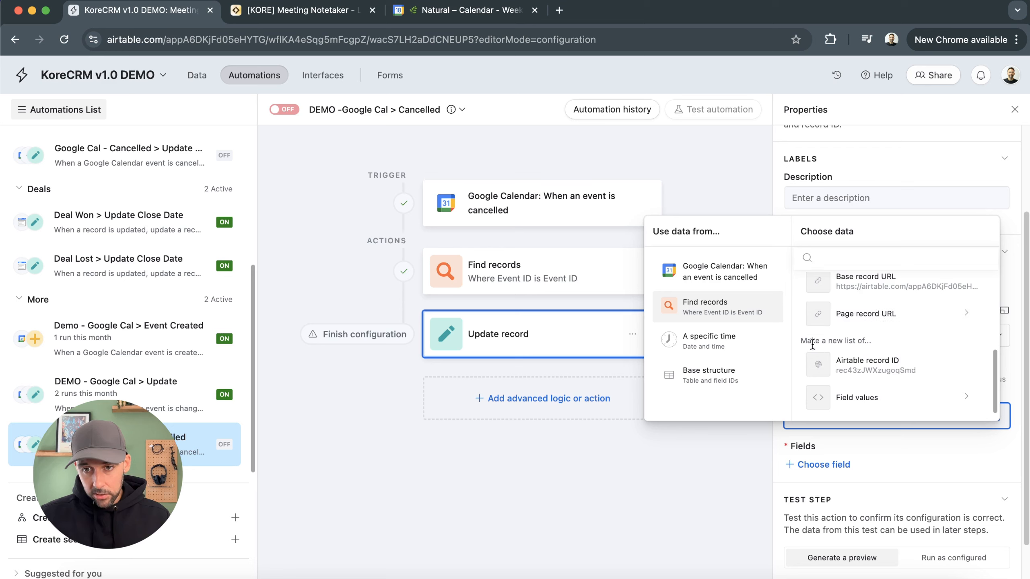
left_click(896, 375)
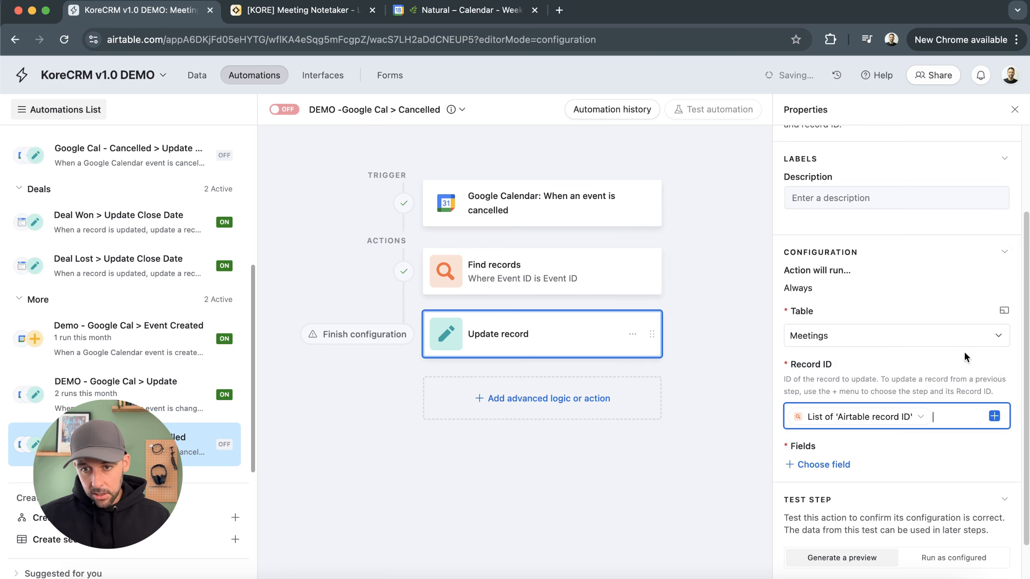
Set the updated record's Status field to Cancelled and turn the automation on
left_click(832, 467)
scroll(852, 406, "down", 4)
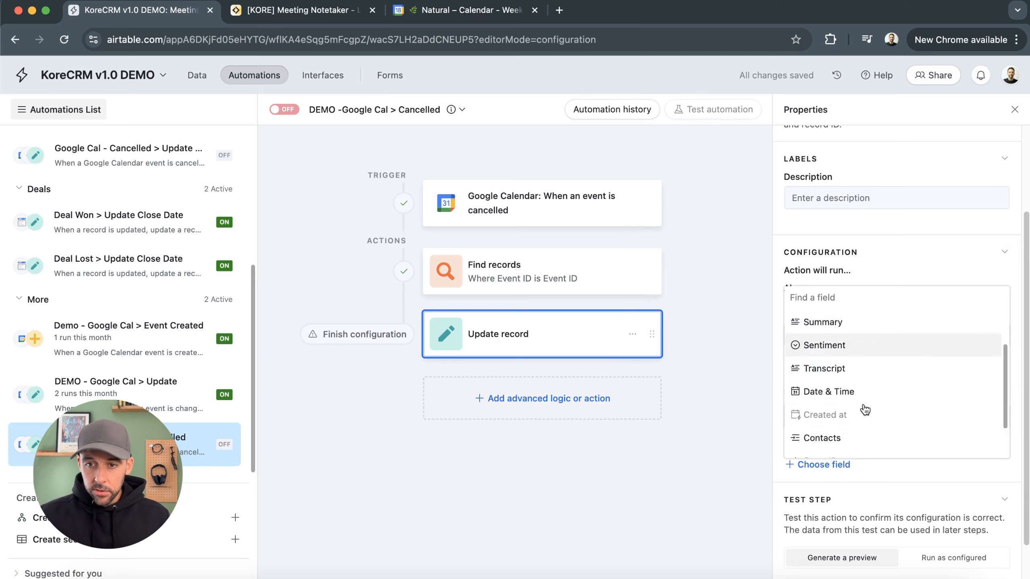
left_click(831, 445)
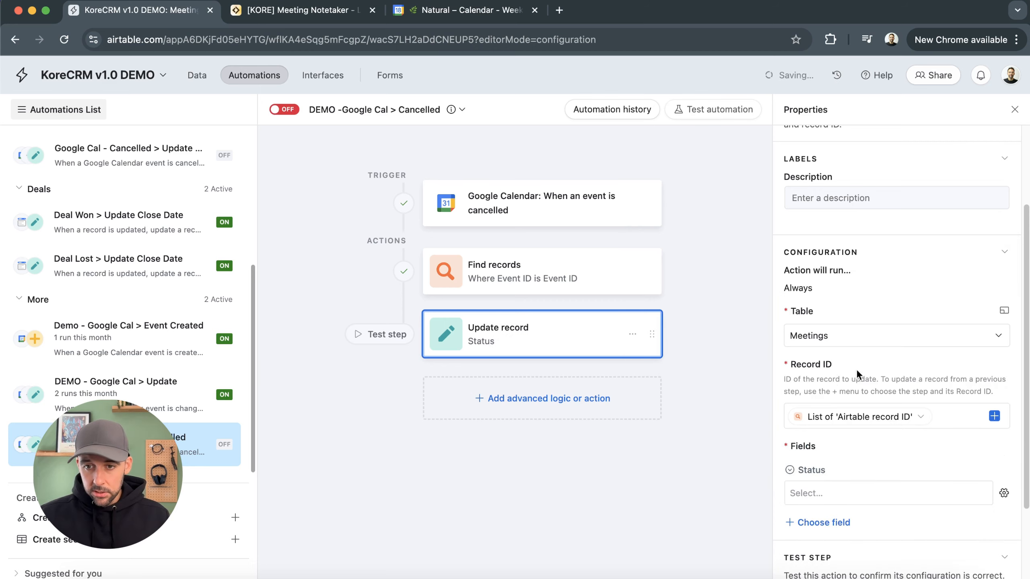
left_click(887, 495)
left_click(839, 575)
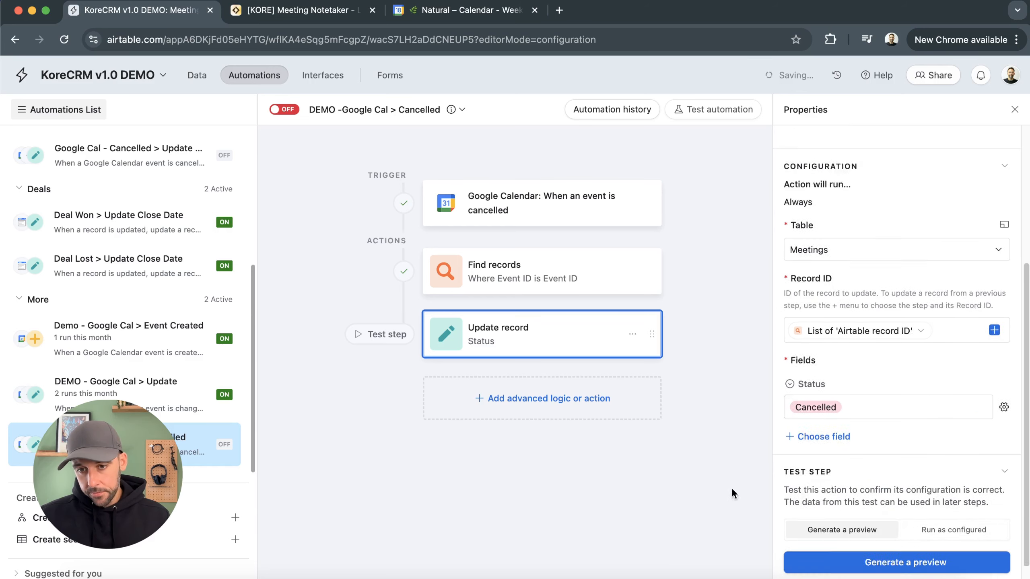
left_click(286, 109)
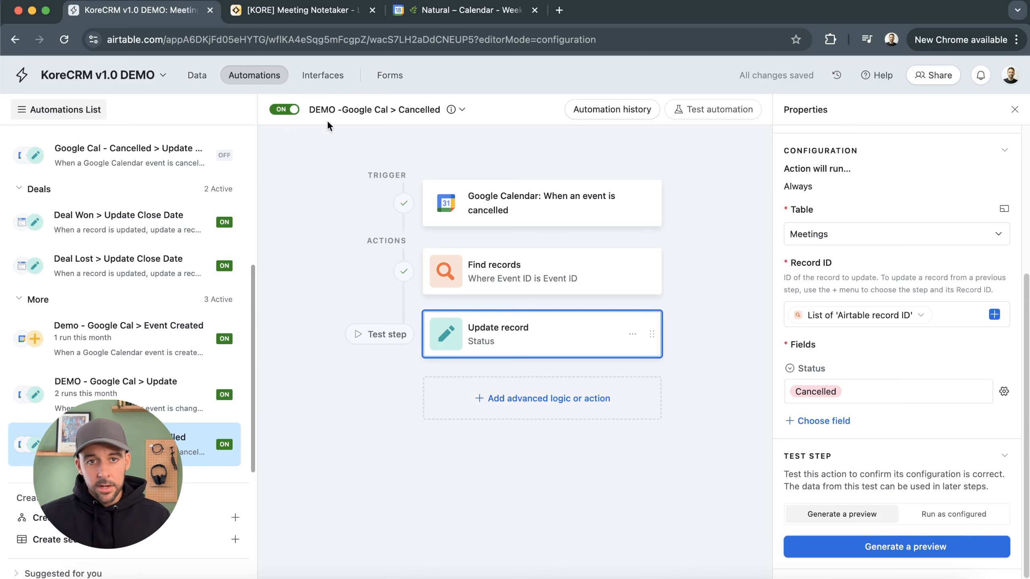
Check the Meetings table, then switch to the Google Calendar tab
left_click(197, 74)
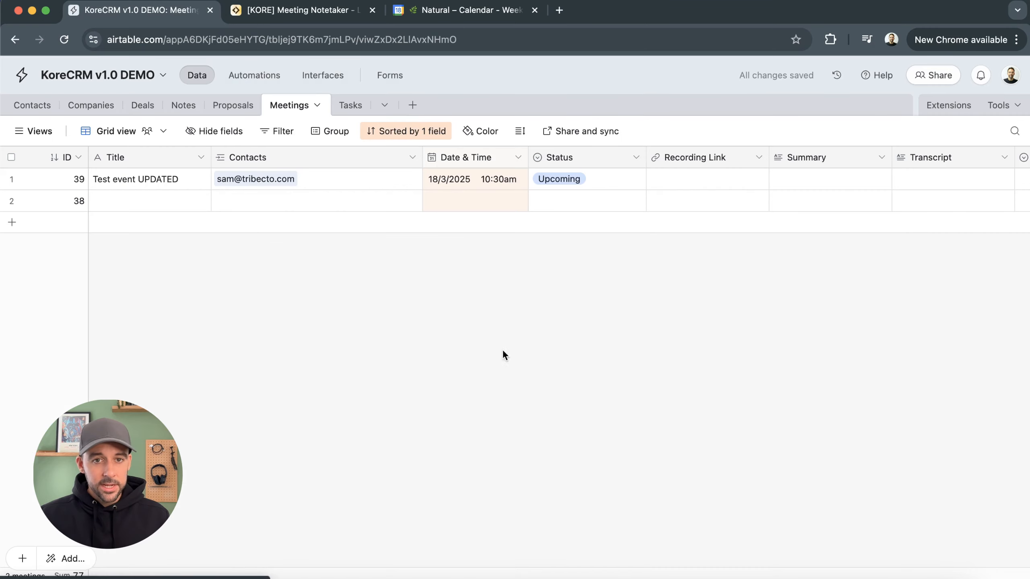
left_click(466, 9)
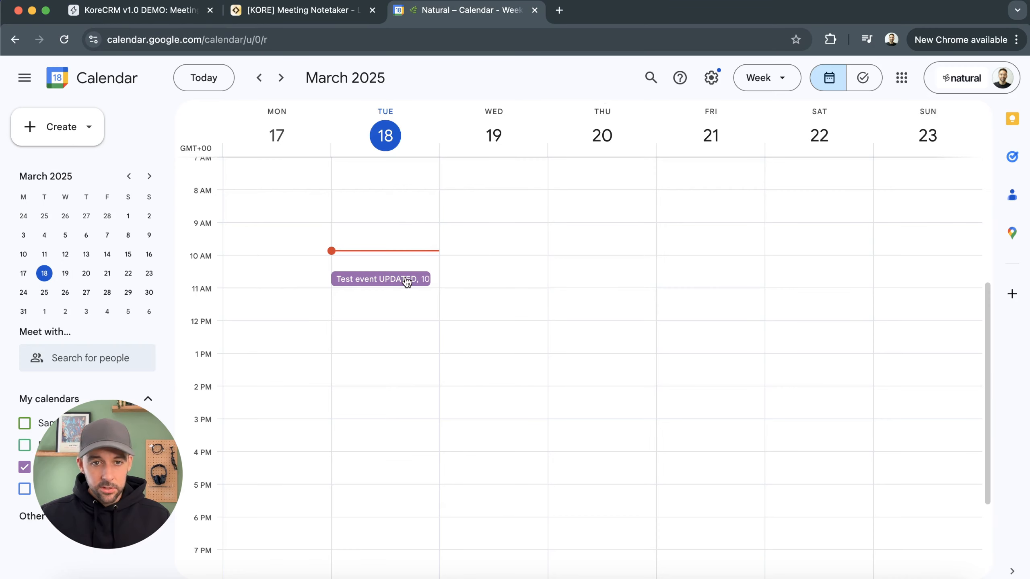
Delete the Test event UPDATED event, send cancellation emails to guests, and check the Meetings table
left_click(407, 281)
key("Delete")
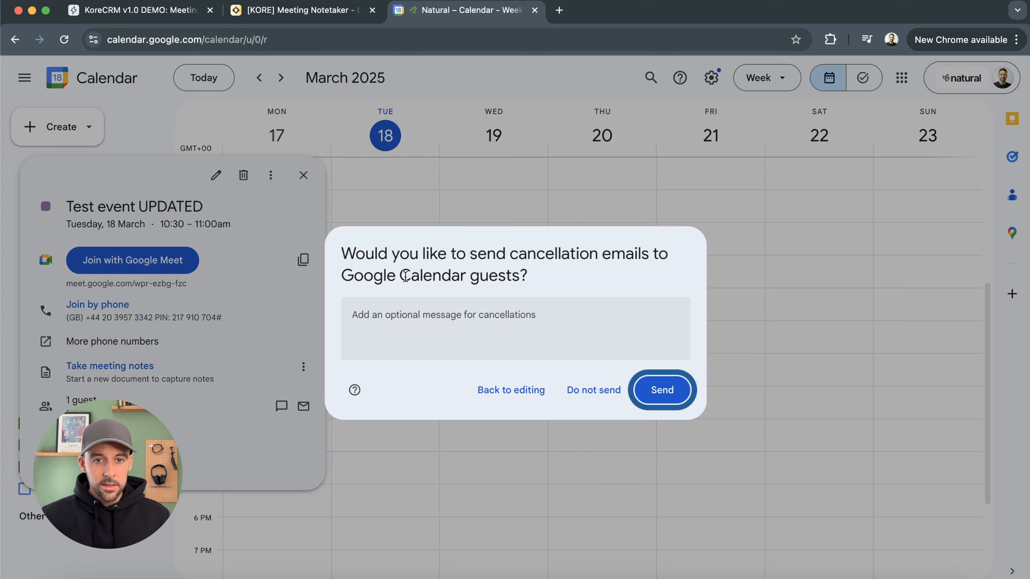
left_click(649, 390)
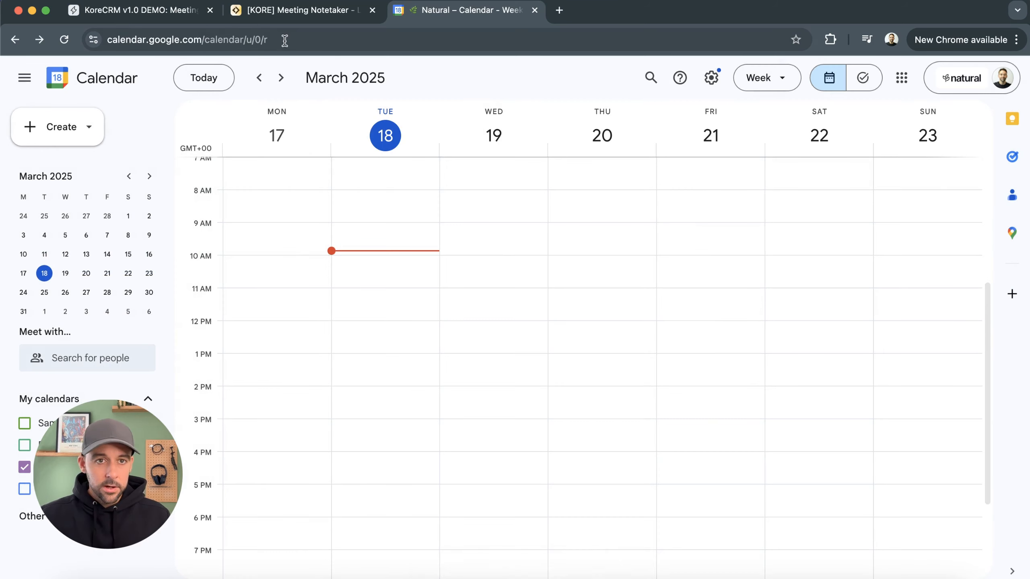
left_click(140, 15)
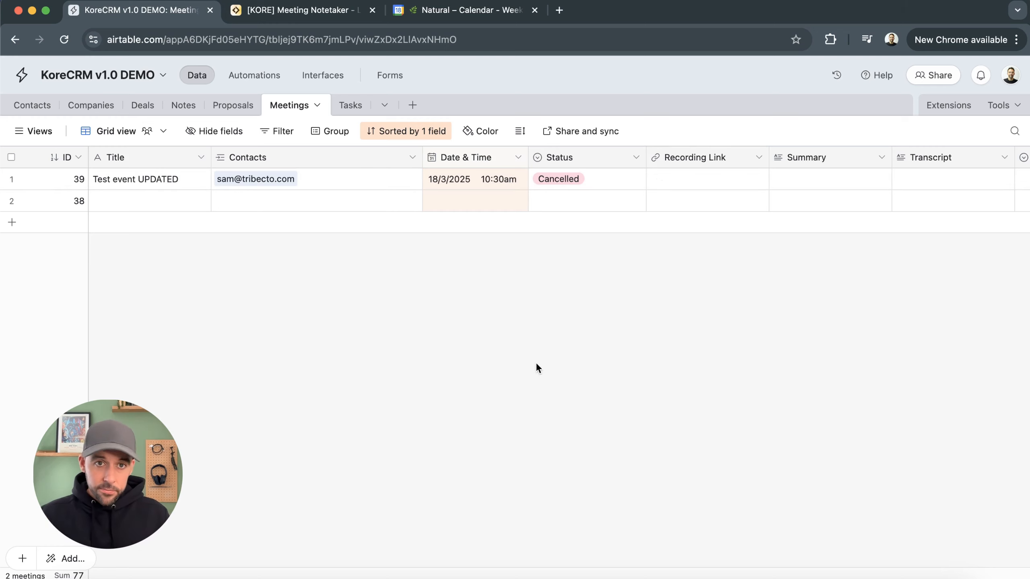
Switch to the Lindy Meeting Notetaker agent and examine the steps of its flow
left_click(307, 12)
scroll(710, 425, "down", 1)
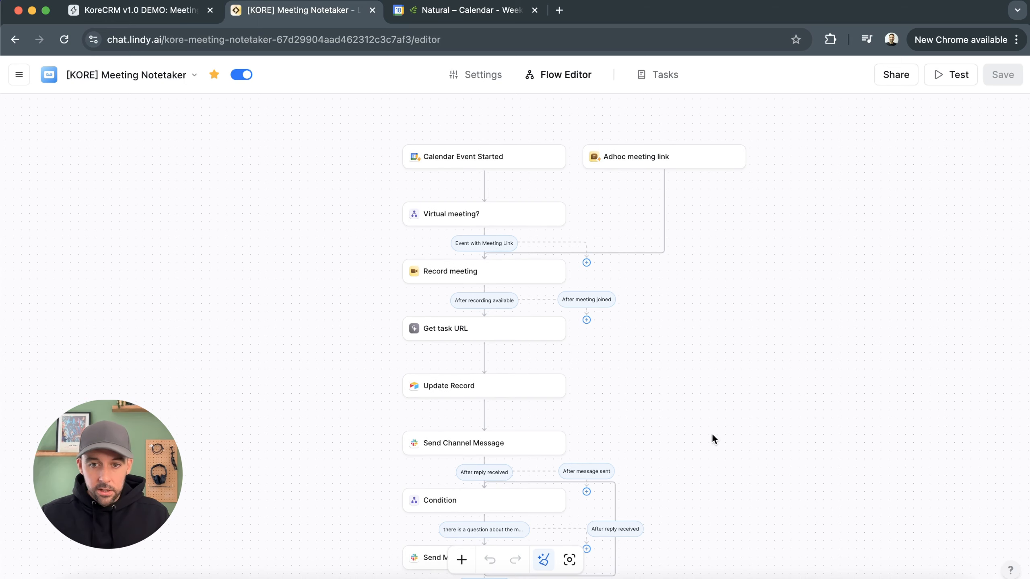
scroll(673, 393, "down", 3)
scroll(677, 402, "up", 2)
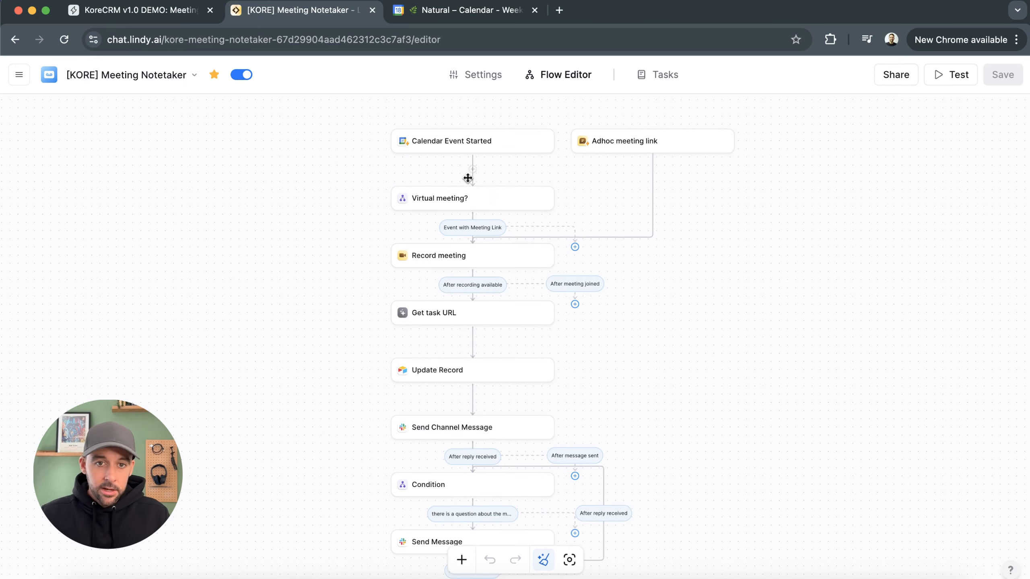
scroll(453, 147, "up", 4)
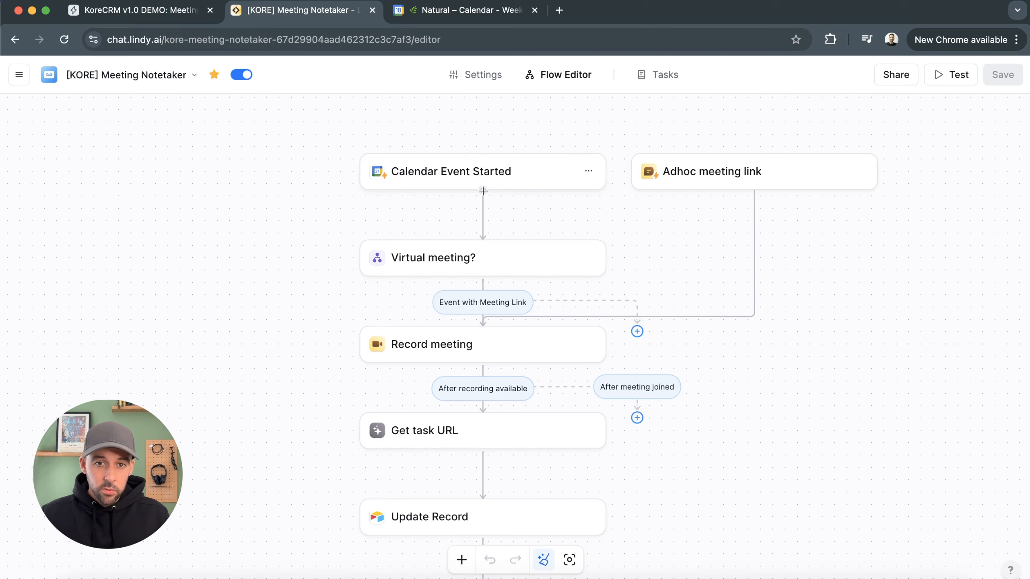
scroll(490, 173, "up", 1)
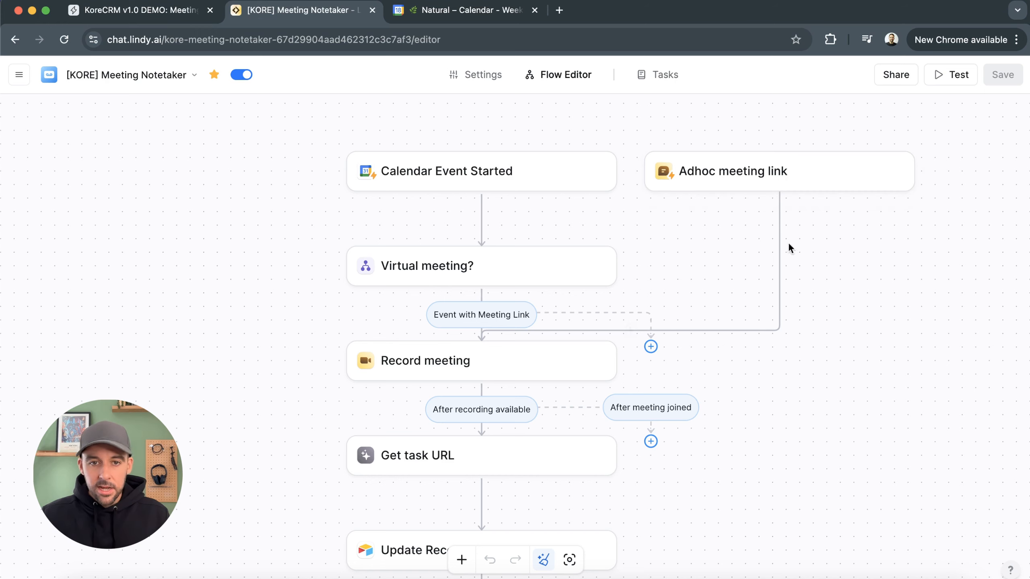
scroll(732, 278, "left", 4)
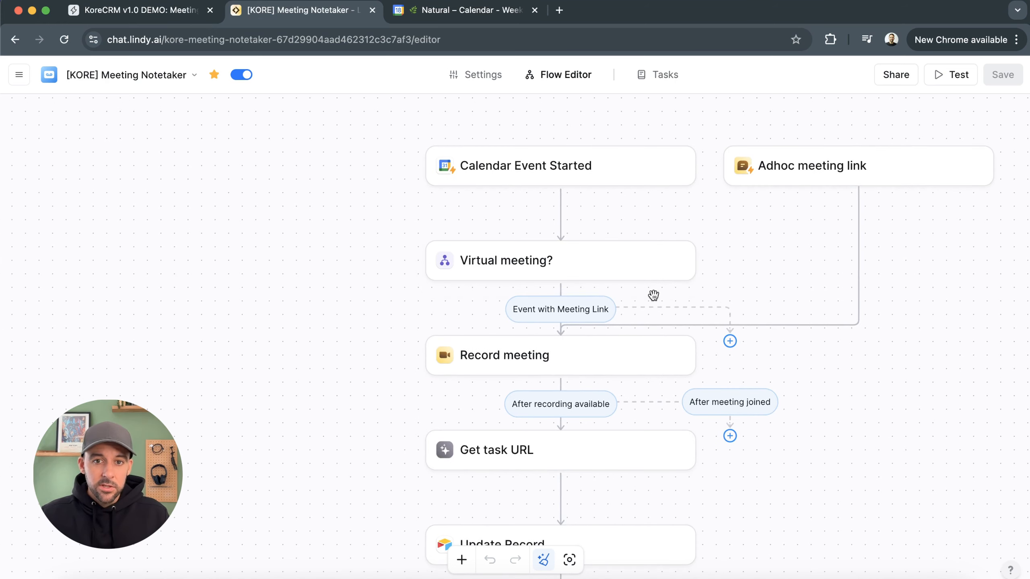
left_click_drag(768, 293, 750, 280)
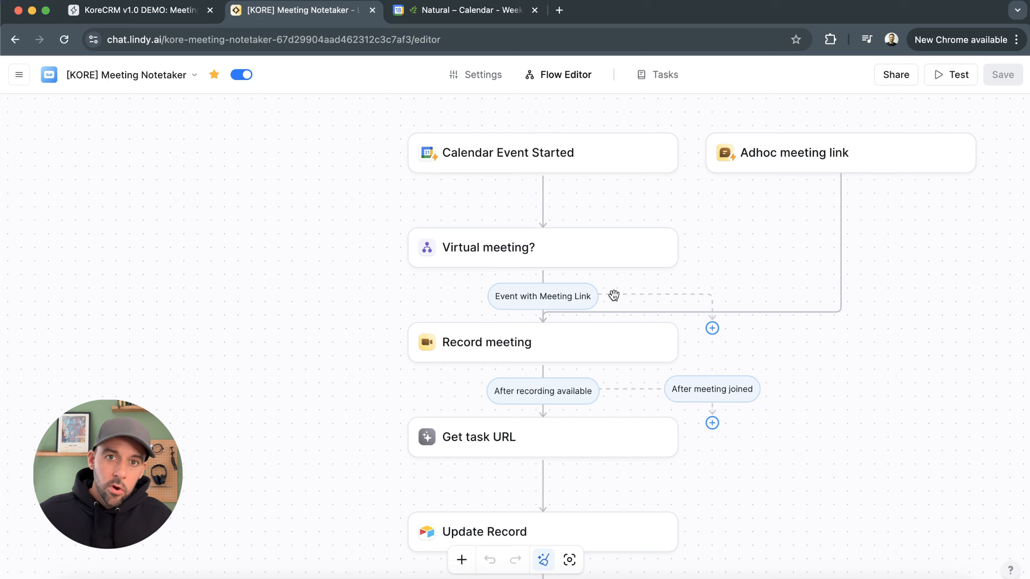
left_click_drag(840, 431, 809, 364)
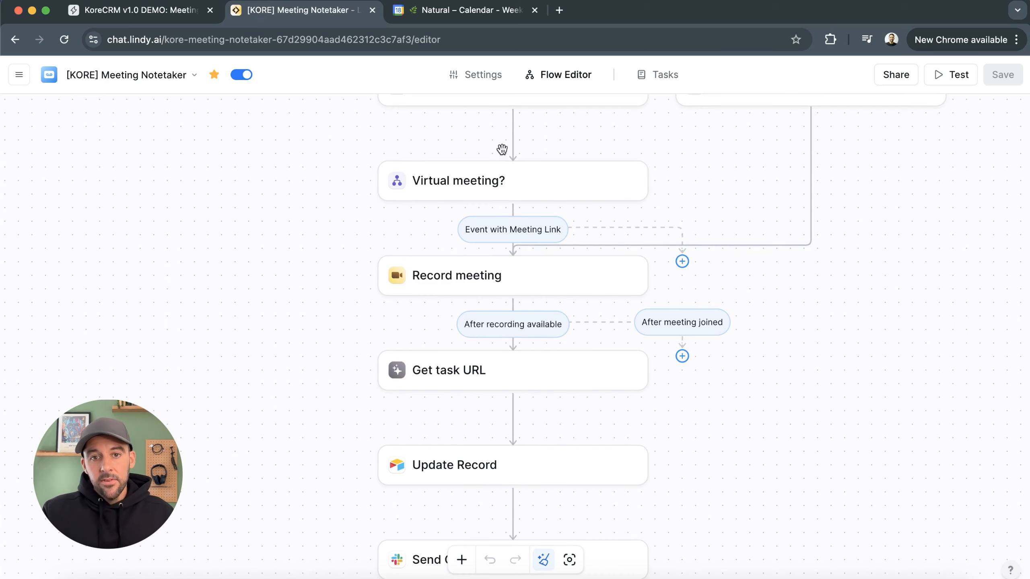
scroll(810, 421, "down", 3)
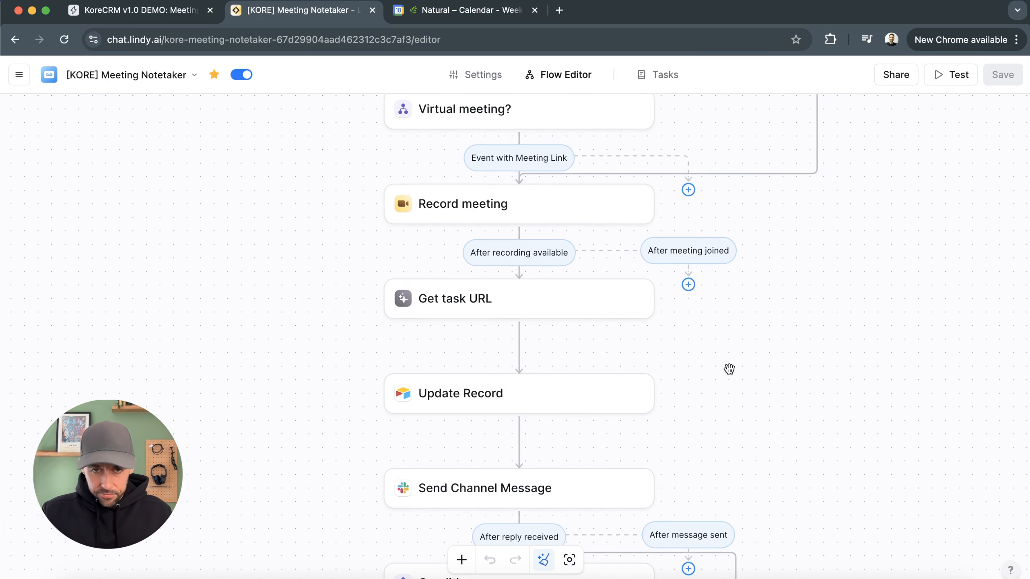
scroll(823, 304, "up", 4)
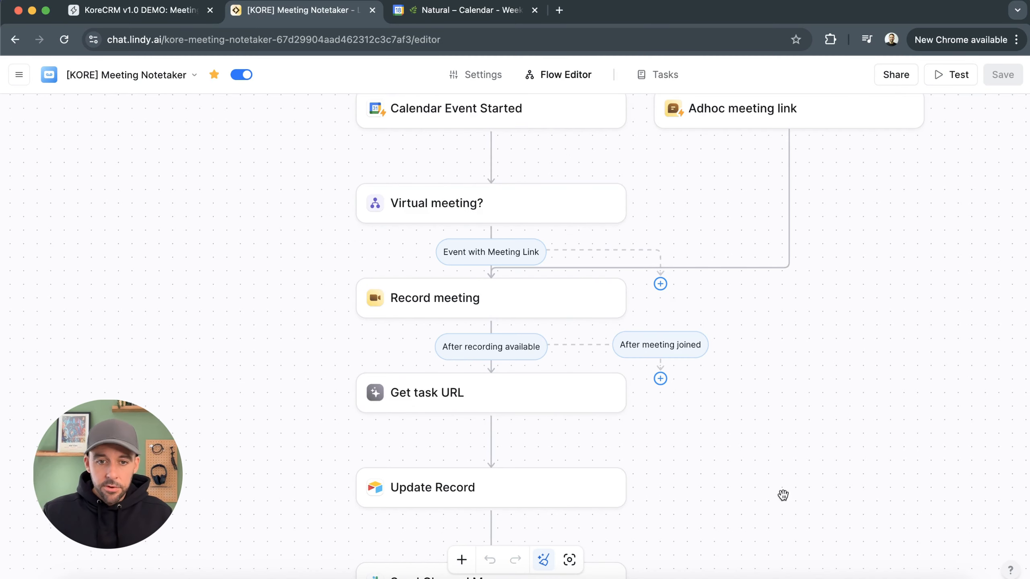
left_click_drag(782, 495, 782, 334)
left_click_drag(792, 459, 808, 385)
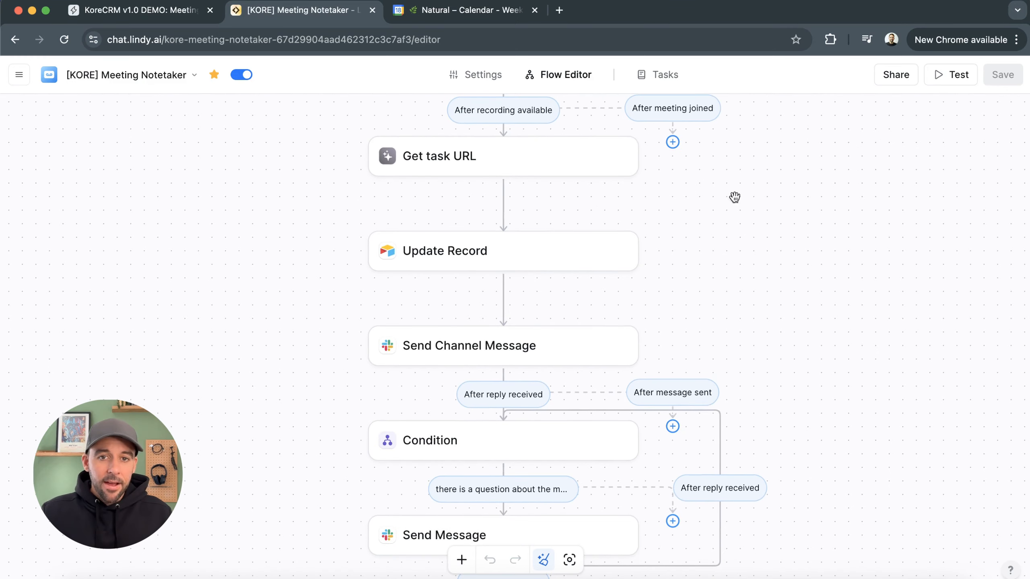
left_click_drag(749, 229, 746, 264)
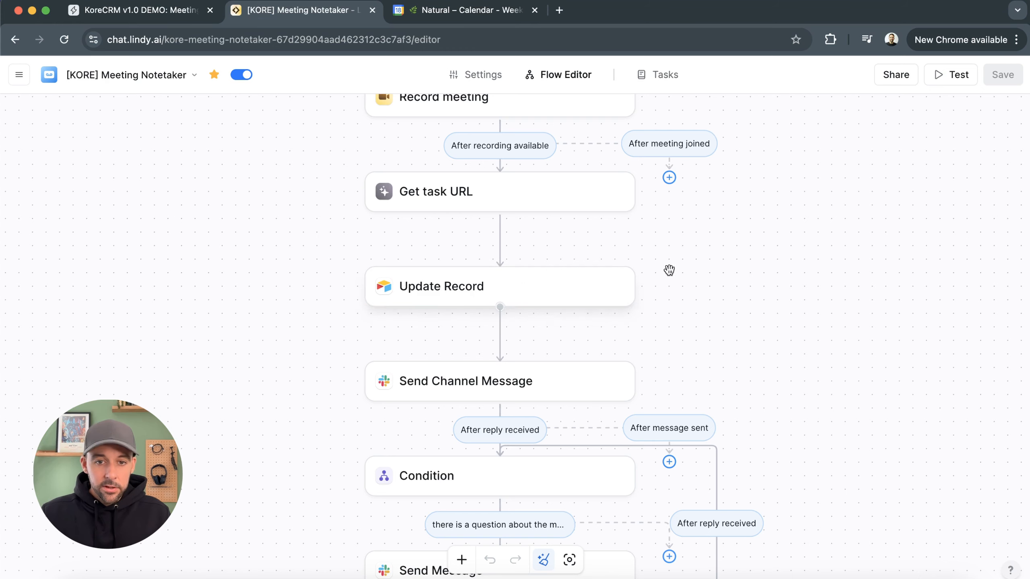
left_click_drag(796, 392, 781, 278)
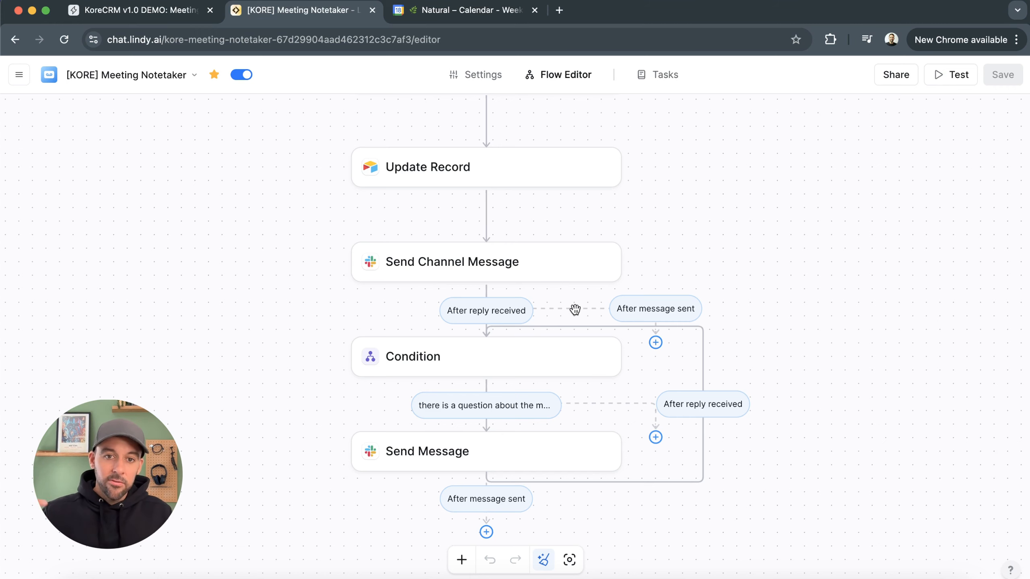
left_click_drag(575, 310, 618, 312)
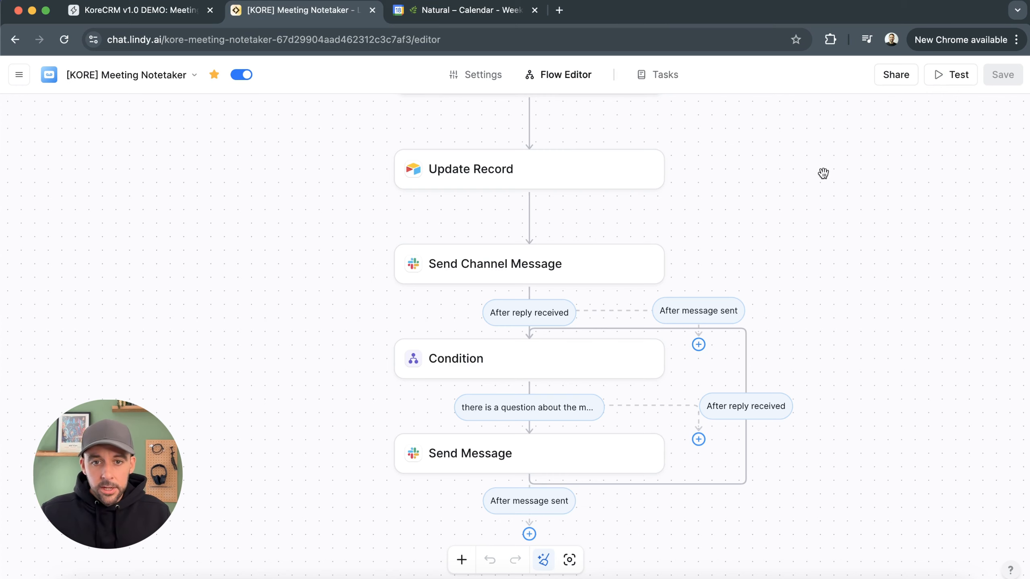
scroll(795, 312, "up", 5)
scroll(795, 306, "down", 5)
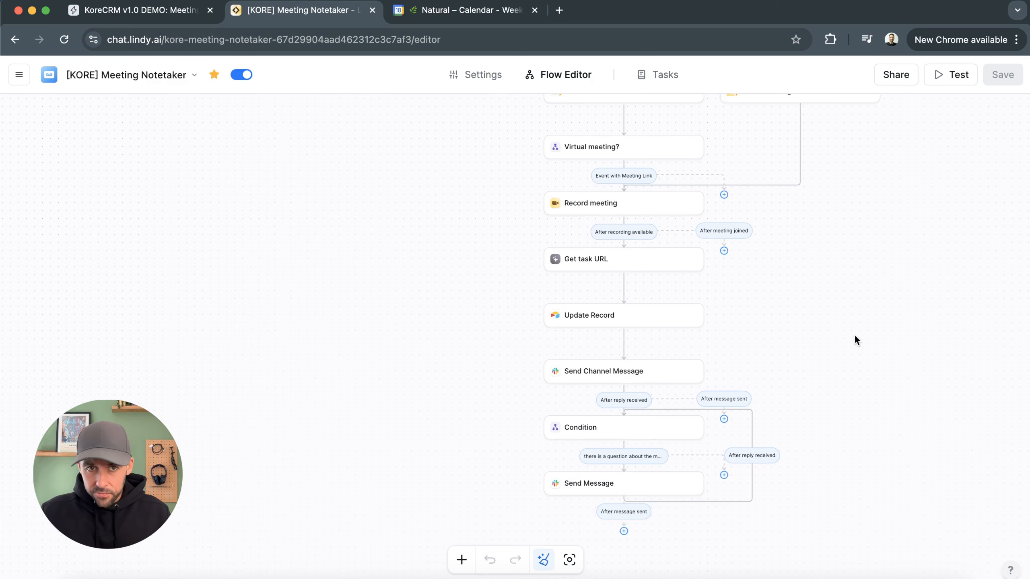
left_click_drag(847, 334, 736, 332)
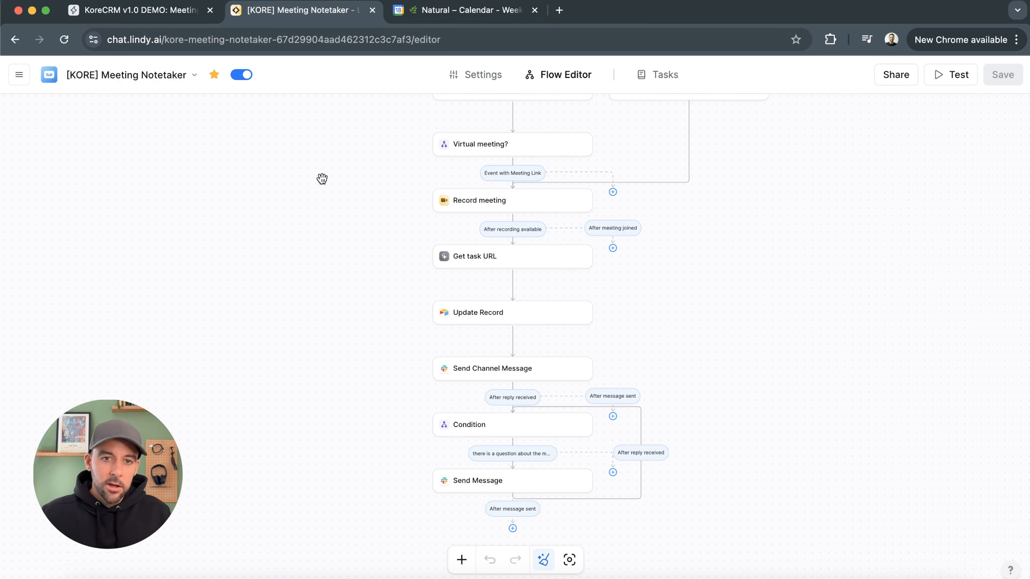
left_click_drag(321, 178, 300, 247)
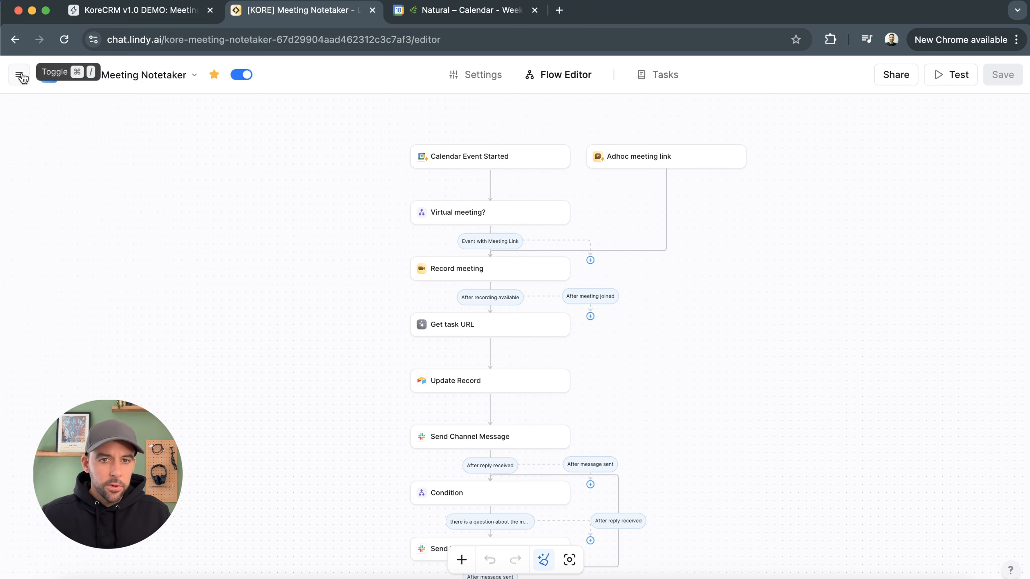
left_click_drag(697, 405, 699, 383)
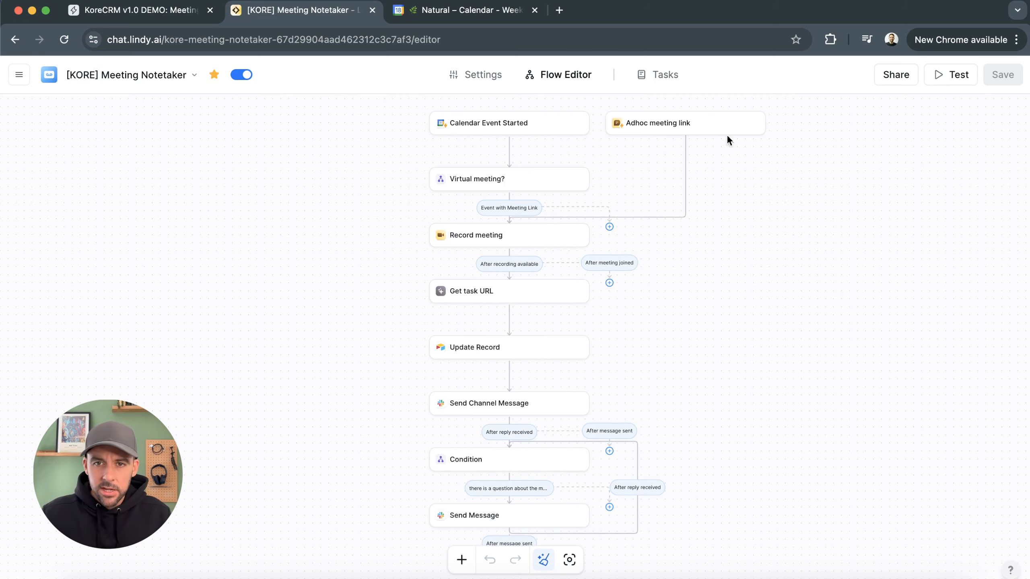
Browse the agent's task list and task options, then return to the flow editor
left_click(677, 78)
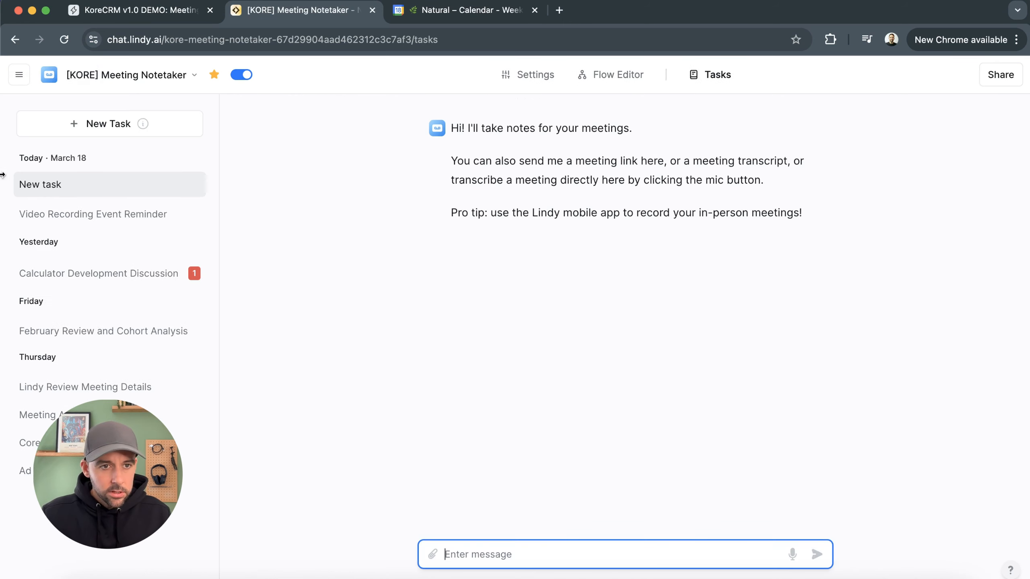
right_click(76, 219)
left_click(76, 227)
right_click(90, 278)
right_click(40, 318)
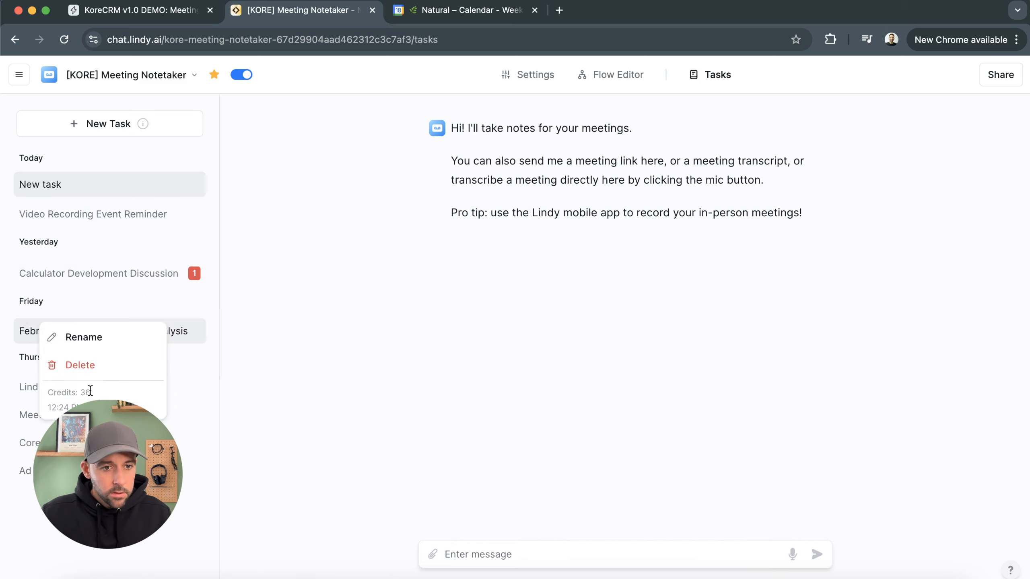
left_click(645, 321)
left_click(547, 76)
left_click(578, 78)
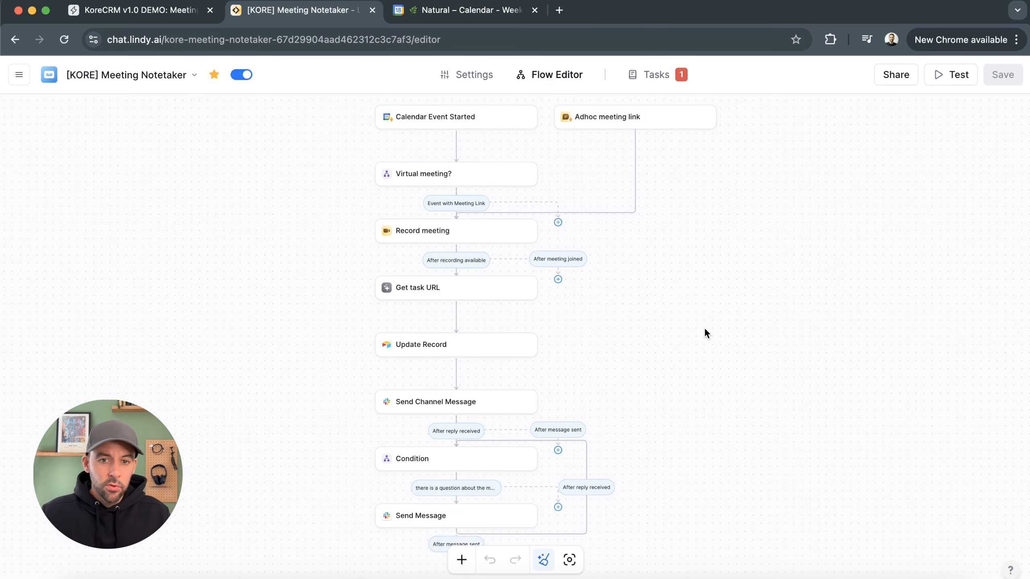
Go to the Lindy home page and add the Meeting Notetaker template
scroll(655, 367, "down", 2)
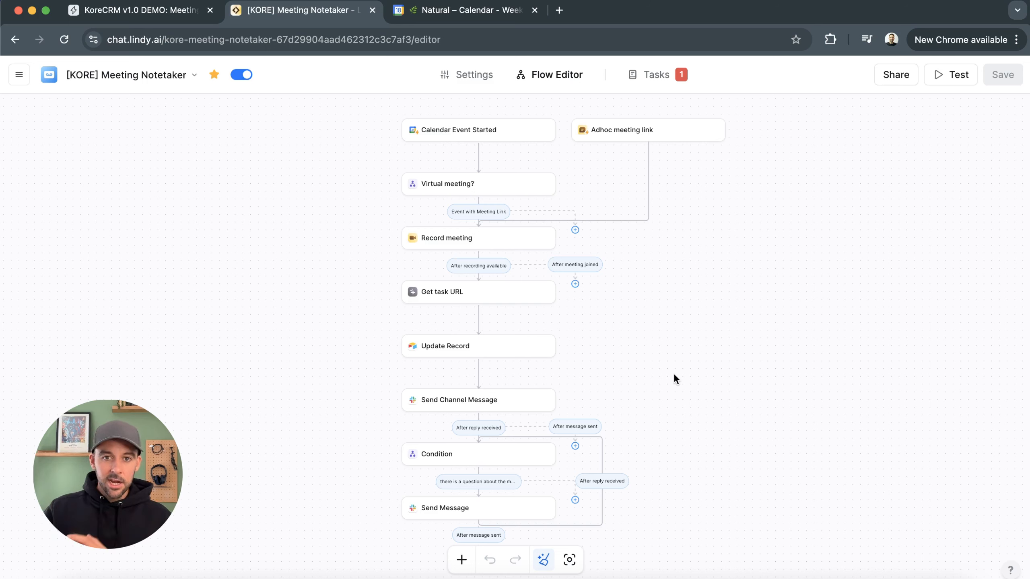
left_click_drag(684, 388, 687, 402)
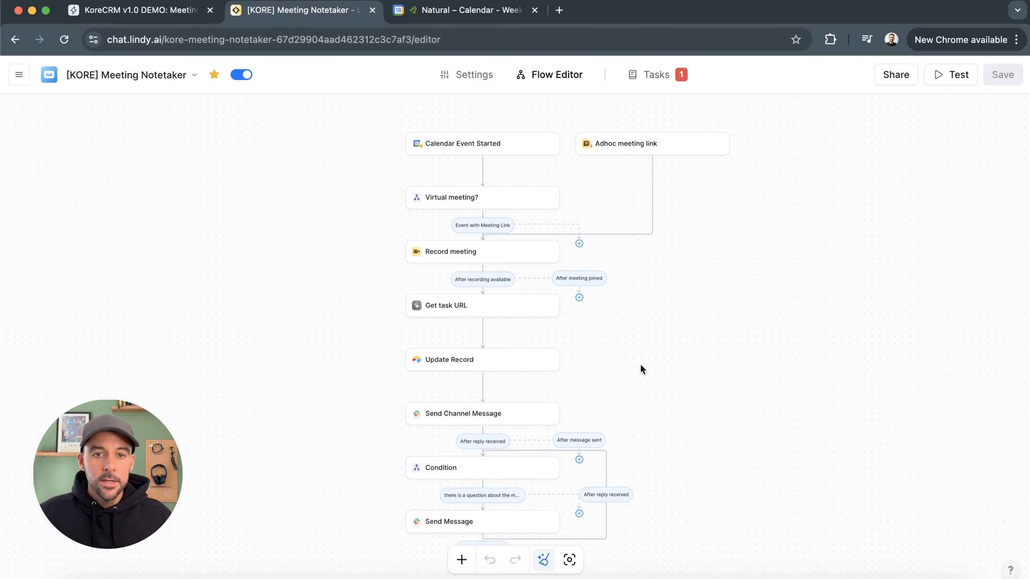
left_click(18, 74)
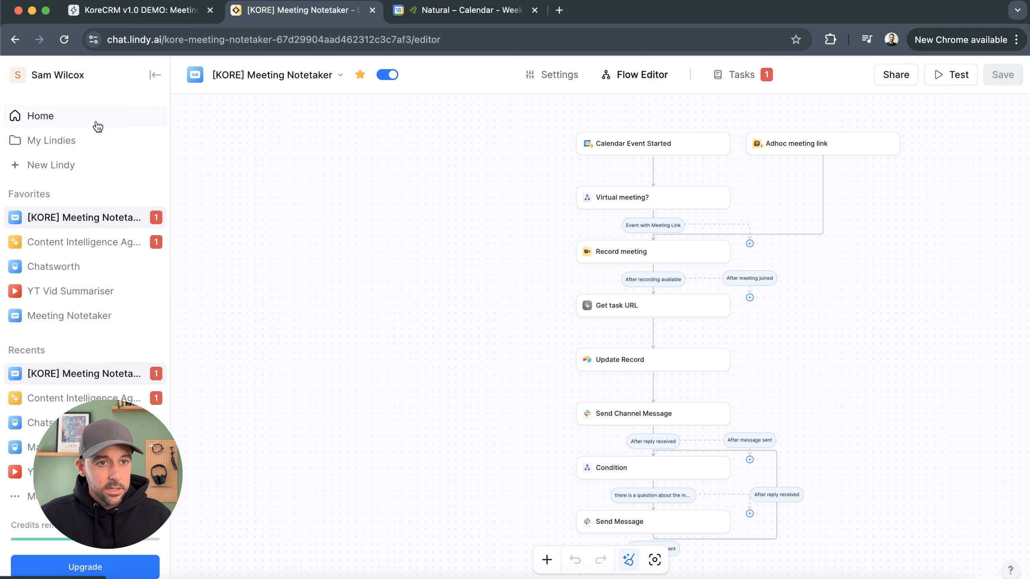
left_click(53, 118)
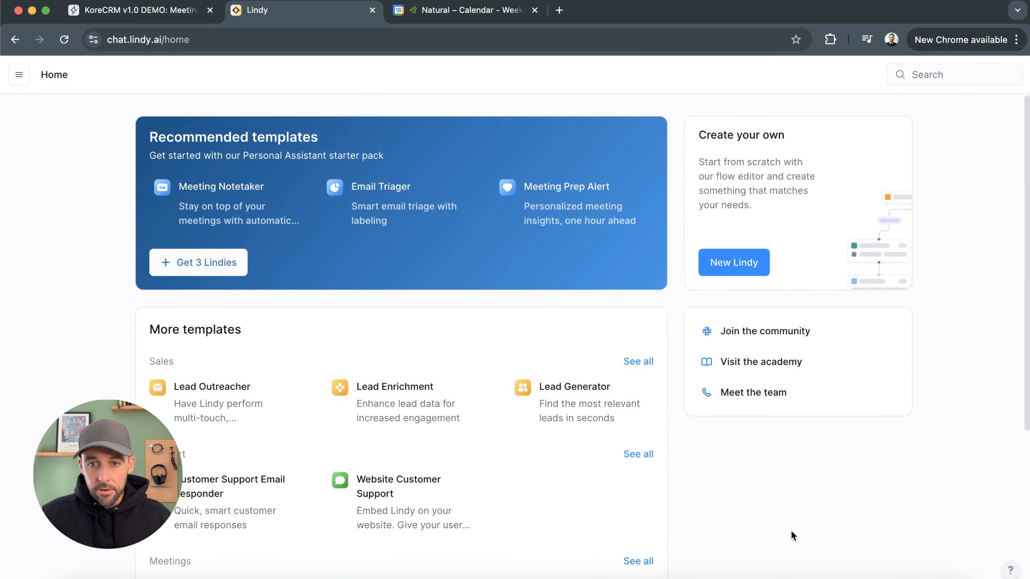
scroll(724, 504, "down", 6)
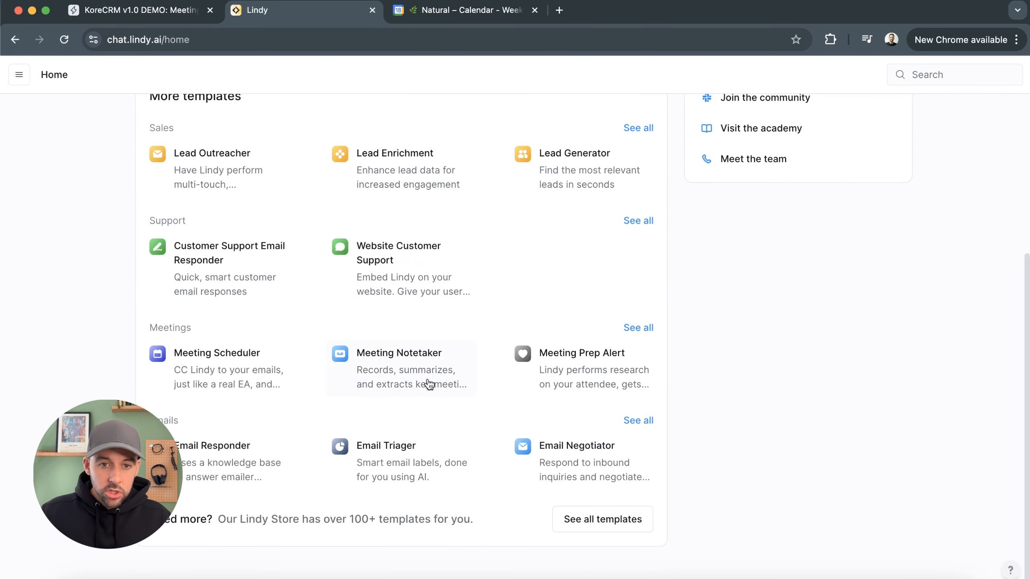
left_click(381, 378)
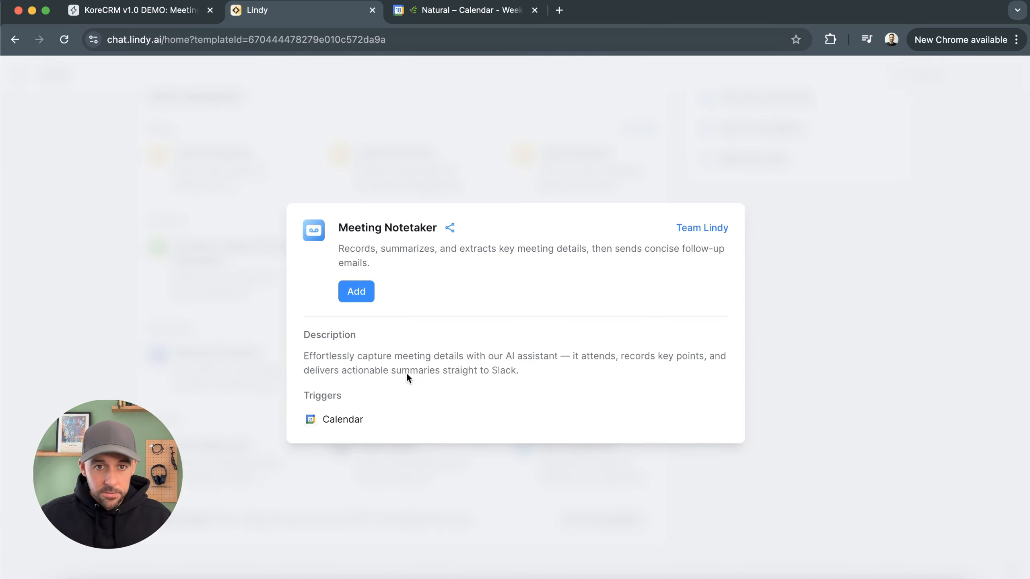
left_click(360, 293)
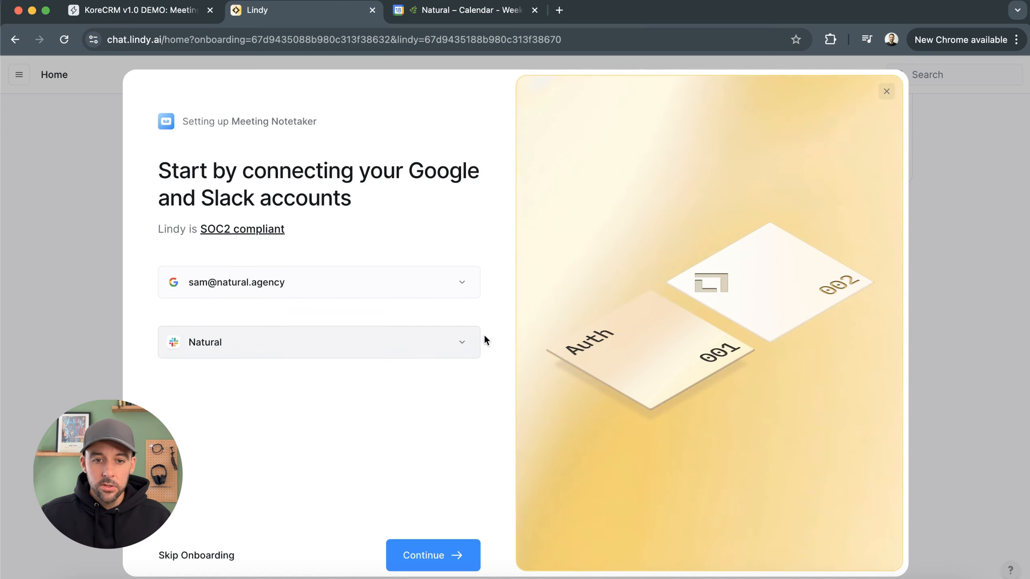
Continue through the template setup with the connected Google and Slack accounts and choose Demo Calendar for recording meetings
left_click(434, 565)
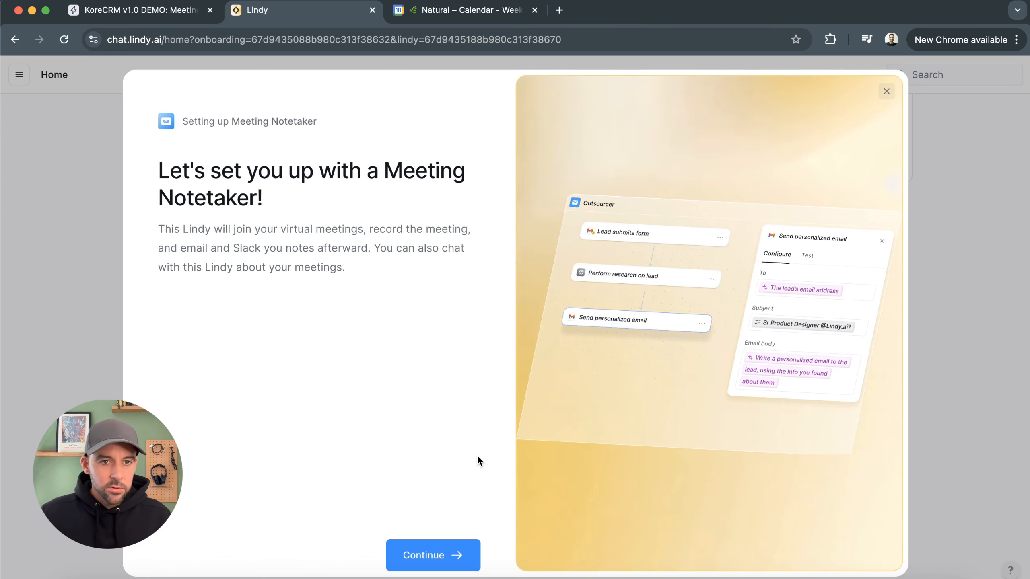
left_click(465, 565)
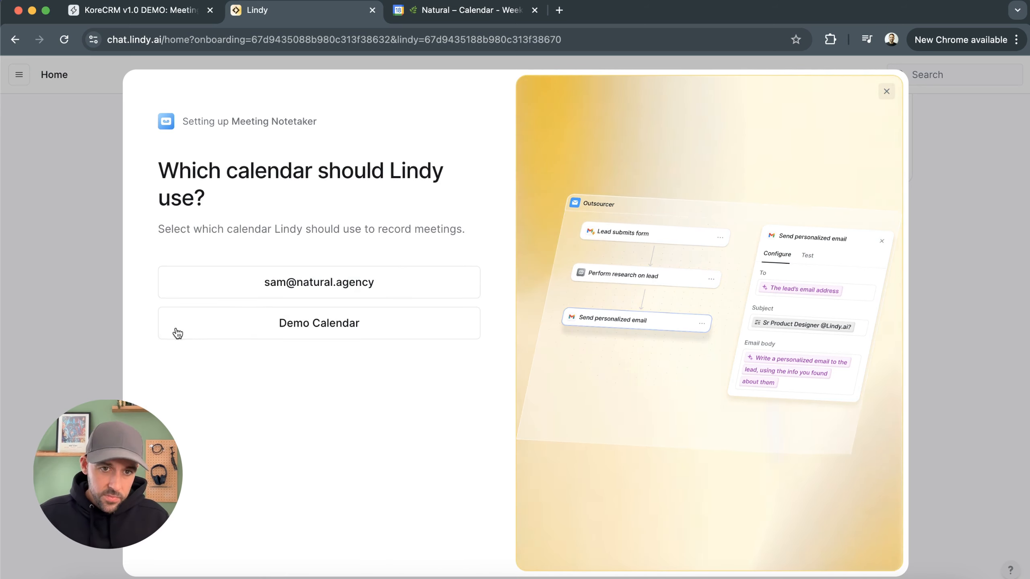
left_click(372, 318)
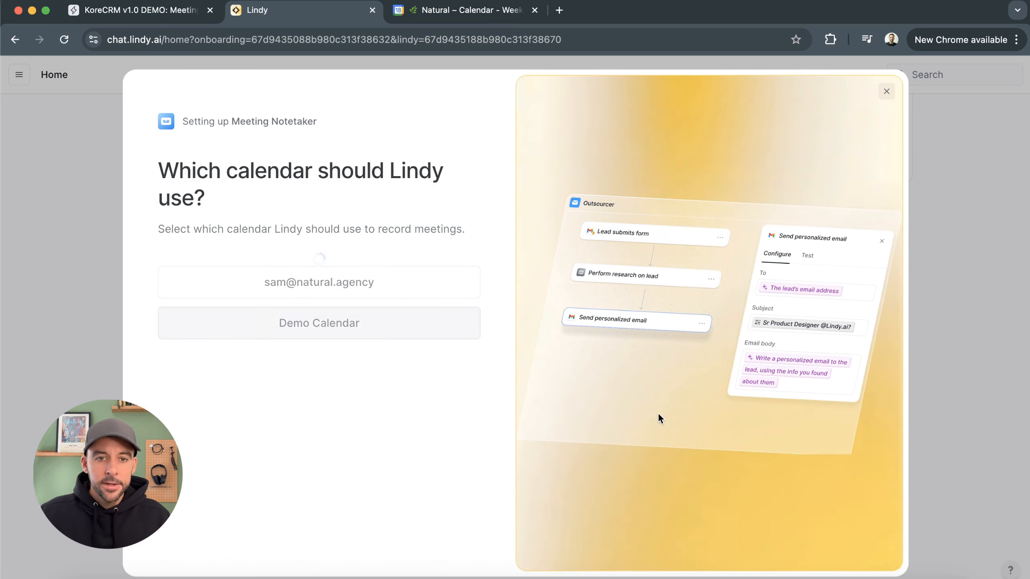
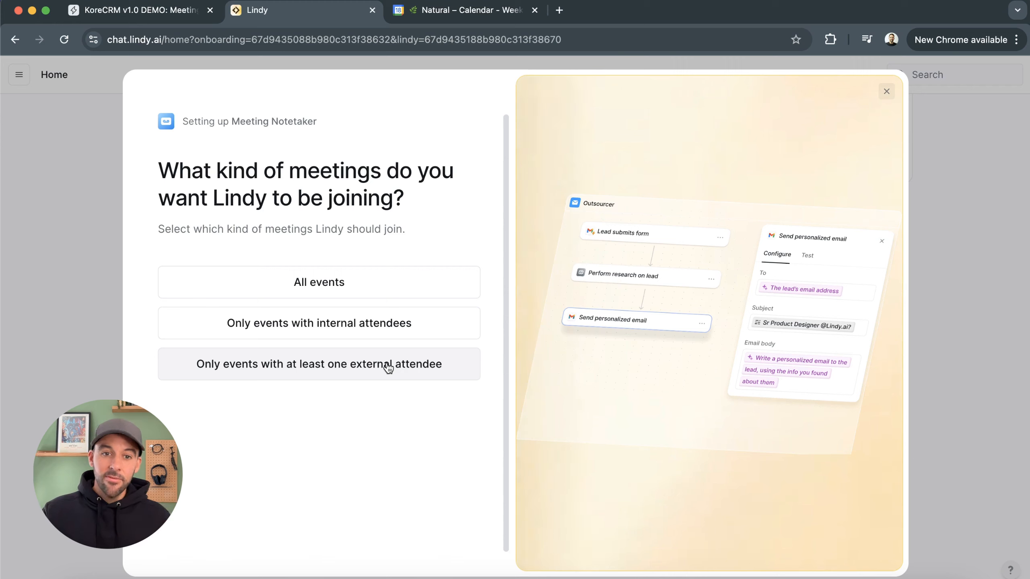
Choose All events for meetings to join, finish the Meeting Notetaker setup and open its flow editor
left_click(361, 284)
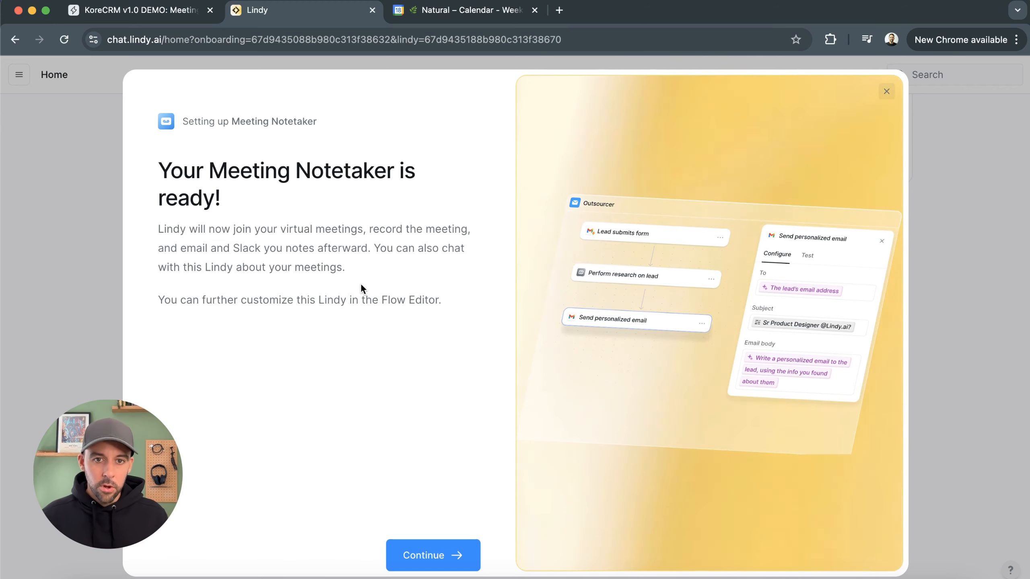
left_click(435, 554)
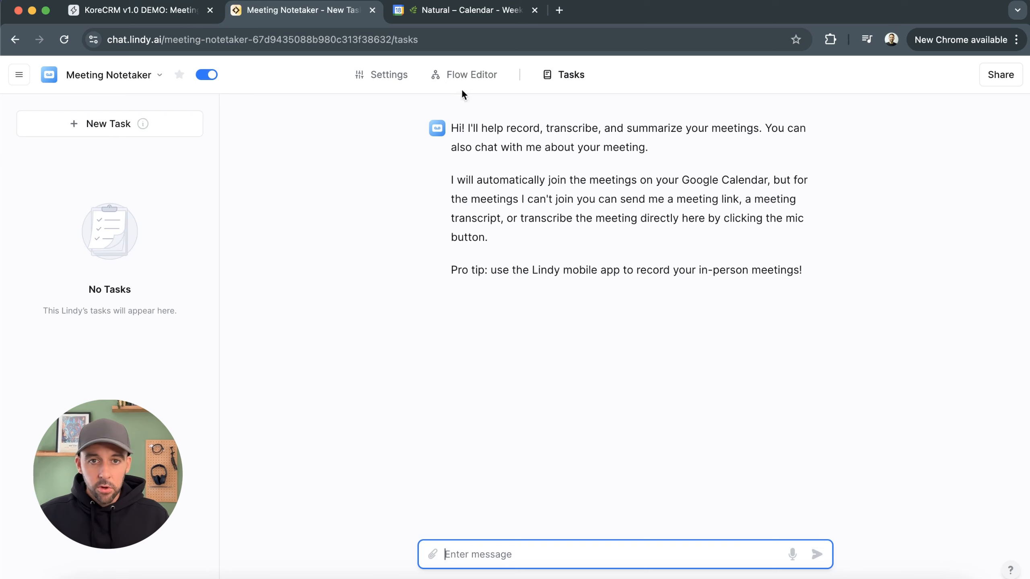
left_click(596, 76)
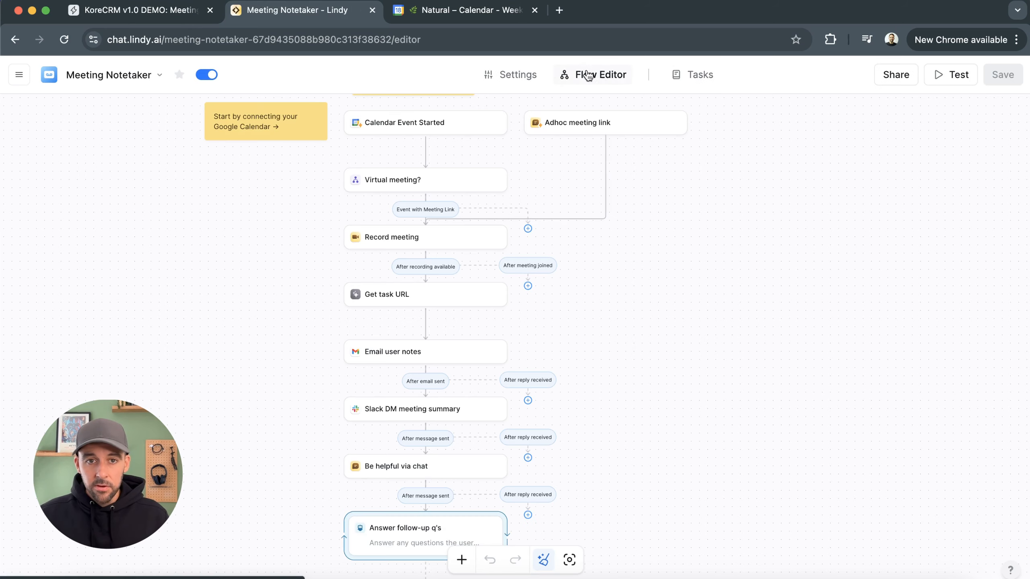
Delete the two yellow guide notes from the flow canvas
left_click_drag(684, 256, 765, 371)
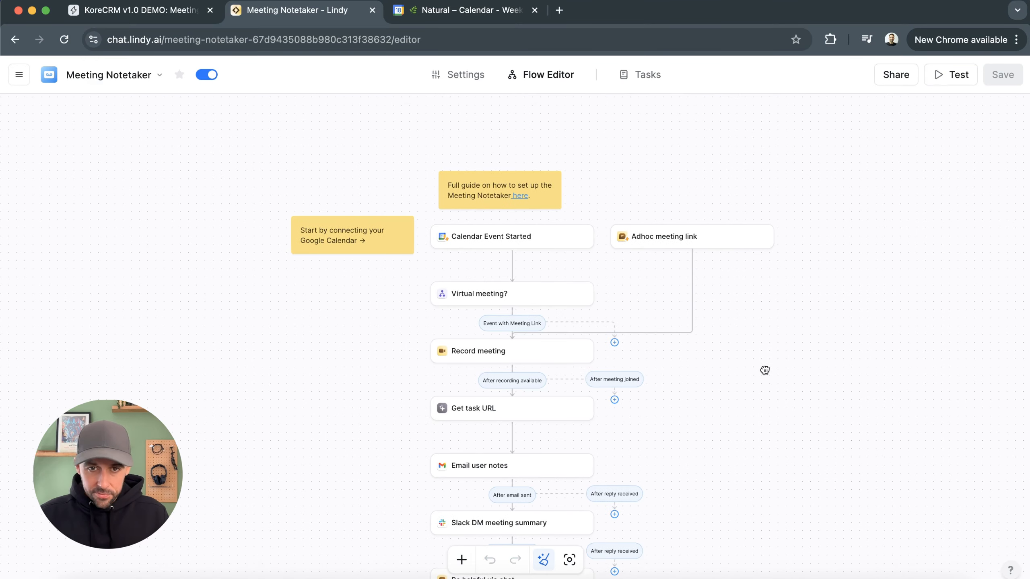
left_click(487, 196)
key("BackSpace")
left_click(364, 234)
key("BackSpace")
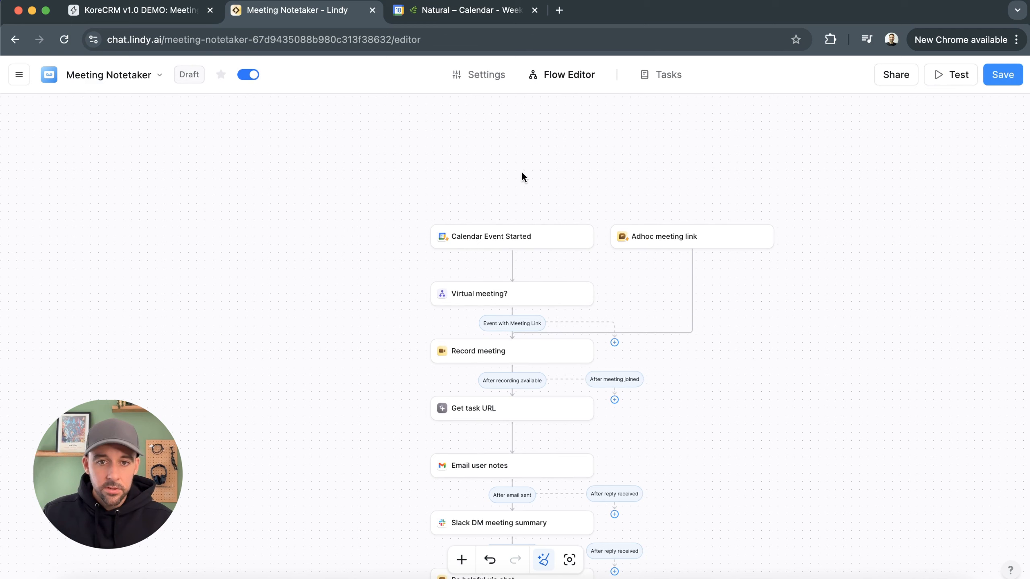
Set the Calendar Event Started trigger's calendar to Project Work and review its attendee restriction
left_click(485, 239)
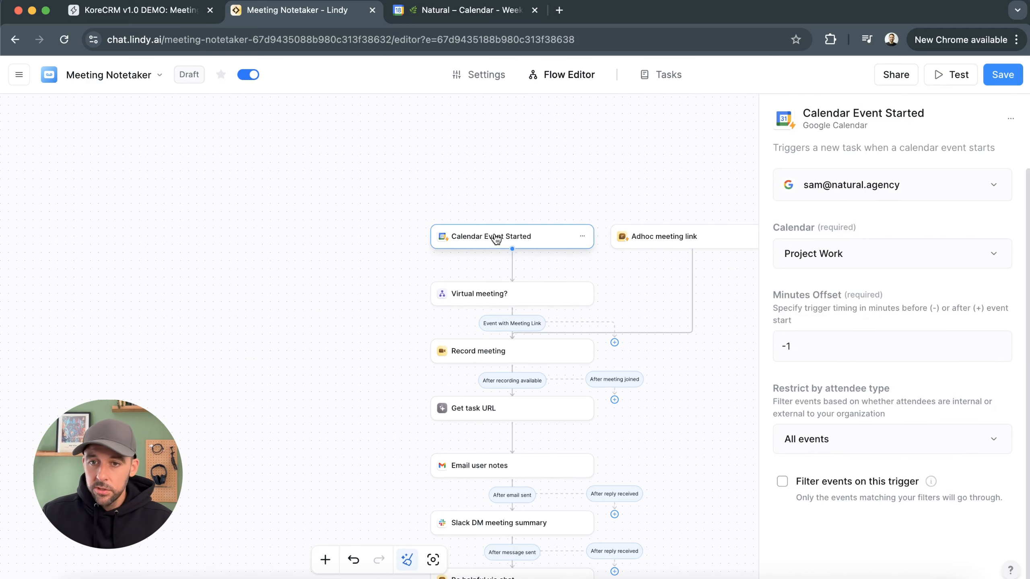
left_click(892, 255)
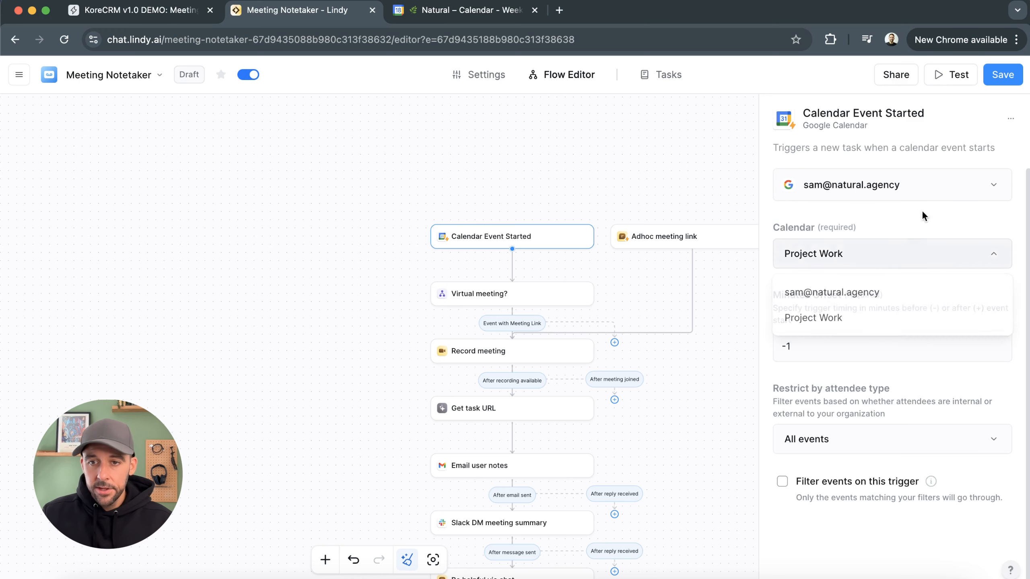
left_click(831, 324)
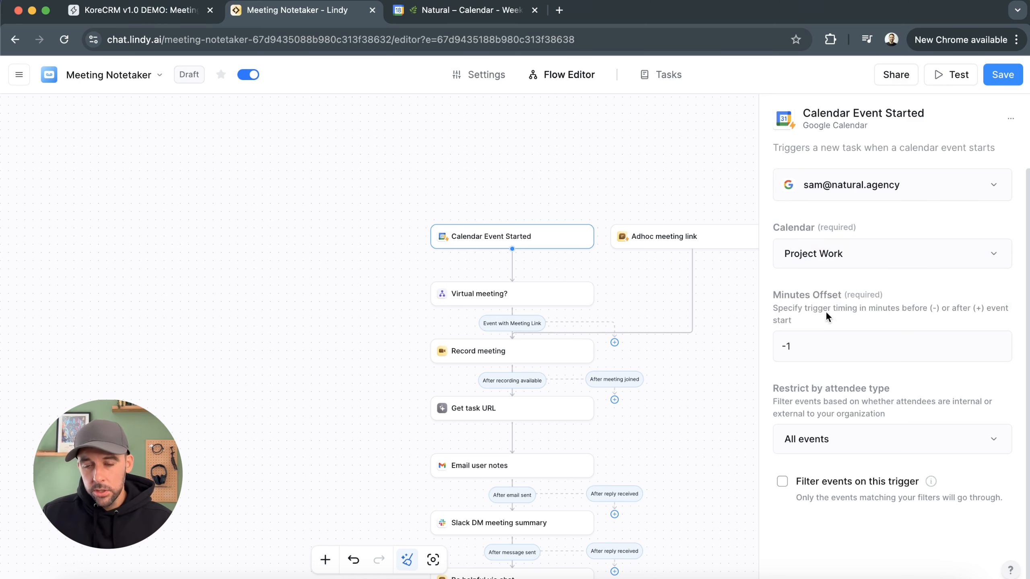
scroll(818, 315, "down", 1)
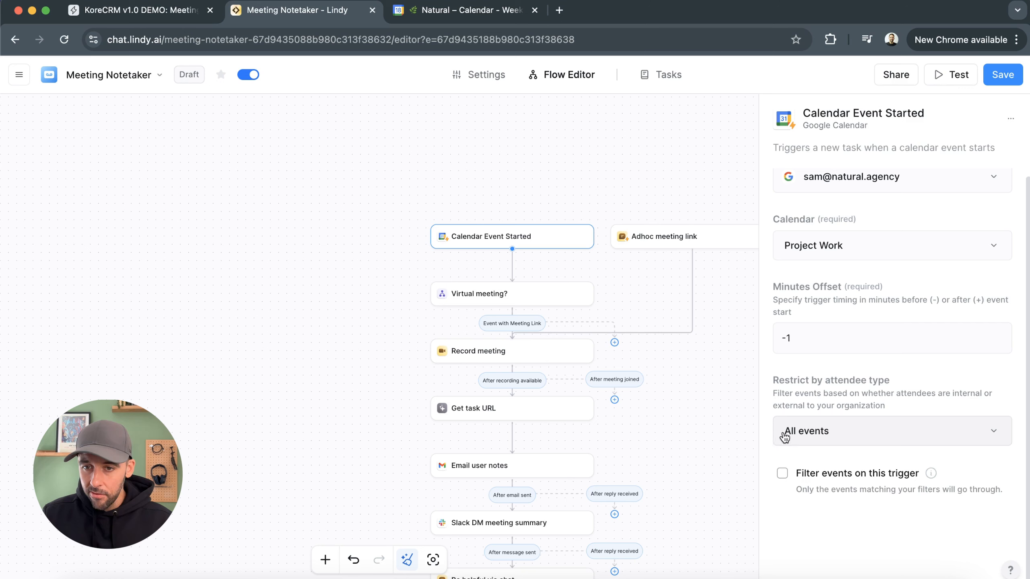
Inspect the Virtual meeting? condition and the Record meeting step's join message settings
left_click(528, 299)
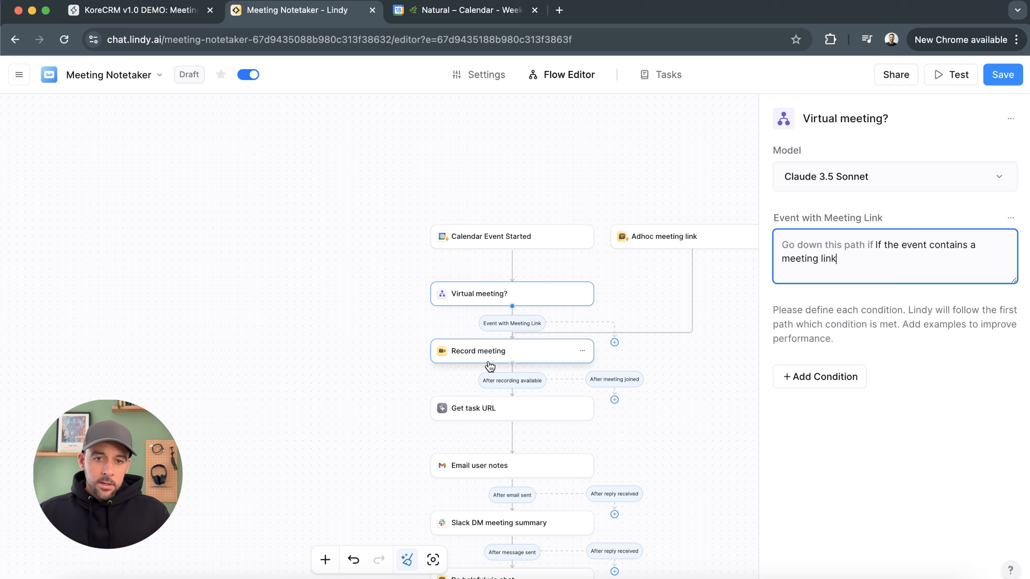
scroll(505, 331, "up", 5)
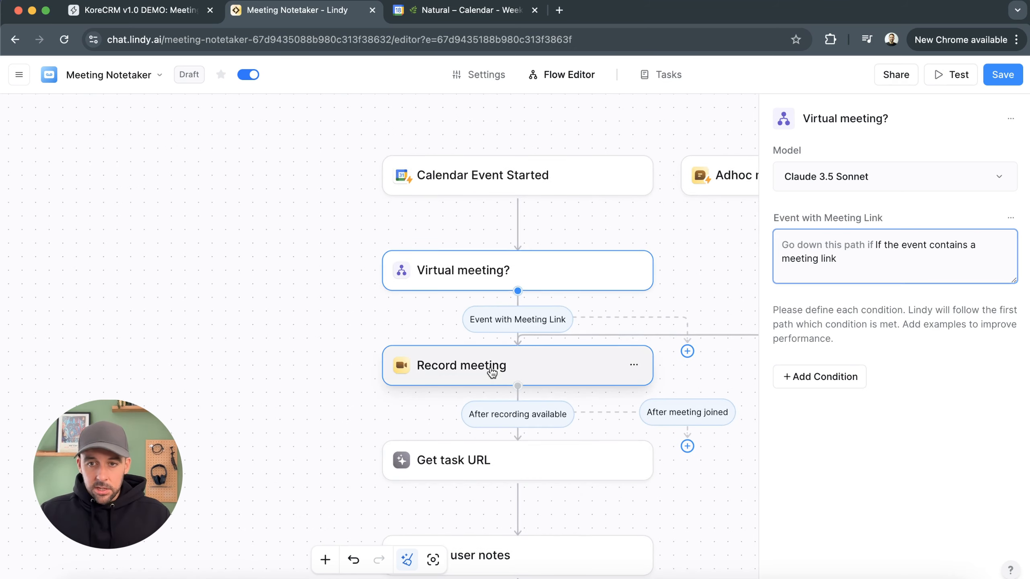
left_click(492, 373)
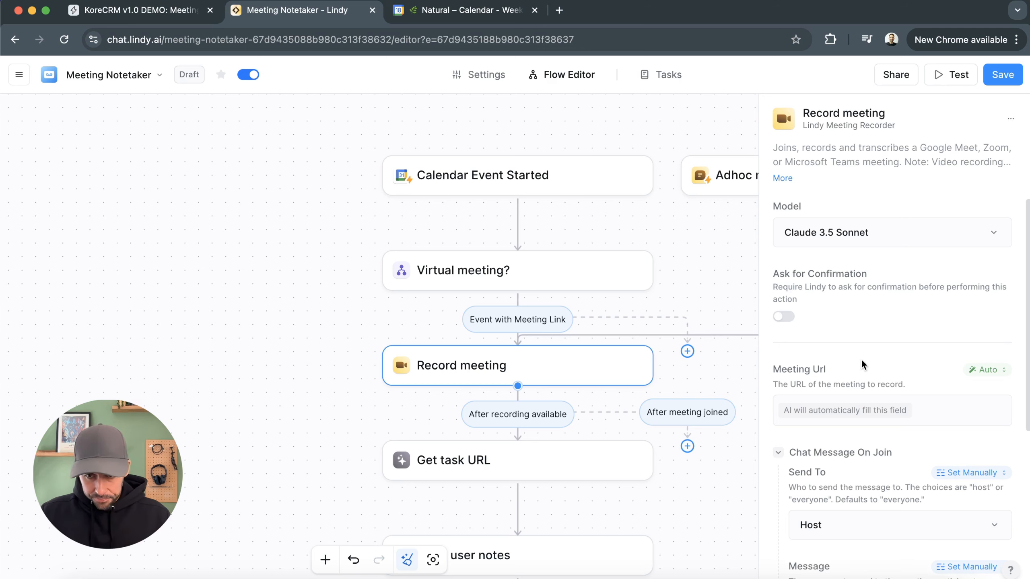
scroll(862, 364, "down", 5)
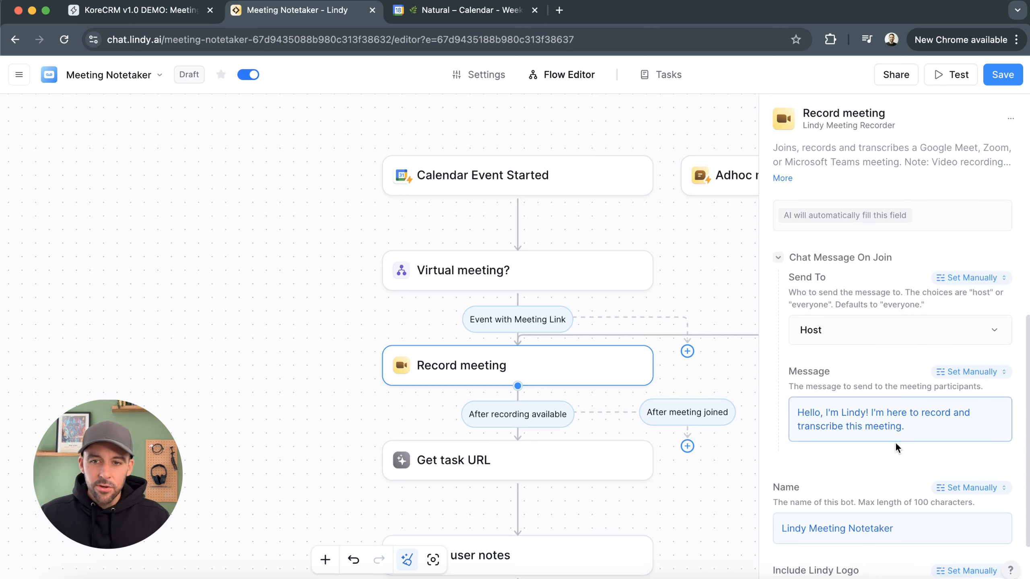
left_click_drag(933, 428, 800, 413)
left_click(916, 427)
left_click(887, 378)
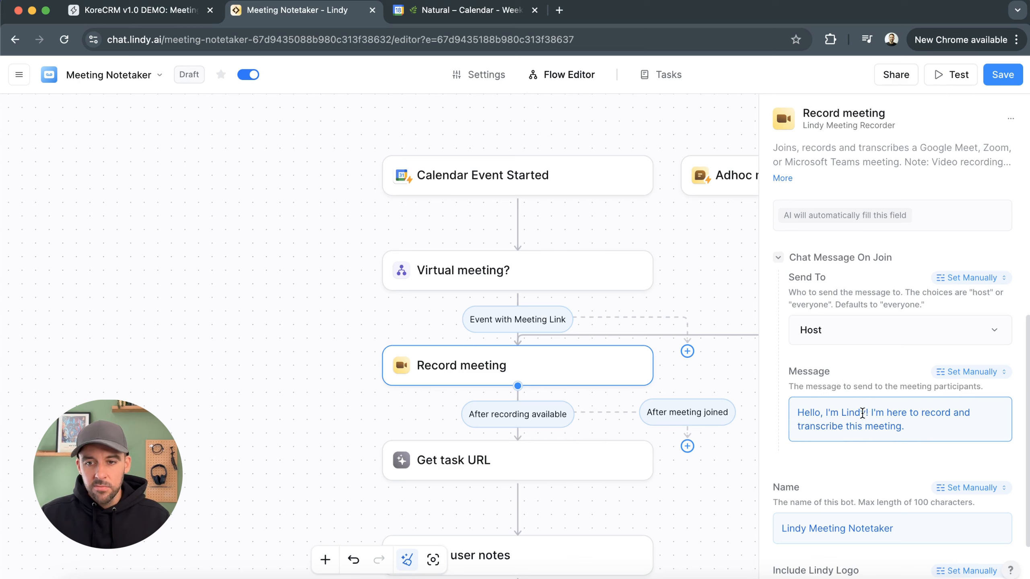
Edit the Record meeting join chat message so the bot introduces itself as the owner's Notetaker instead of Lindy
double_click(862, 413)
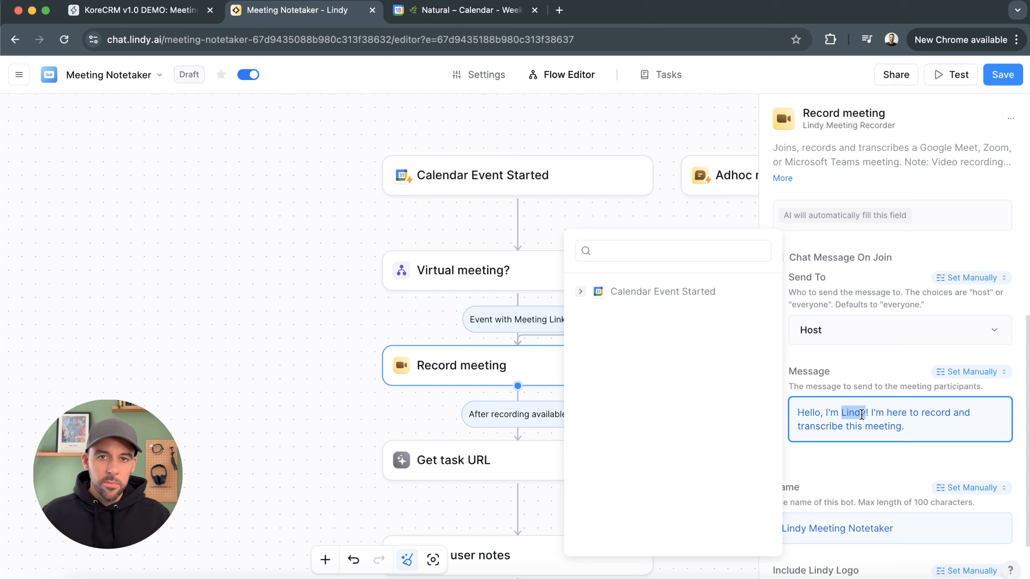
type("Sams")
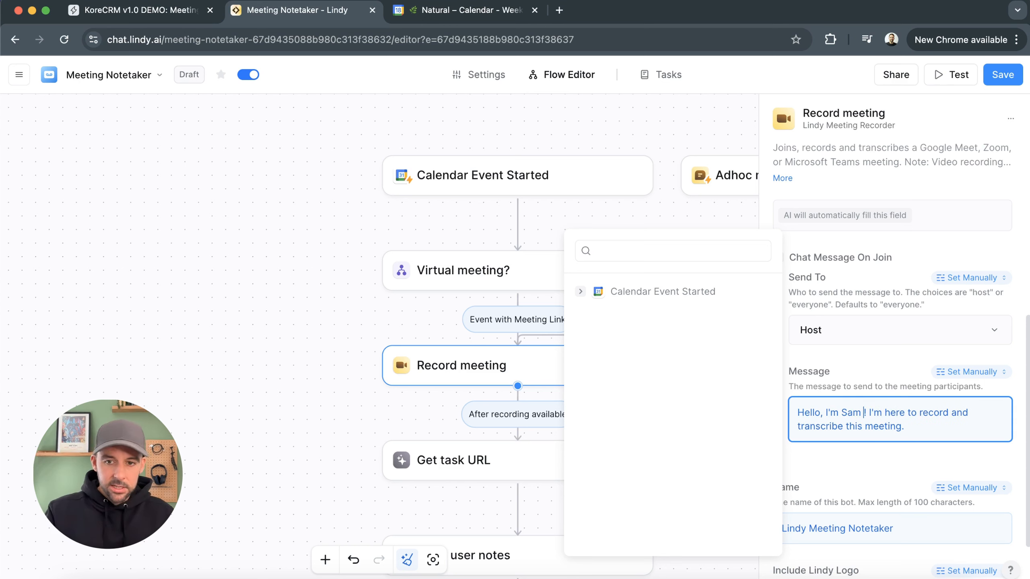
key("BackSpace")
key("BackSpace")
type("' Note")
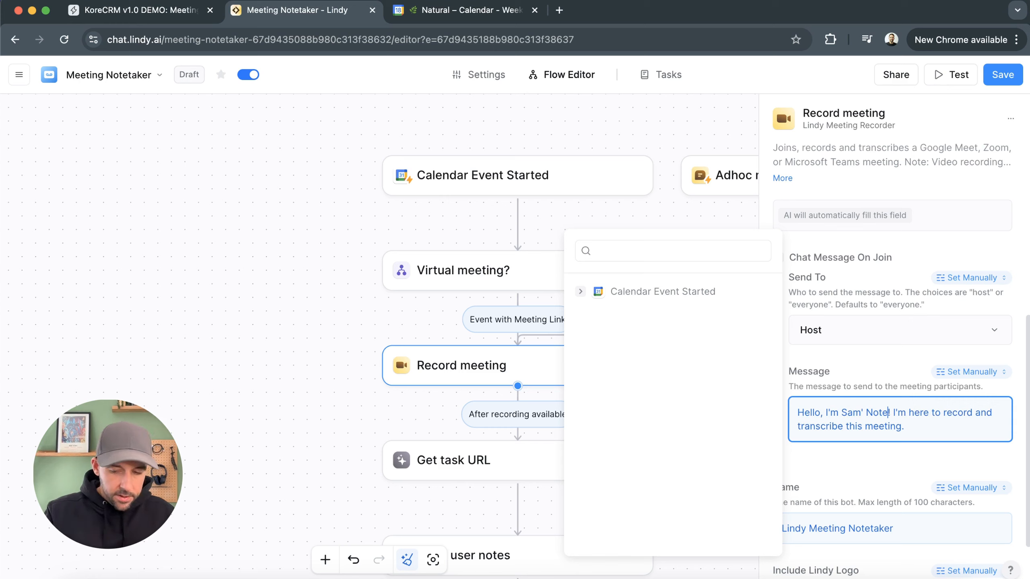
type("taker")
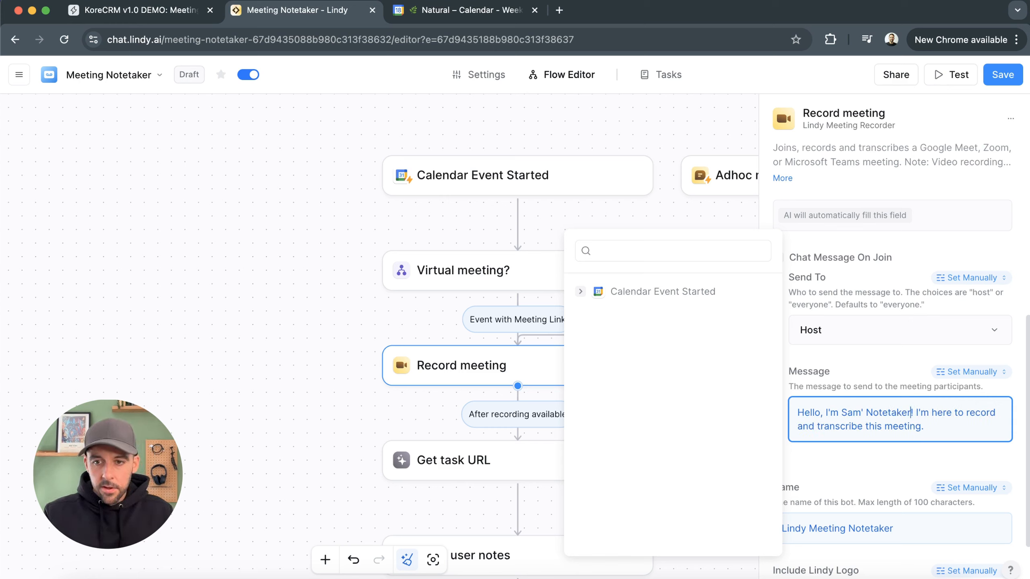
left_click(871, 366)
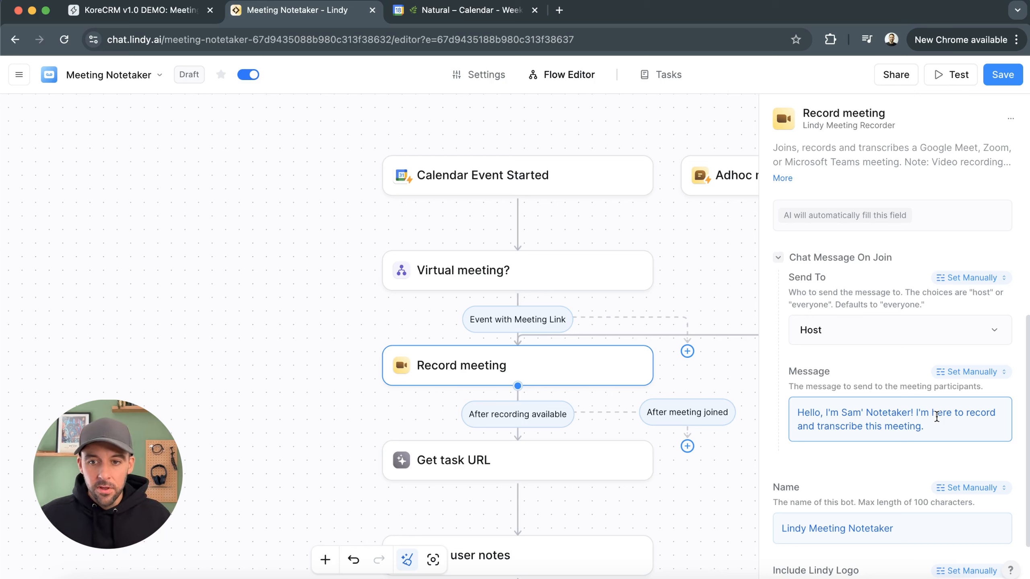
Rename the recording bot to the owner's first name followed by 's Meeting Notetaker
scroll(898, 422, "down", 3)
double_click(794, 457)
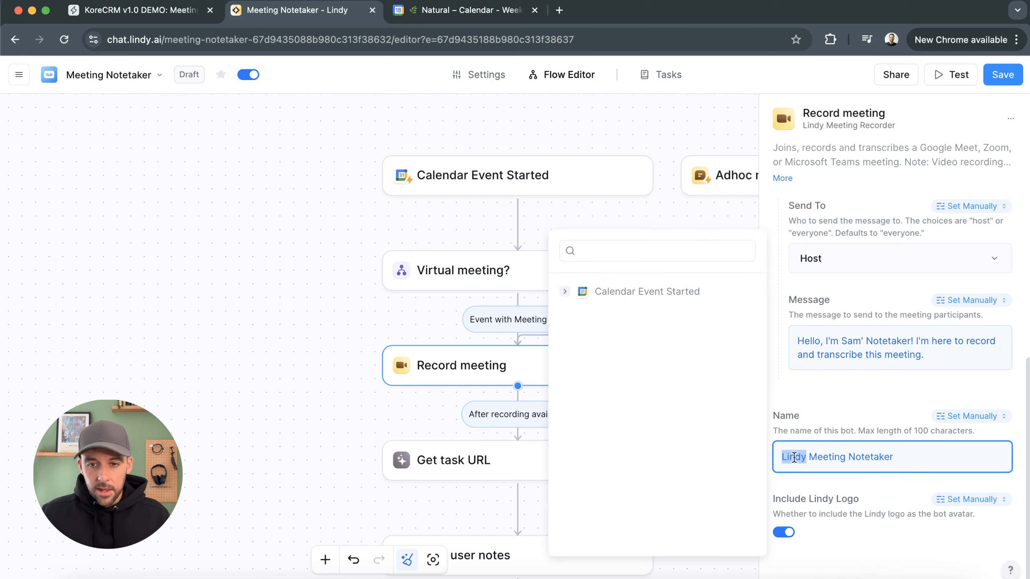
type("Sam's")
left_click(854, 400)
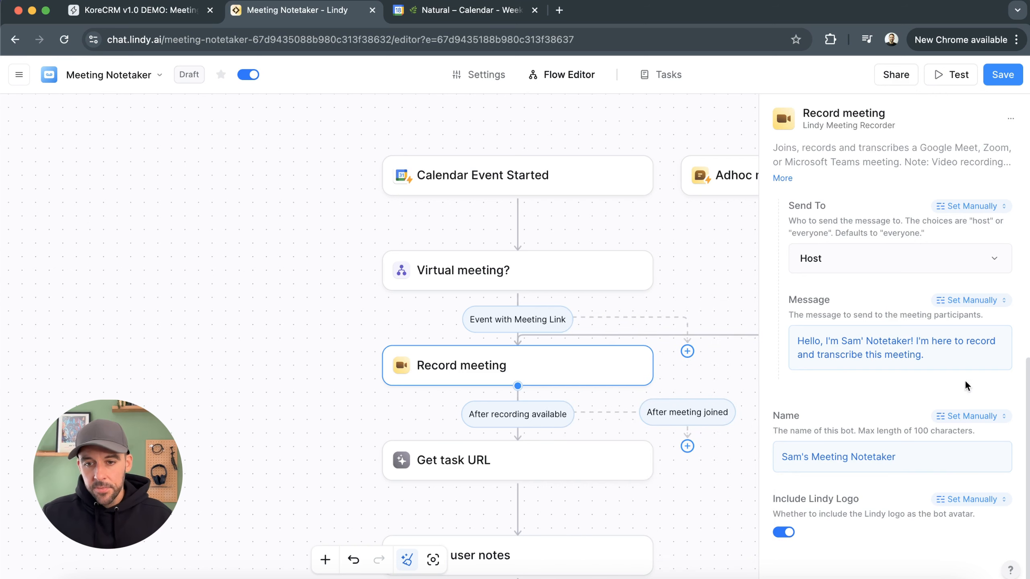
left_click(786, 532)
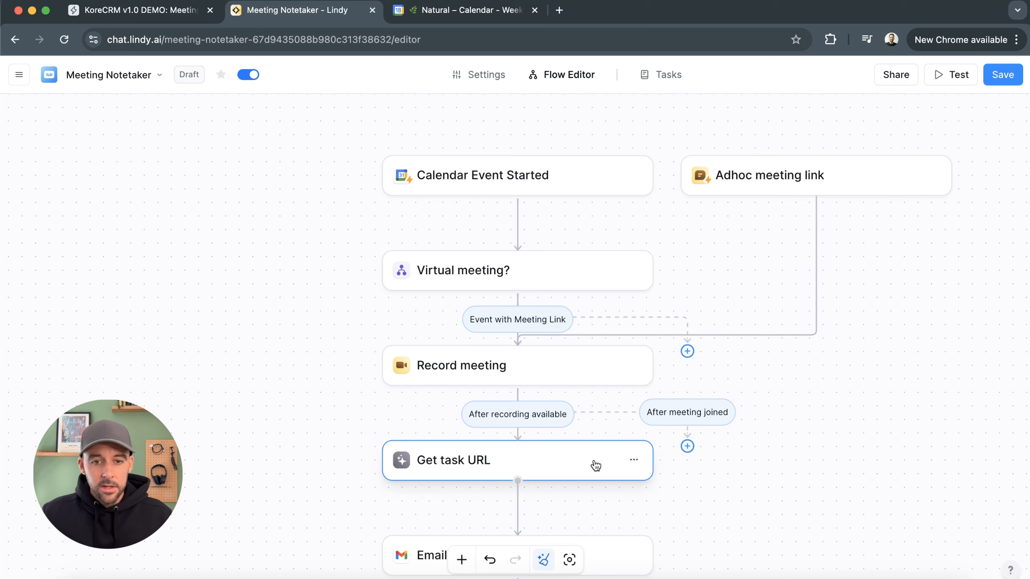
Inspect the Get task URL step and the rest of the flow below it
left_click(593, 464)
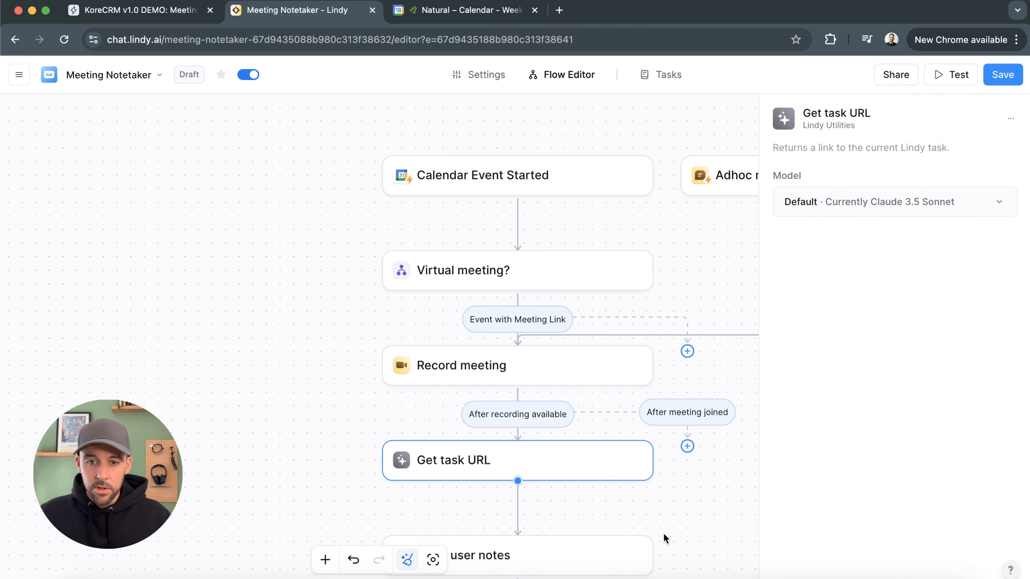
left_click(682, 519)
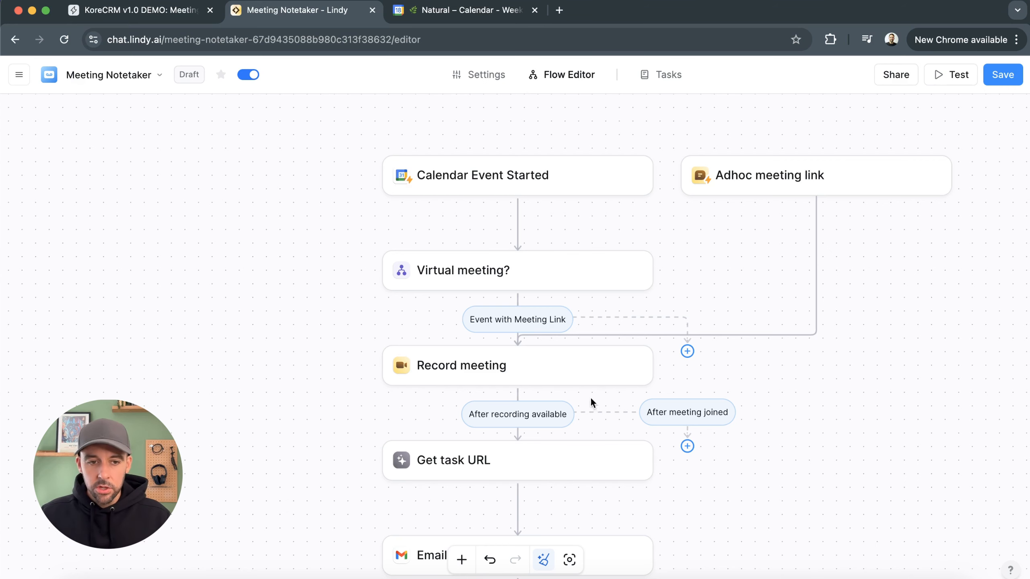
scroll(744, 530, "down", 3)
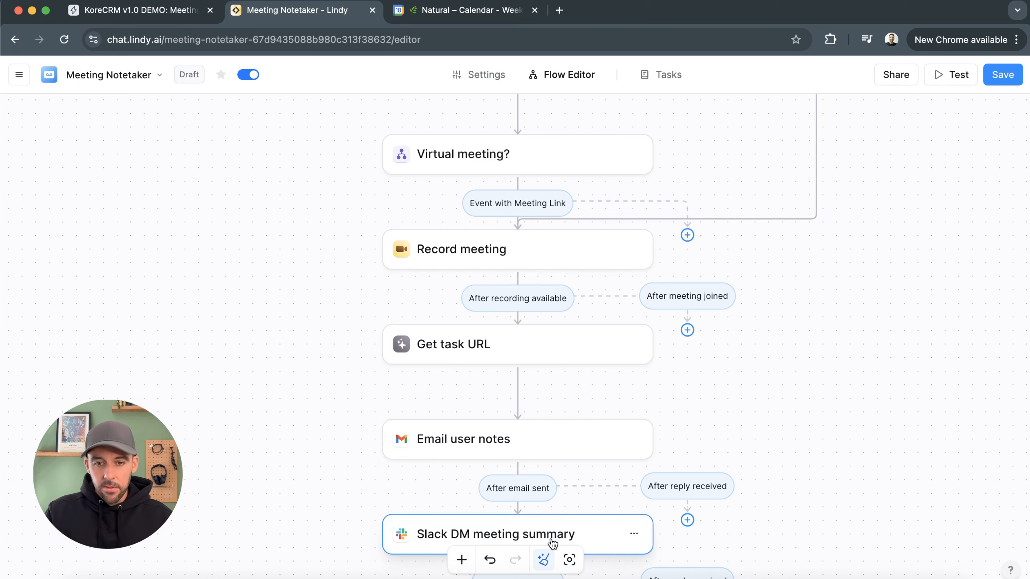
scroll(595, 499, "down", 5)
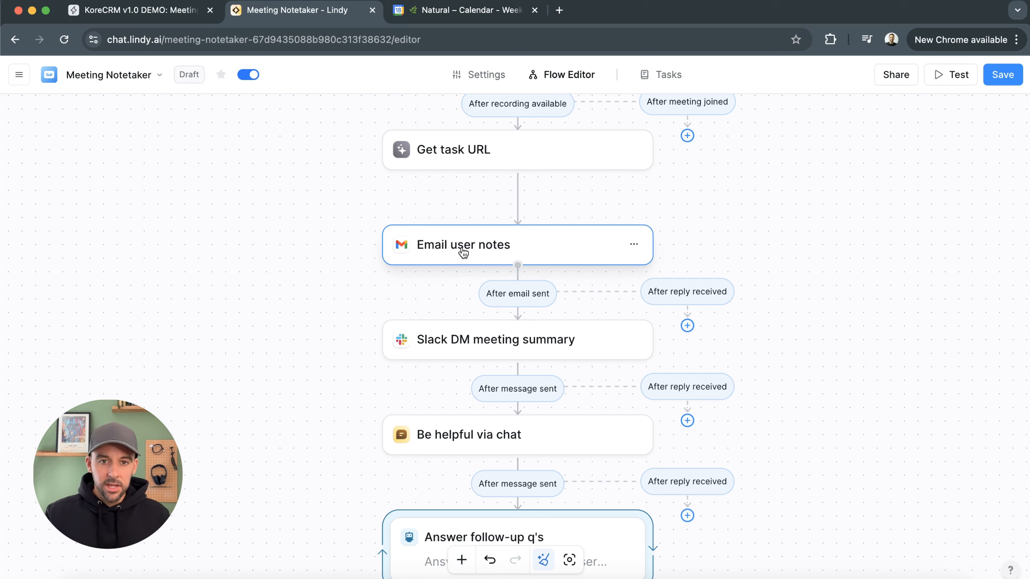
Delete the Email user notes step from the flow
left_click(633, 244)
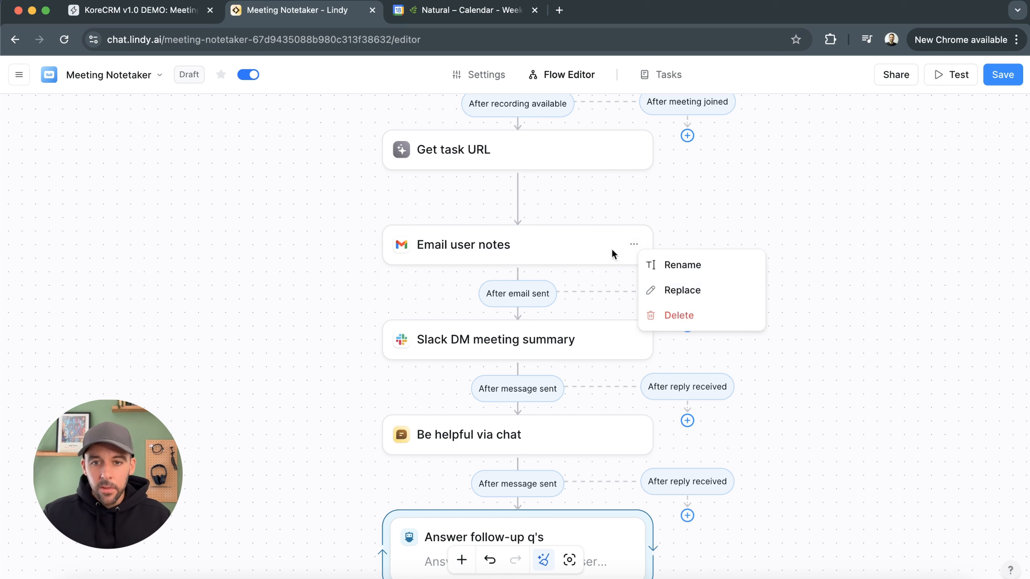
left_click(689, 317)
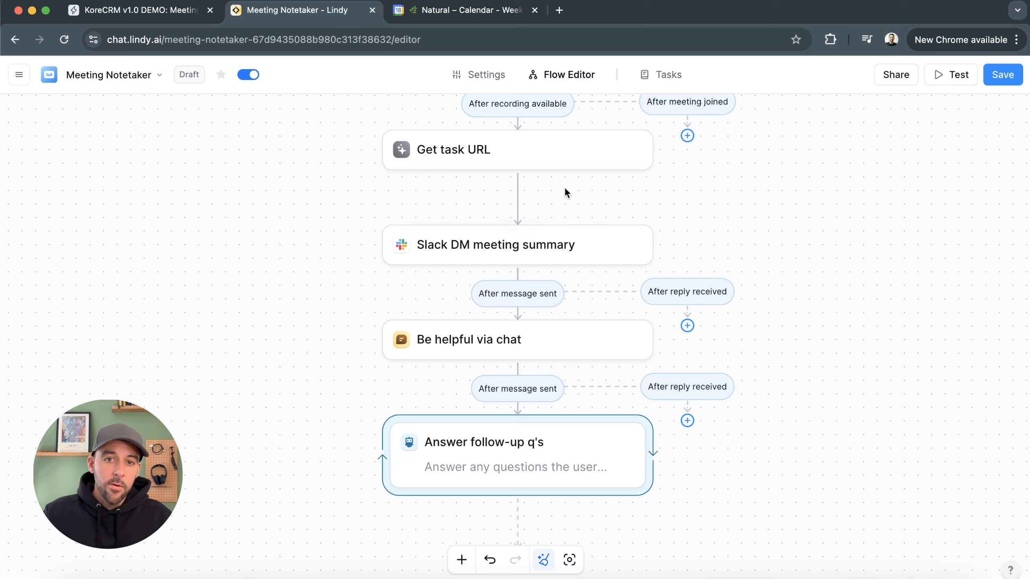
Add an Airtable Update Record action after the Get task URL step
left_click(517, 197)
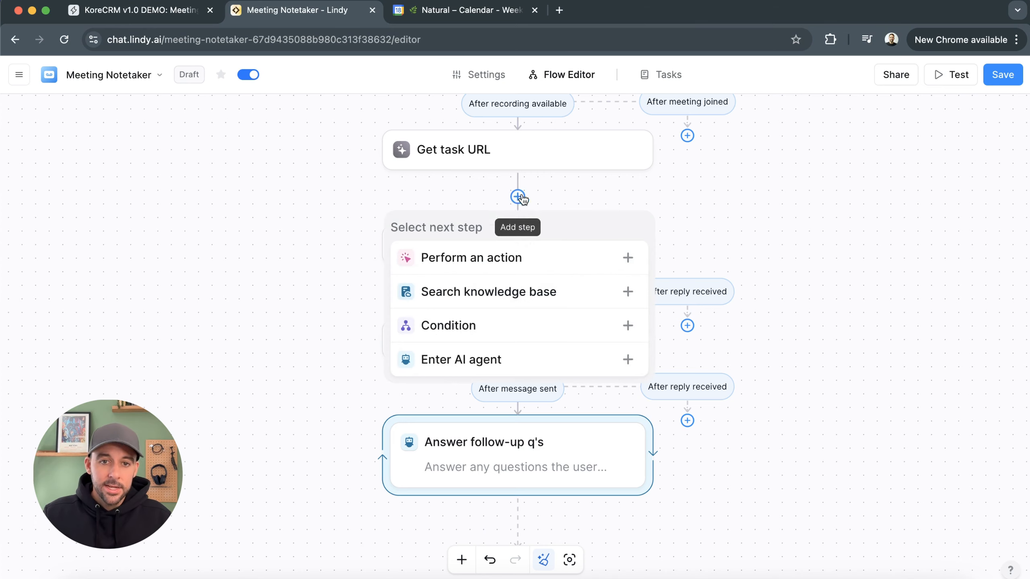
left_click(489, 258)
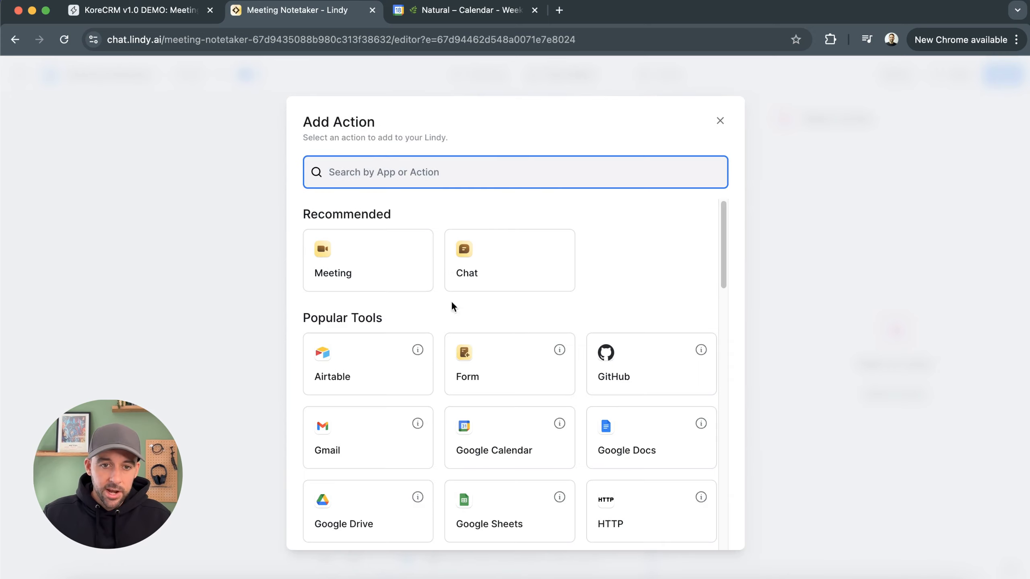
left_click(342, 368)
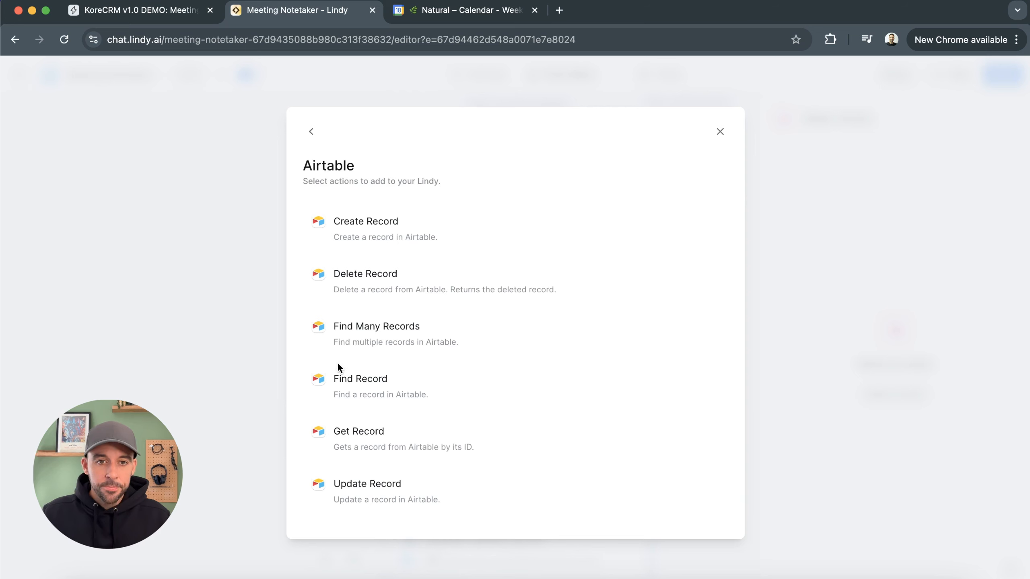
left_click(406, 489)
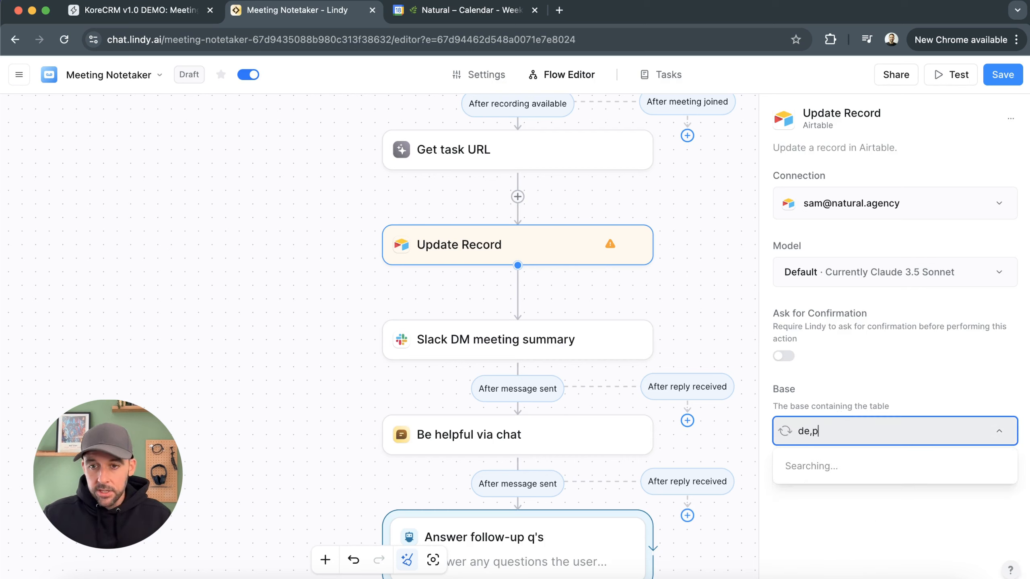
Search for demo and set the Update Record base to KoreCRM v1.0 DEMO
key("BackSpace")
type("mo")
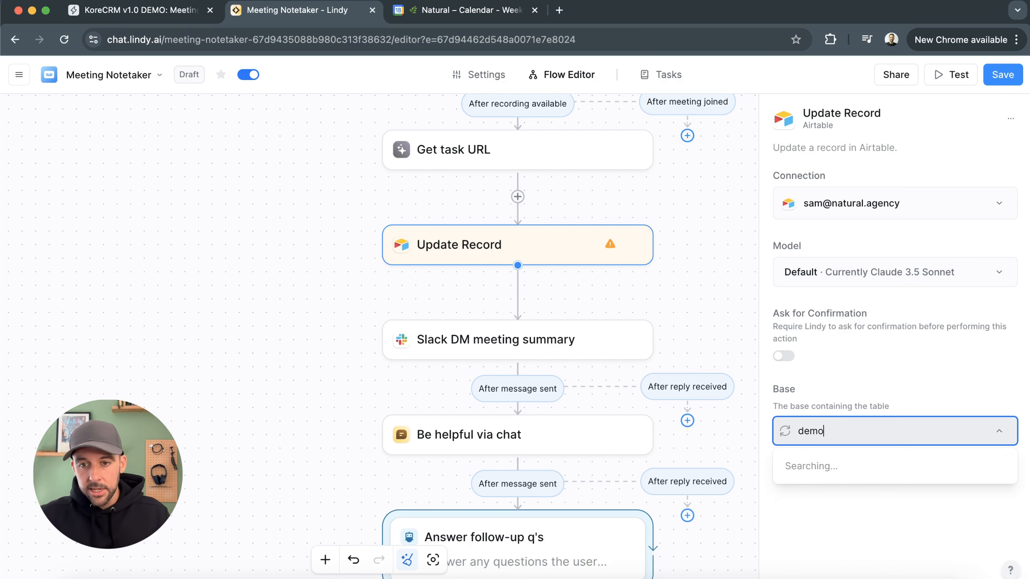
left_click(877, 462)
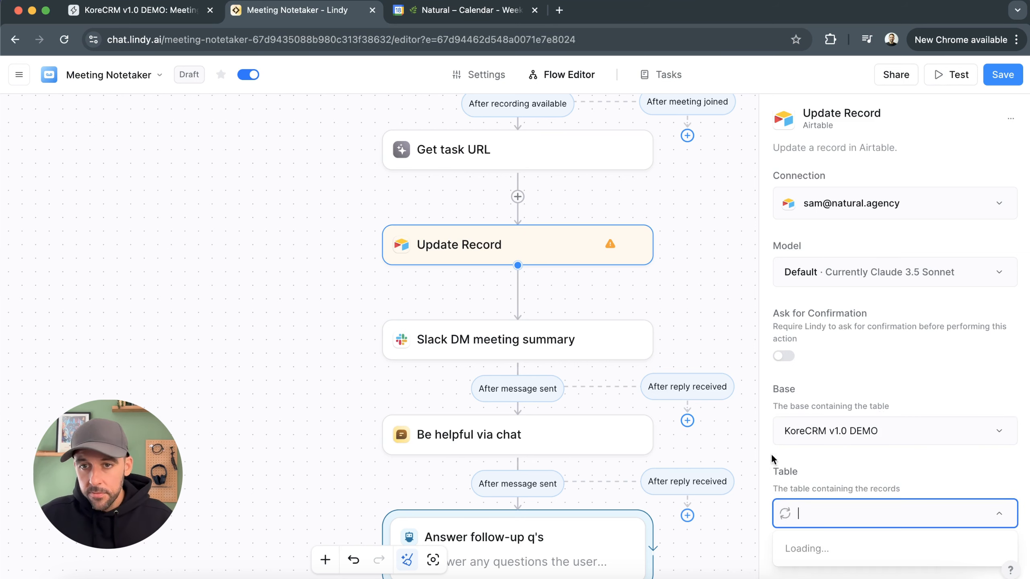
left_click(844, 205)
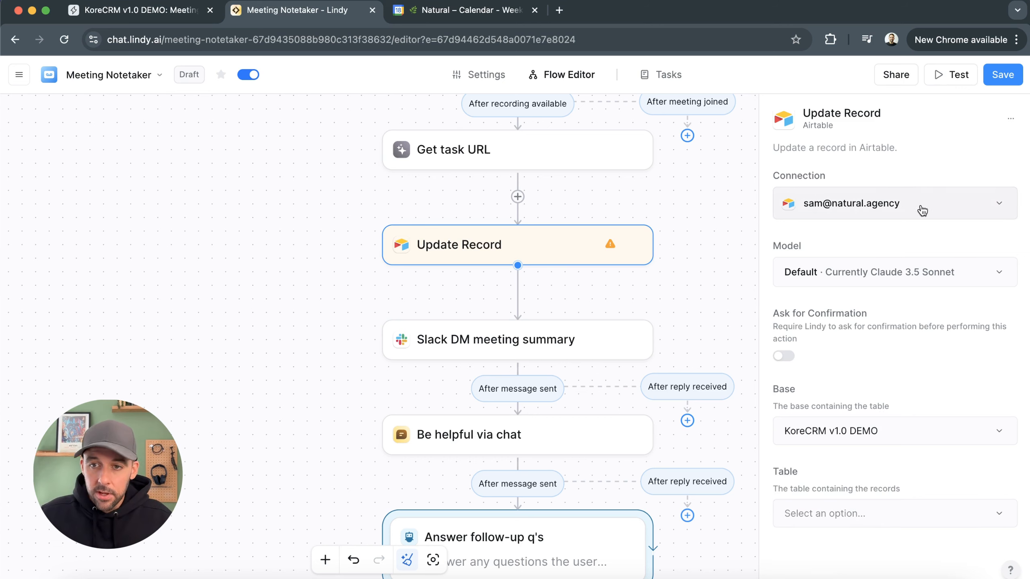
Set the Update Record table to Meetings, checking the connected account and the Airtable Meetings table first
left_click(955, 210)
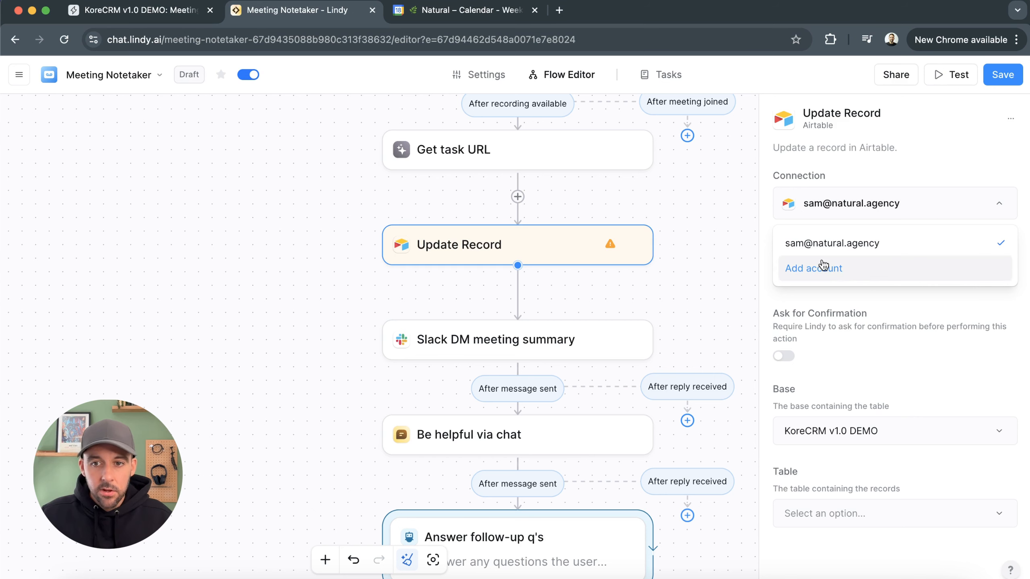
left_click(941, 211)
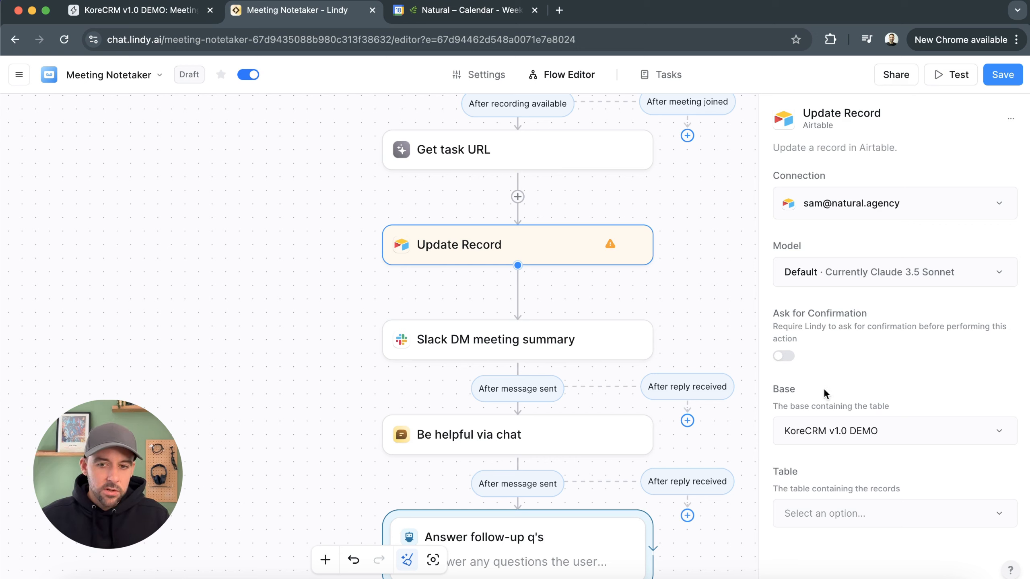
left_click(901, 508)
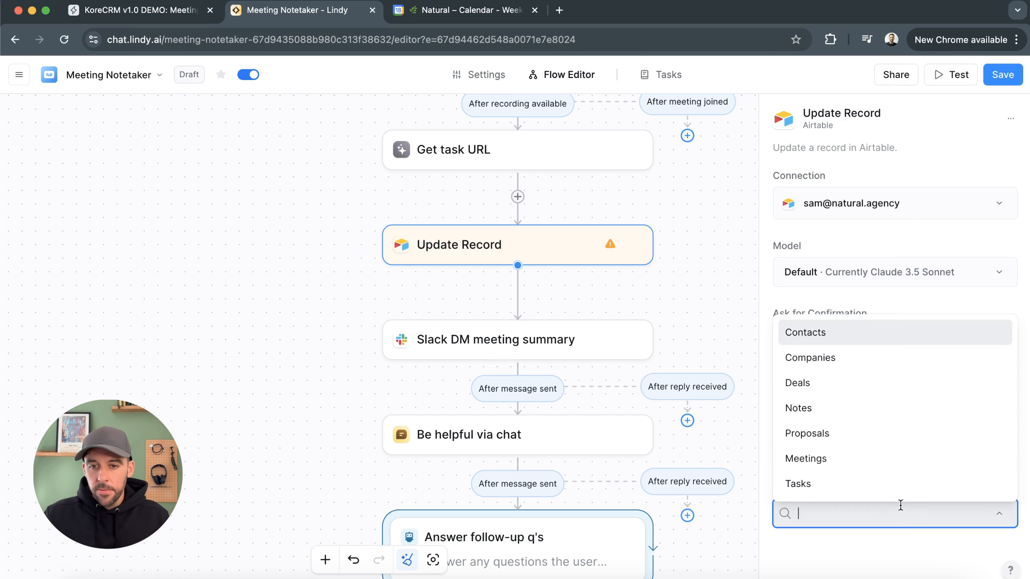
left_click(864, 300)
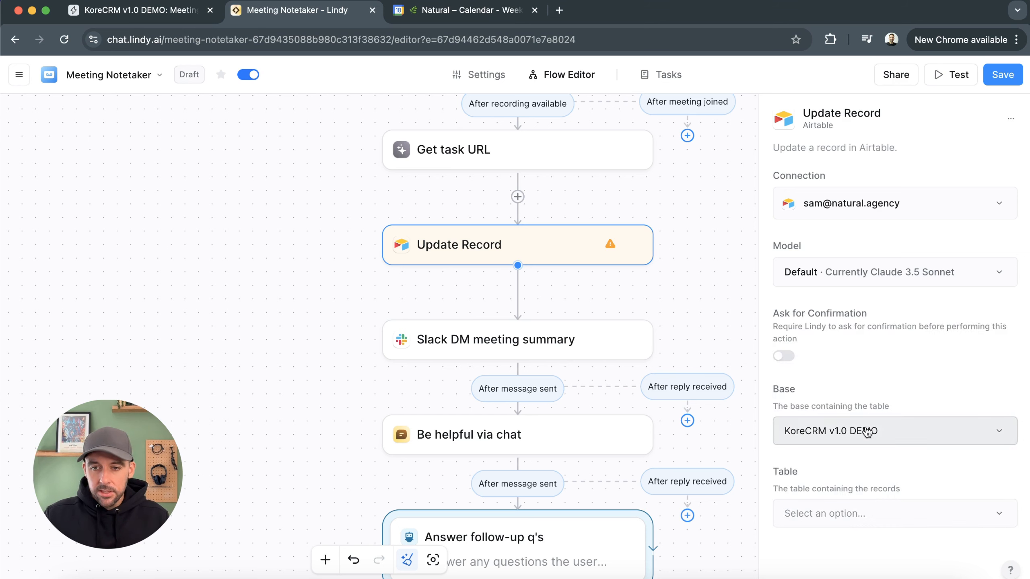
left_click(150, 13)
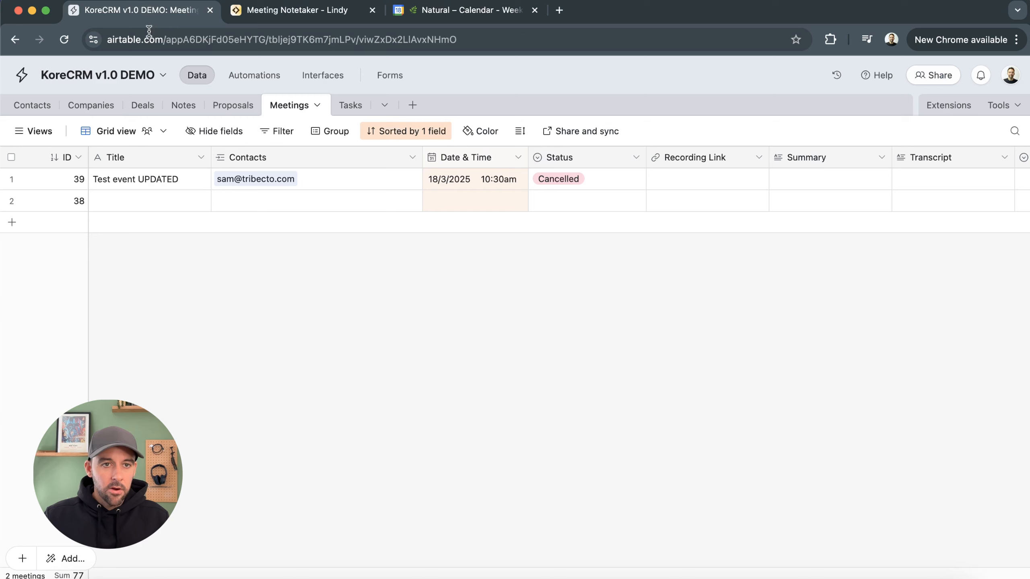
left_click(263, 15)
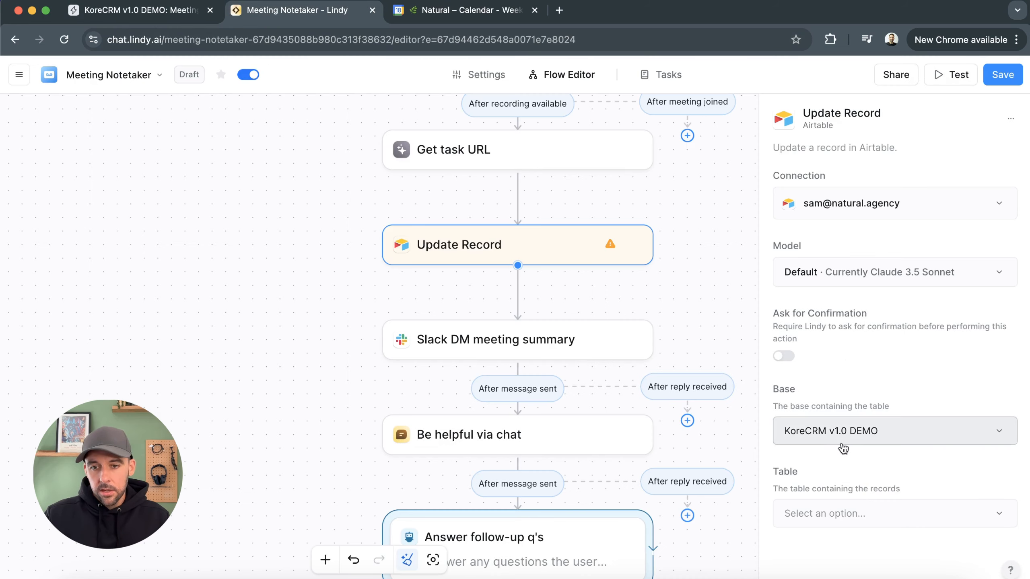
left_click(900, 509)
left_click(862, 461)
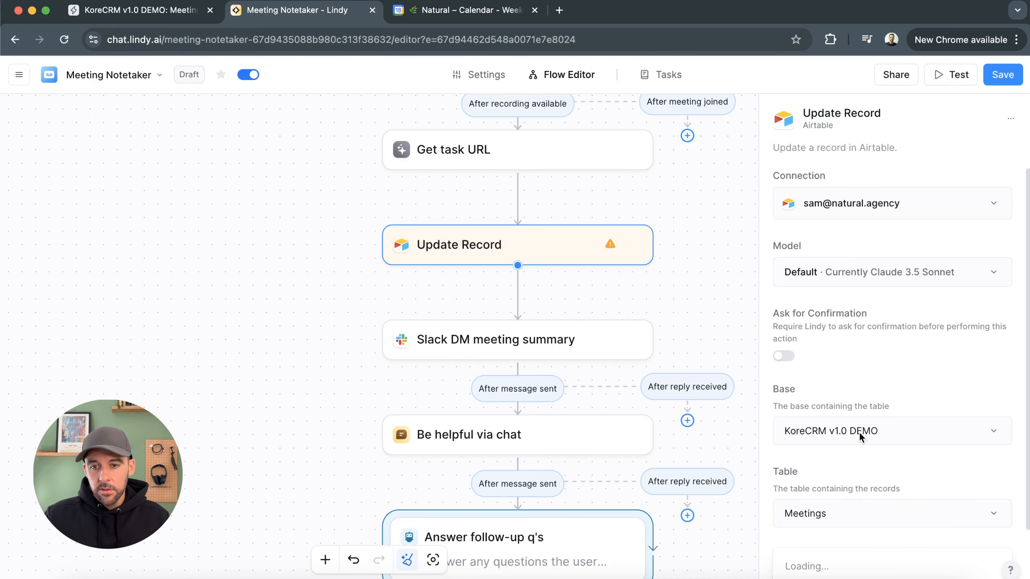
Set the Update Record lookup field to Event ID
left_click(907, 480)
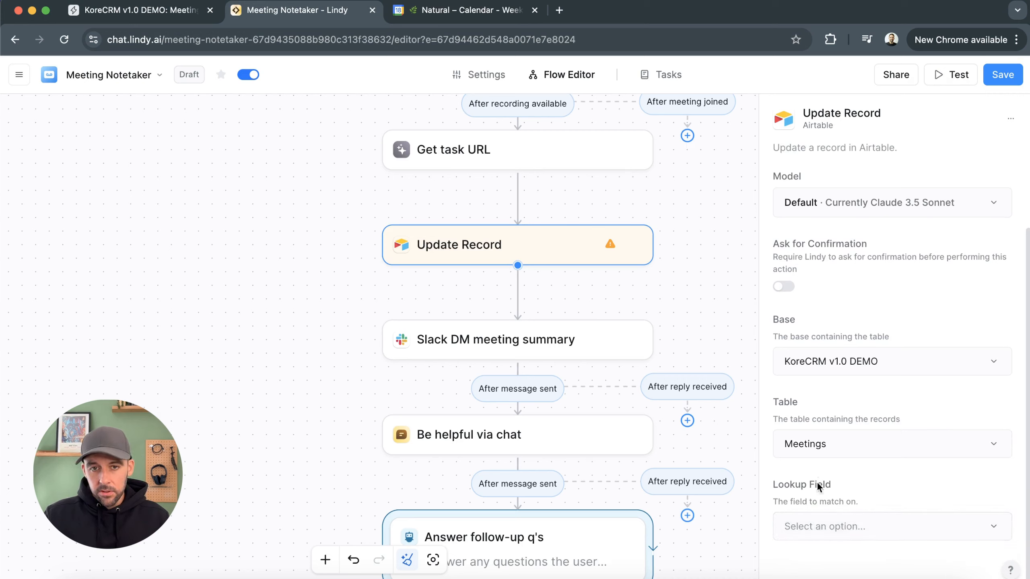
left_click(854, 527)
left_click(858, 499)
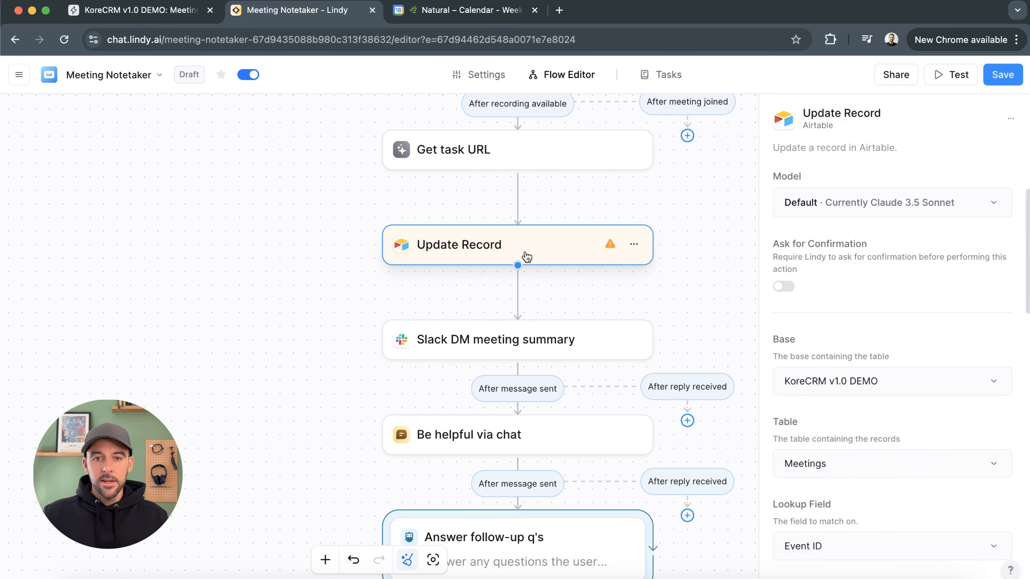
Set the lookup value manually to the Calendar Event Started id, after checking the Event ID column in Airtable
left_click(177, 13)
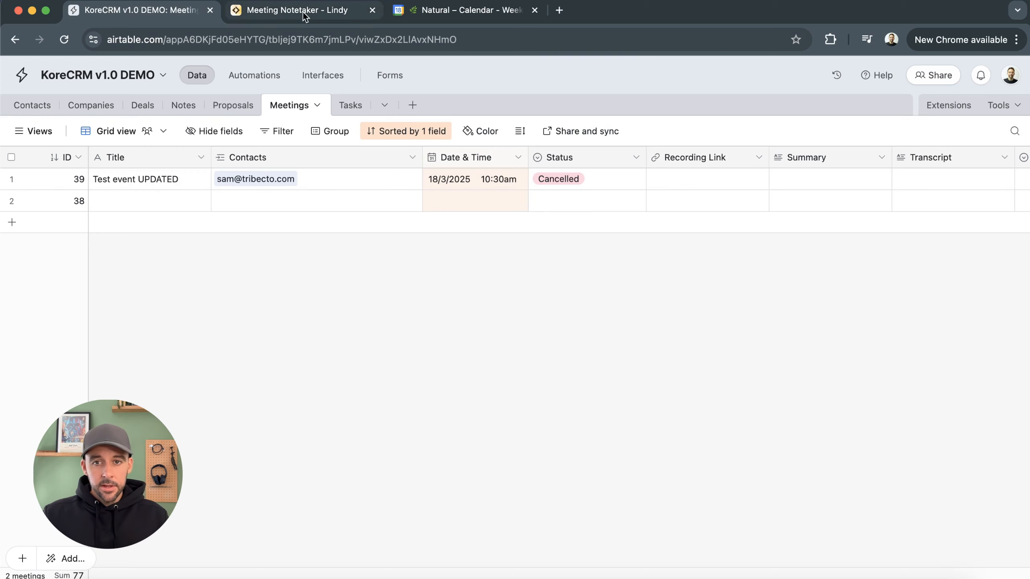
scroll(905, 566, "right", 5)
left_click(846, 181)
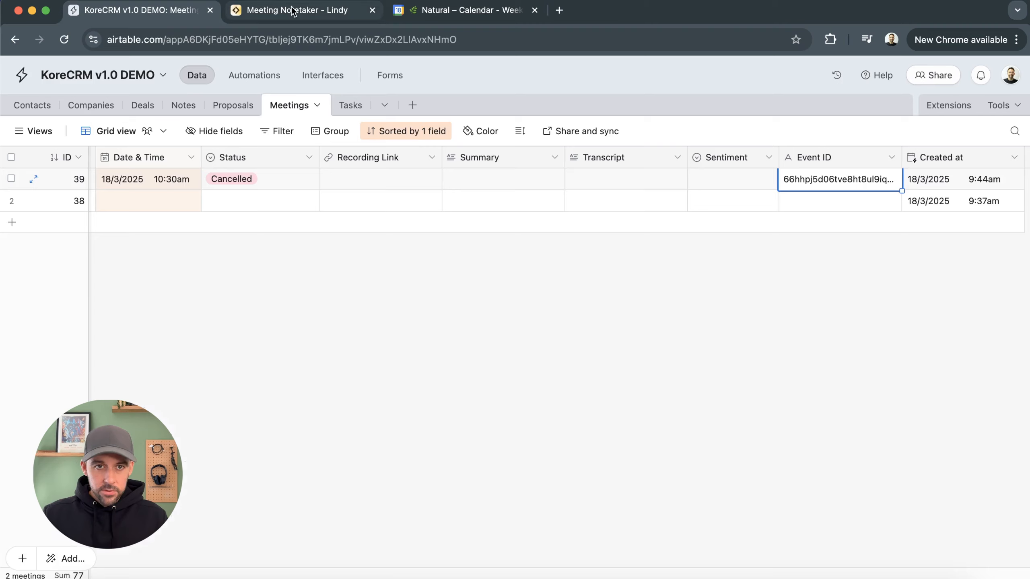
left_click(272, 12)
scroll(852, 409, "down", 3)
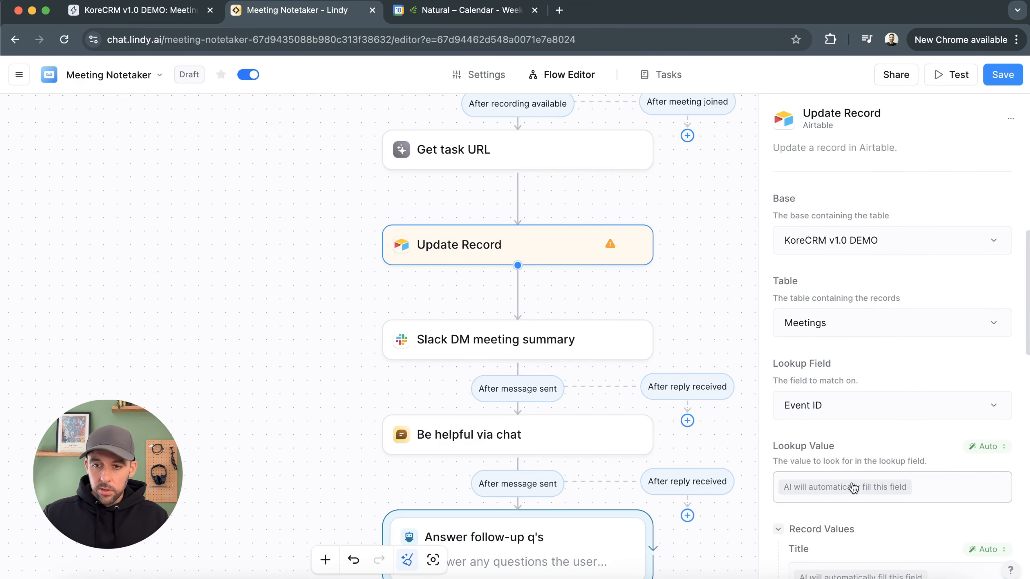
left_click(985, 447)
left_click(911, 263)
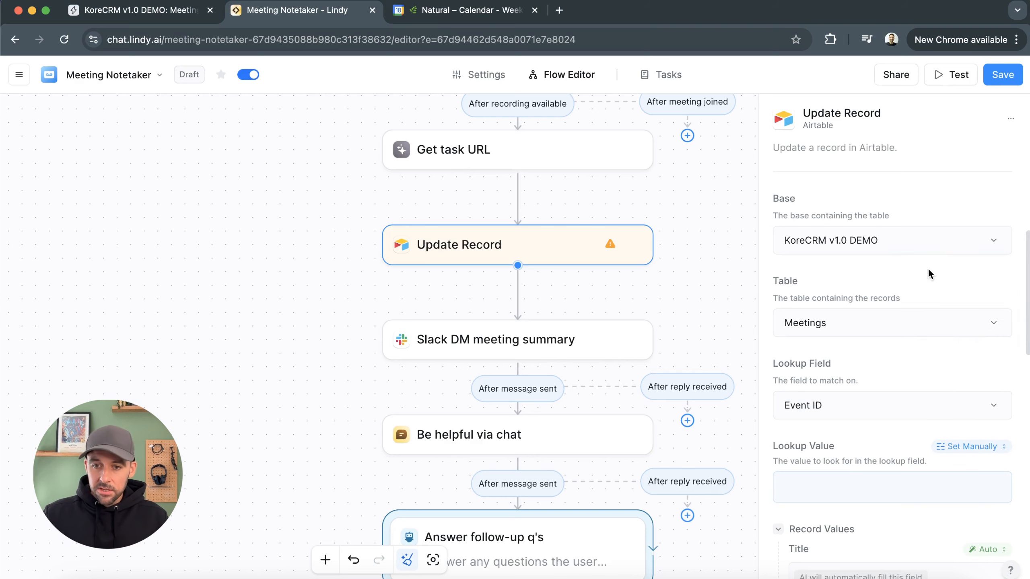
left_click(839, 482)
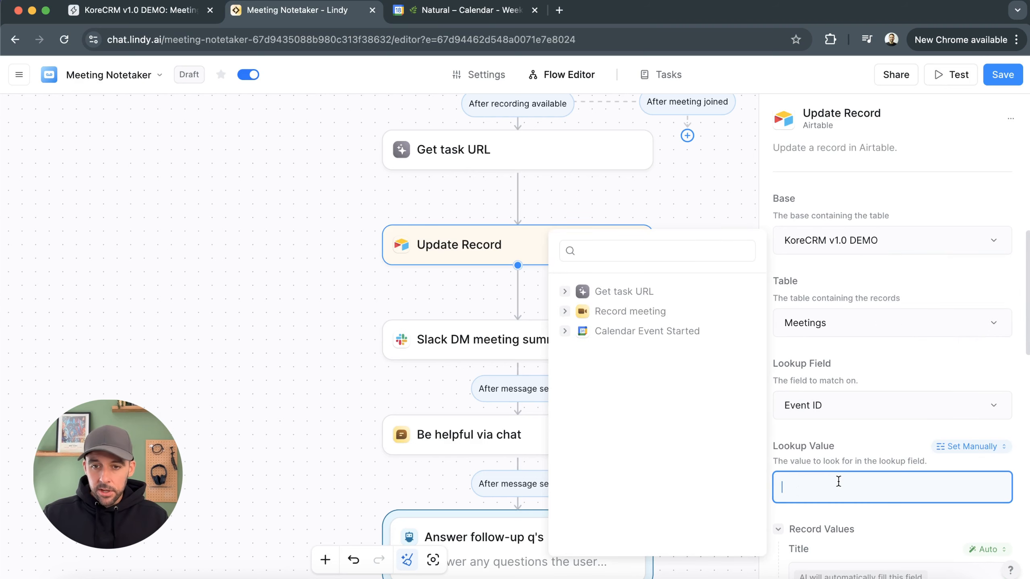
left_click(565, 332)
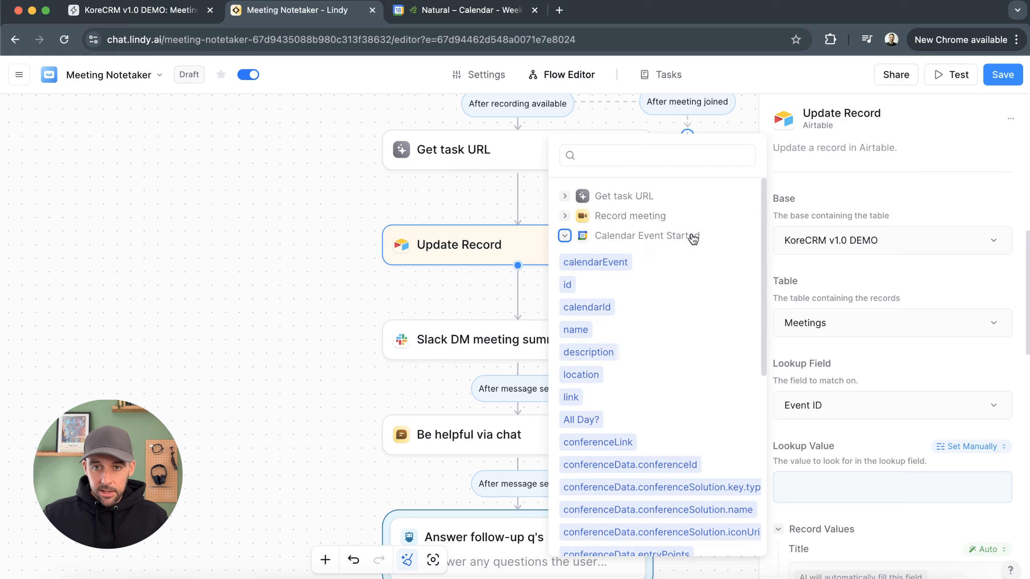
left_click(567, 286)
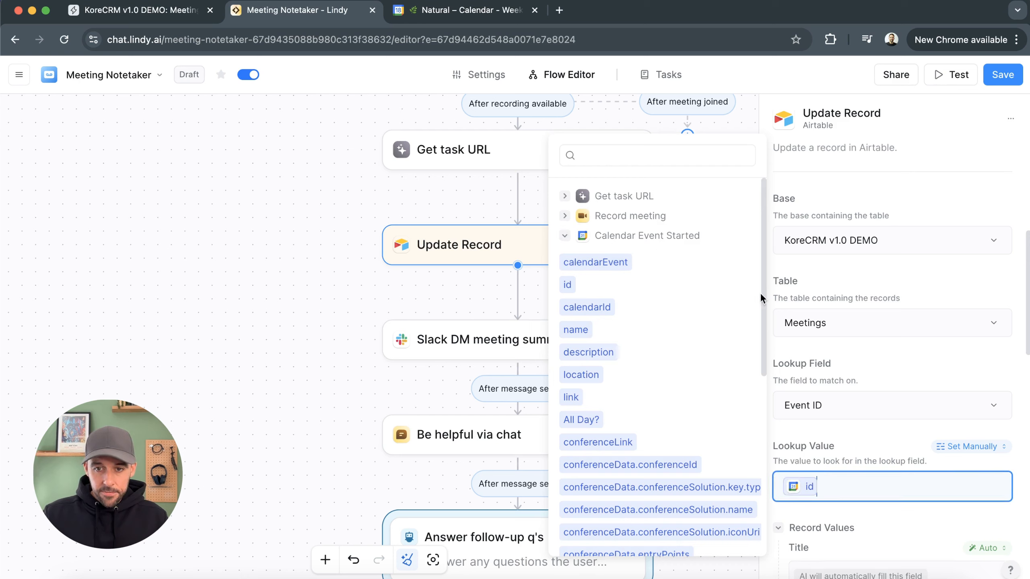
left_click(860, 456)
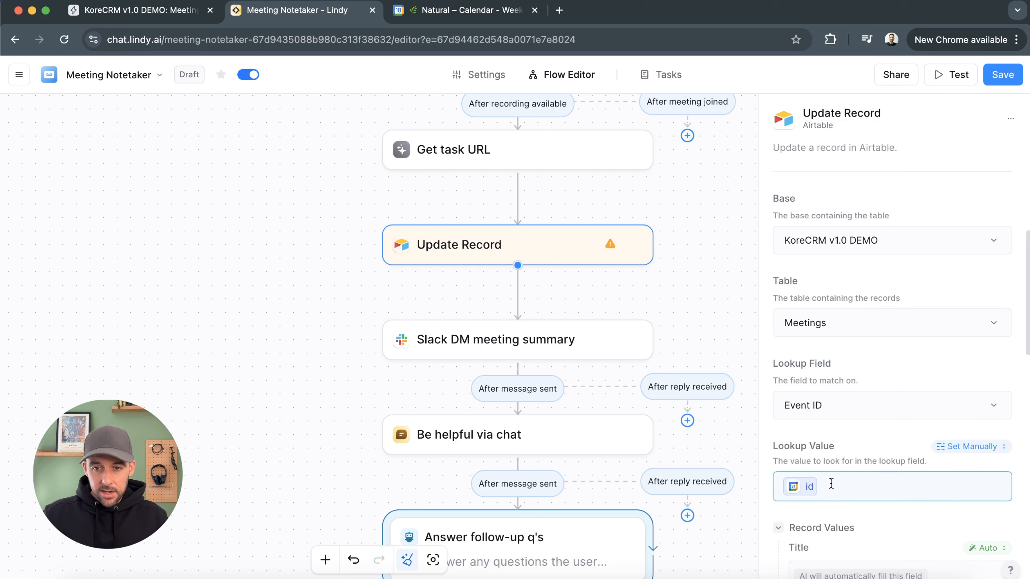
Set the Status record value manually to Complete
scroll(839, 454, "down", 4)
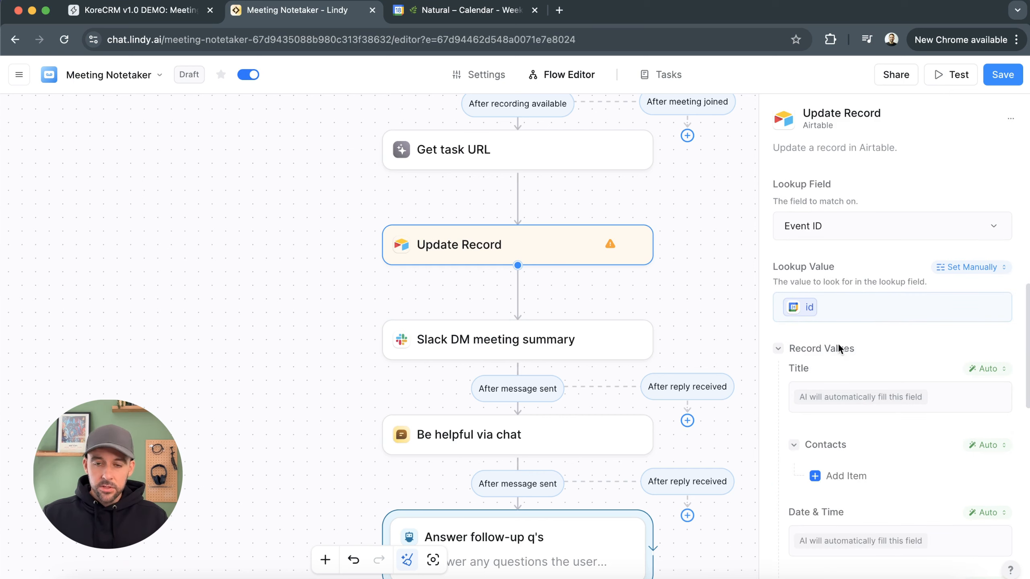
left_click(174, 13)
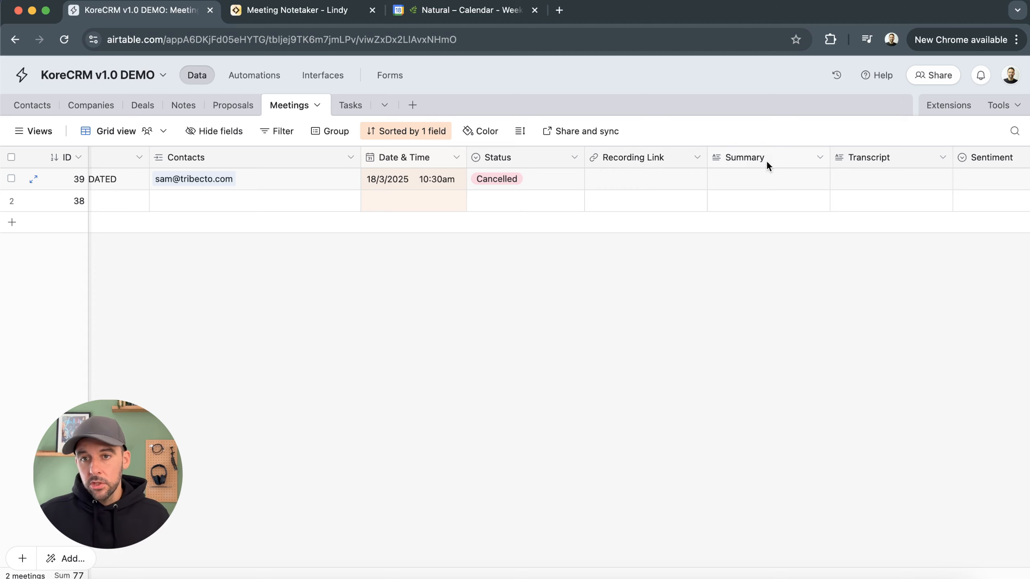
scroll(892, 153, "right", 3)
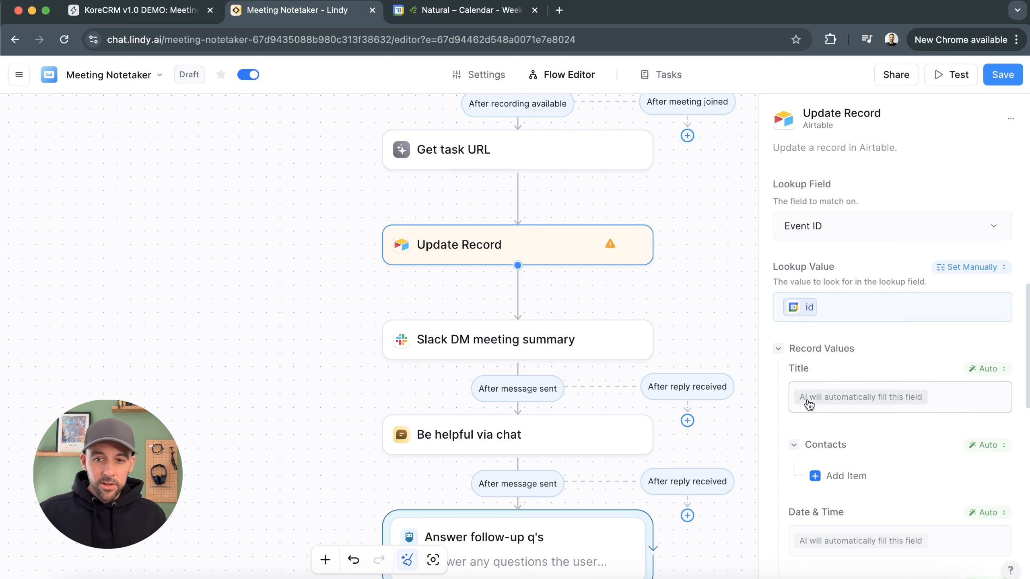
scroll(940, 407, "down", 3)
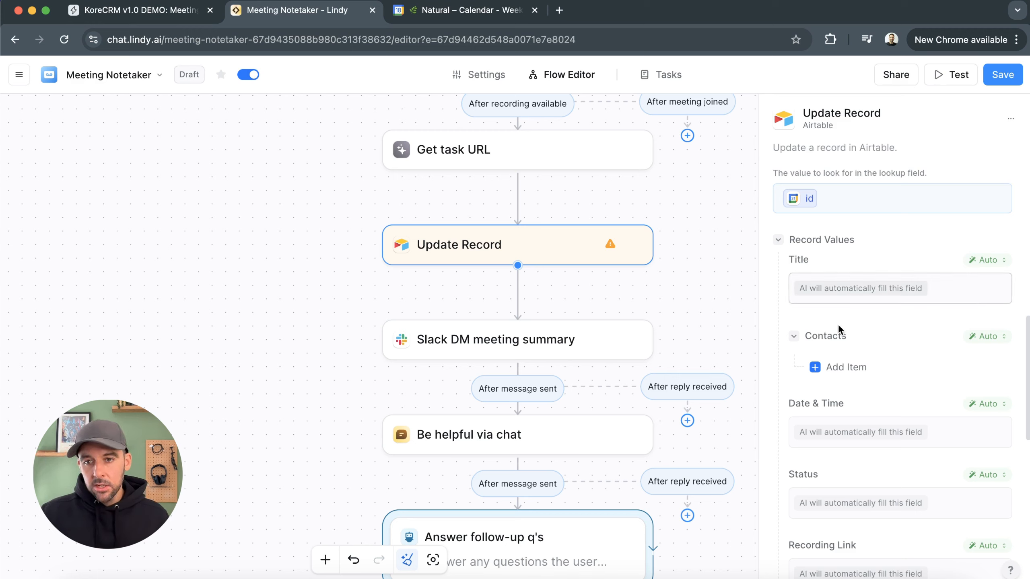
scroll(921, 438, "down", 3)
left_click(962, 395)
left_click(839, 386)
left_click(936, 386)
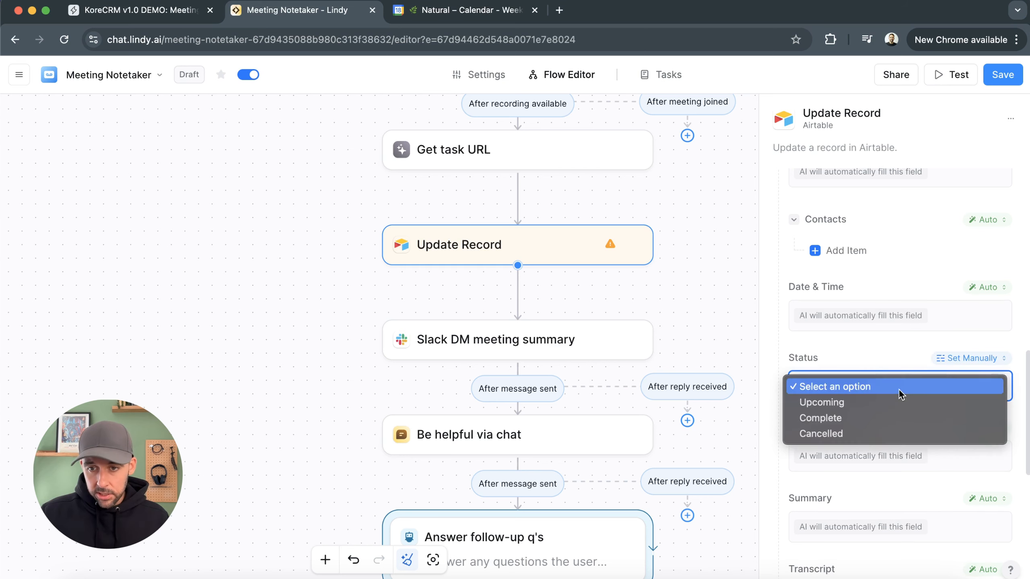
left_click(884, 419)
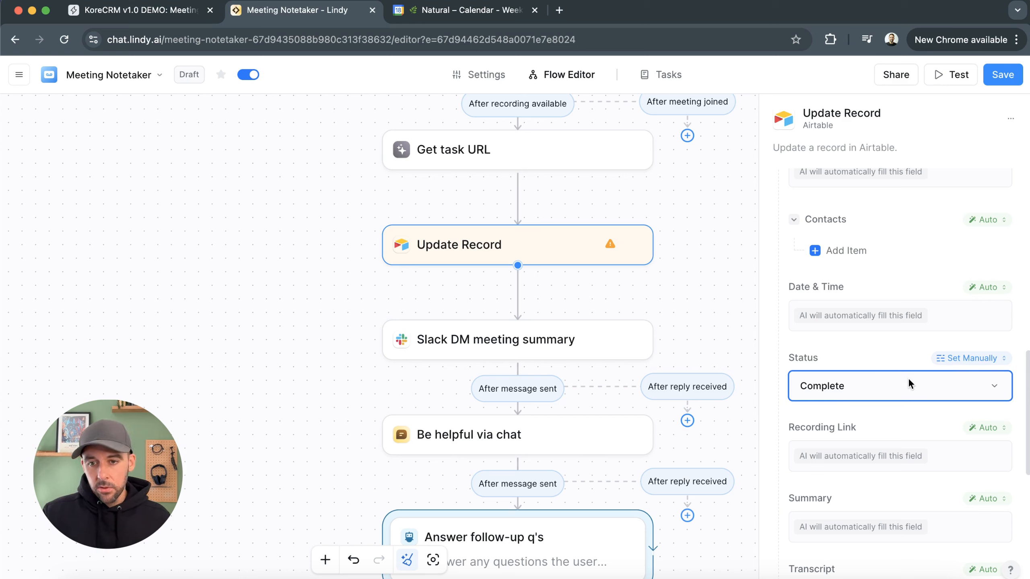
Set the Recording Link value manually to the Record meeting videoUrl variable
scroll(900, 377, "down", 3)
left_click(953, 337)
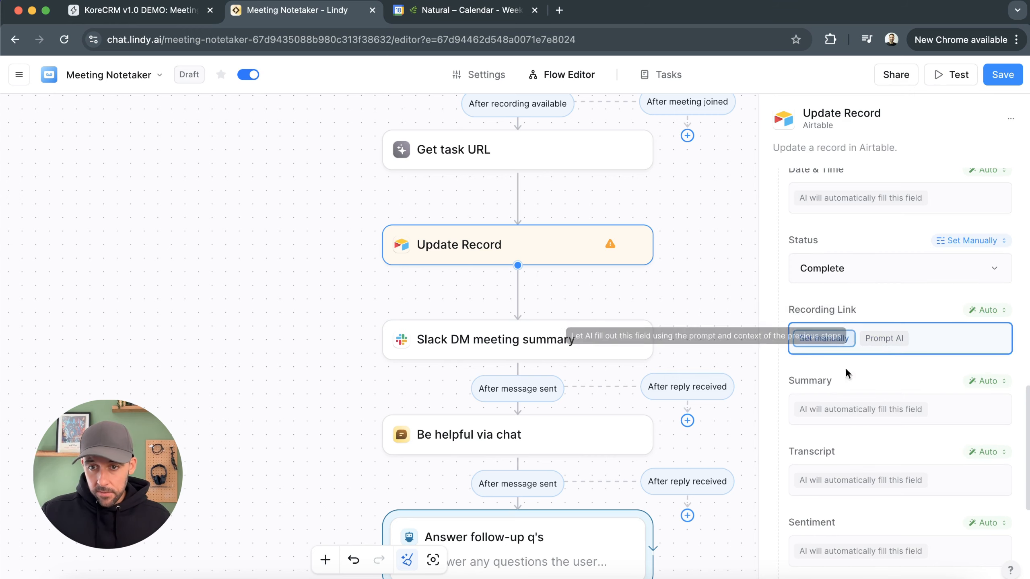
left_click(829, 338)
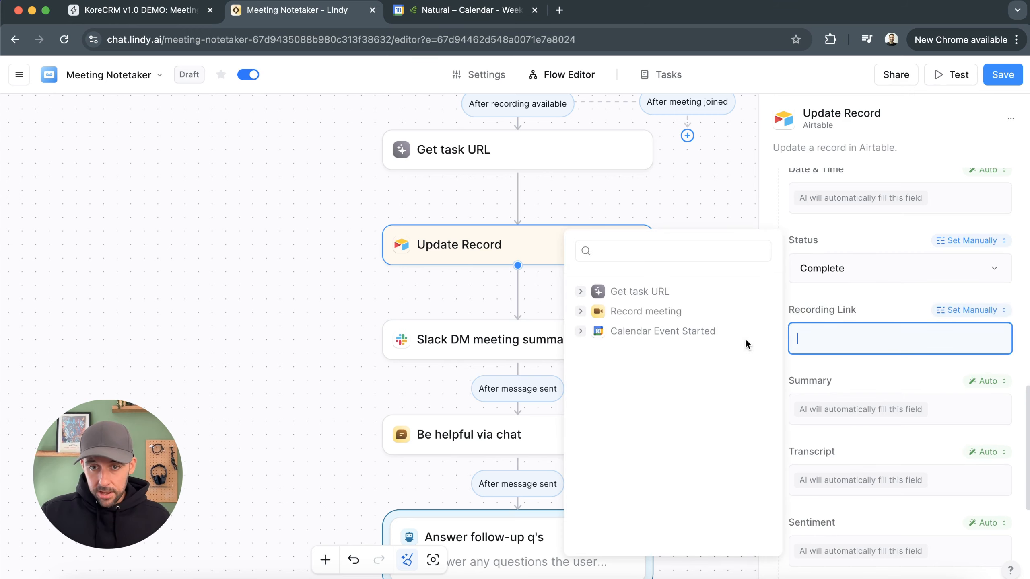
left_click(580, 311)
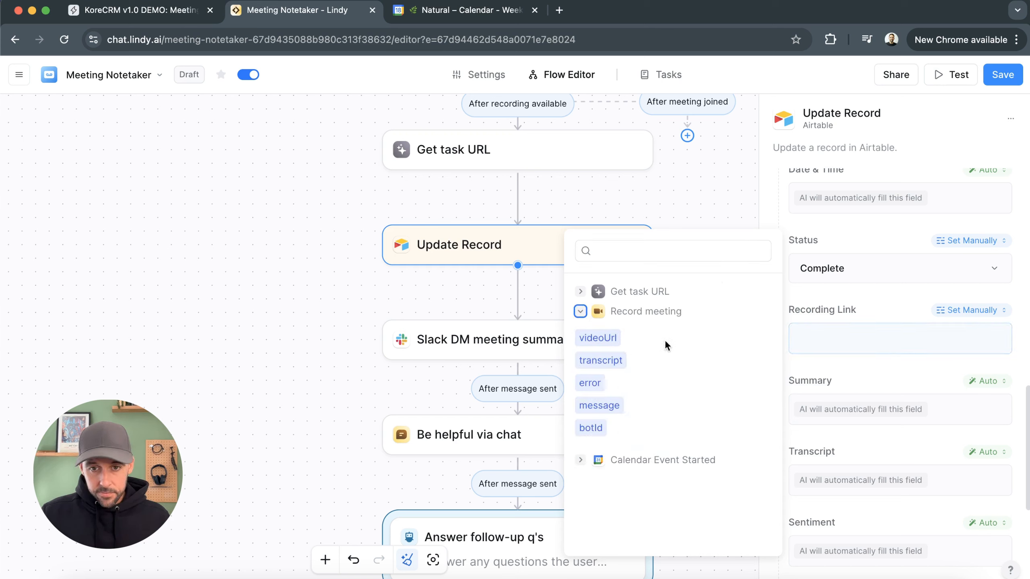
left_click(609, 338)
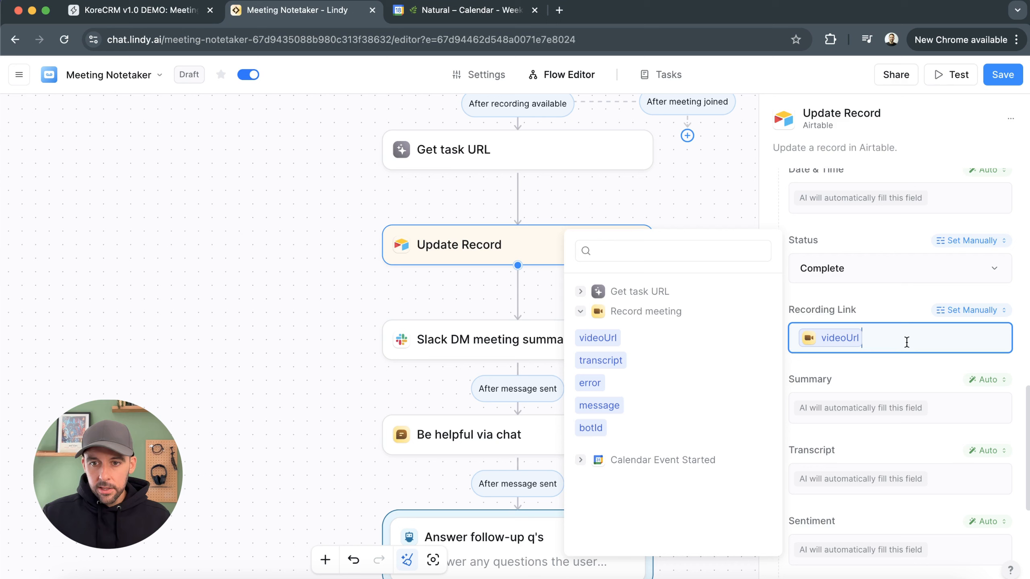
left_click(899, 372)
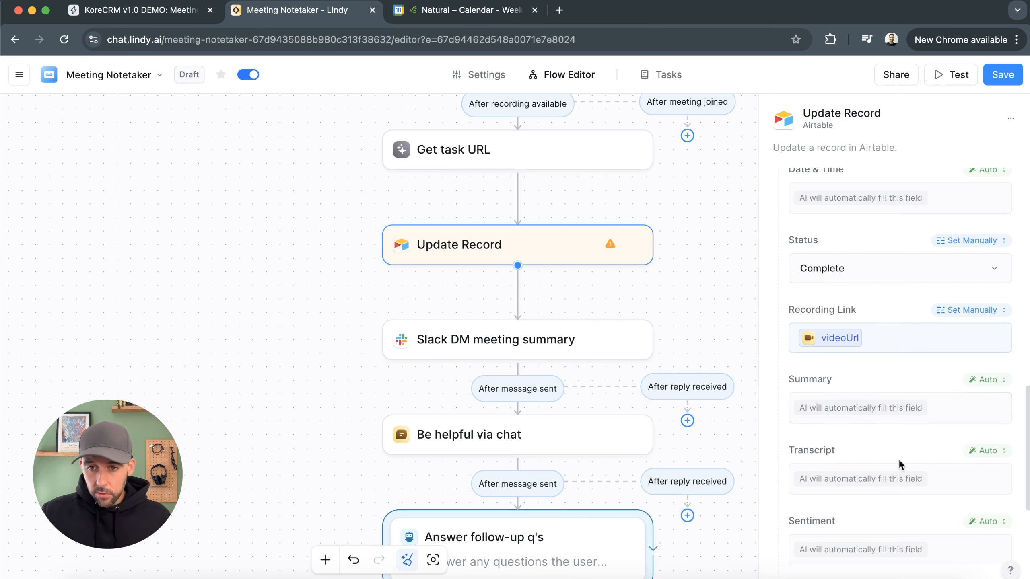
Set the Transcript value manually to the Record meeting transcript variable
left_click(876, 475)
left_click(836, 483)
left_click(941, 484)
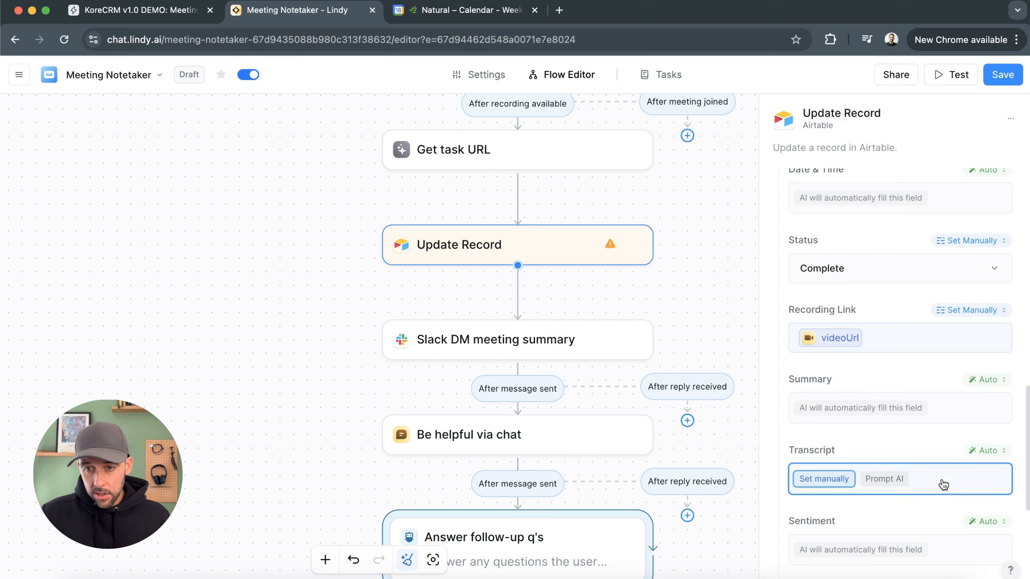
left_click(839, 480)
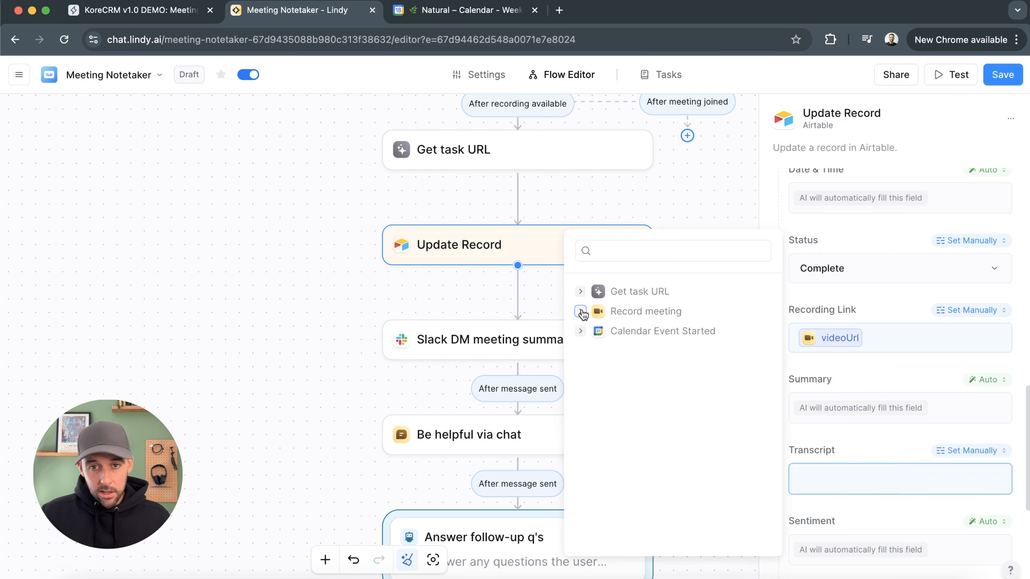
left_click(581, 312)
left_click(607, 361)
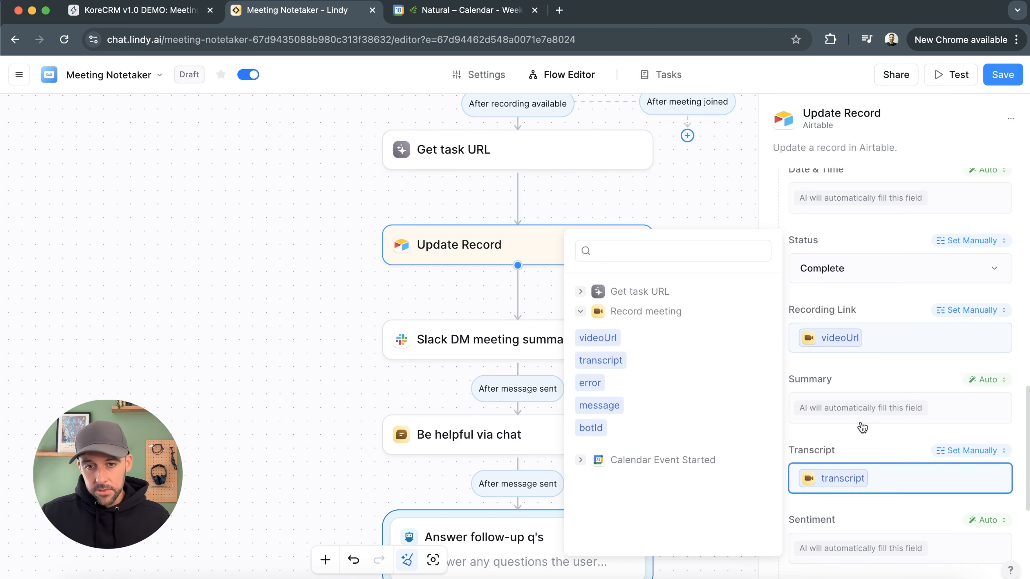
left_click(868, 436)
Set the Event ID record value manually to the Calendar Event Started id variable
scroll(932, 430, "down", 5)
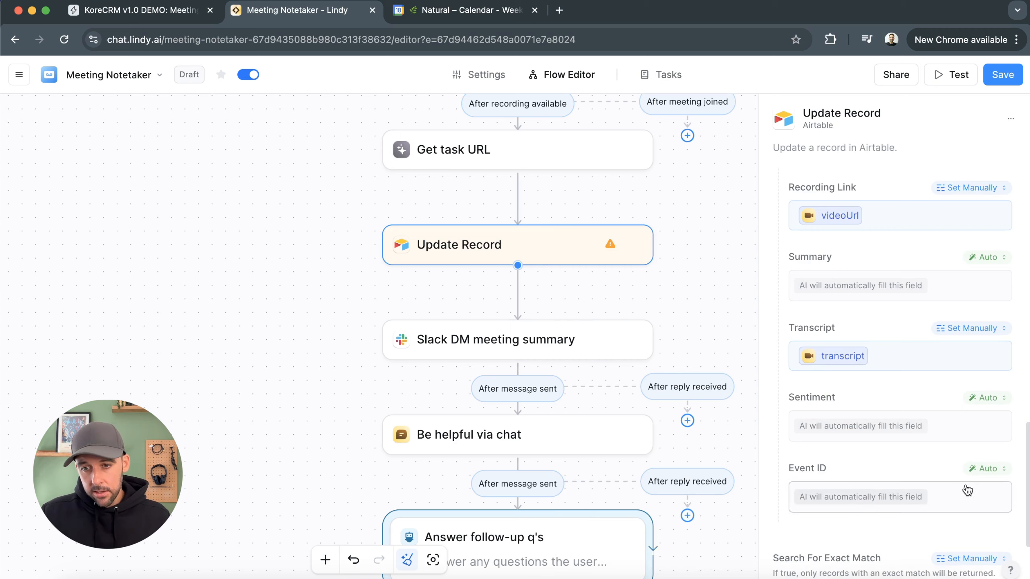
left_click(821, 495)
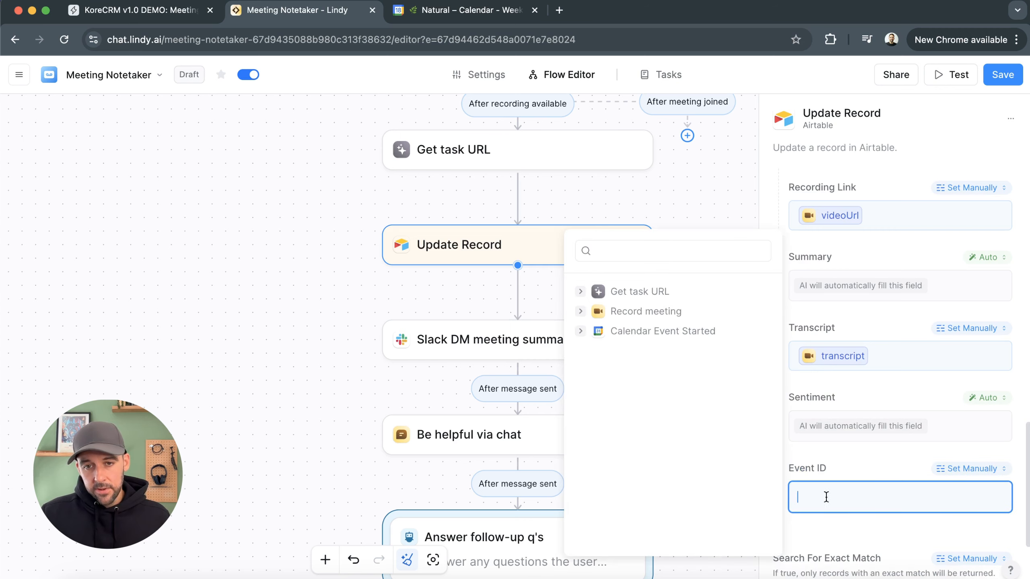
left_click(583, 331)
left_click(582, 286)
left_click(853, 457)
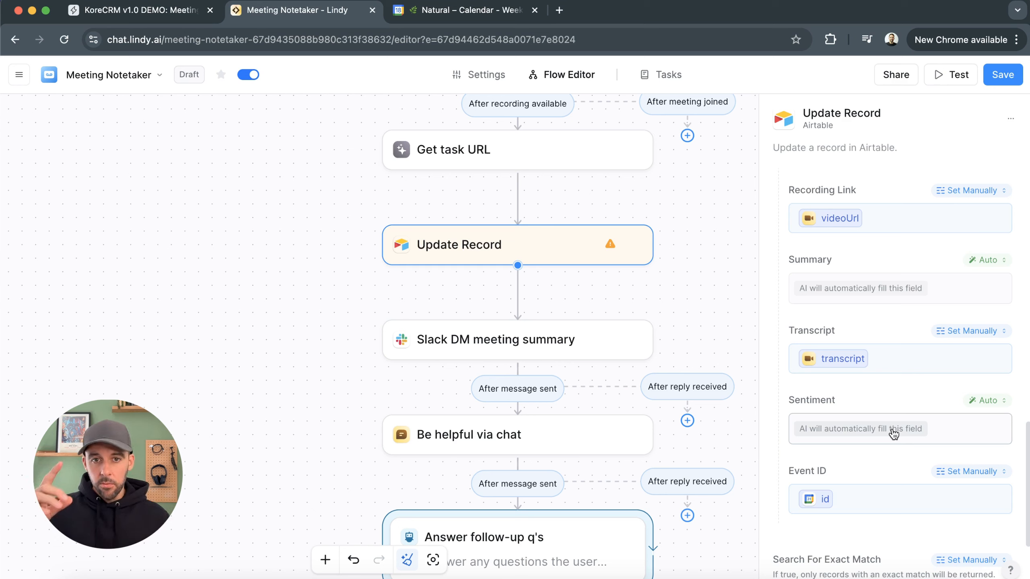
Switch the Summary field to Prompt AI with a prompt to summarise the meeting and its actions, inserting the Record meeting transcript variable
left_click(947, 288)
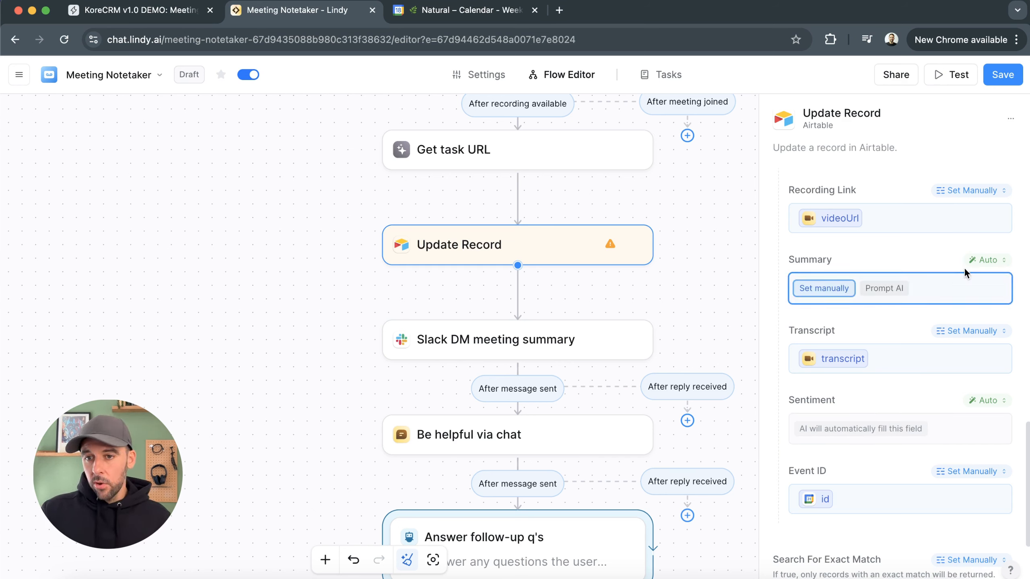
left_click(903, 292)
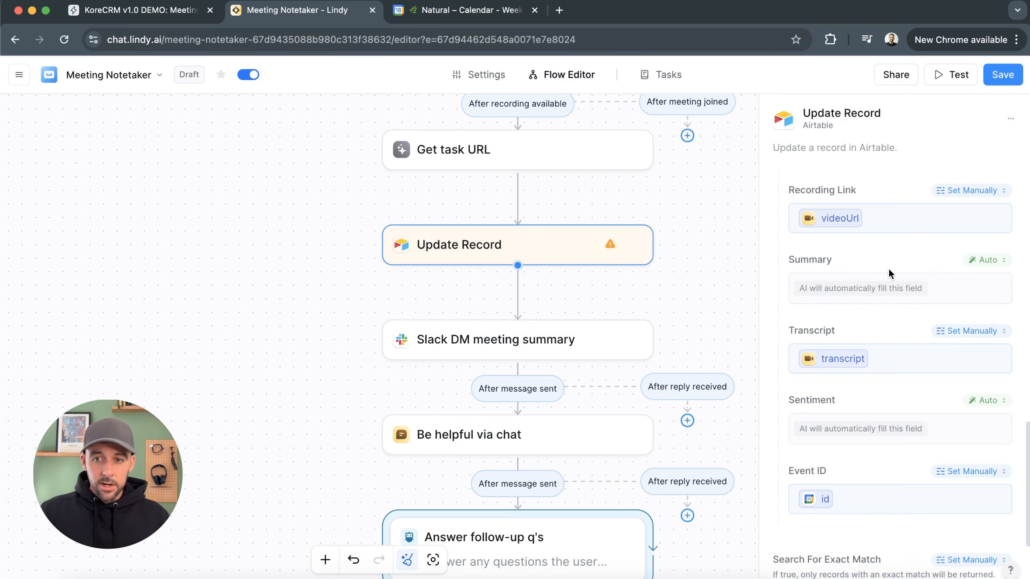
left_click(979, 261)
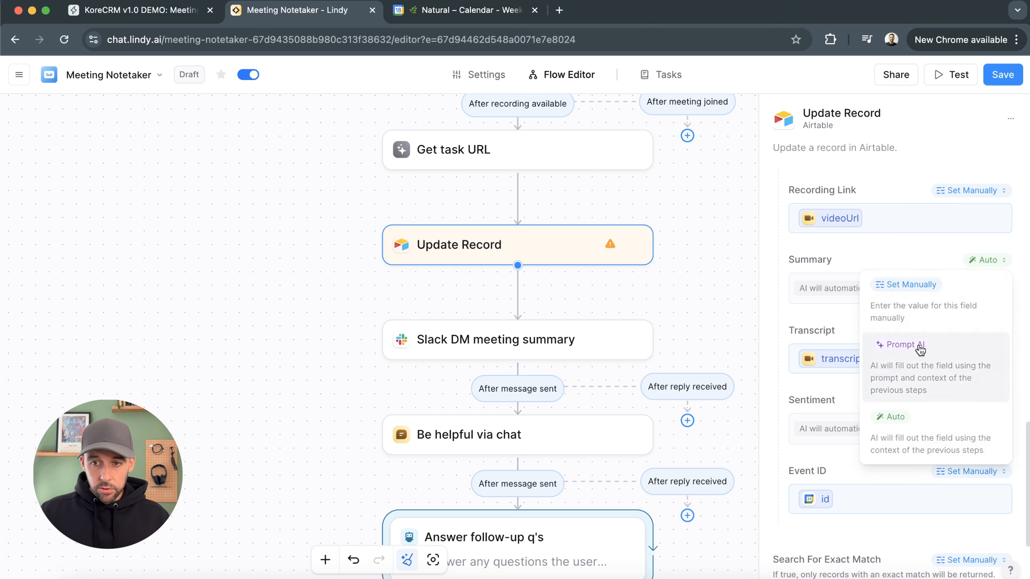
left_click(905, 339)
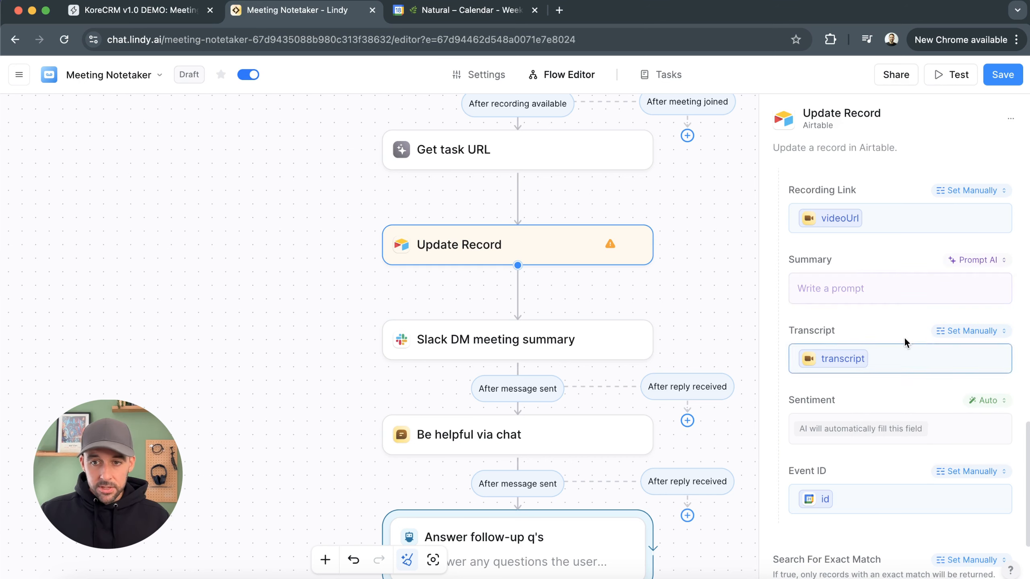
left_click(877, 294)
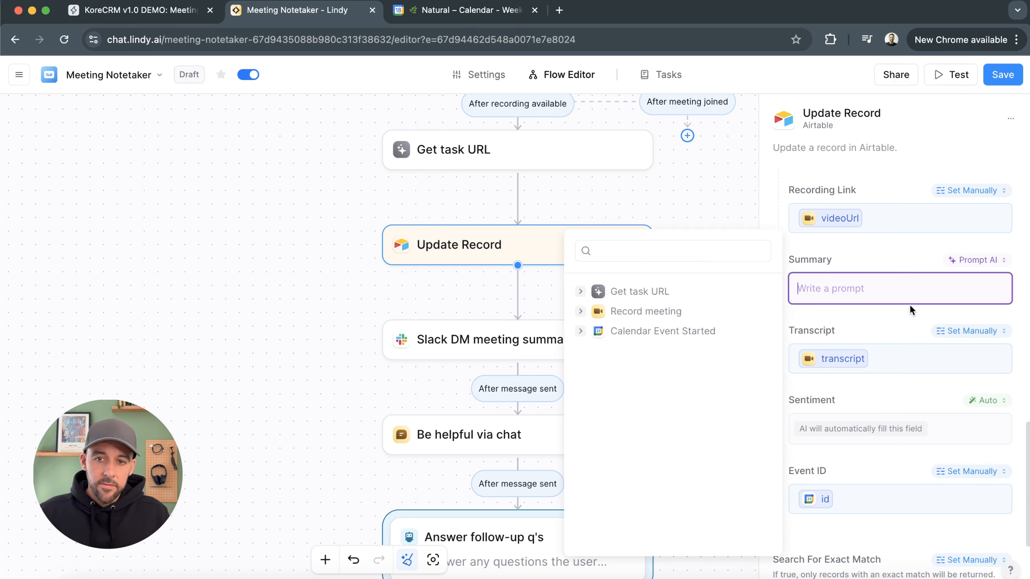
type("Create a short summary of what was covered in the meeting and the actions that were discussed. Use the transcript here:")
mouse_move(956, 332)
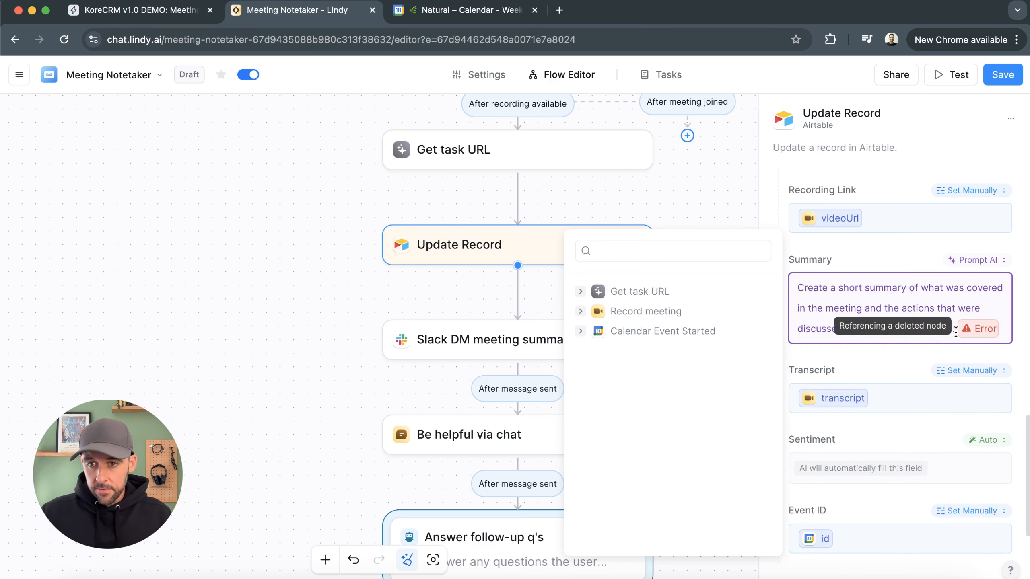
key("BackSpace")
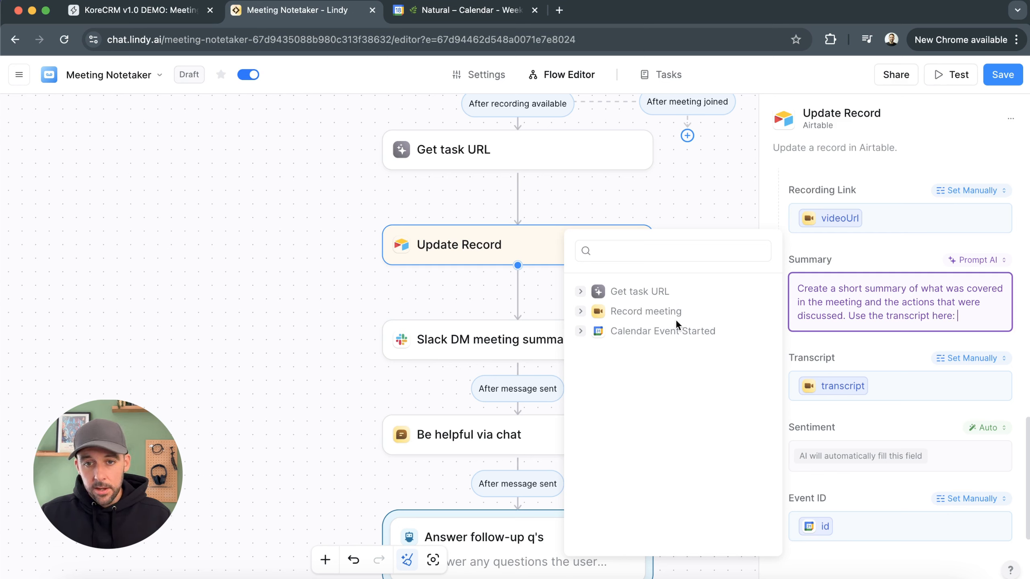
left_click(581, 314)
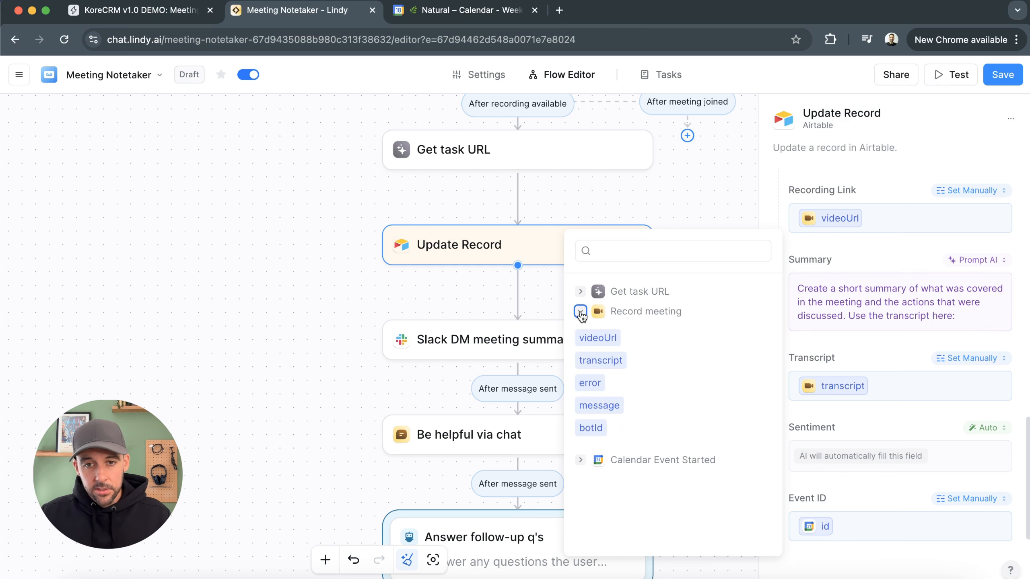
left_click(621, 364)
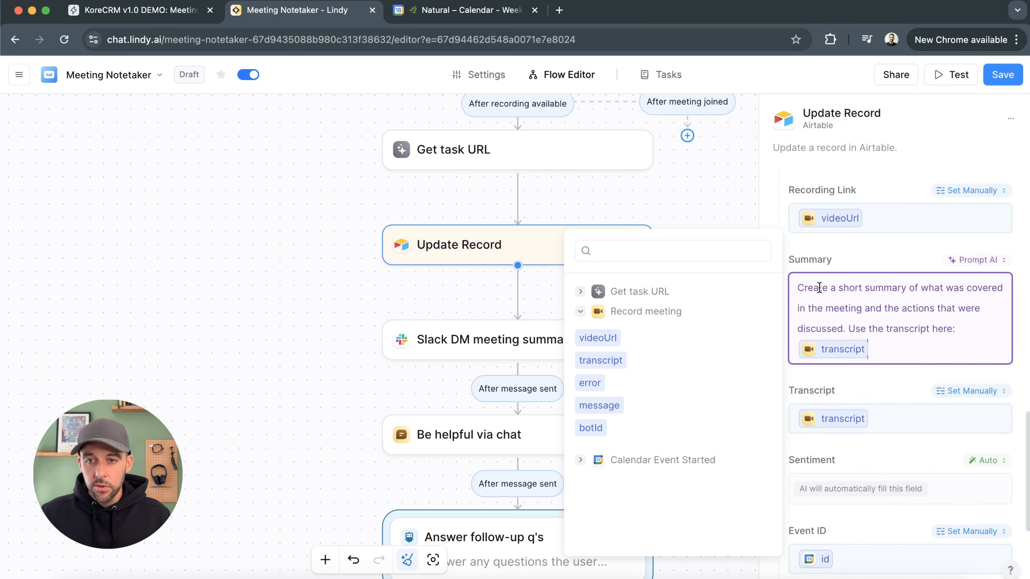
Switch the Sentiment field to Prompt AI with a prompt to output Positive, Neutral or Negative from the transcript
scroll(879, 364, "down", 3)
left_click(904, 337)
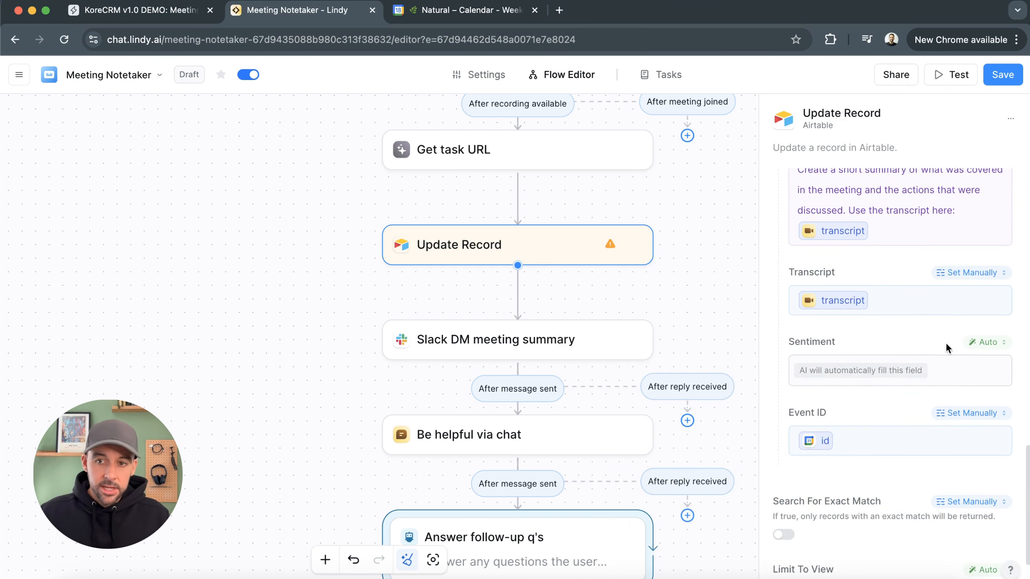
left_click(970, 343)
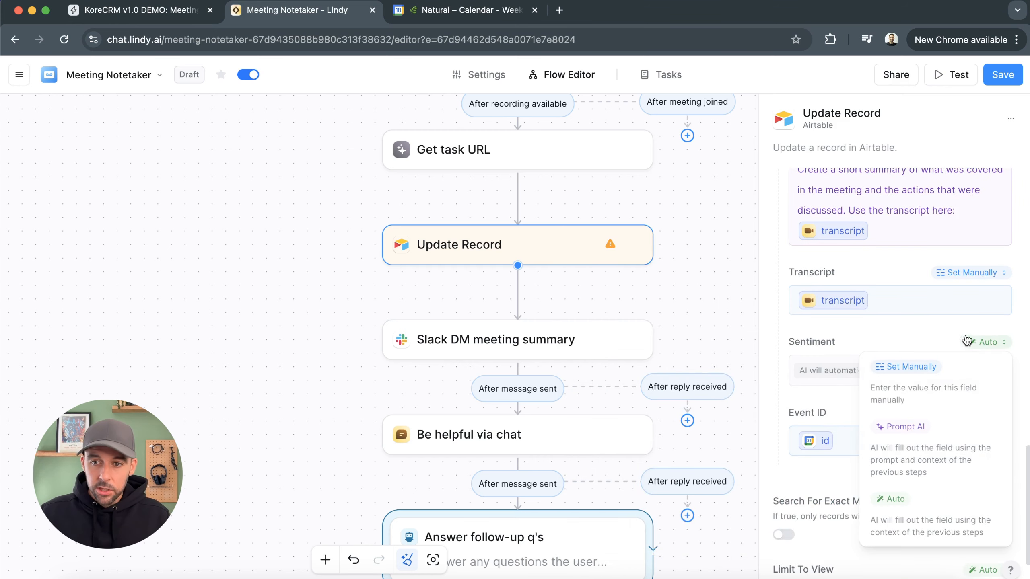
left_click(948, 434)
type("Run a sentiment analysis on the transcript and output either Positive, Neutral or Negative based on your findings.")
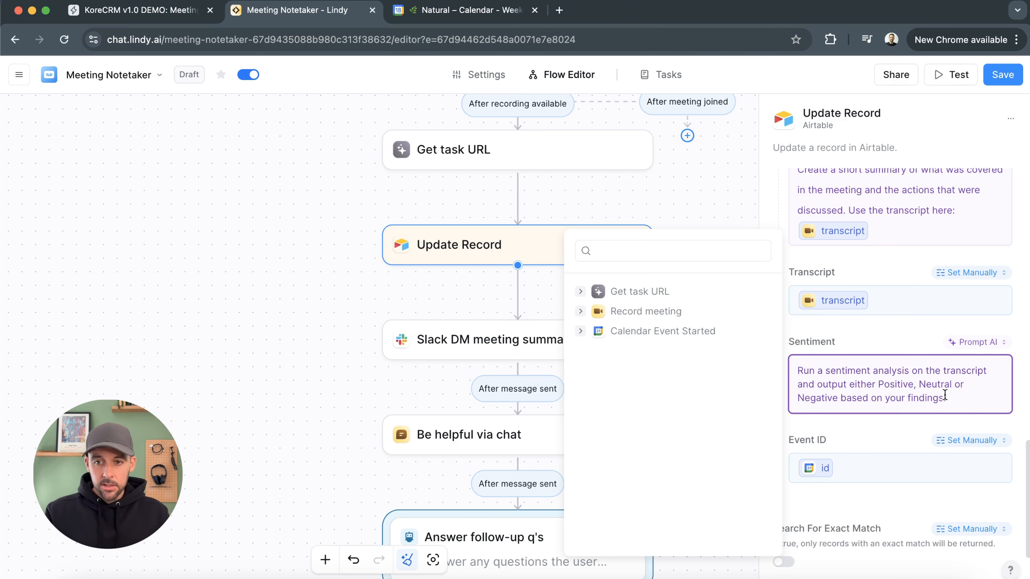
left_click(867, 336)
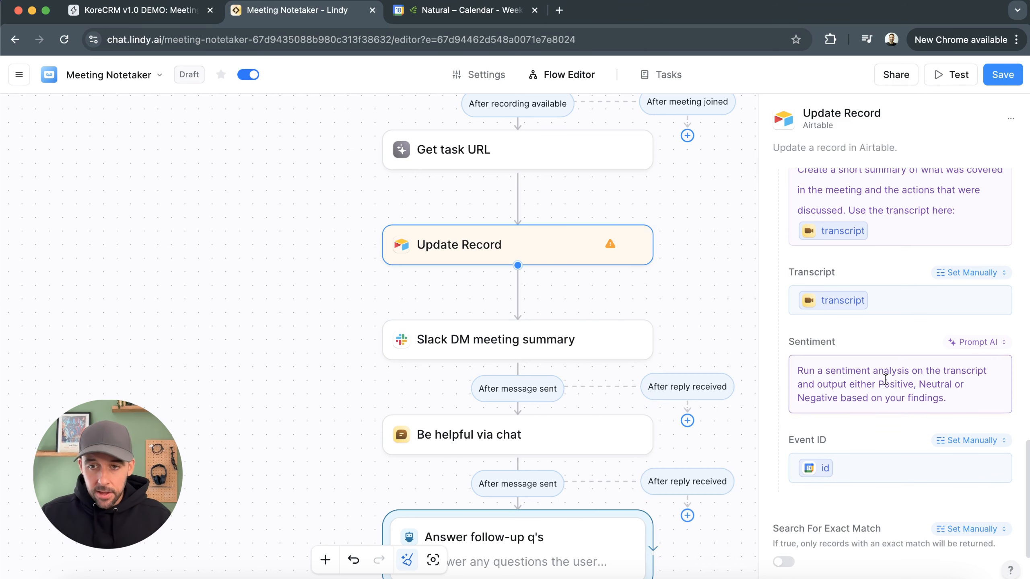
scroll(874, 373, "down", 3)
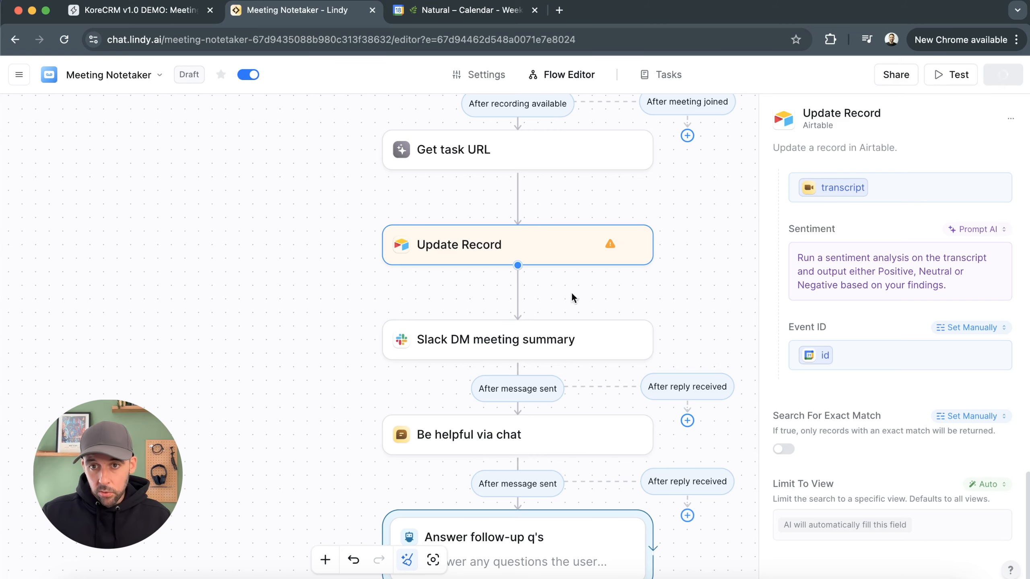
left_click(694, 245)
Delete the Slack DM meeting summary, Be helpful via chat and Answer follow-up q's steps from the flow
scroll(714, 327, "up", 6)
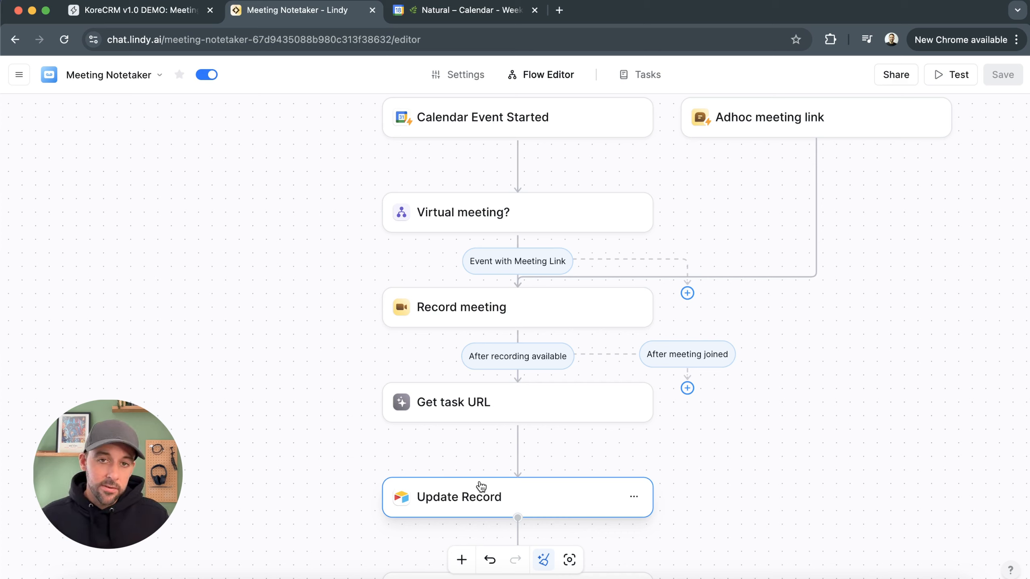
scroll(481, 487, "down", 6)
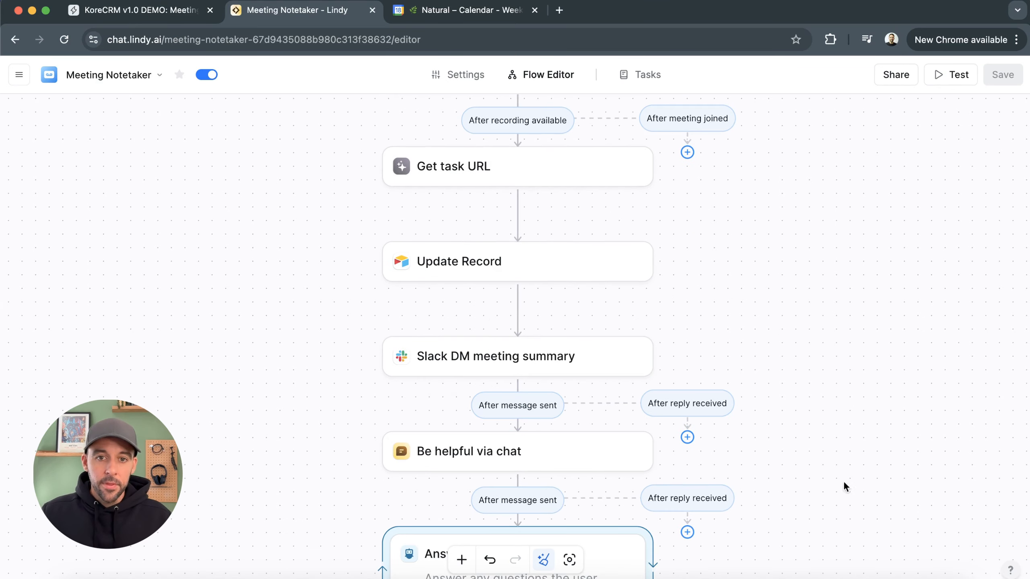
left_click(634, 355)
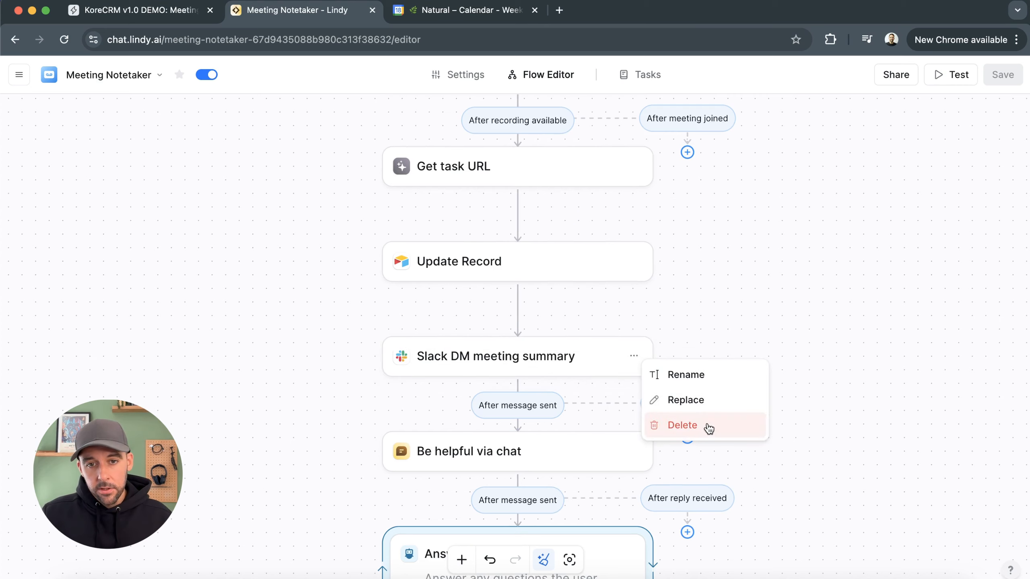
left_click(690, 427)
left_click(634, 355)
left_click(734, 422)
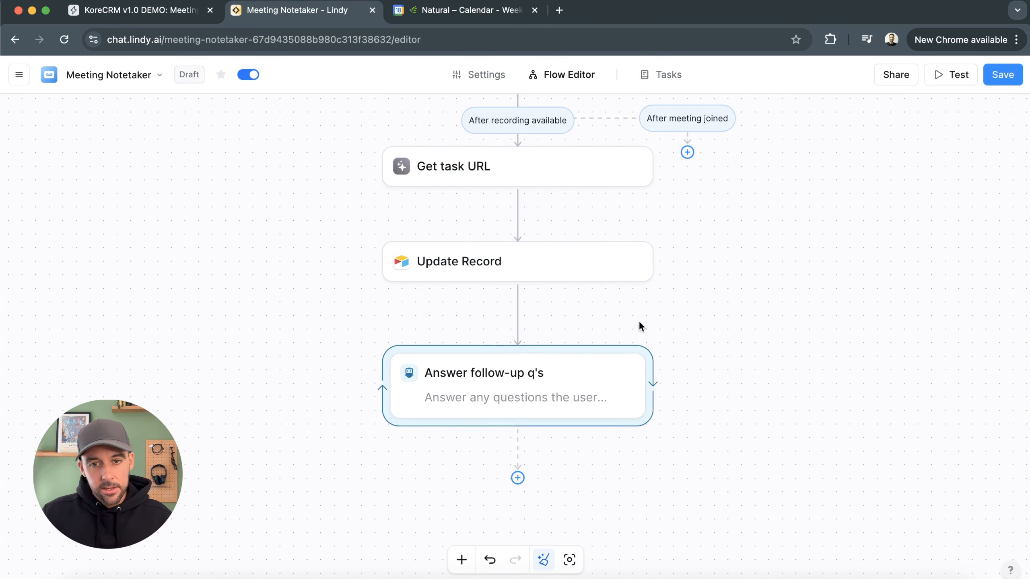
left_click(626, 363)
left_click(696, 403)
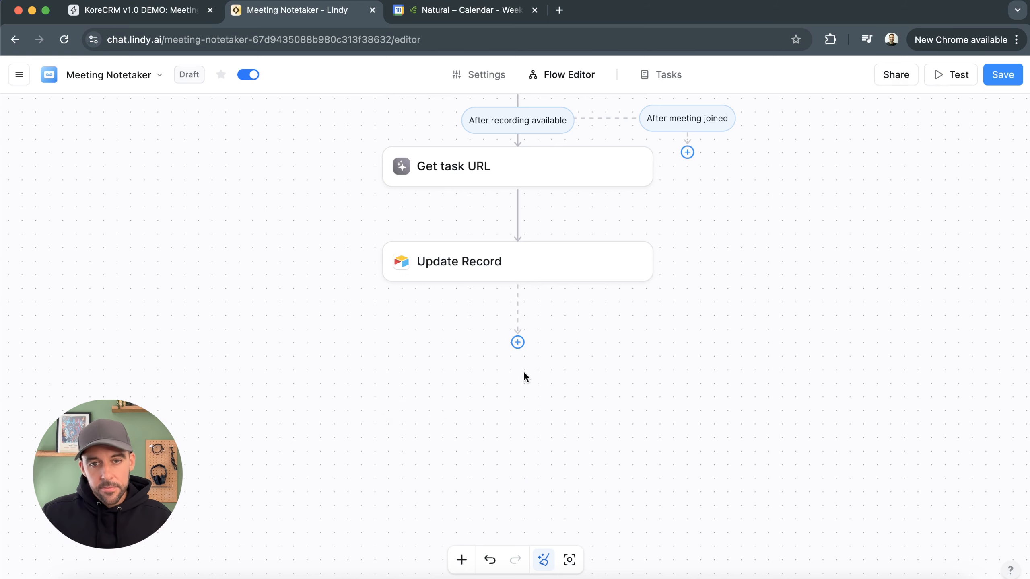
Add a Slack Send Channel Message action after the Update Record step
left_click(519, 344)
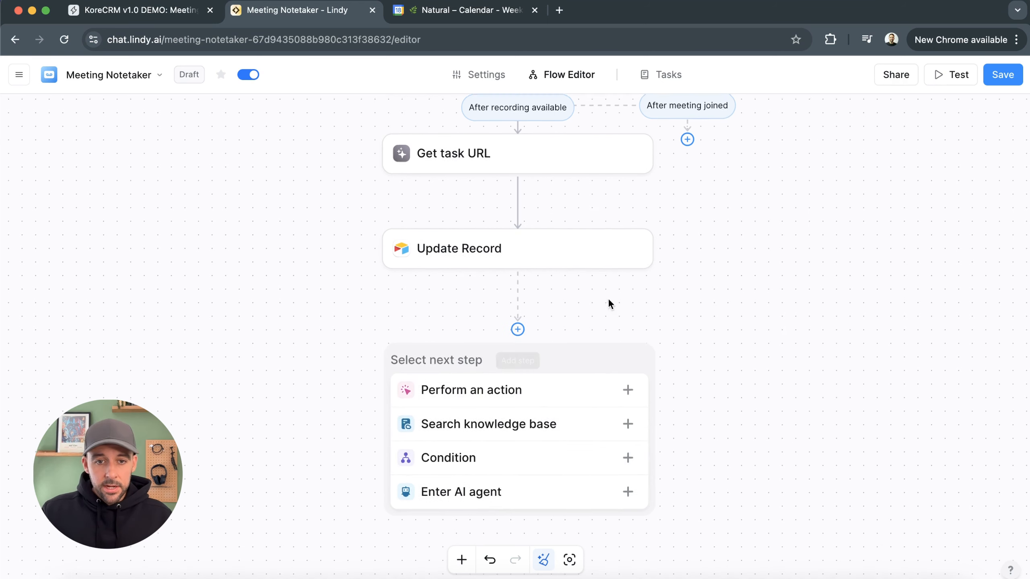
left_click(496, 388)
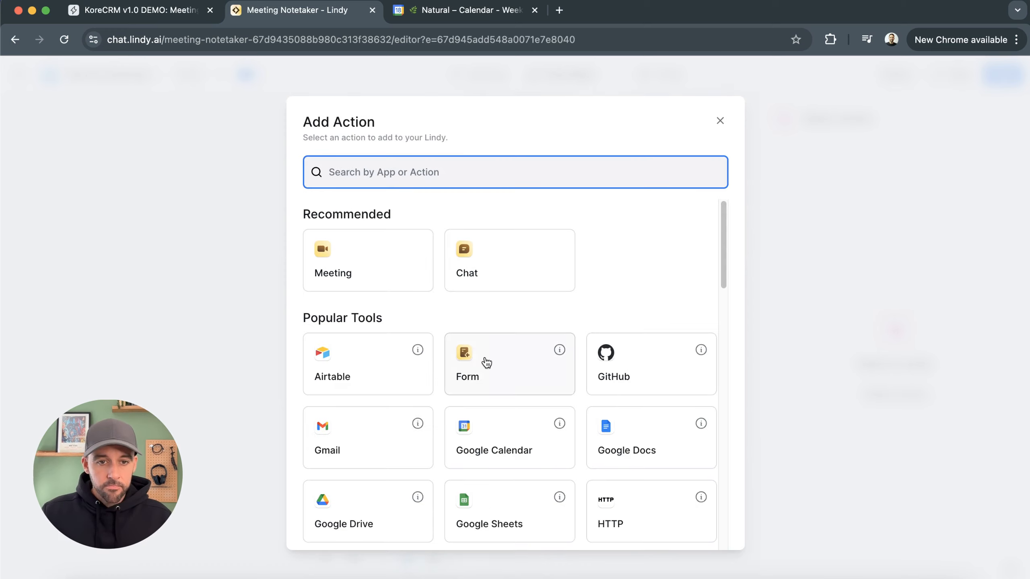
type("slac")
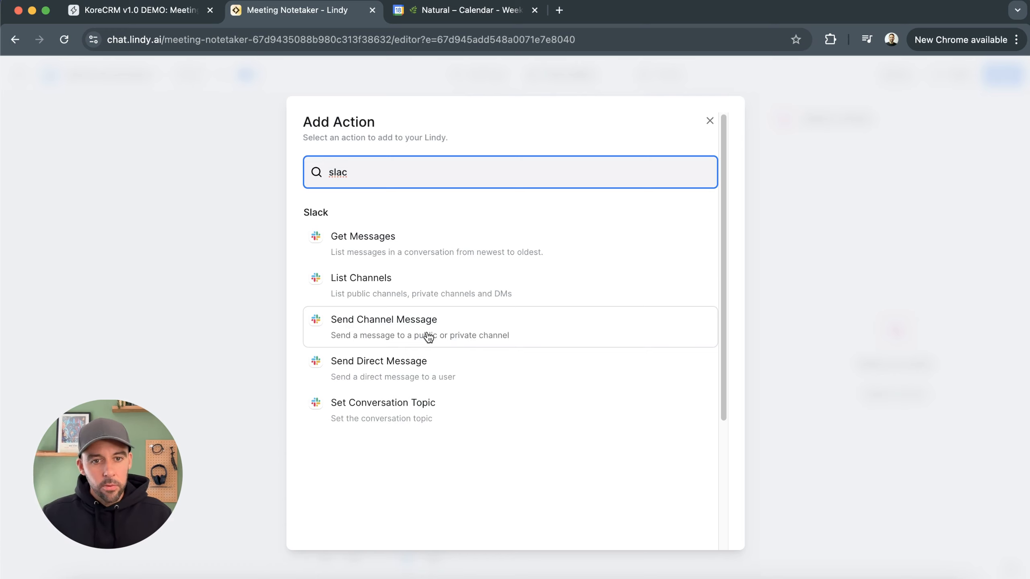
left_click(400, 329)
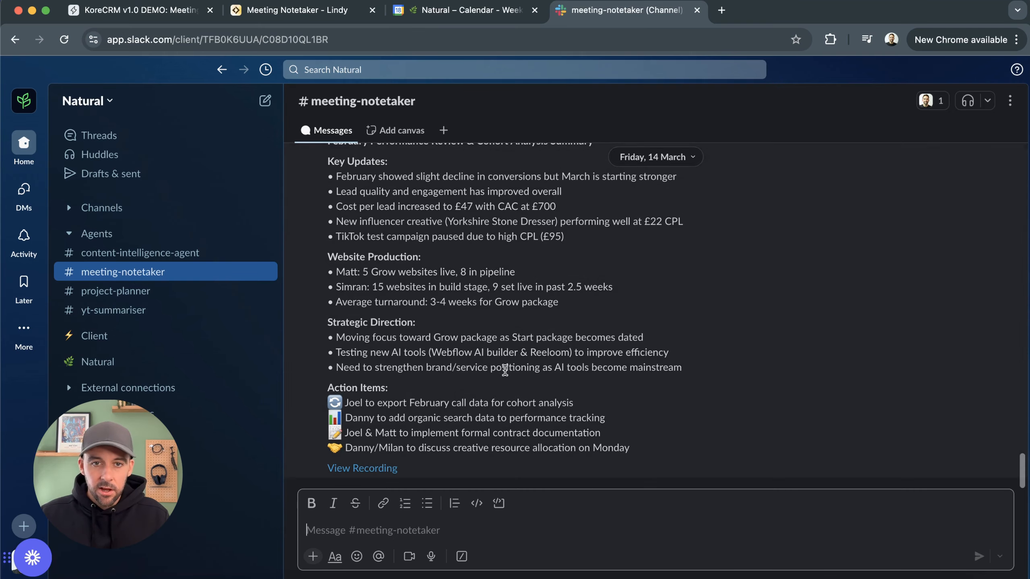
In Slack, open the #meeting-notetaker channel details and copy its channel ID
scroll(566, 319, "up", 15)
scroll(566, 319, "down", 10)
scroll(565, 318, "up", 5)
scroll(565, 319, "down", 10)
scroll(562, 344, "down", 10)
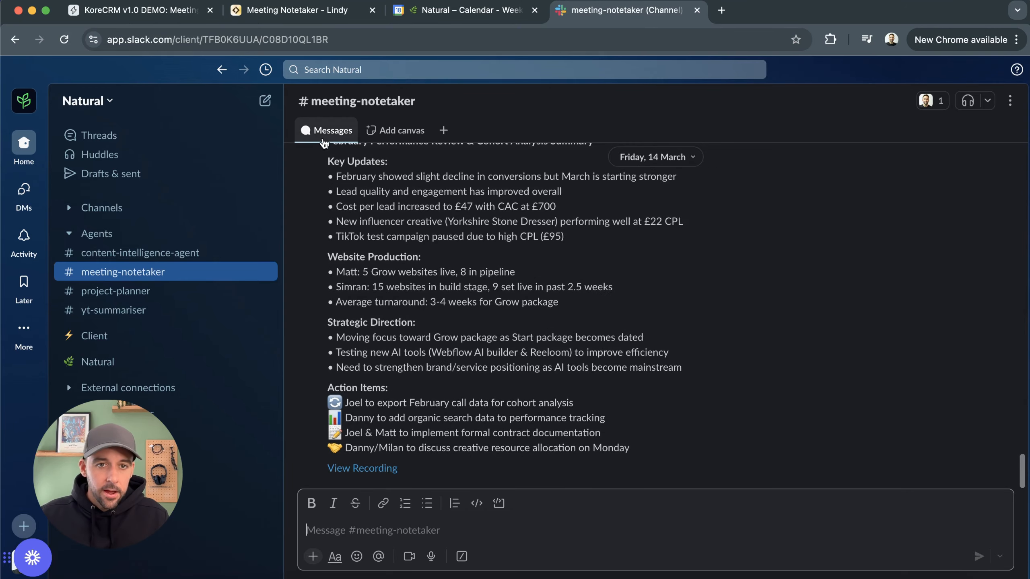
left_click(321, 110)
left_click(321, 111)
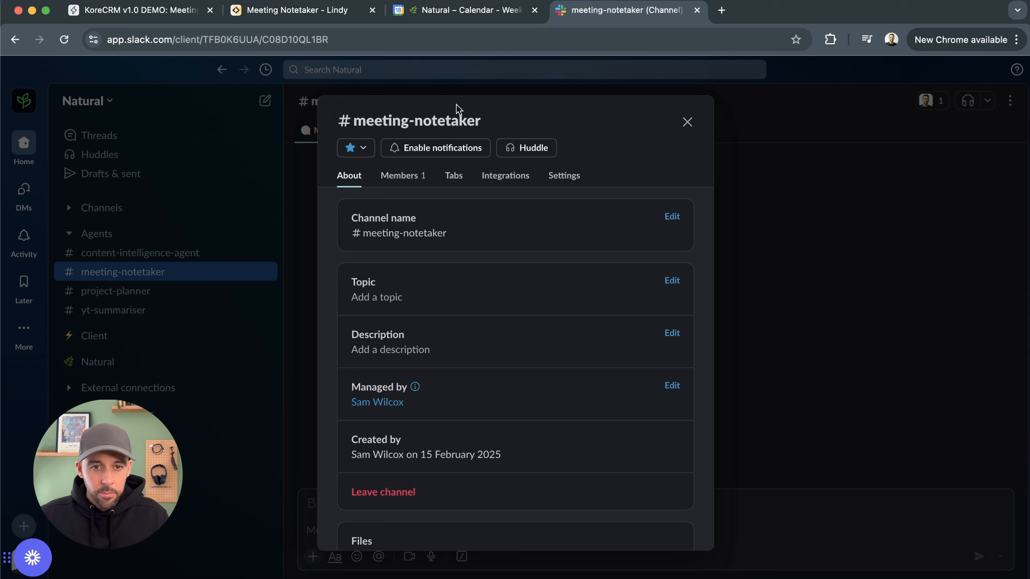
scroll(468, 240, "down", 3)
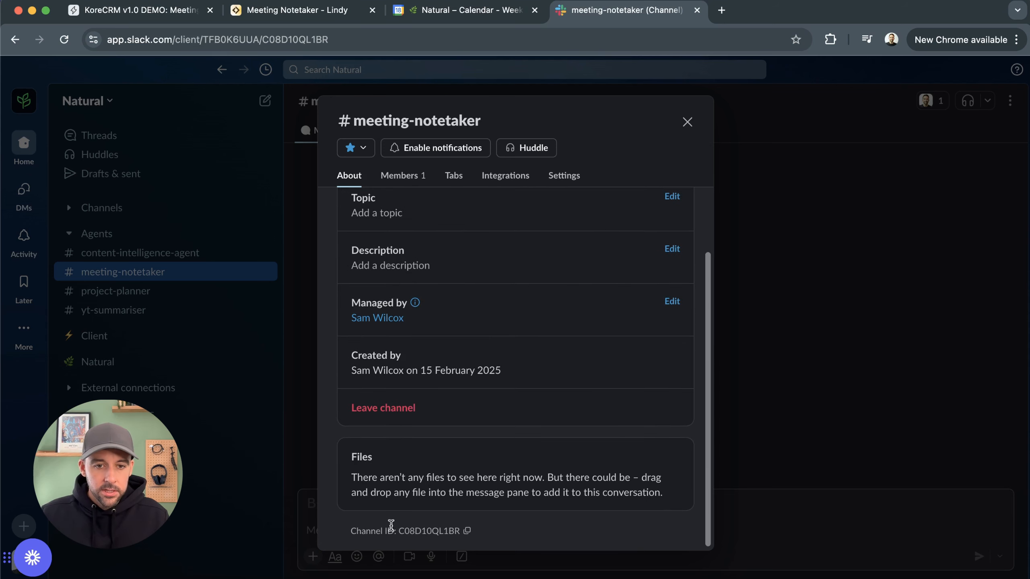
left_click(468, 532)
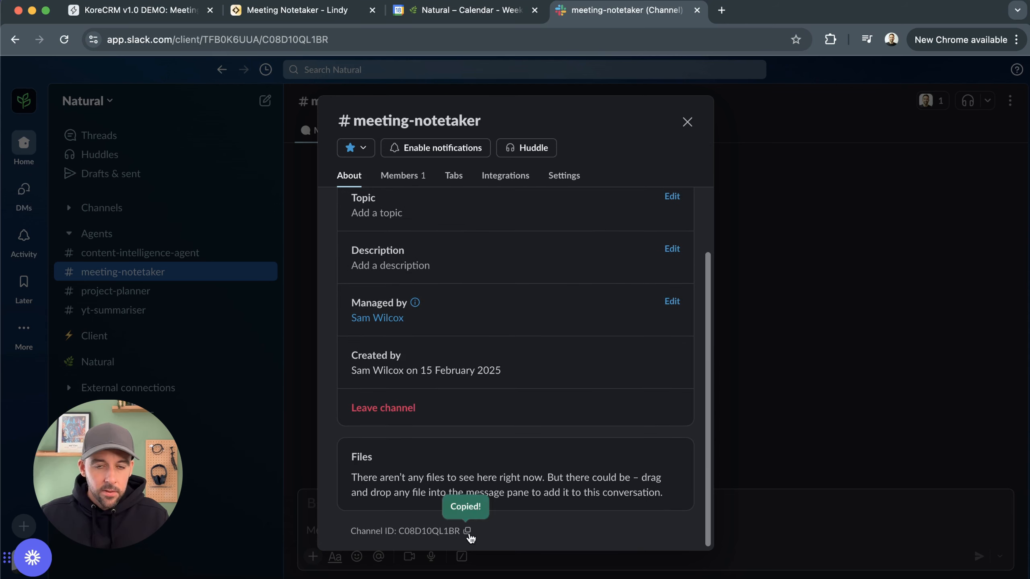
Back in Lindy, set the Channel field manually to the channel ID C08D10QL1BR
left_click(247, 12)
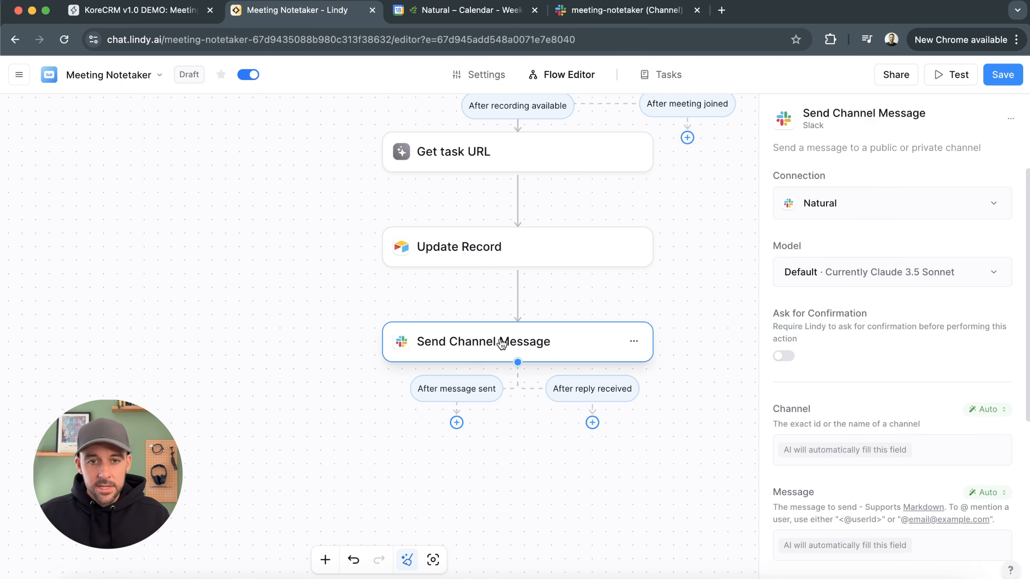
left_click(1000, 411)
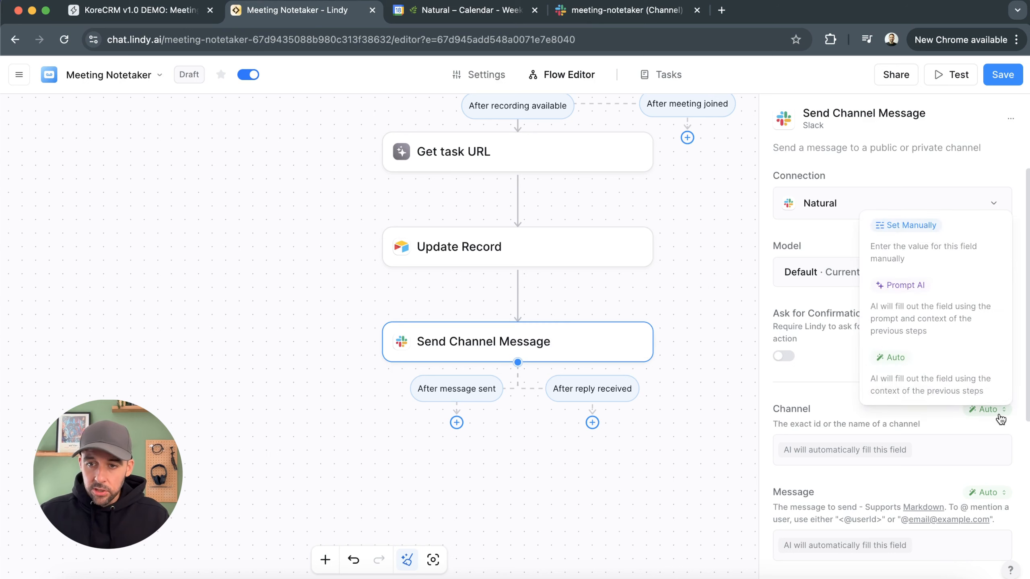
left_click(937, 237)
left_click(836, 449)
key("super+v")
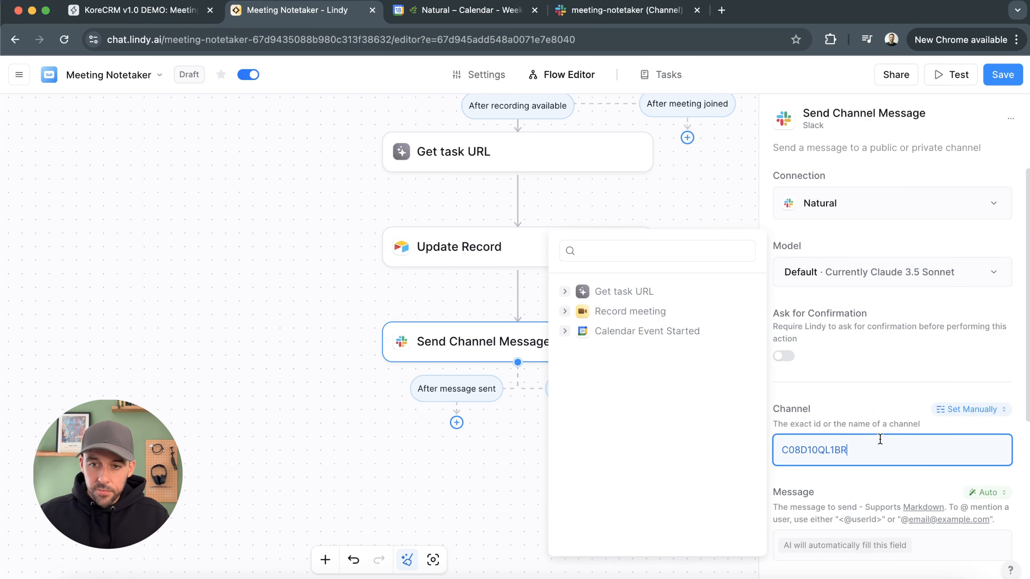
left_click(860, 413)
Switch the Message field to Prompt AI and paste a prompt for a bolded Slack meeting recap with action items and recording link
scroll(852, 406, "down", 3)
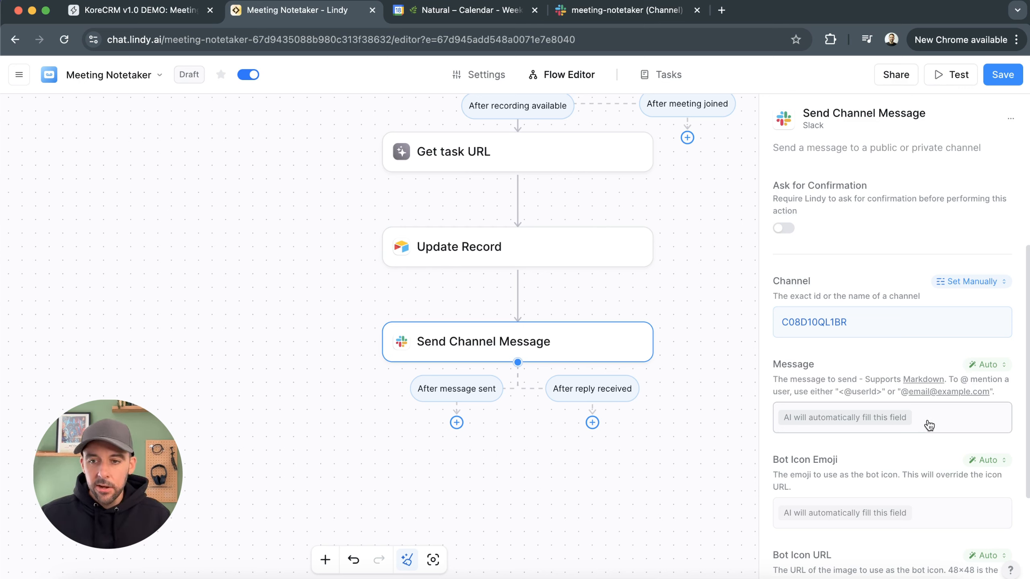
left_click(979, 365)
left_click(923, 450)
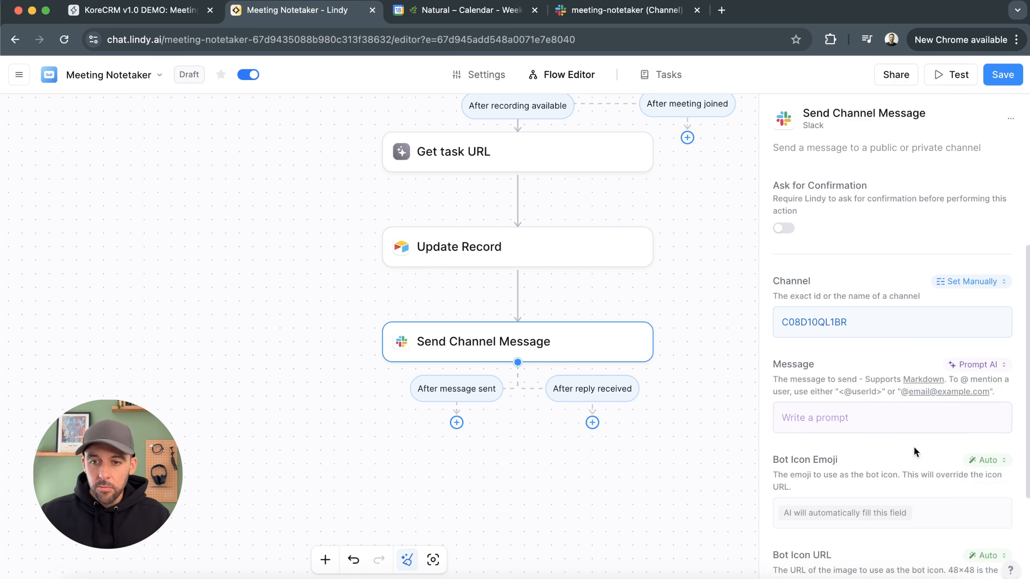
left_click(872, 411)
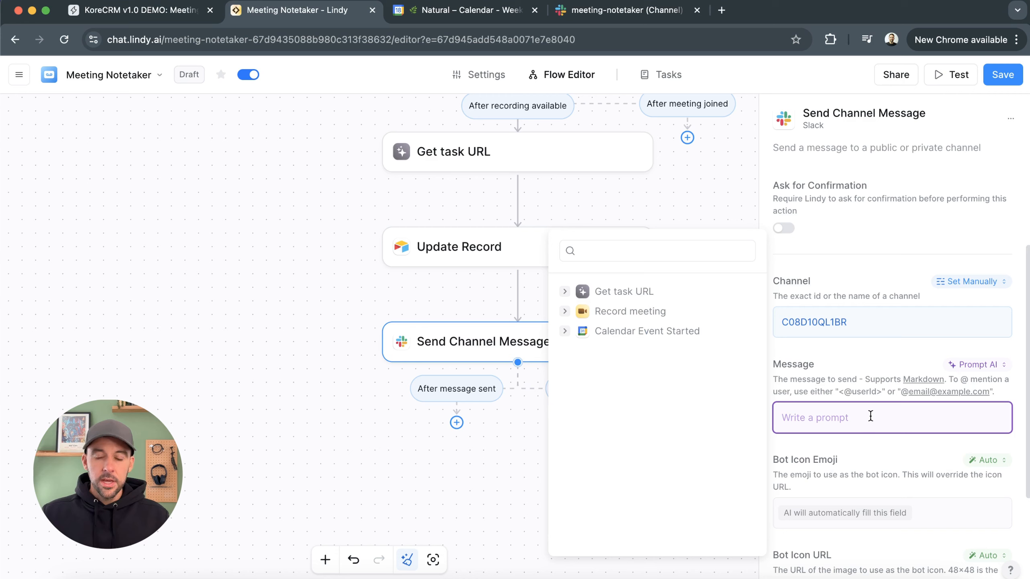
type("Send the meeting recap and the action items to the user via Slack message. Use bolded text to highlight important information and emojis for designated action items.  **Ensure the message is concise and highlights the key point covered in the meeting. No yapping or additional remarks**")
scroll(854, 459, "down", 4)
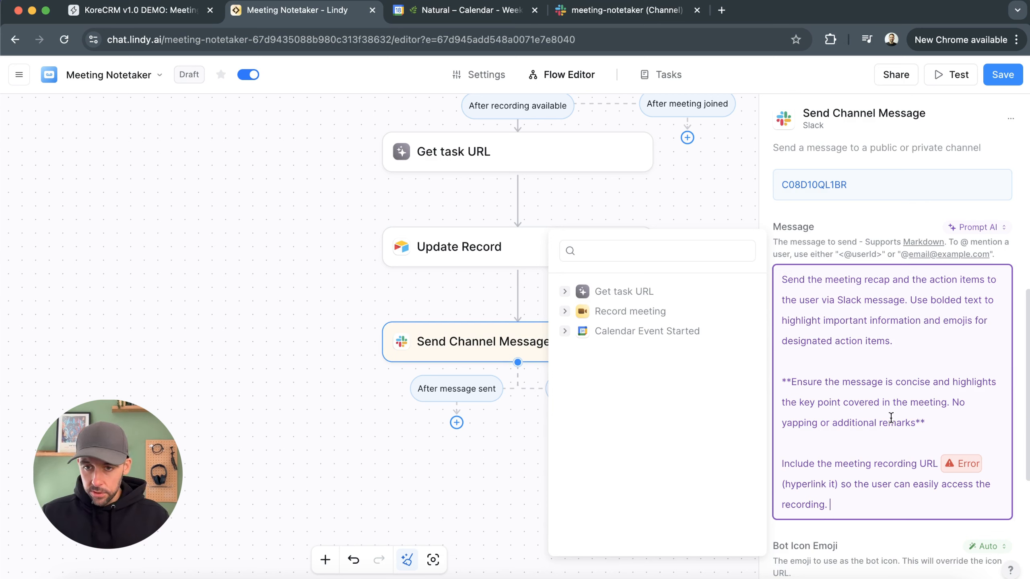
left_click_drag(960, 431, 793, 383)
left_click(904, 399)
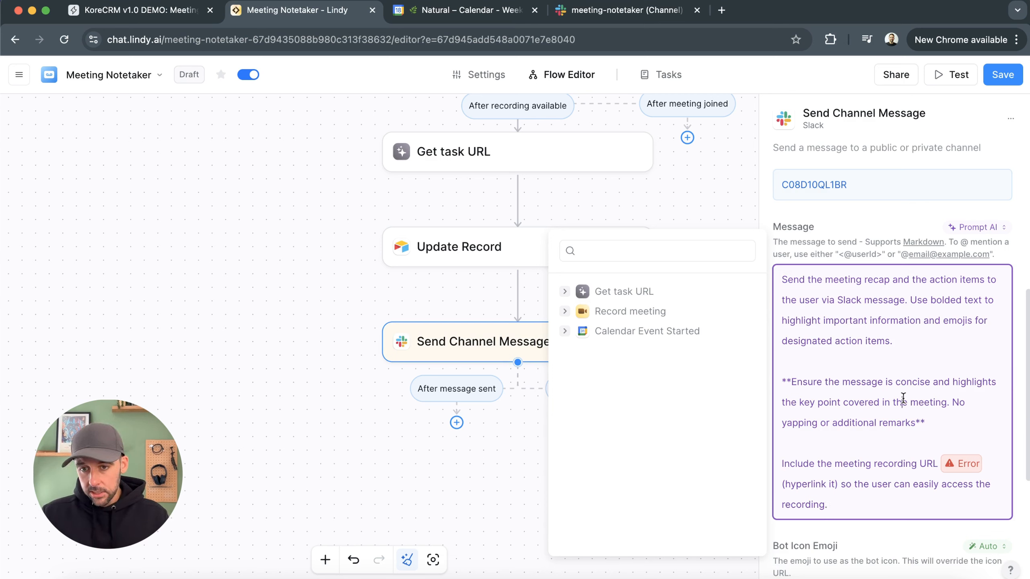
Replace the broken recording URL reference in the message prompt with the Record meeting step's videoUrl variable
left_click(983, 468)
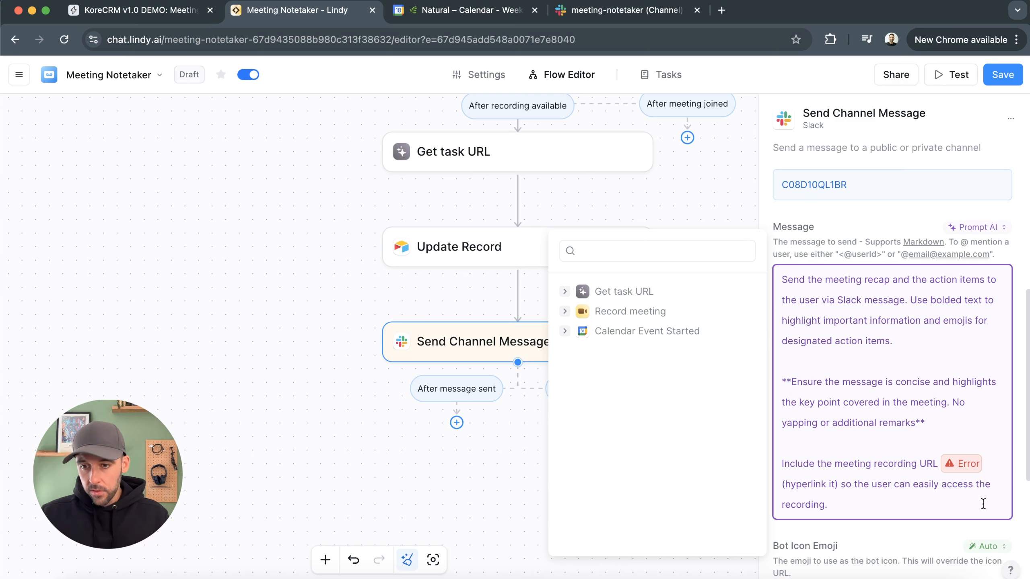
key("BackSpace")
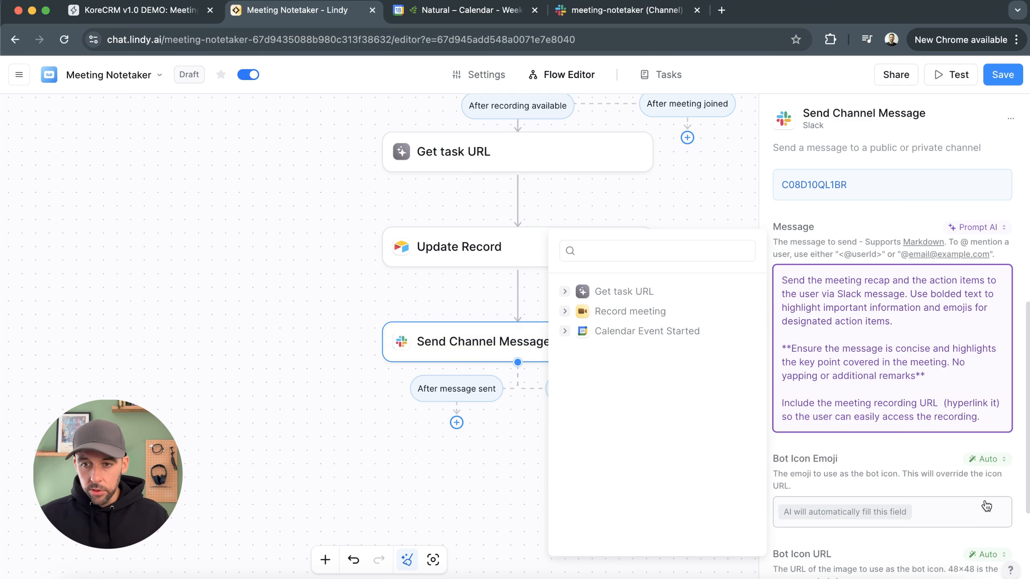
left_click(564, 311)
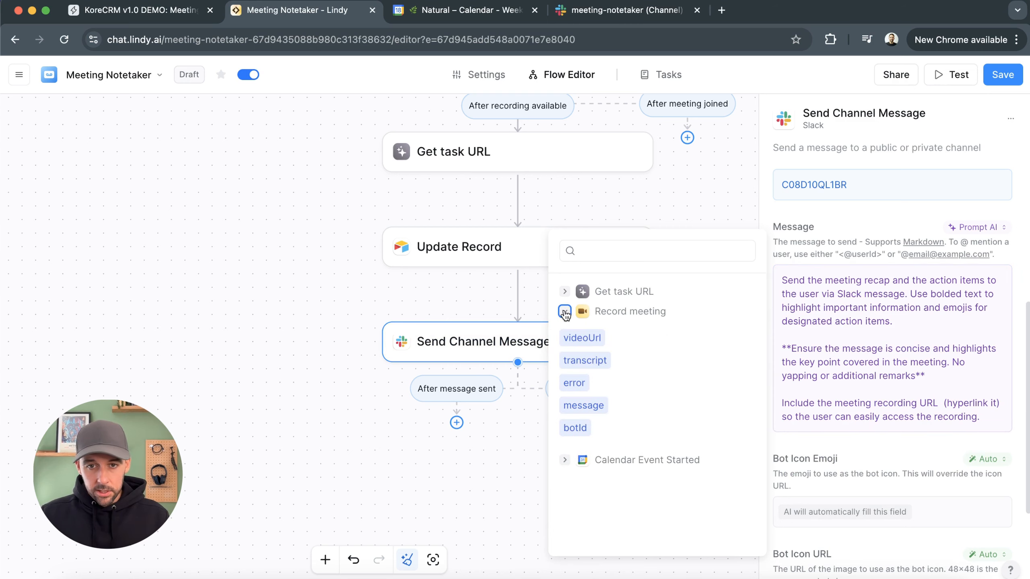
left_click(592, 339)
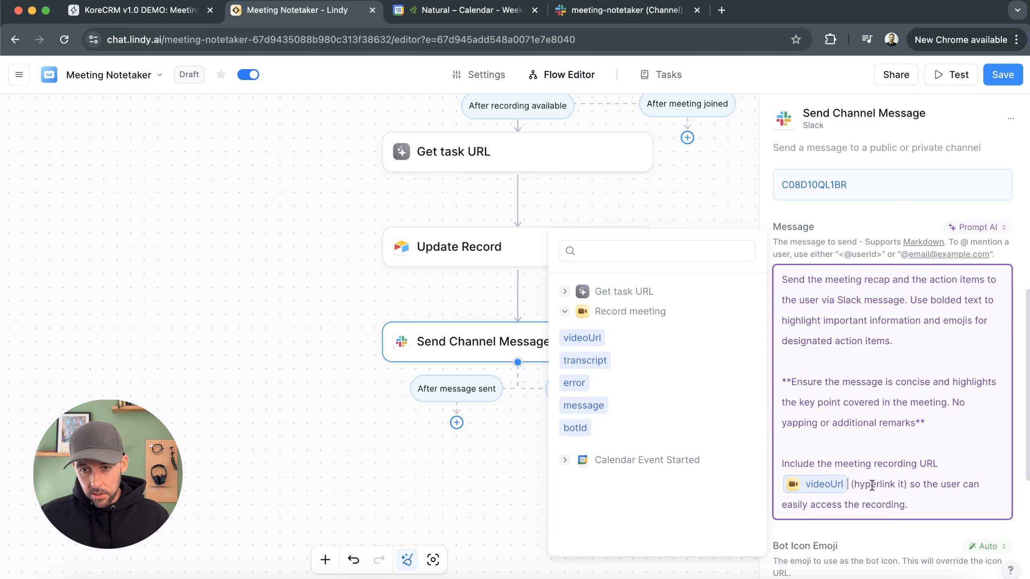
Set the Bot Icon Emoji manually to a leaf emoji for the Send Channel Message step
scroll(852, 448, "down", 3)
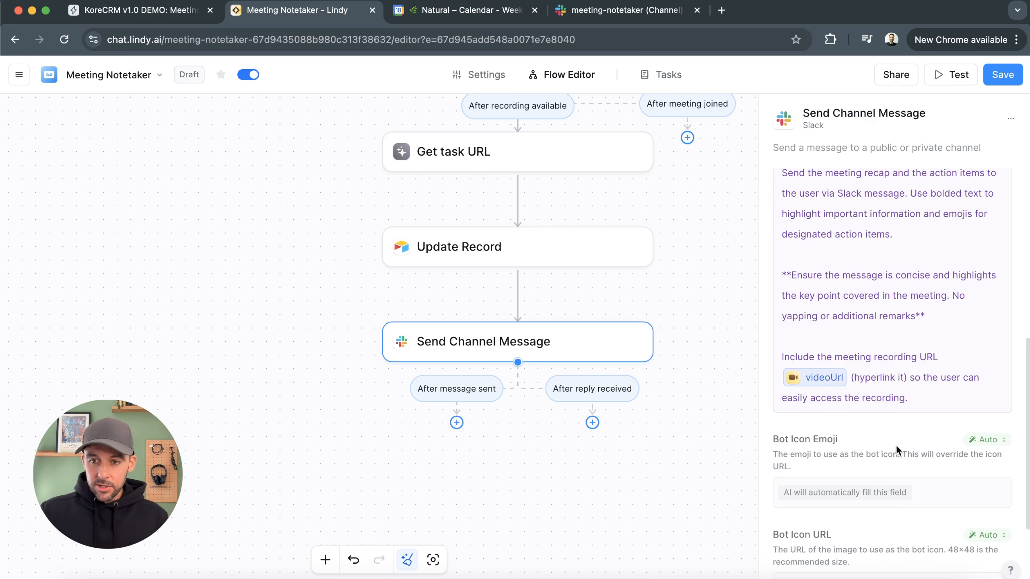
left_click(983, 441)
left_click(947, 273)
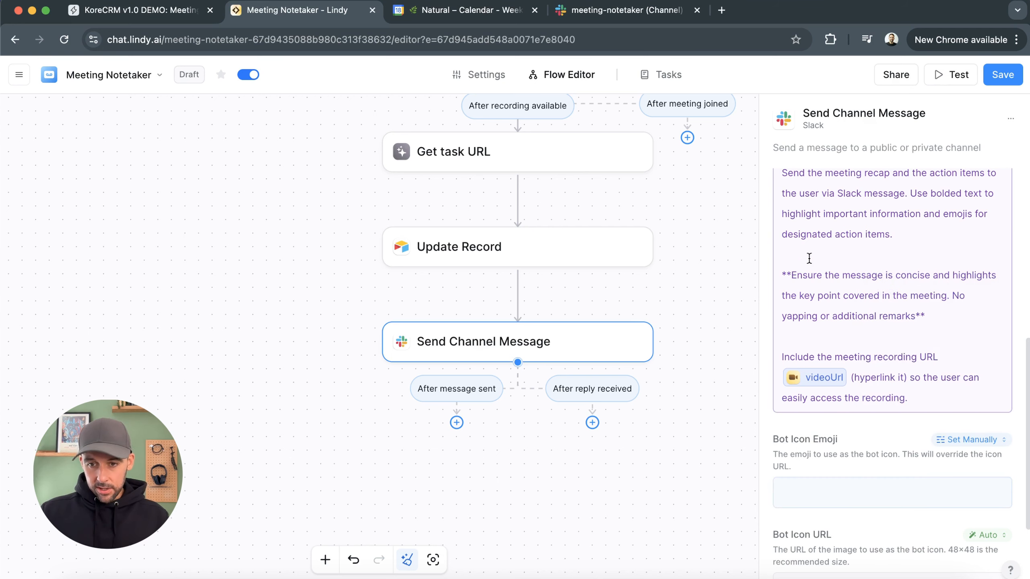
left_click(822, 488)
key("ctrl+super+space")
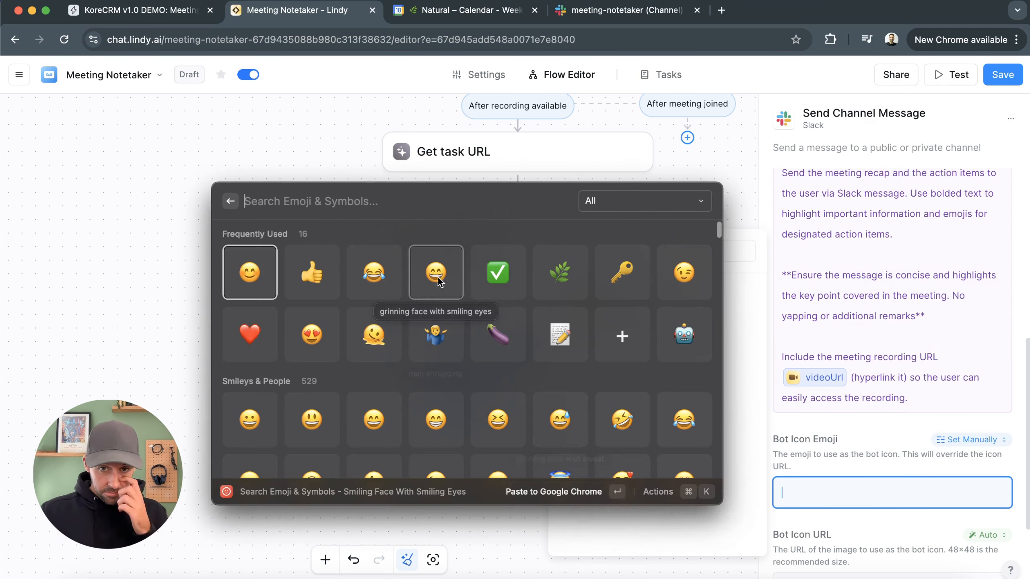
left_click(560, 316)
scroll(856, 522, "down", 4)
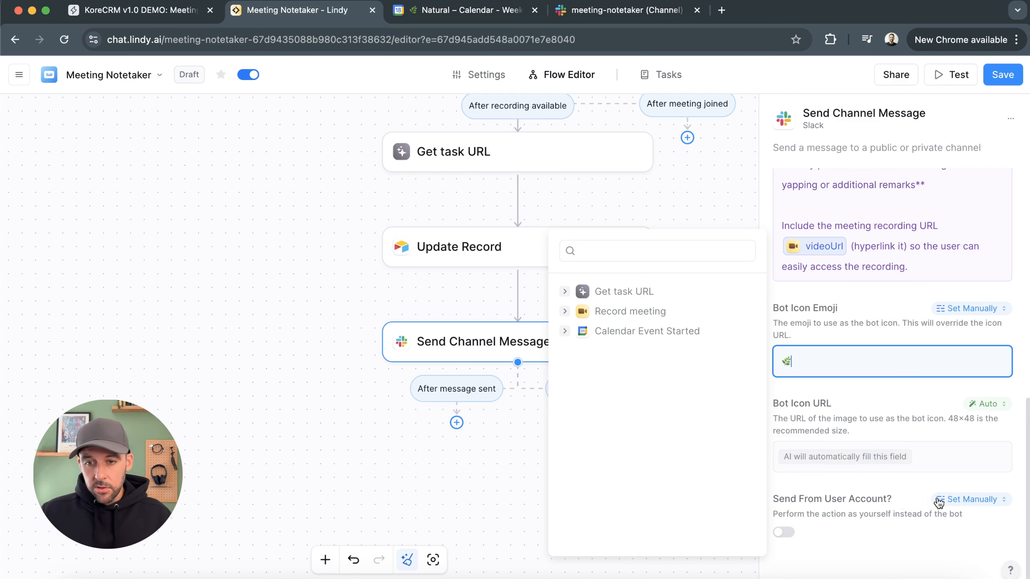
left_click(443, 492)
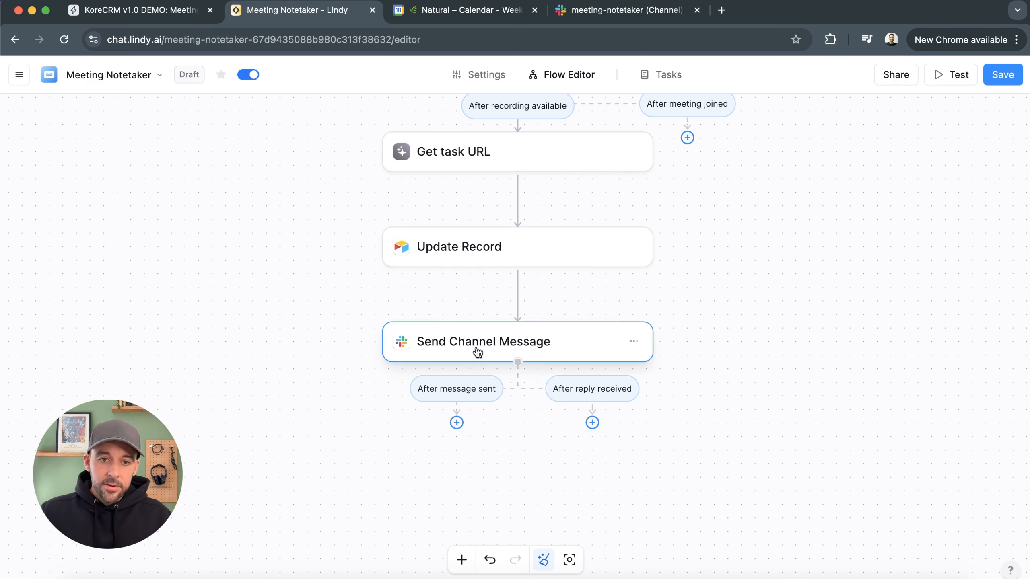
Add a Condition after the channel message is sent: go down this path if there is a question about the meeting
left_click(458, 424)
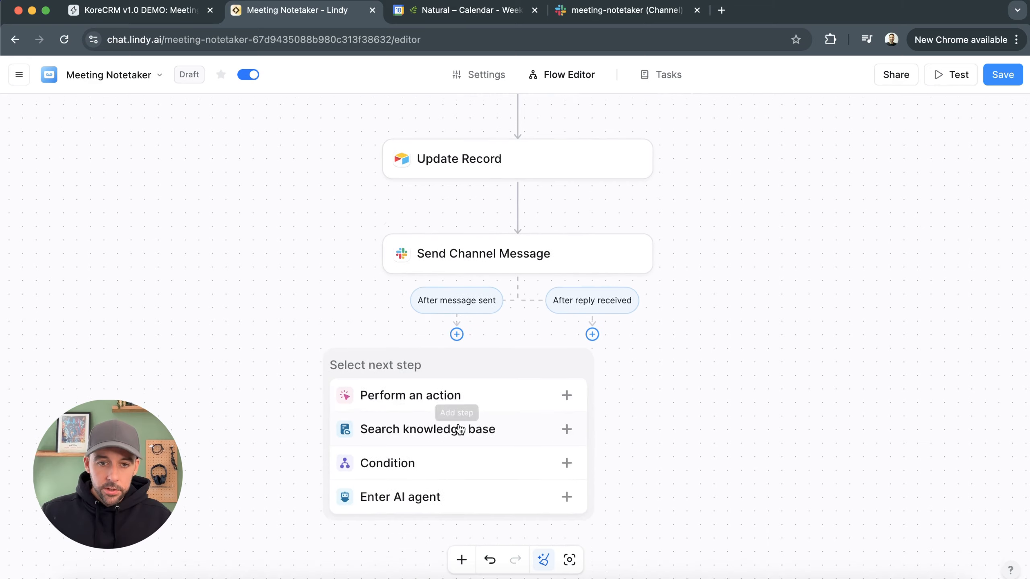
left_click(448, 459)
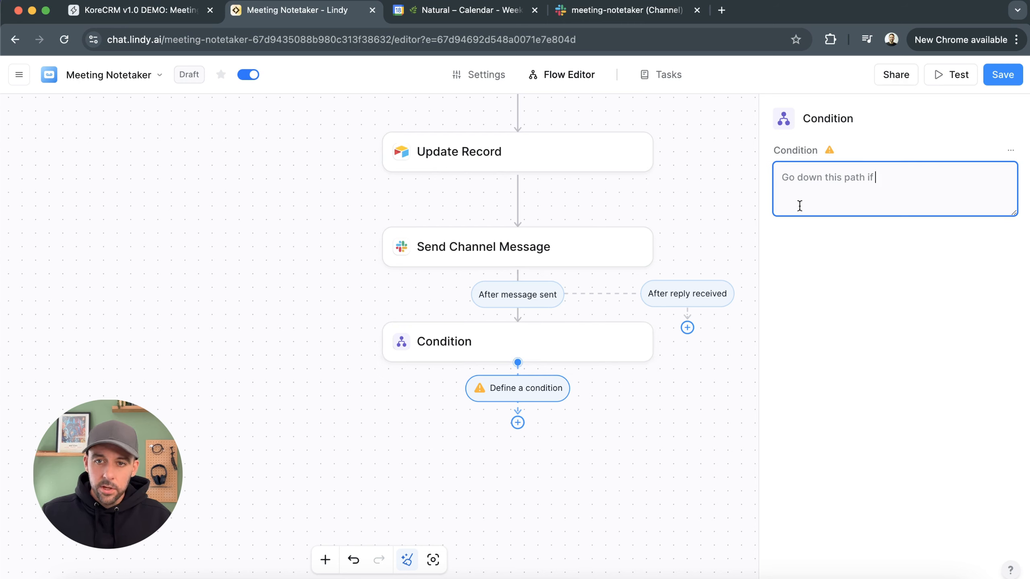
type("there is a question about the meeting")
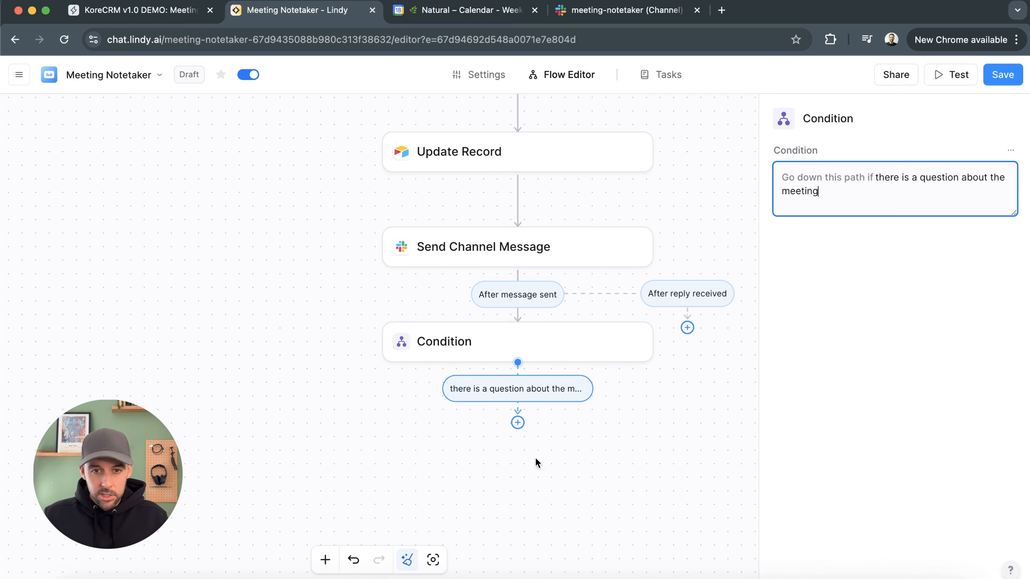
Add a Slack Thread Send Message reply under the condition and loop its after-message-sent path back to the Condition
left_click(517, 423)
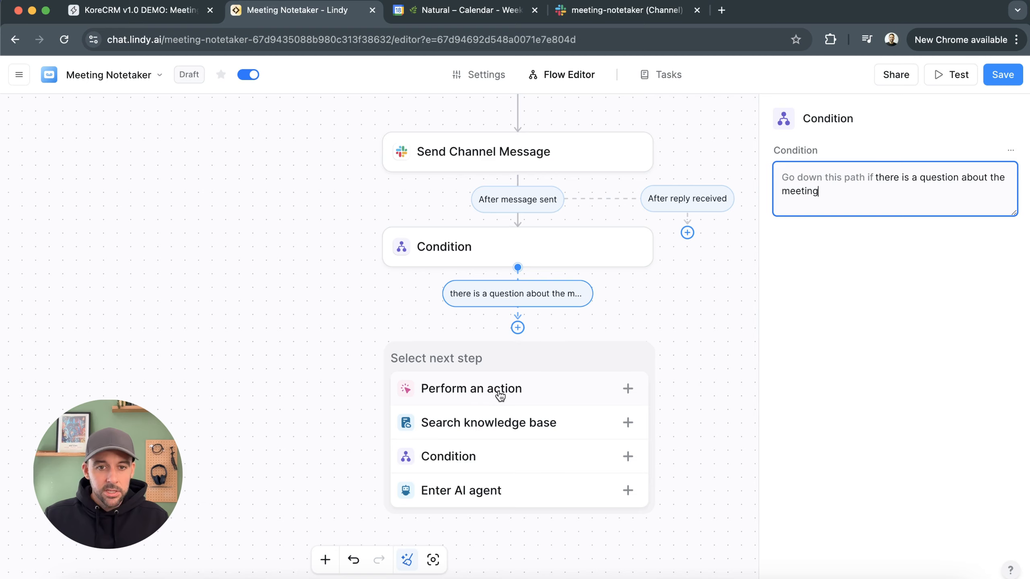
left_click(501, 389)
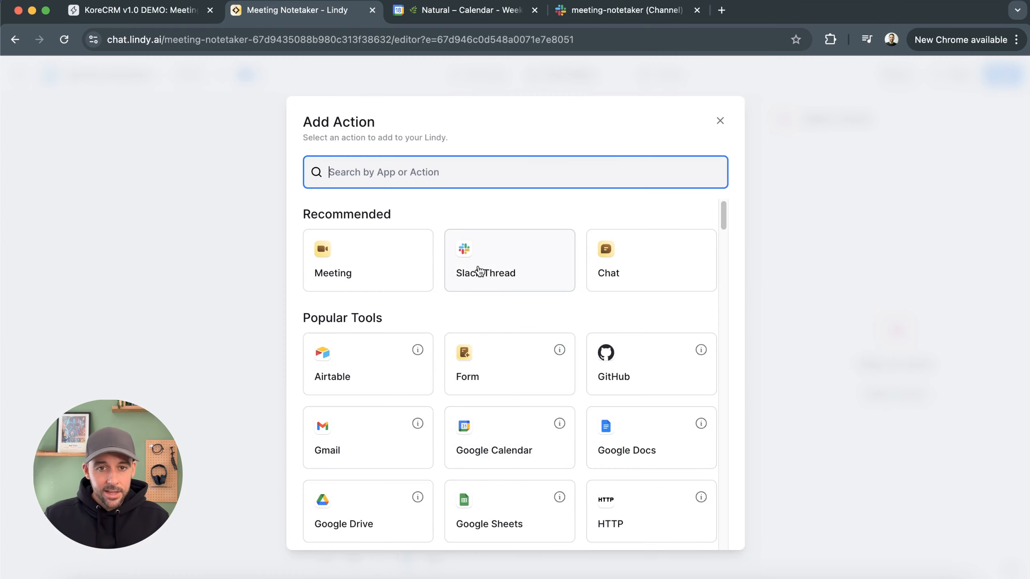
left_click(502, 257)
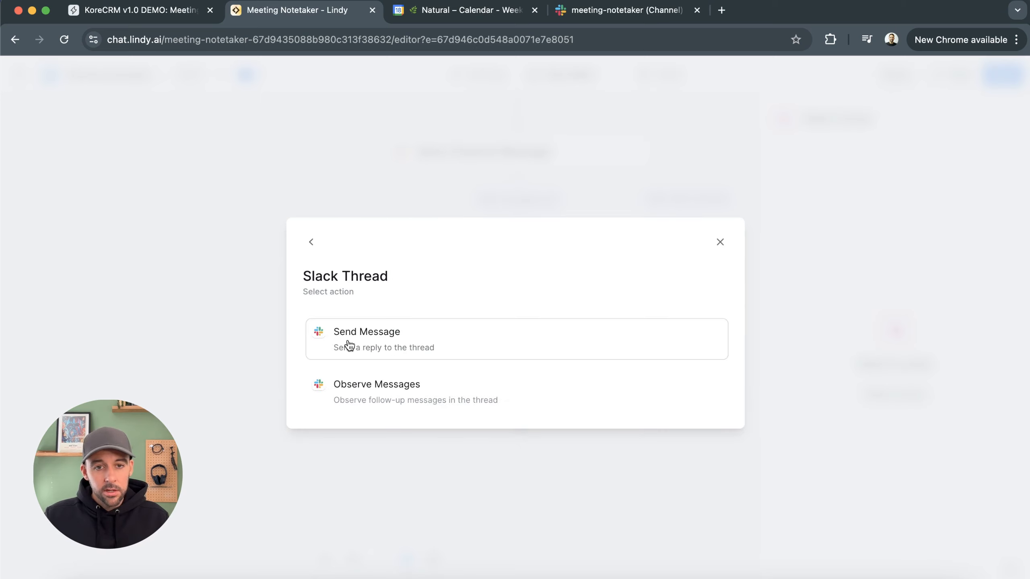
left_click(387, 338)
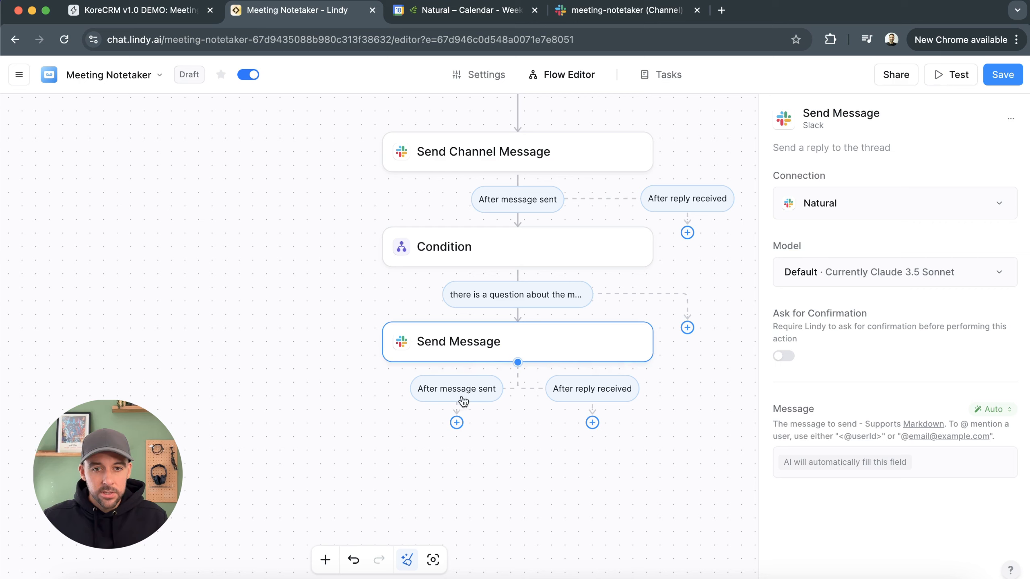
left_click_drag(457, 425, 454, 404)
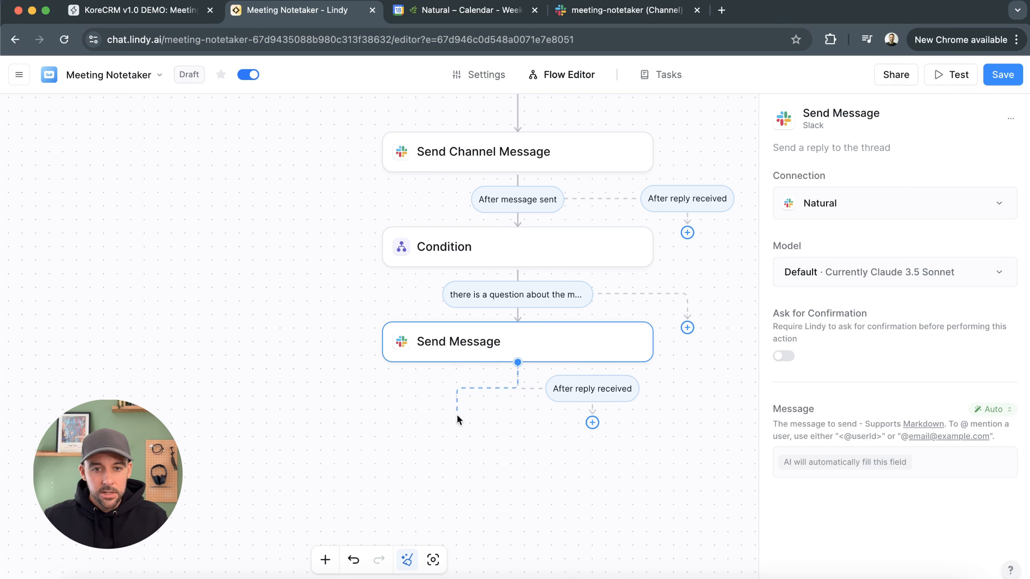
left_click_drag(470, 223, 467, 245)
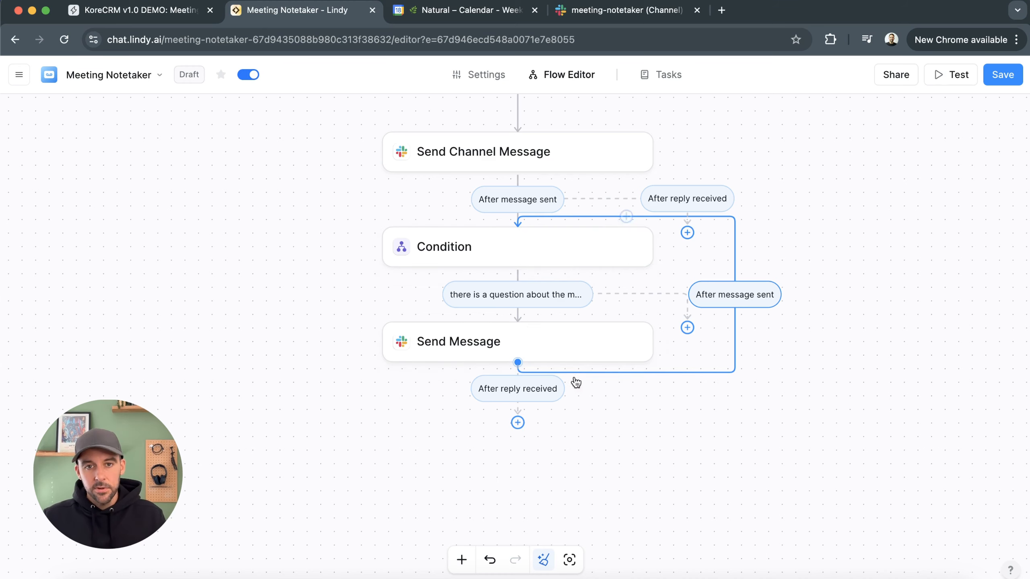
Save the Meeting Notetaker agent
scroll(573, 382, "up", 2)
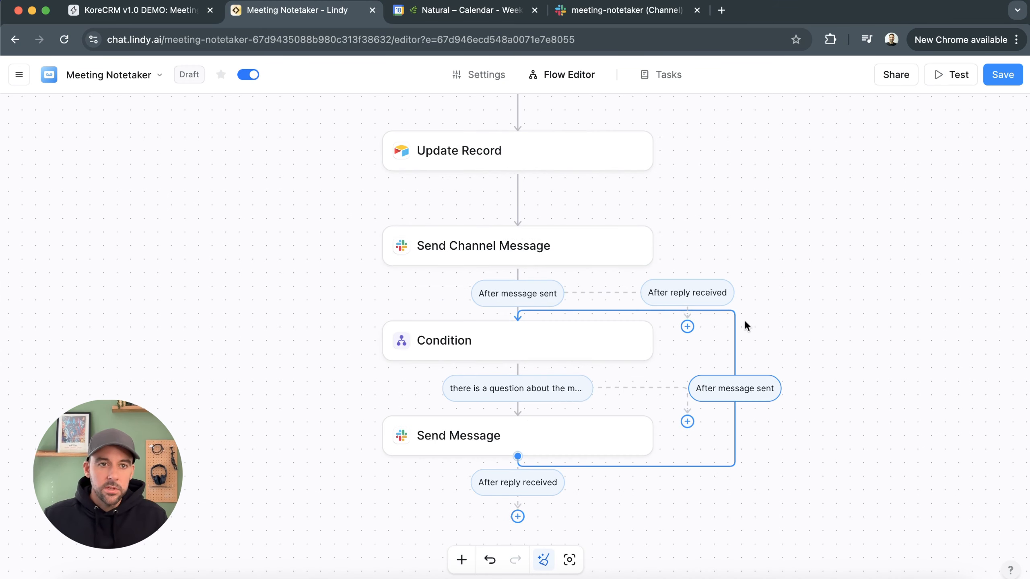
scroll(795, 289, "up", 3)
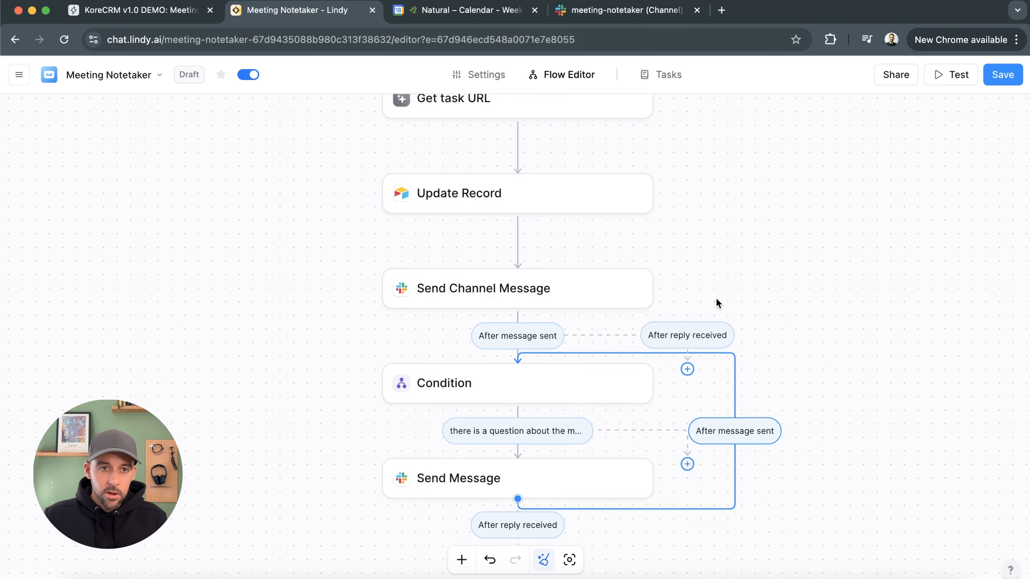
scroll(739, 245, "up", 7)
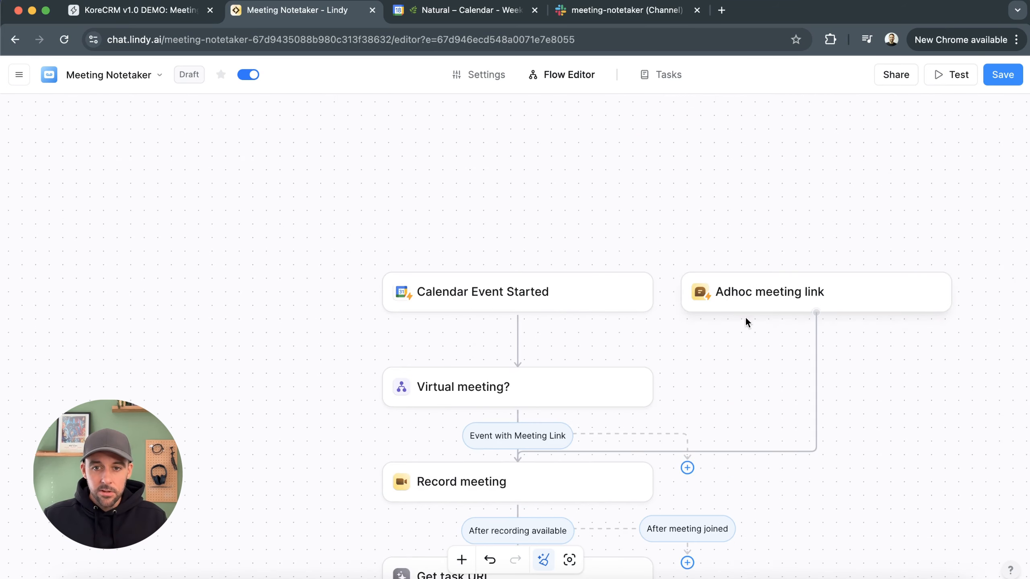
scroll(747, 330, "down", 3)
left_click_drag(830, 377, 793, 361)
left_click(1009, 80)
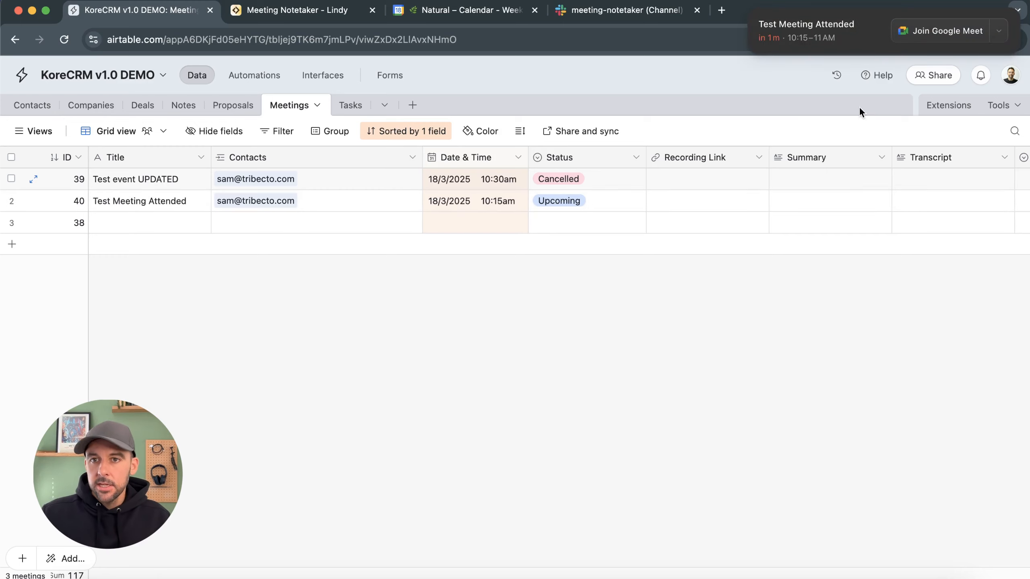
Join the Test Meeting Attended Google Meet call, admit the Meeting Notetaker bot, and leave the call
left_click(955, 35)
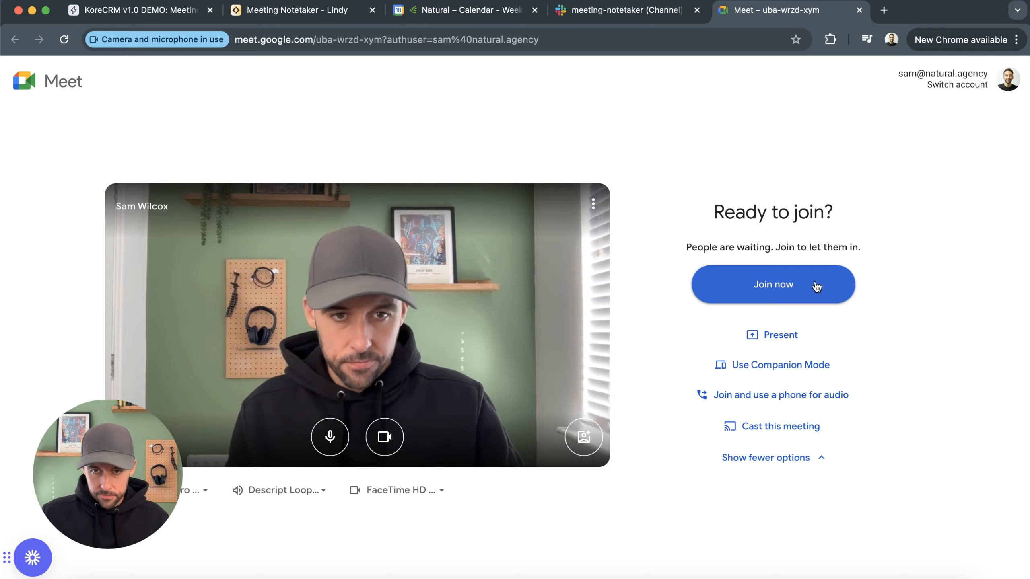
left_click(801, 284)
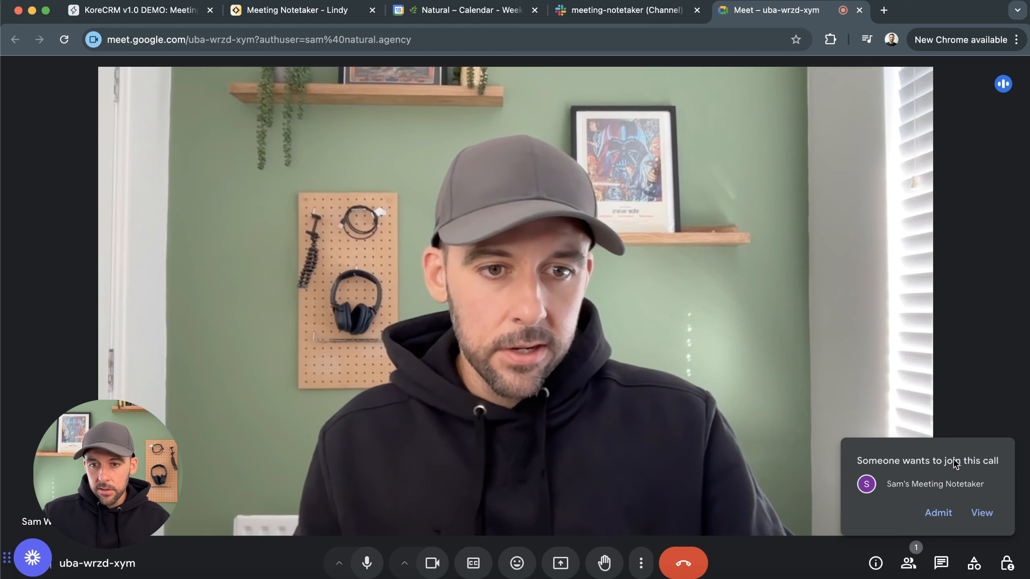
left_click(943, 519)
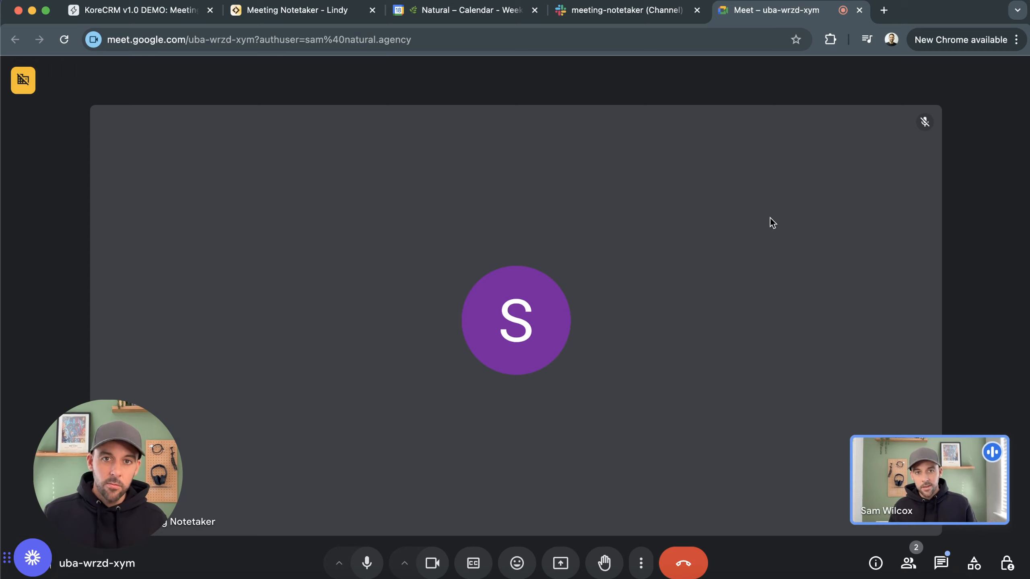
left_click(694, 570)
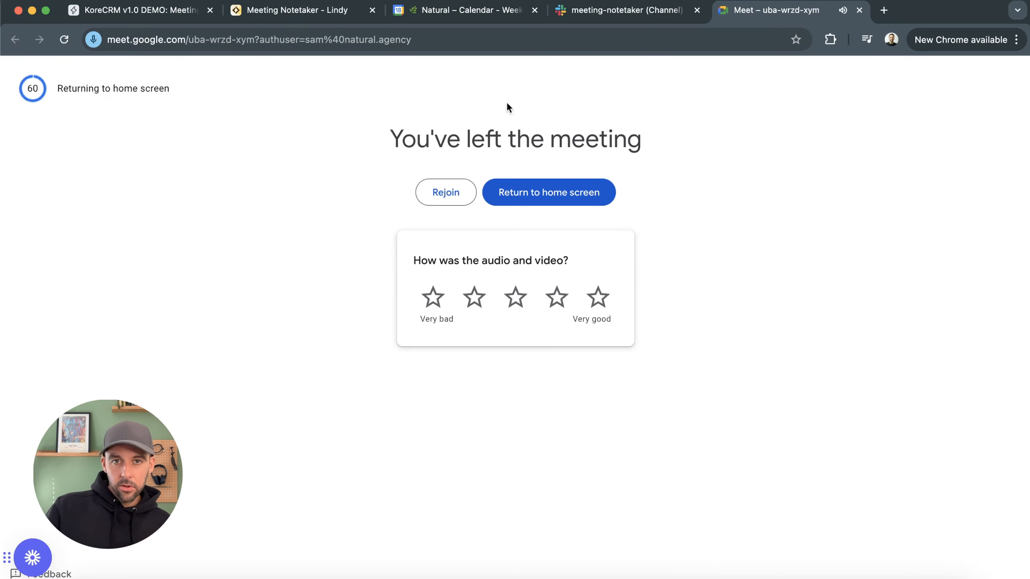
In Lindy, open the Tasks view and inspect the Test Meeting Details task run
left_click(300, 14)
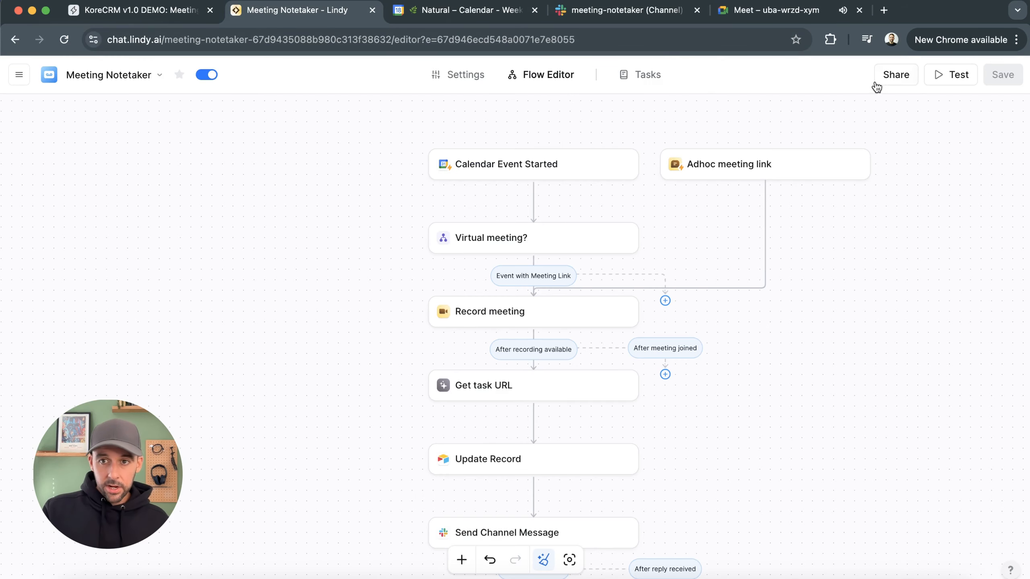
left_click(645, 87)
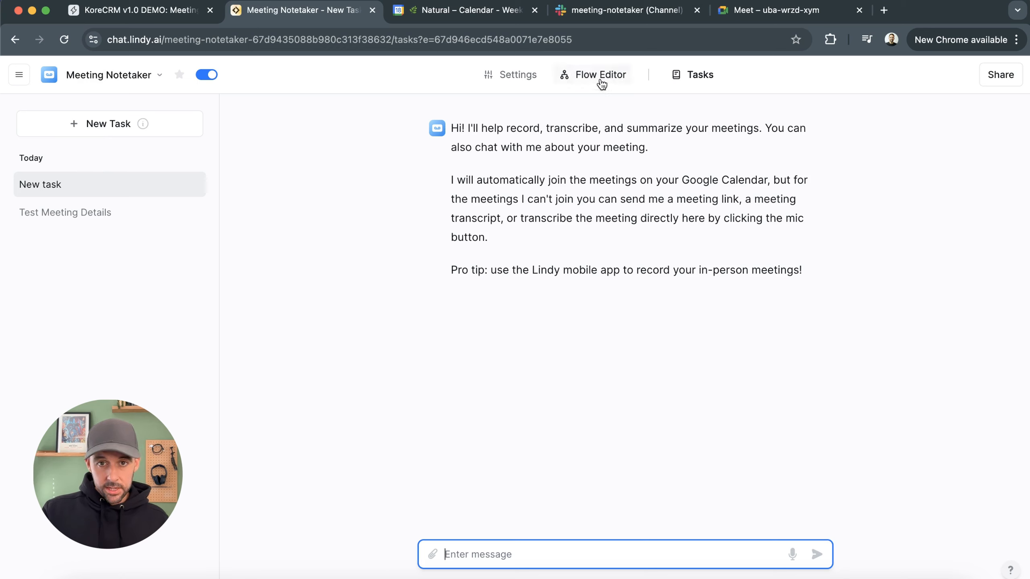
left_click(106, 224)
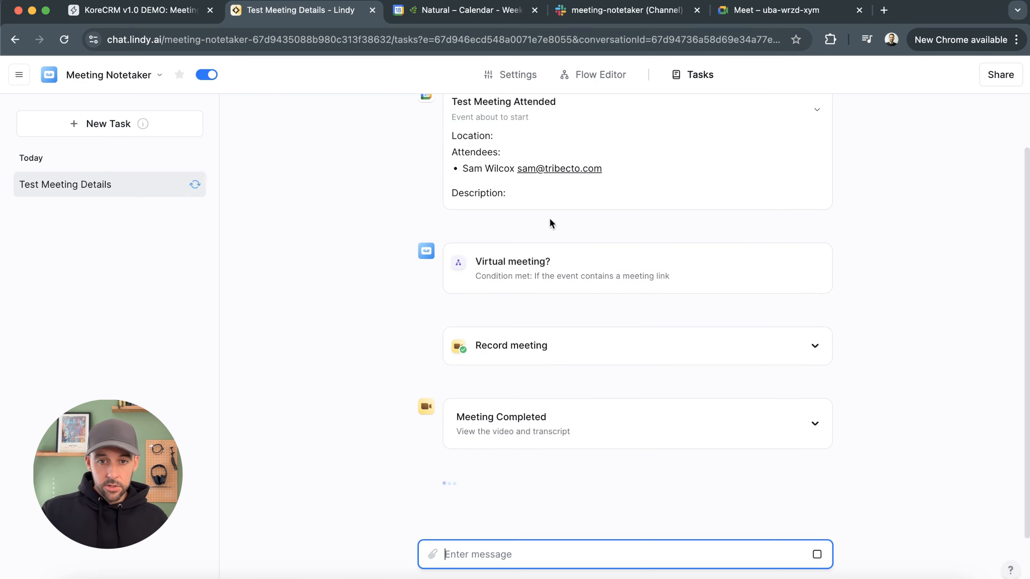
scroll(512, 187, "up", 2)
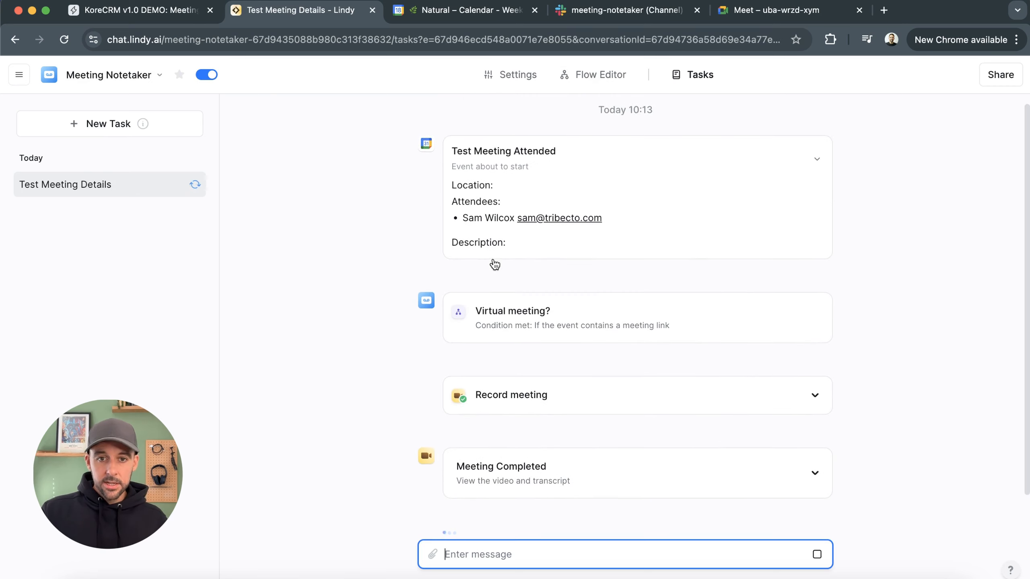
scroll(698, 327, "down", 2)
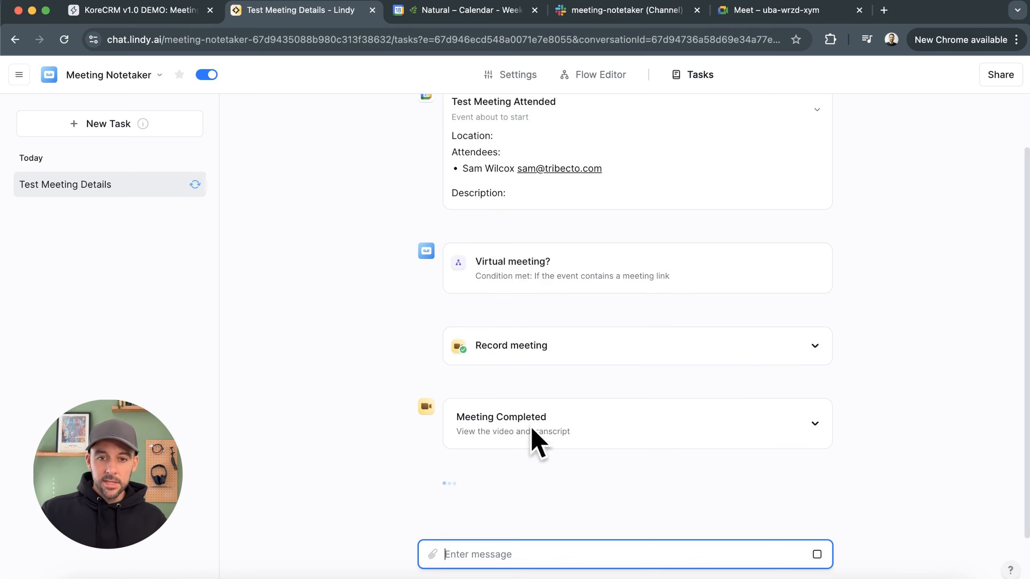
In Airtable, review the Test Meeting Attended record's updated fields in the Meetings table
left_click(154, 10)
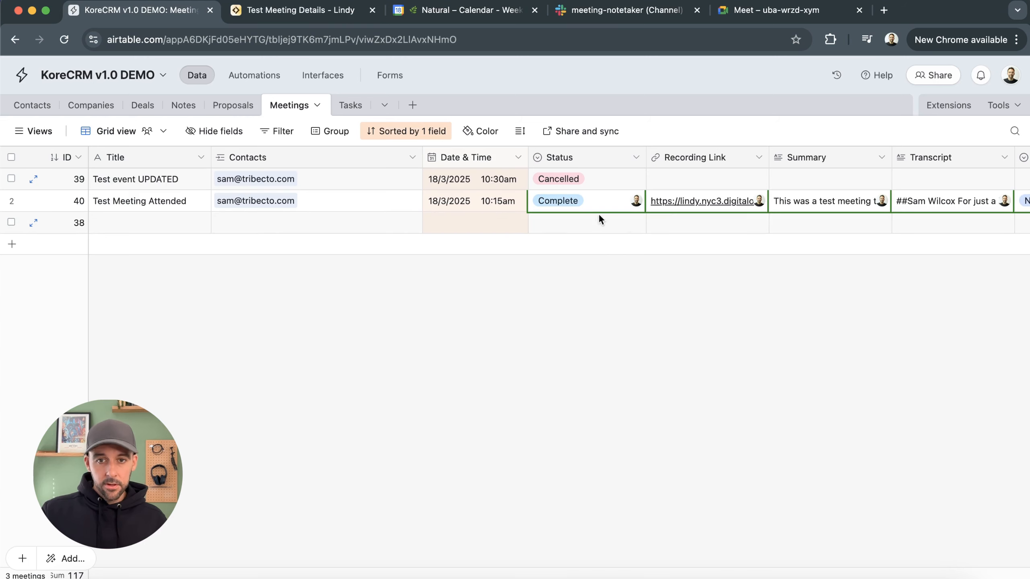
scroll(575, 572, "right", 2)
scroll(520, 310, "right", 1)
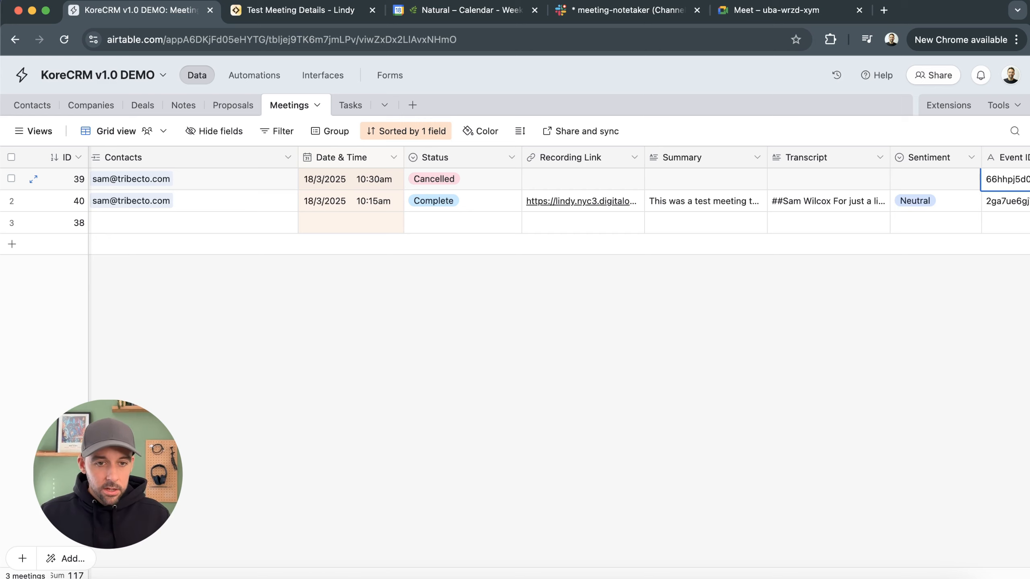
scroll(292, 231, "left", 3)
Link the meeting's second attendee's contact to the Test Meeting Attended record's Contacts field
left_click(308, 200)
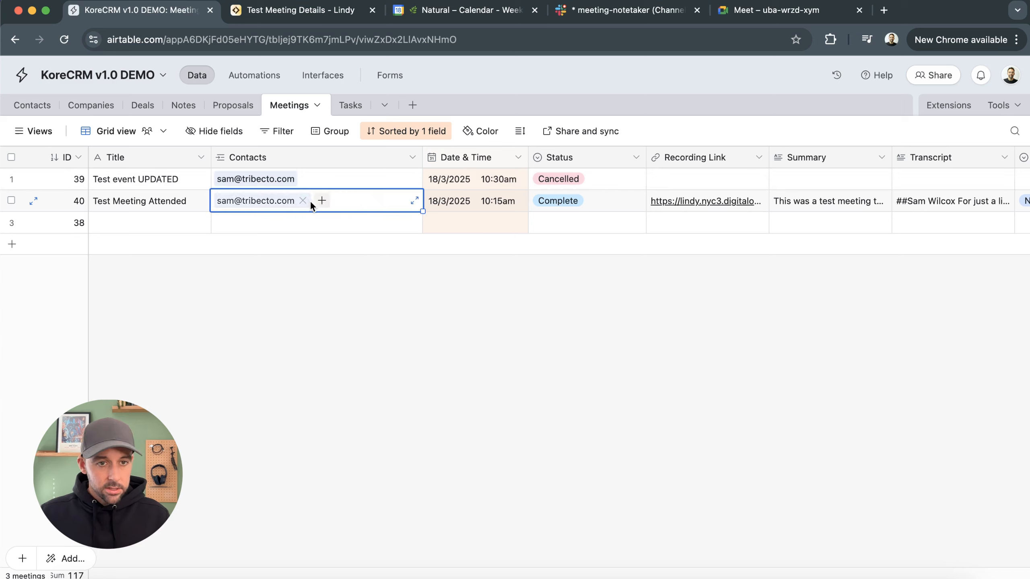
left_click(322, 201)
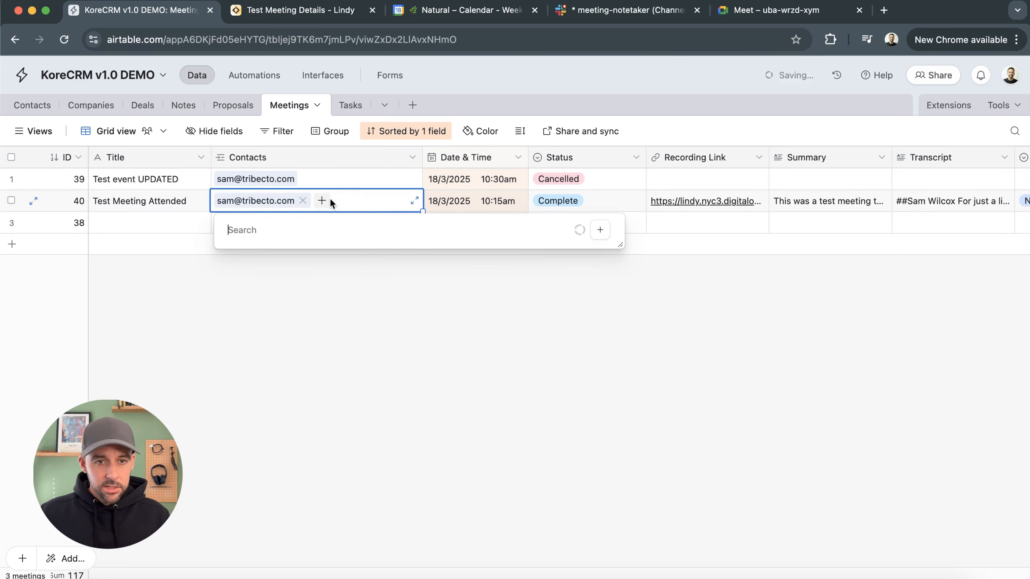
left_click(325, 284)
left_click(504, 263)
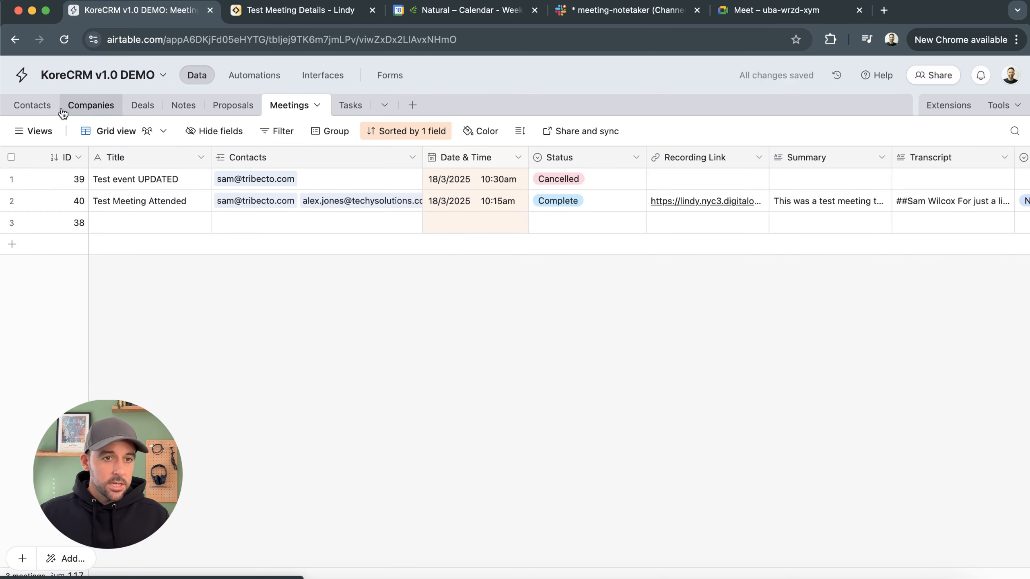
Open the newly linked contact's record in the Contacts table and close it again
left_click(30, 106)
scroll(210, 268, "up", 20)
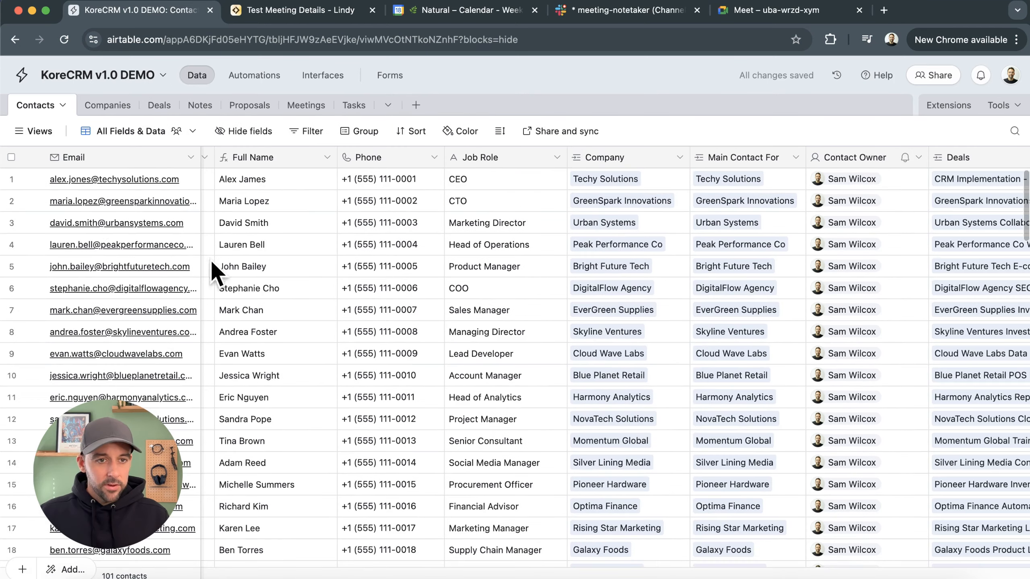
left_click(33, 180)
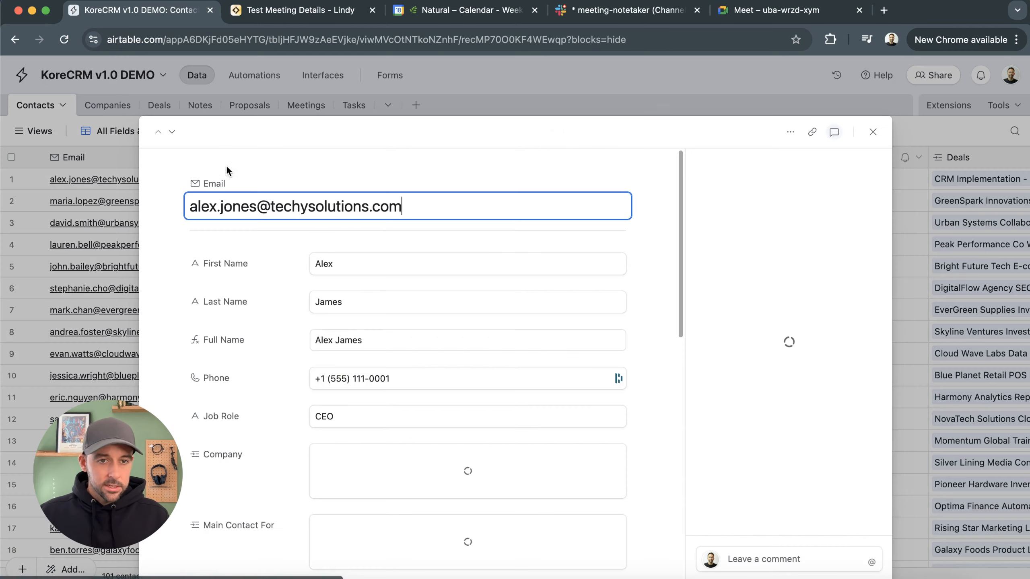
key("Escape")
In the CRM interface, search contacts for "ale" and open the newly linked contact's detail page
left_click(322, 76)
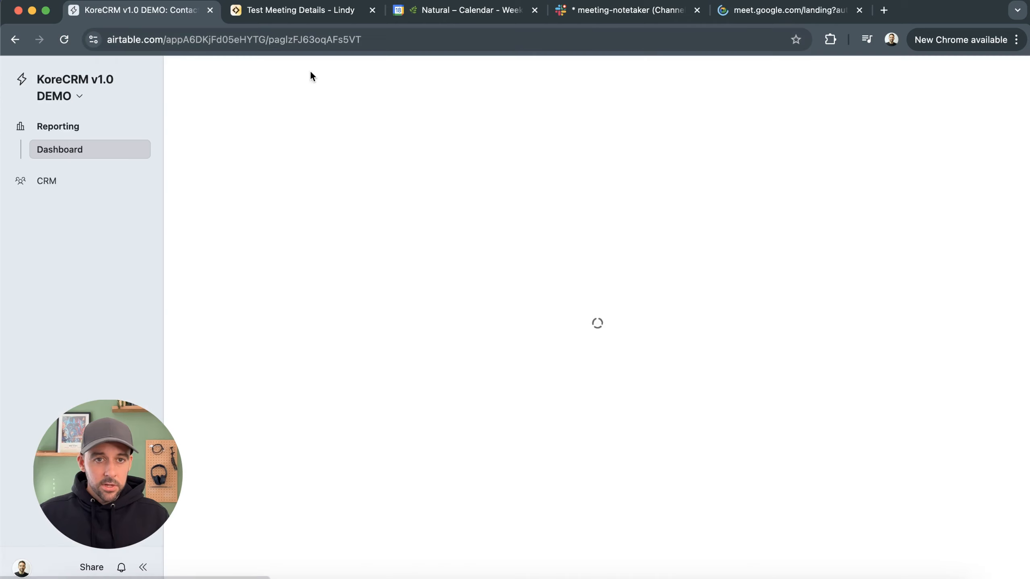
left_click(67, 178)
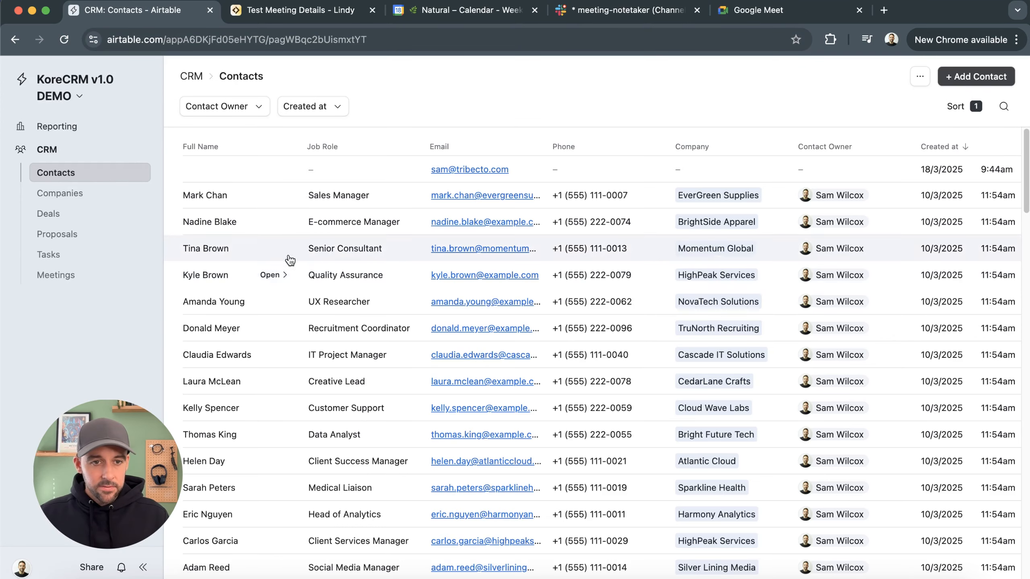
left_click(1005, 107)
type("ale")
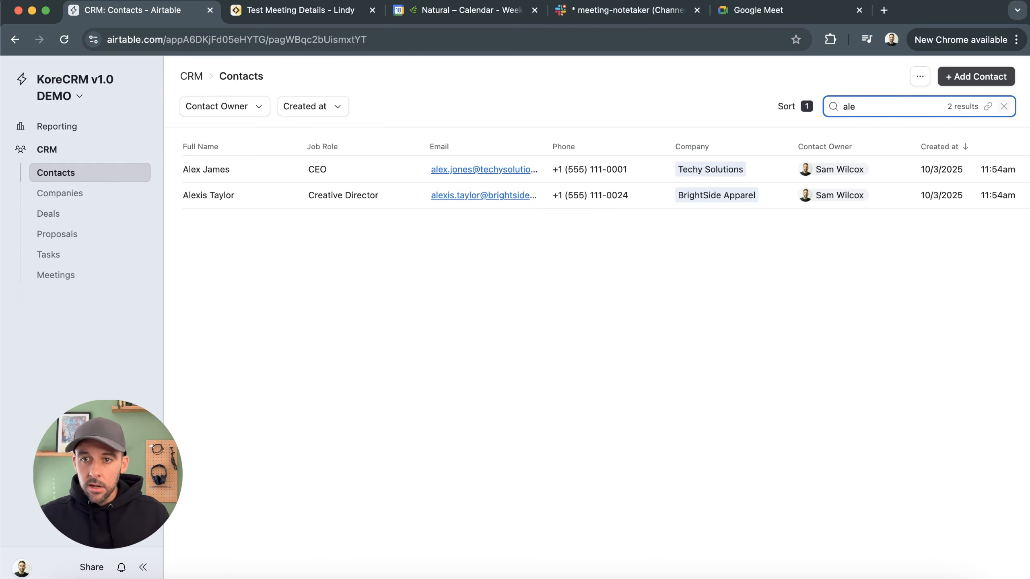
left_click(762, 227)
left_click(279, 177)
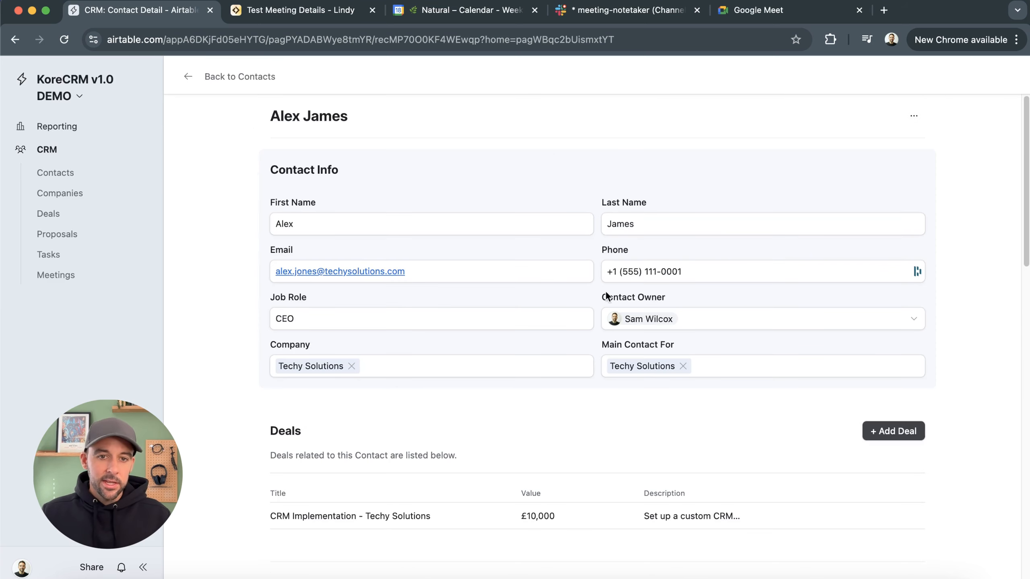
Scroll to the contact page's Meetings section and open the Test Meeting Attended meeting
scroll(703, 252, "down", 3)
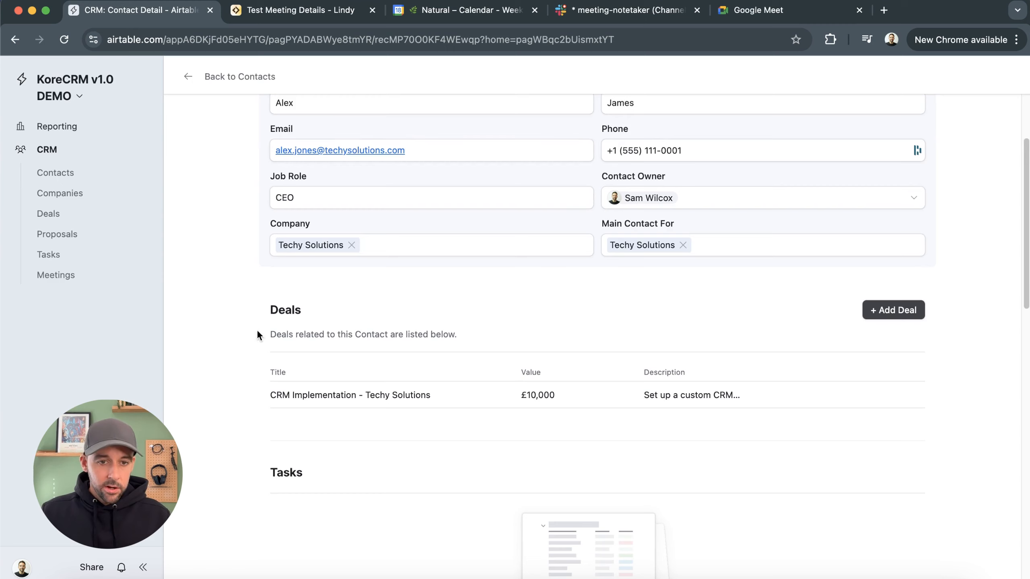
scroll(493, 357, "down", 6)
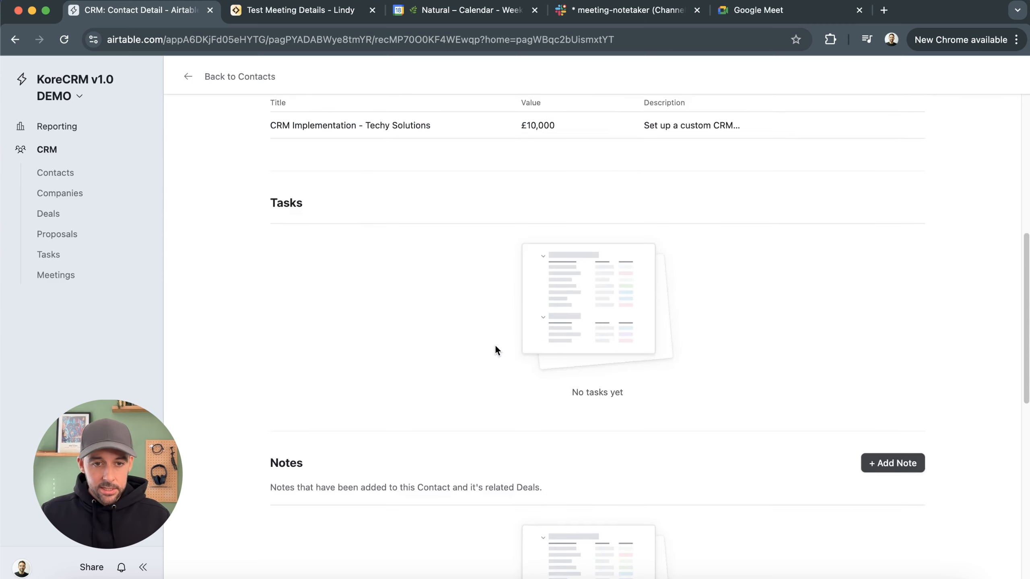
scroll(491, 345, "down", 7)
scroll(568, 317, "down", 6)
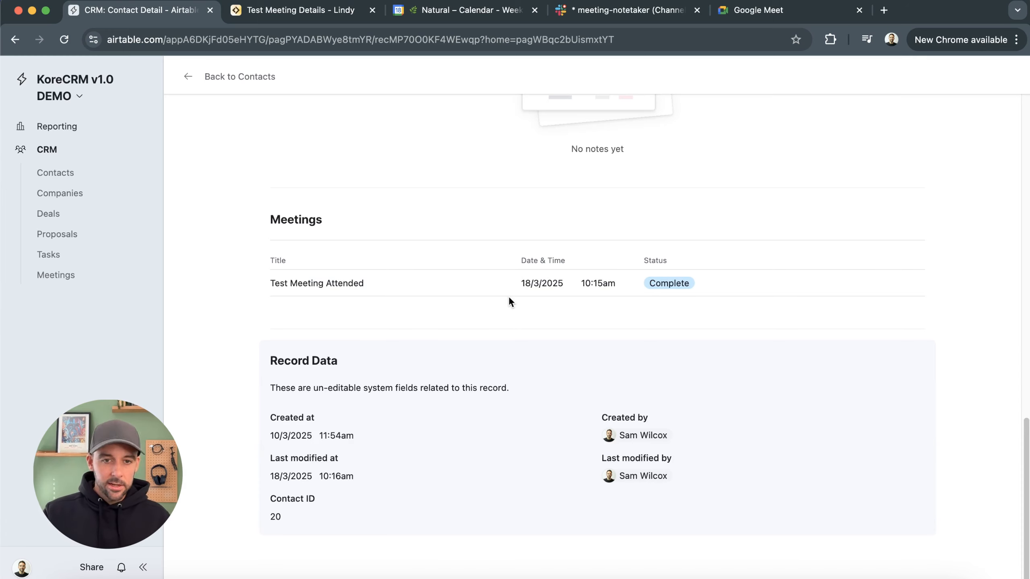
left_click(484, 284)
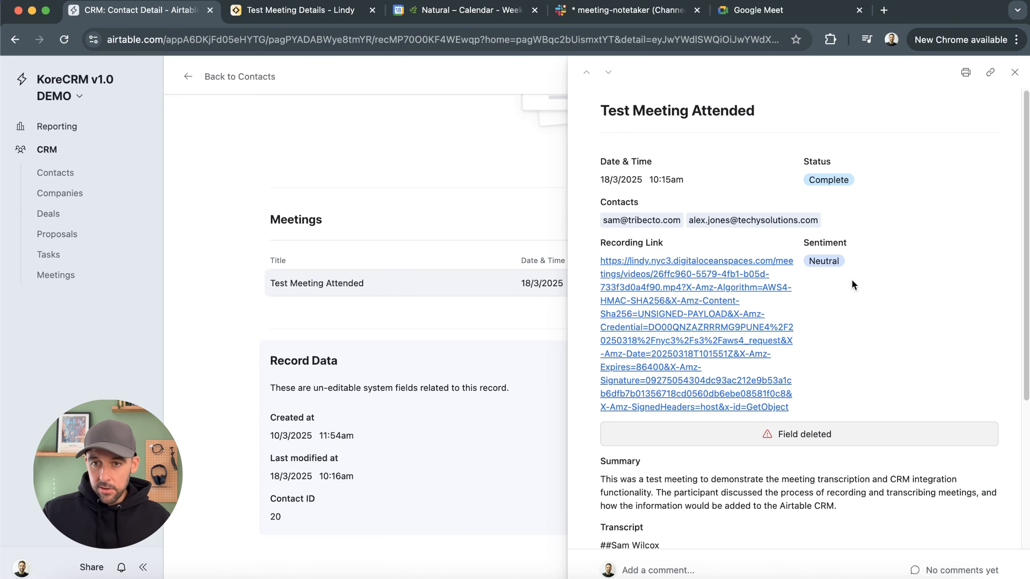
Review the meeting's summary and transcript in the detail panel, then close the panel
scroll(886, 312, "down", 5)
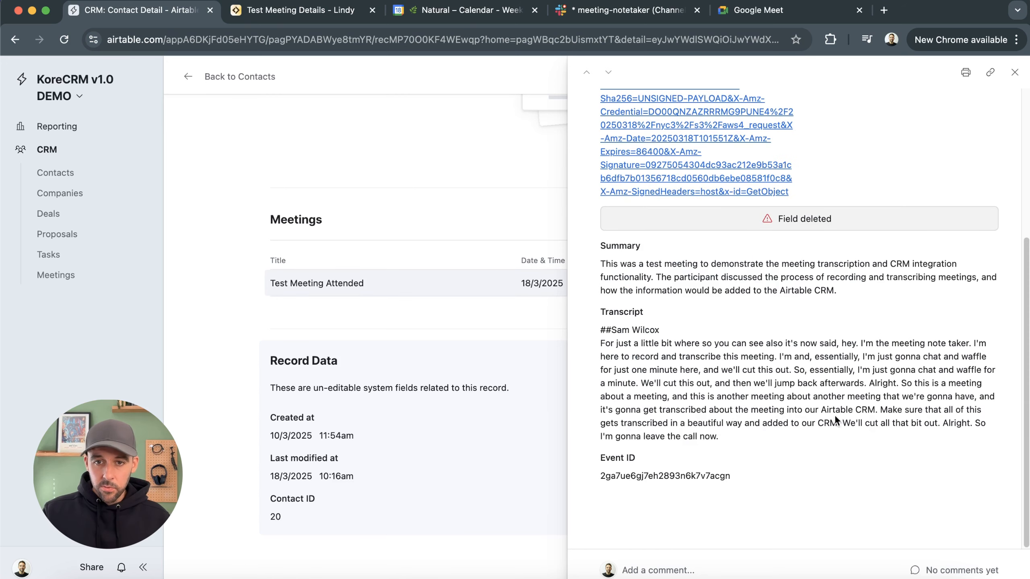
left_click_drag(706, 453, 596, 334)
left_click(785, 418)
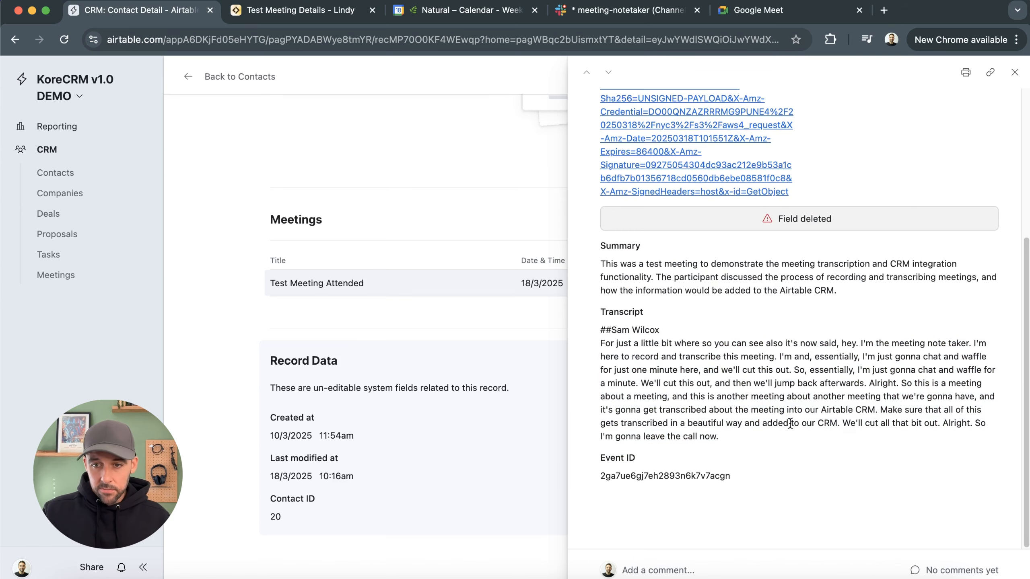
left_click(512, 405)
Return to Contacts, clear the search, and view the Test Meeting Attended record on the Meetings page
scroll(542, 398, "up", 8)
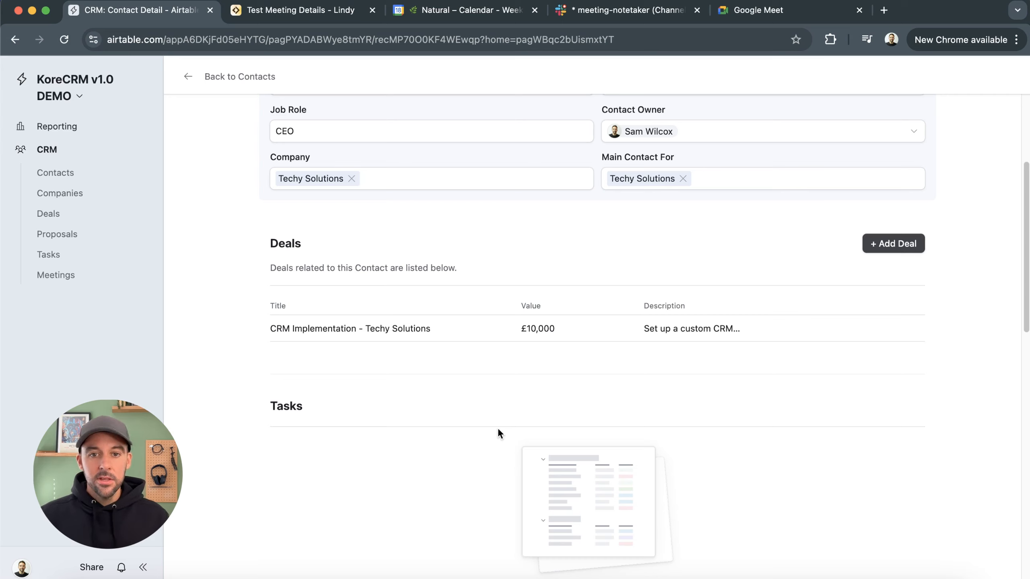
scroll(420, 372, "up", 5)
left_click(232, 76)
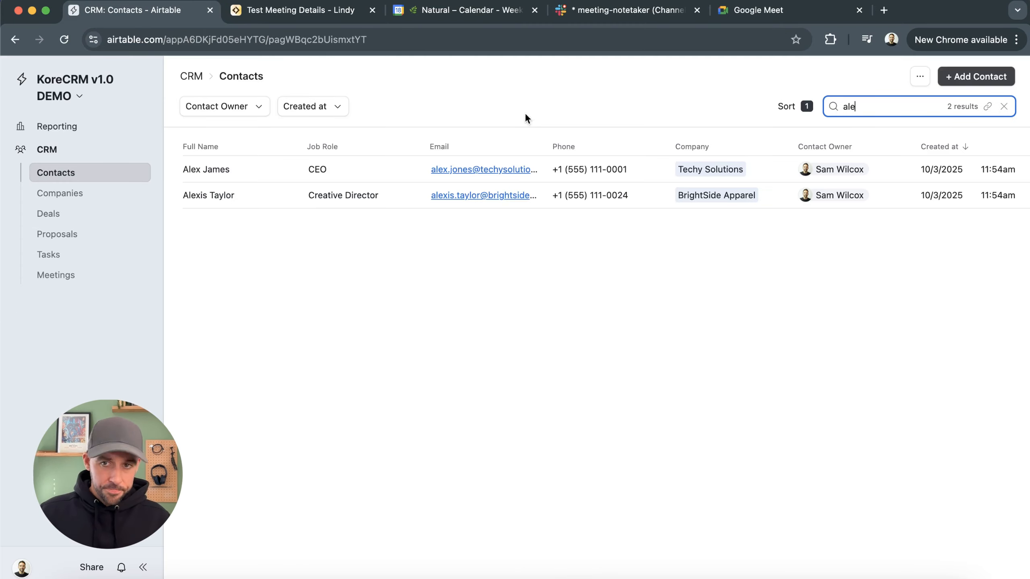
key("BackSpace")
key("BackSpace")
key("BackSpace")
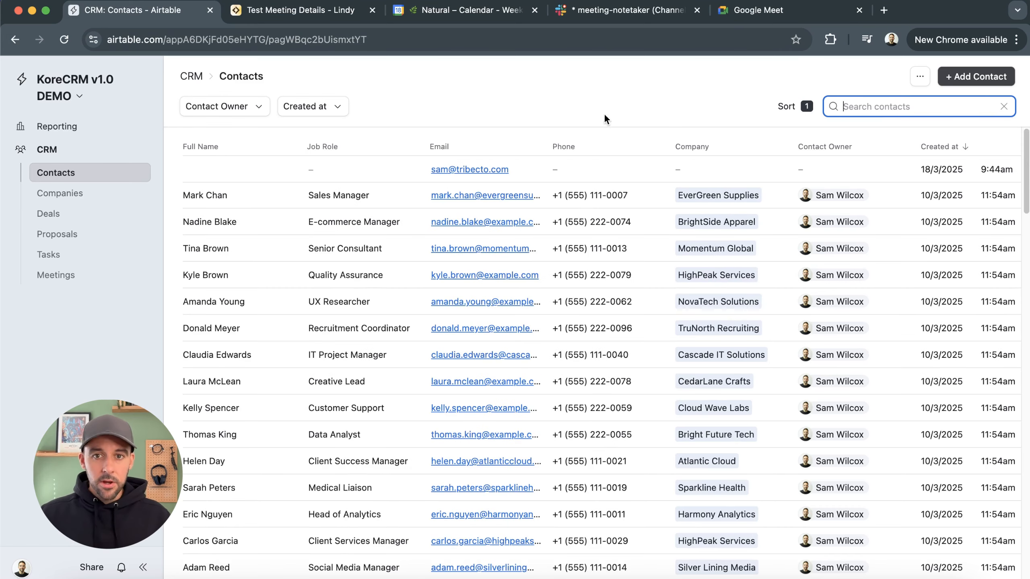
left_click(64, 275)
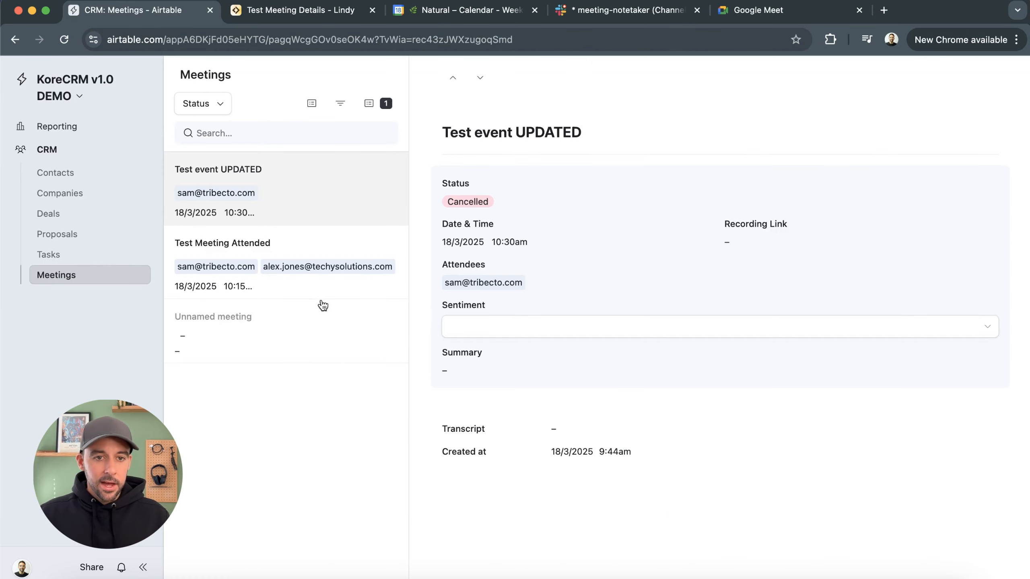
left_click(327, 258)
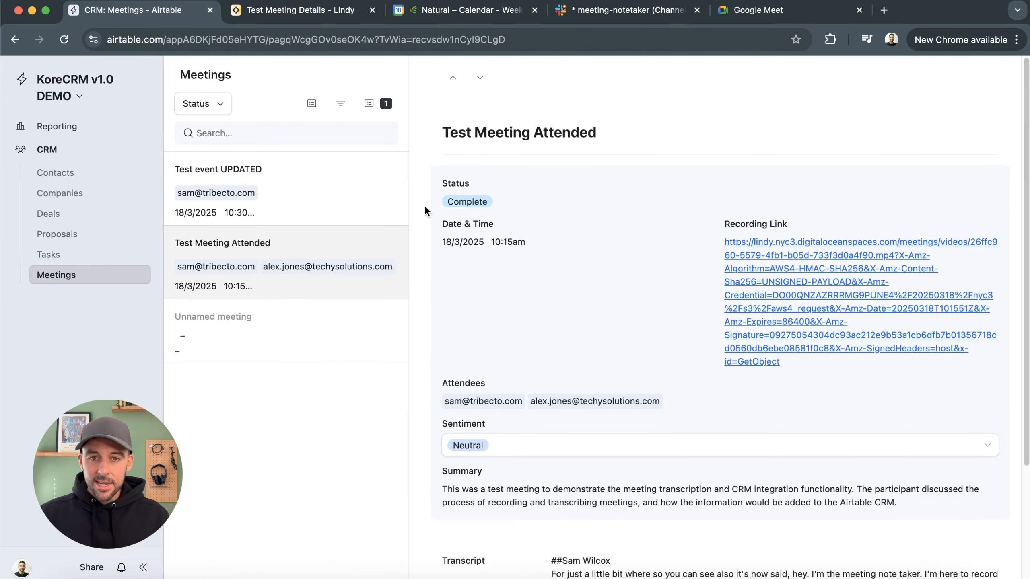
Switch to the Slack meeting-notetaker channel tab
left_click(610, 18)
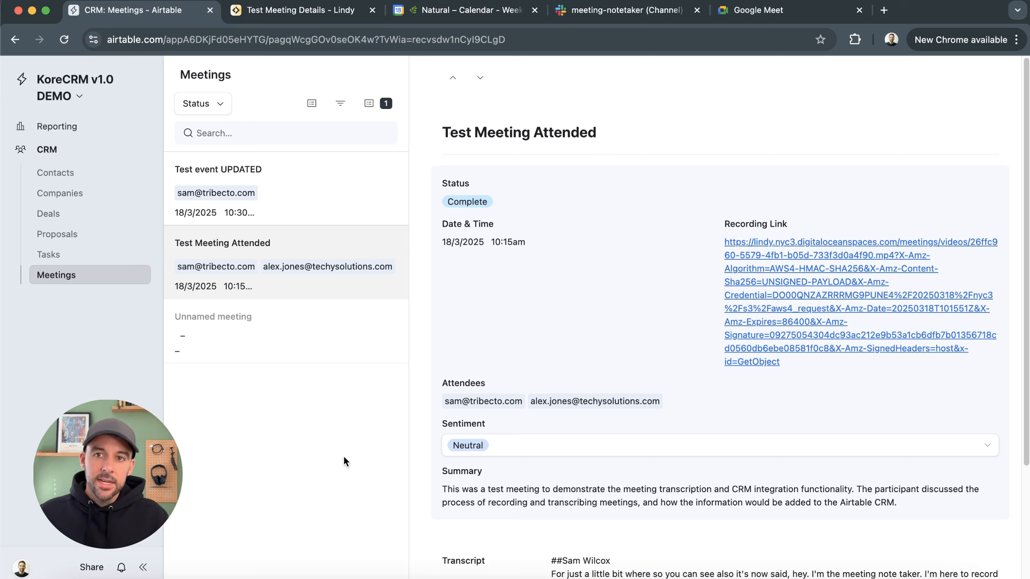